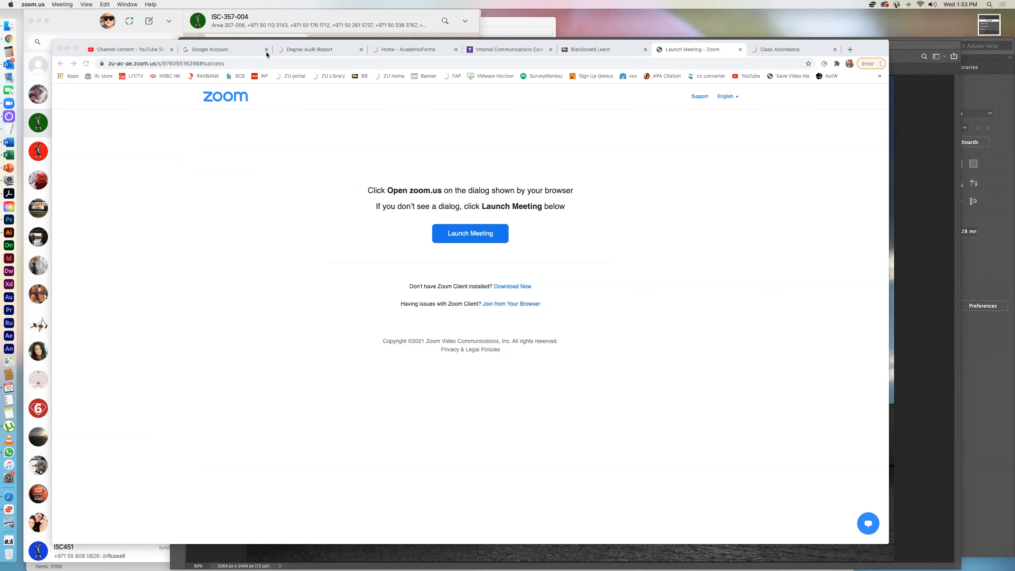
- Leave the browser and switch to Photoshop, bringing its window with louvreEvilSky.jpg to the front
drag(243, 41, 364, 52)
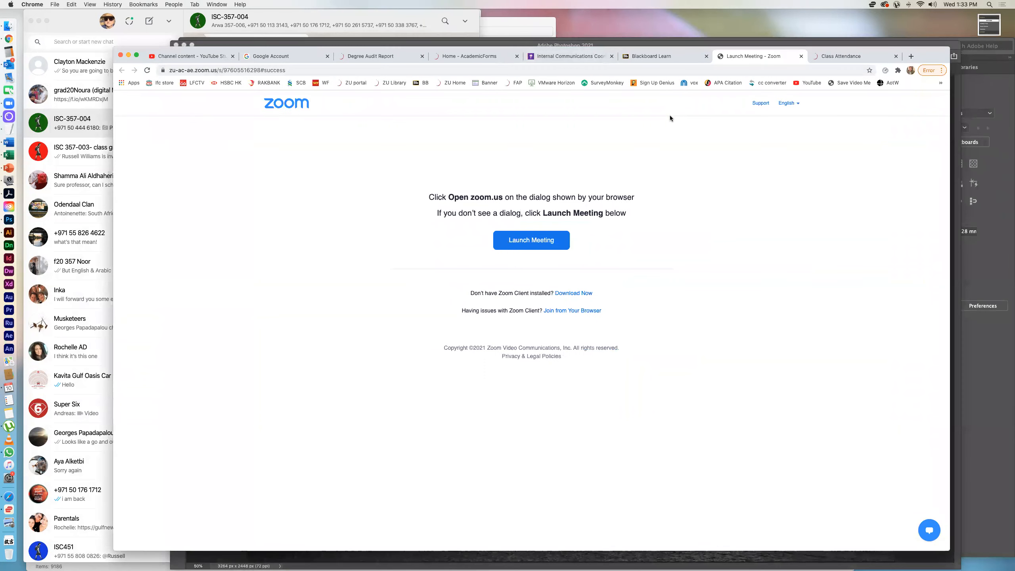
click(853, 56)
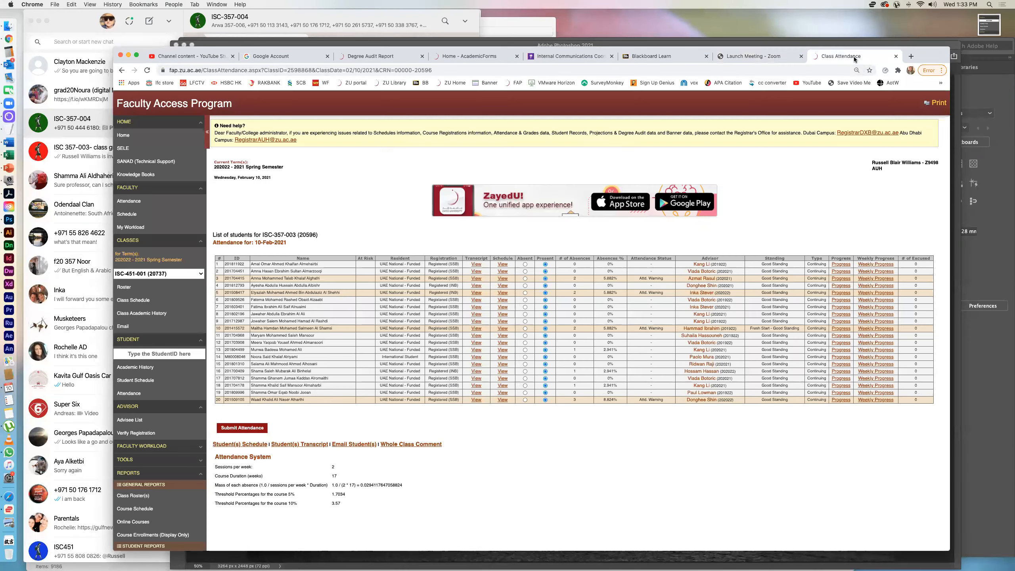
drag(287, 52, 362, 54)
click(203, 57)
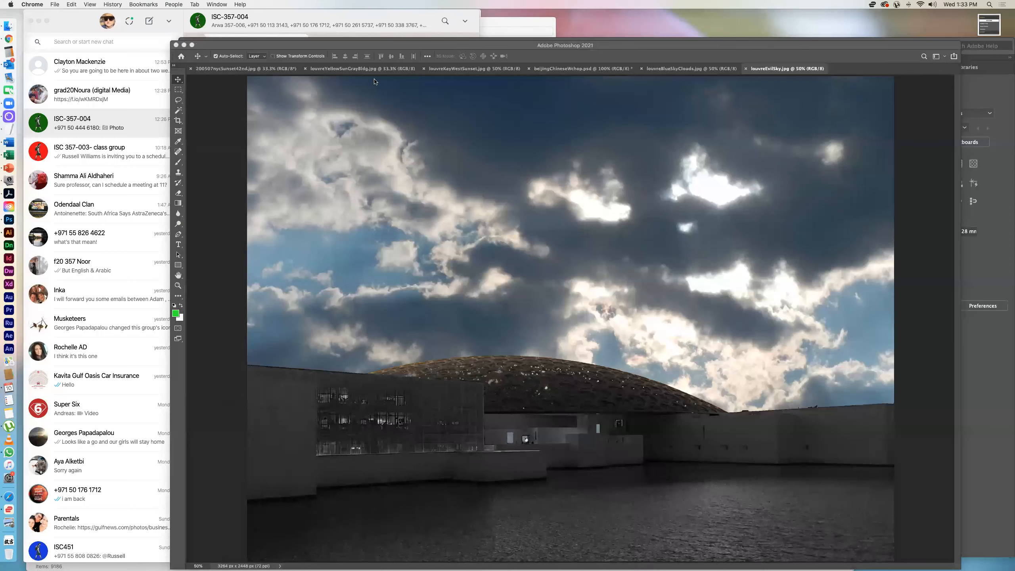
click(287, 48)
drag(287, 49, 293, 40)
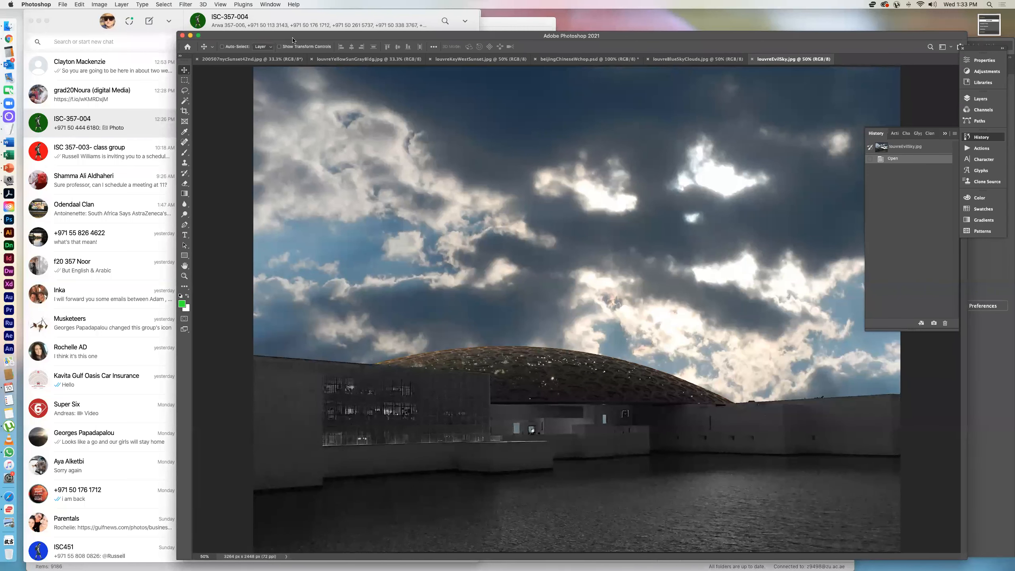
- Select the entire canvas of louvreEvilSky.jpg and copy the image
key(super+minus)
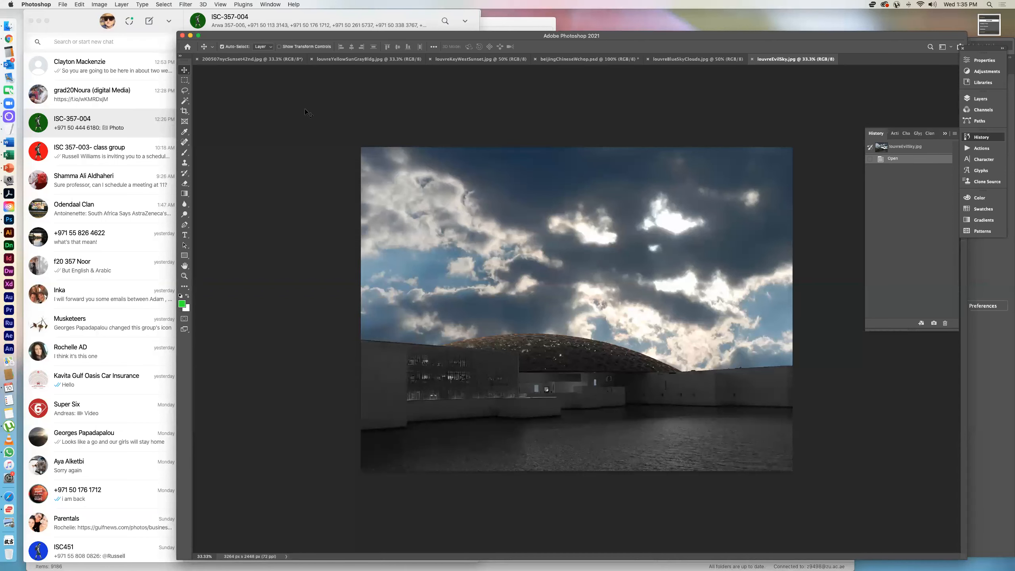
click(162, 5)
click(176, 14)
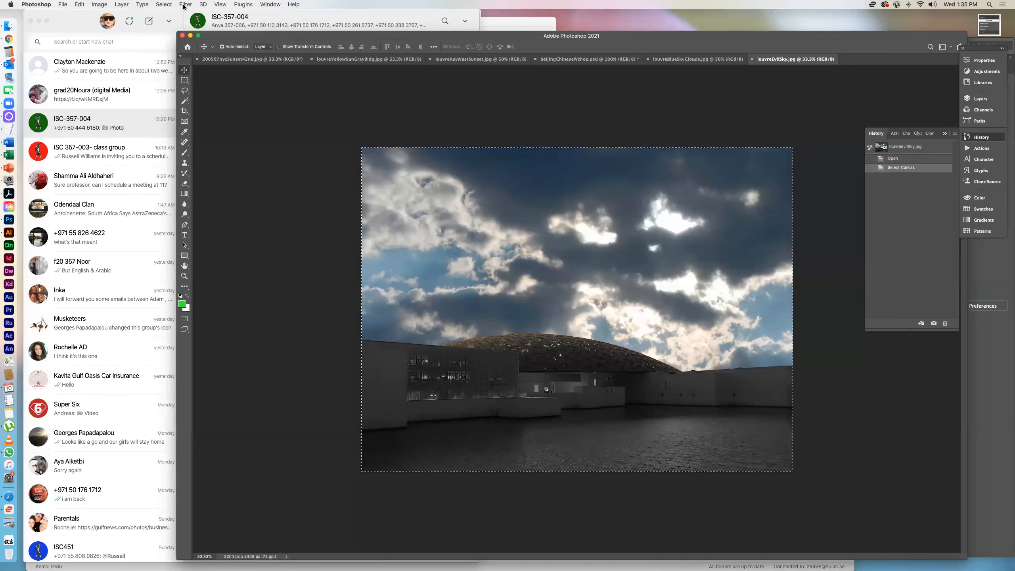
click(158, 4)
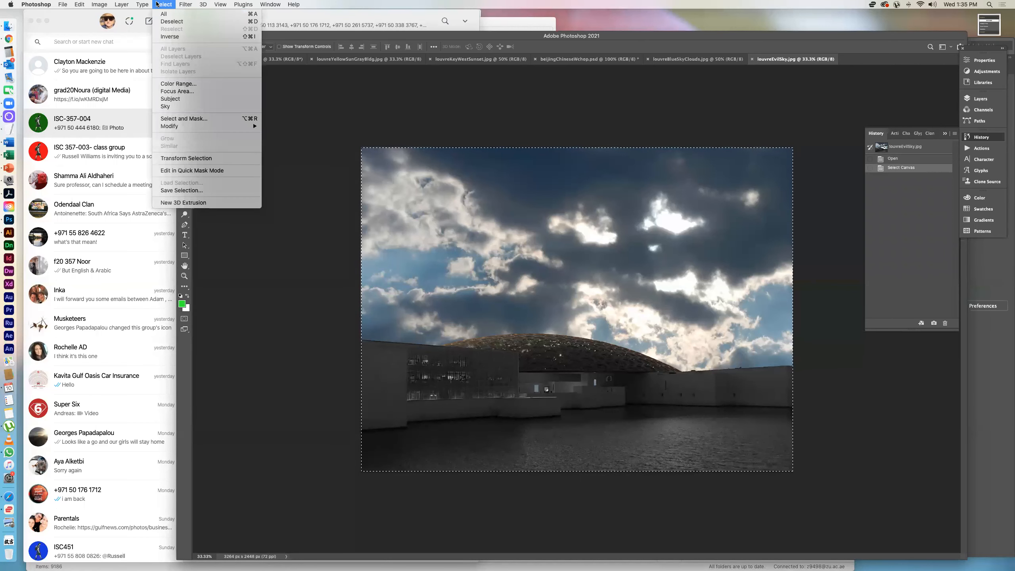
click(158, 5)
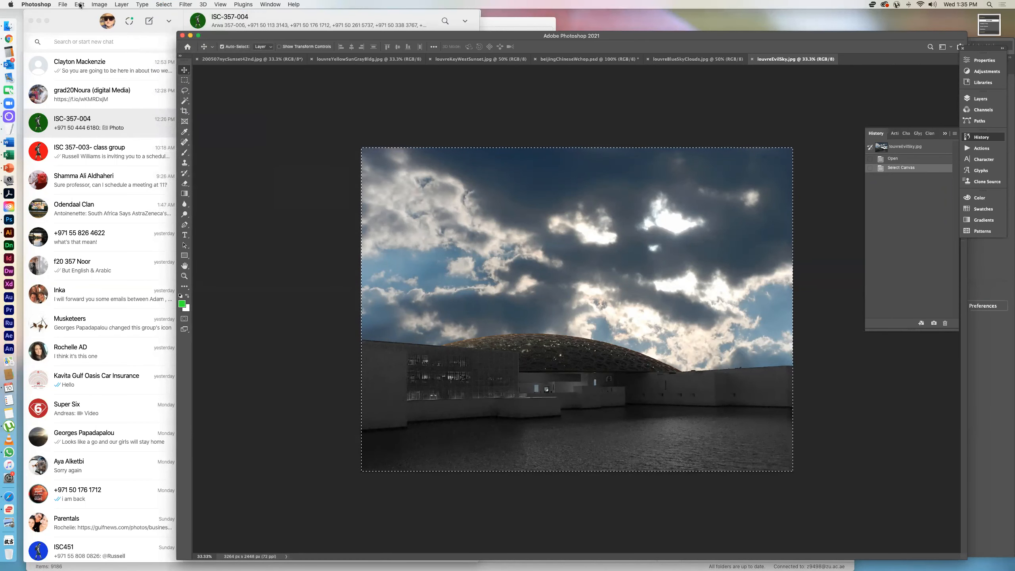
click(80, 4)
click(86, 61)
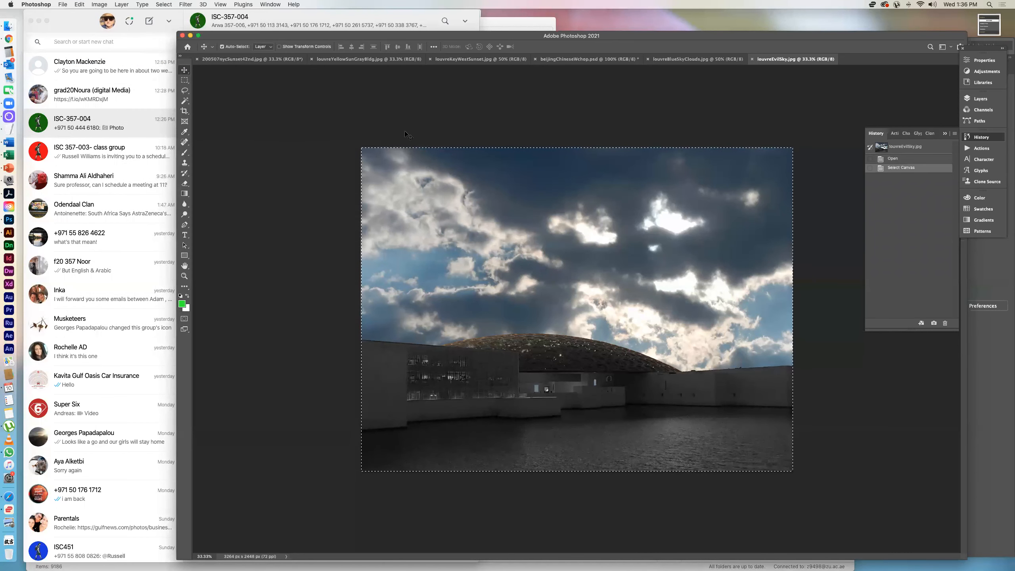
- Switch to Illustrator and create a new A3 portrait document, 297 × 420 mm, in CMYK Color at 300 ppi
click(10, 233)
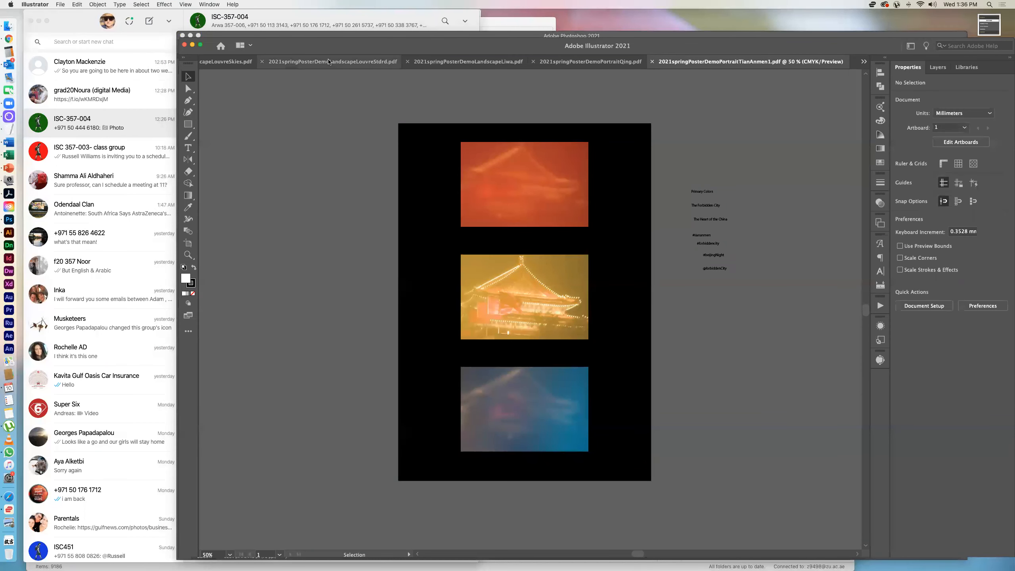
click(62, 4)
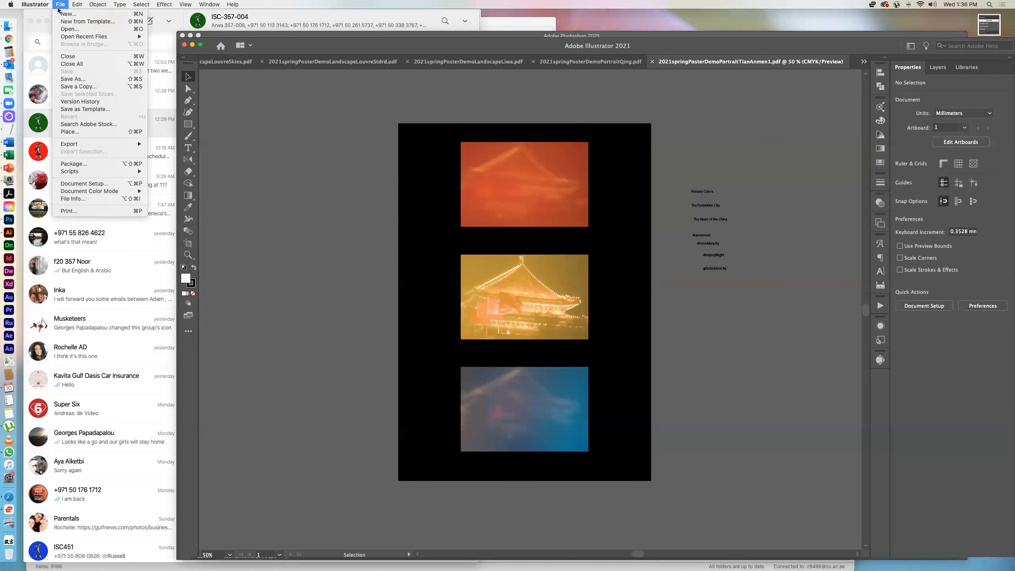
click(62, 14)
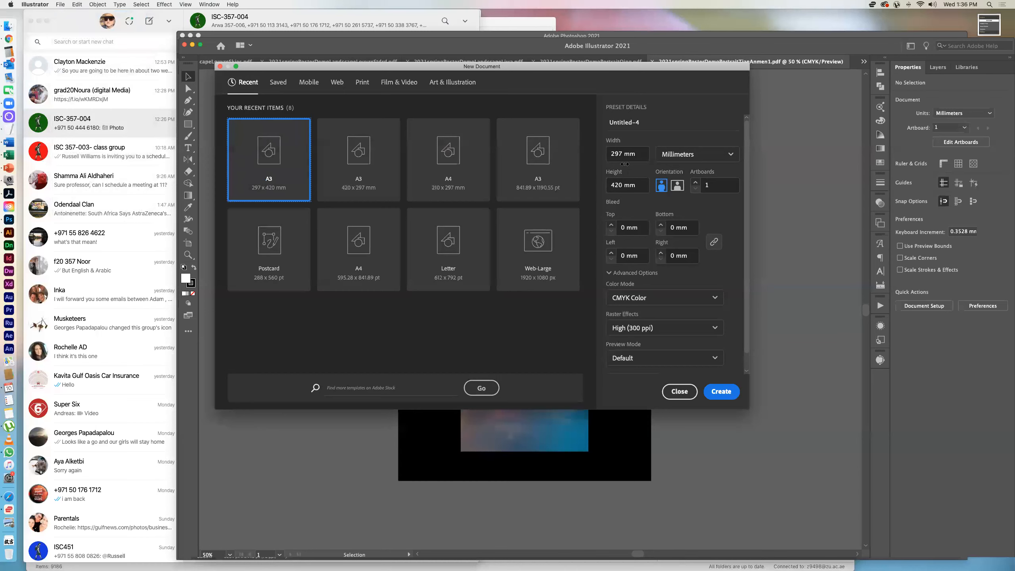
drag(610, 154, 644, 158)
click(637, 185)
click(679, 189)
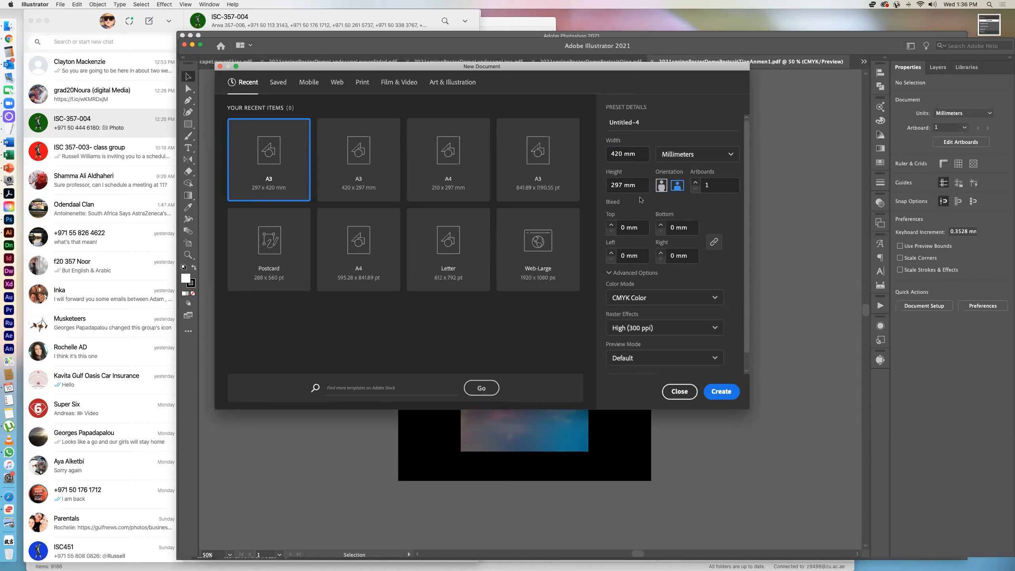
click(660, 190)
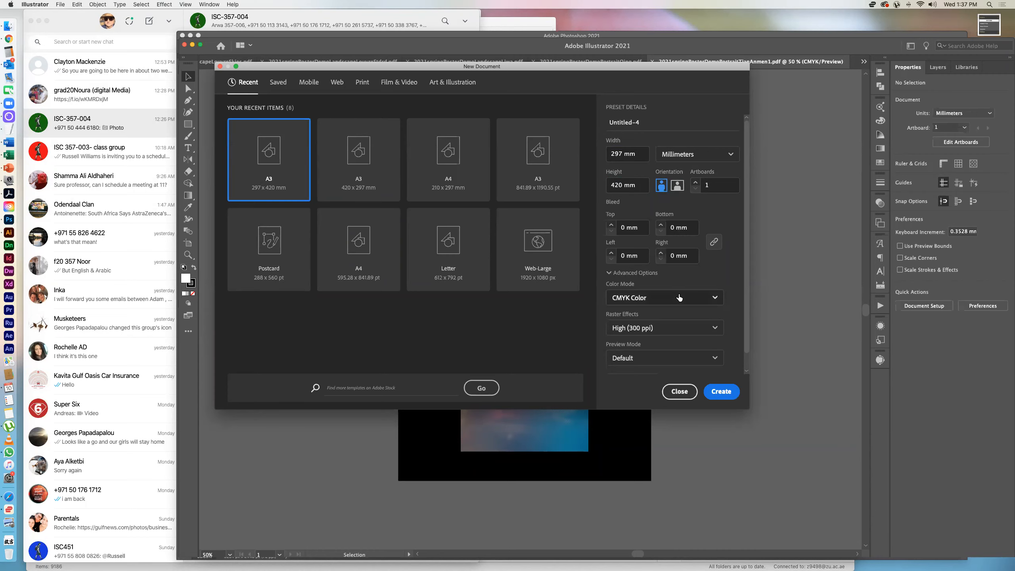
click(727, 394)
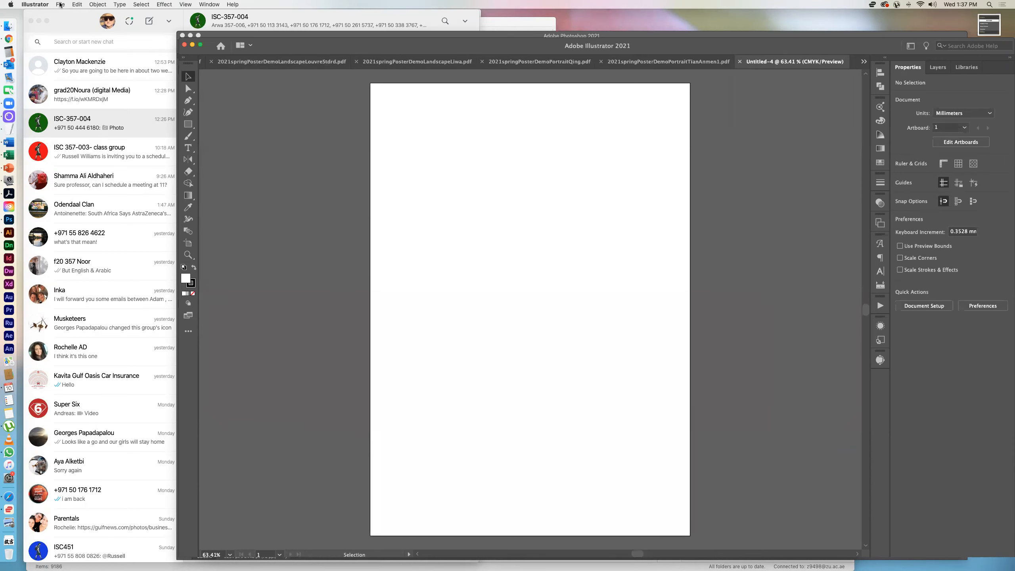
- Paste the copied image into the new document
click(76, 4)
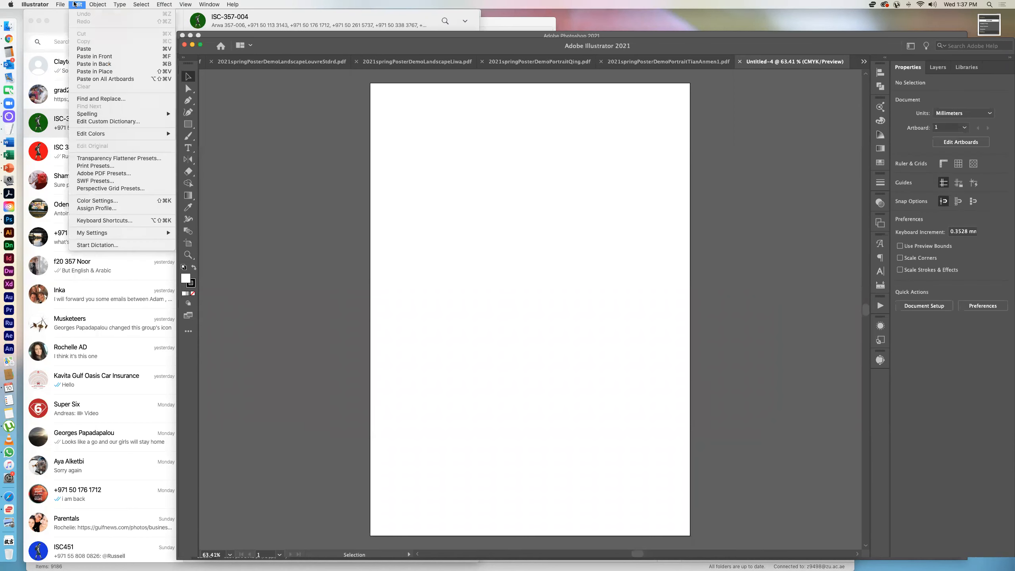
click(90, 49)
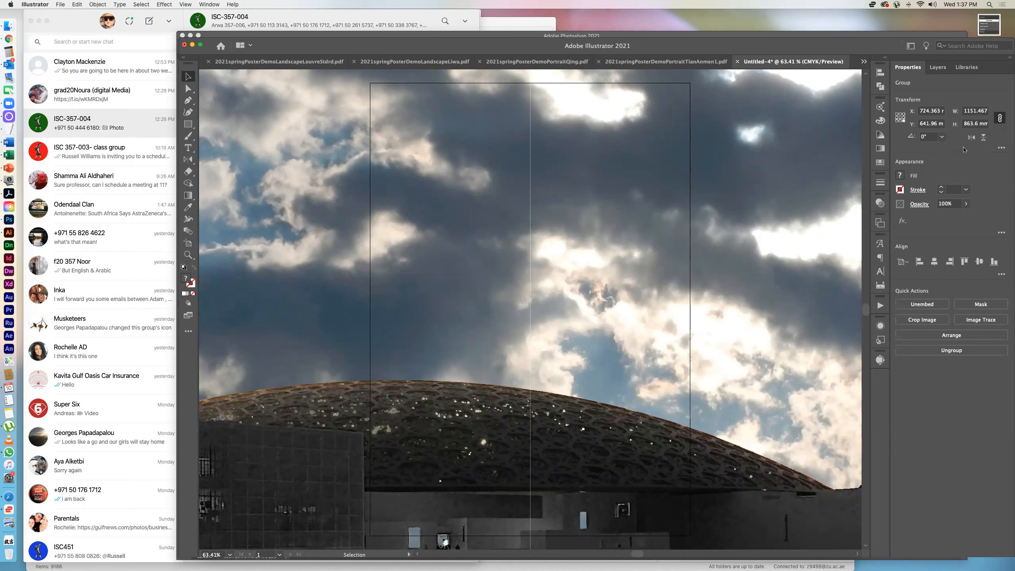
- Try to resize the pasted image to a width of 420 mm with its proportions locked
click(965, 112)
drag(964, 111, 991, 113)
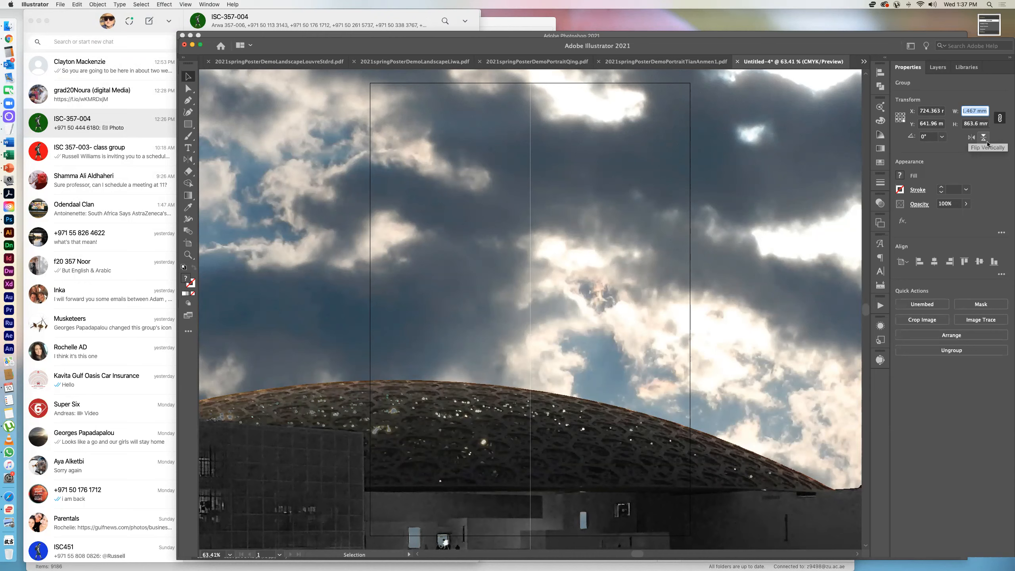
text(420)
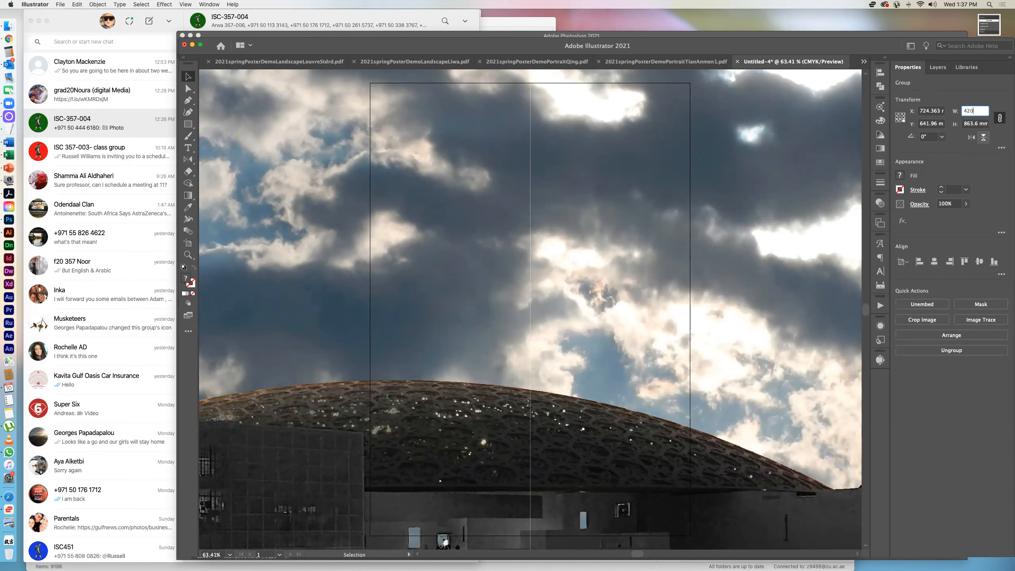
click(974, 124)
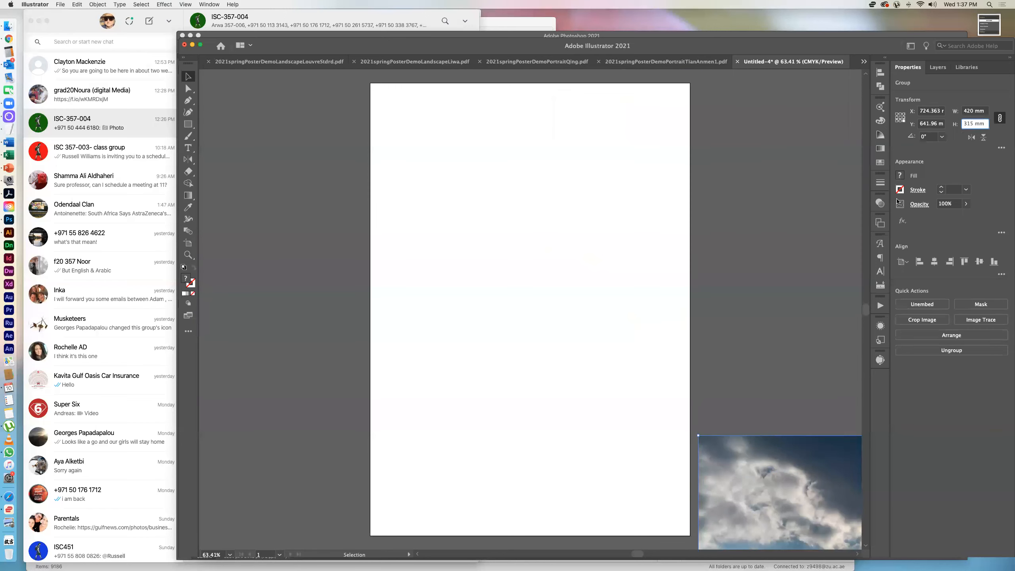
- Set the image's reference point to its centre, undo the resize, and set the width to 420 mm proportionally
click(900, 117)
key(super+z)
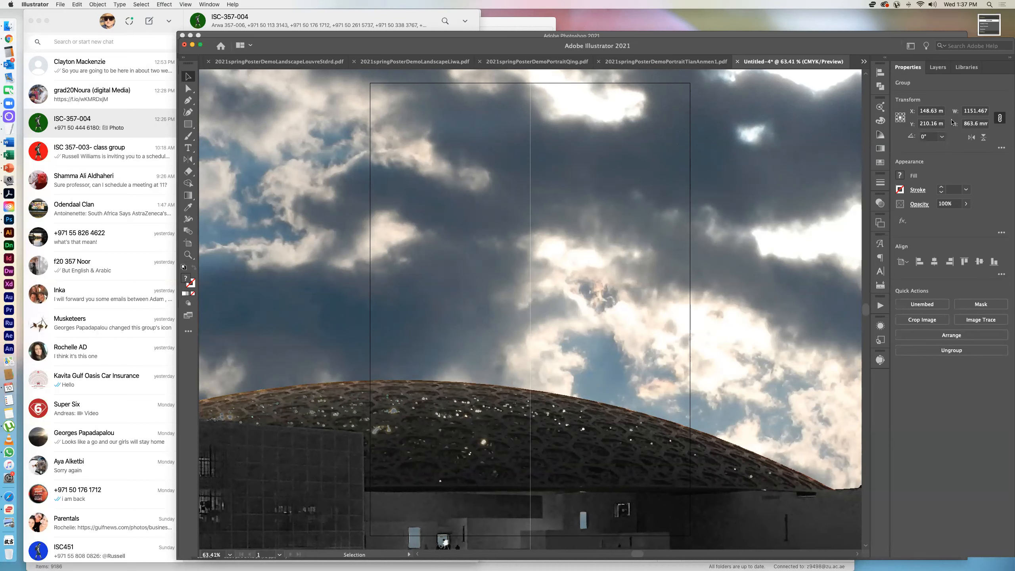
drag(964, 113, 973, 114)
click(979, 112)
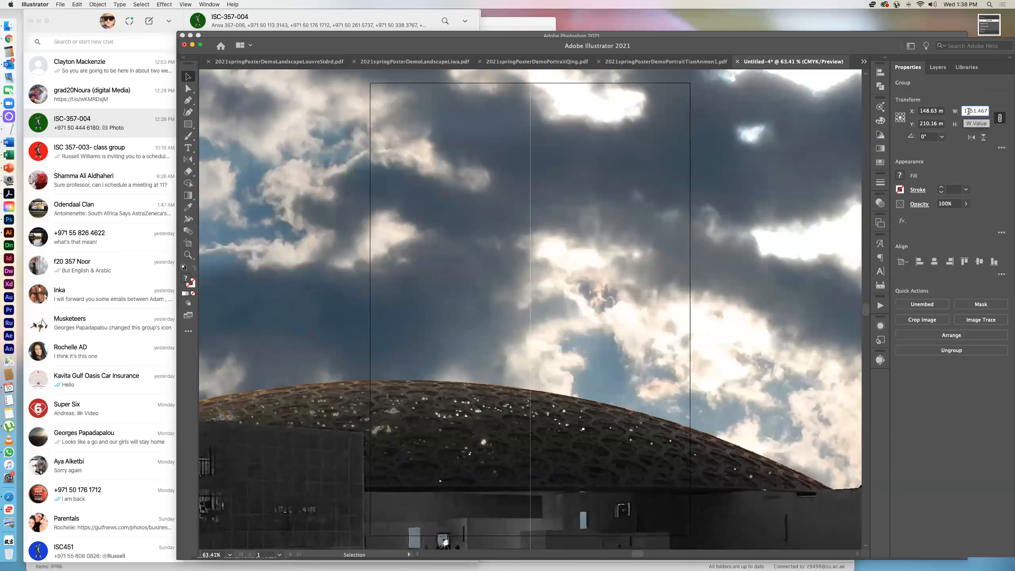
drag(964, 112, 1001, 114)
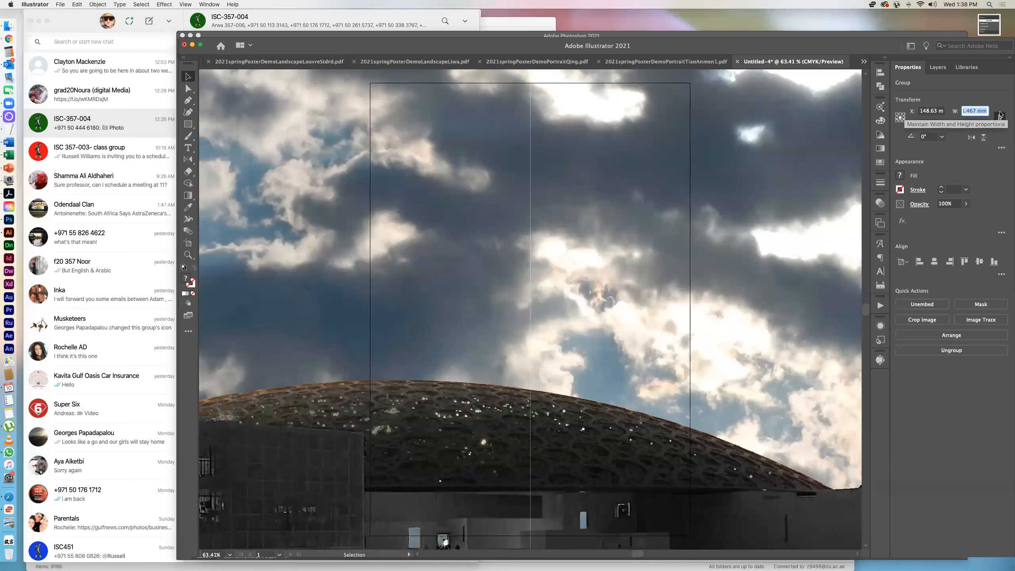
text(420)
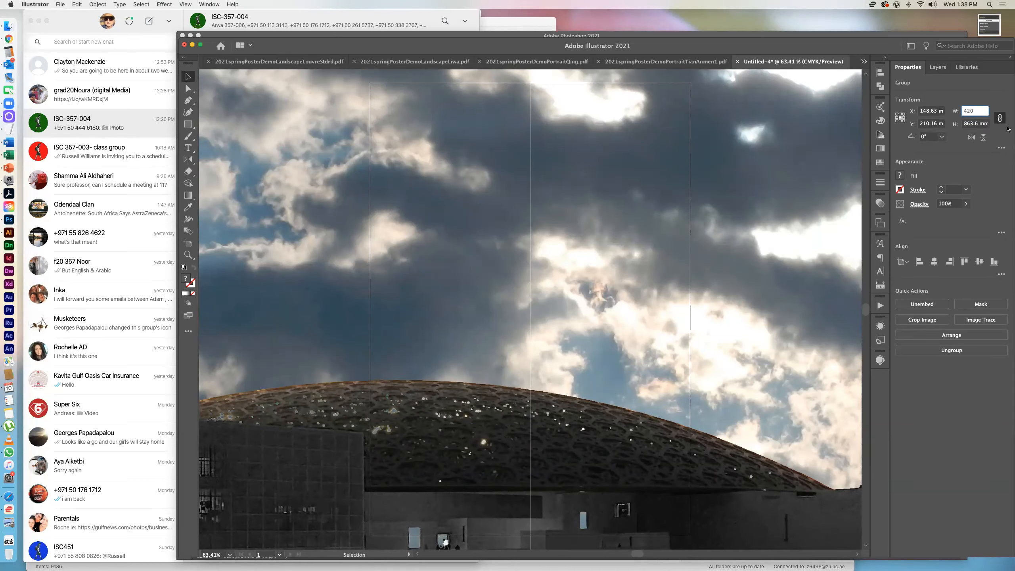
key(Return)
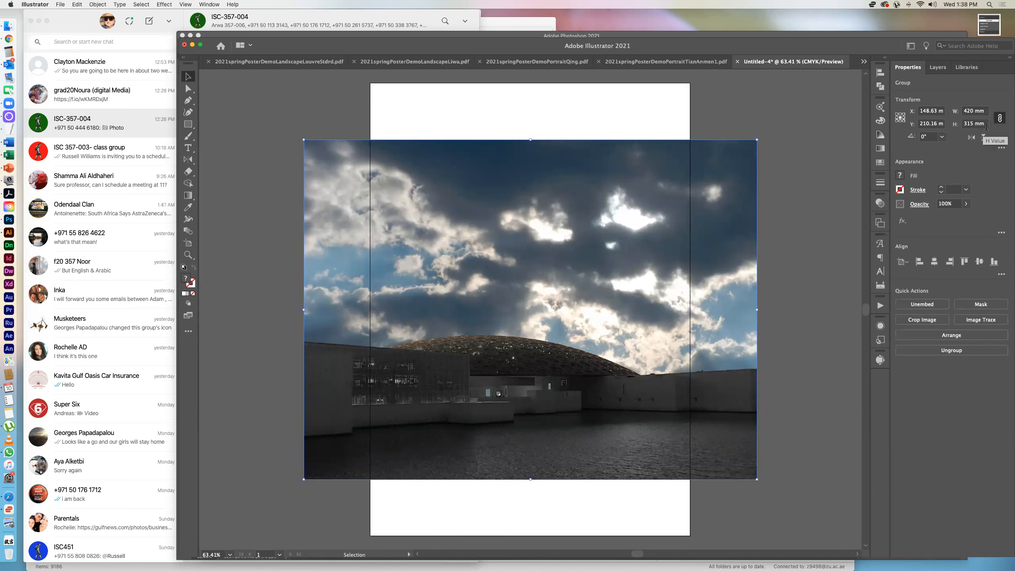
- Set the image's width to 297 mm with proportions kept, and deselect it
click(964, 111)
double_click(963, 110)
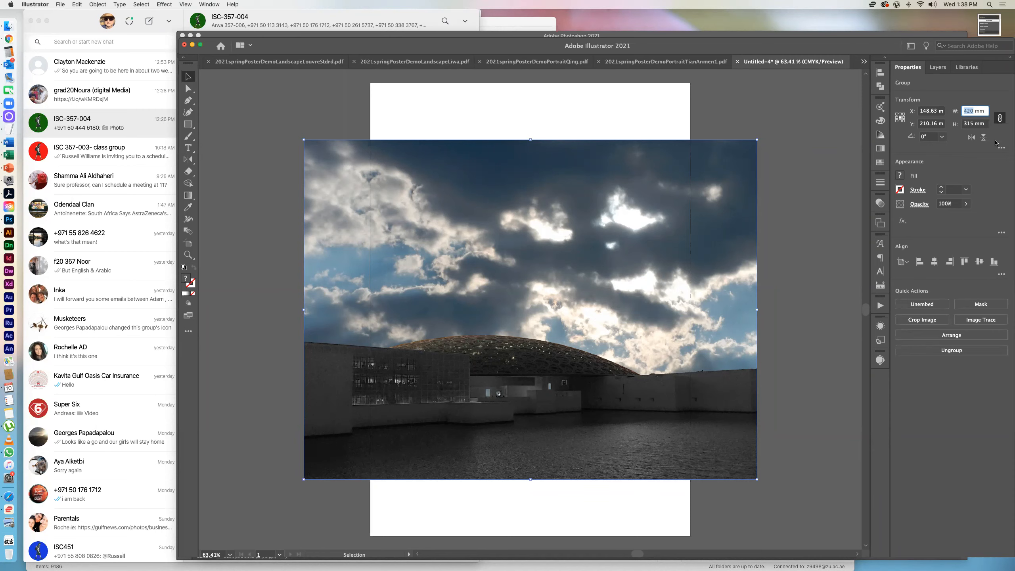
text(297)
click(982, 127)
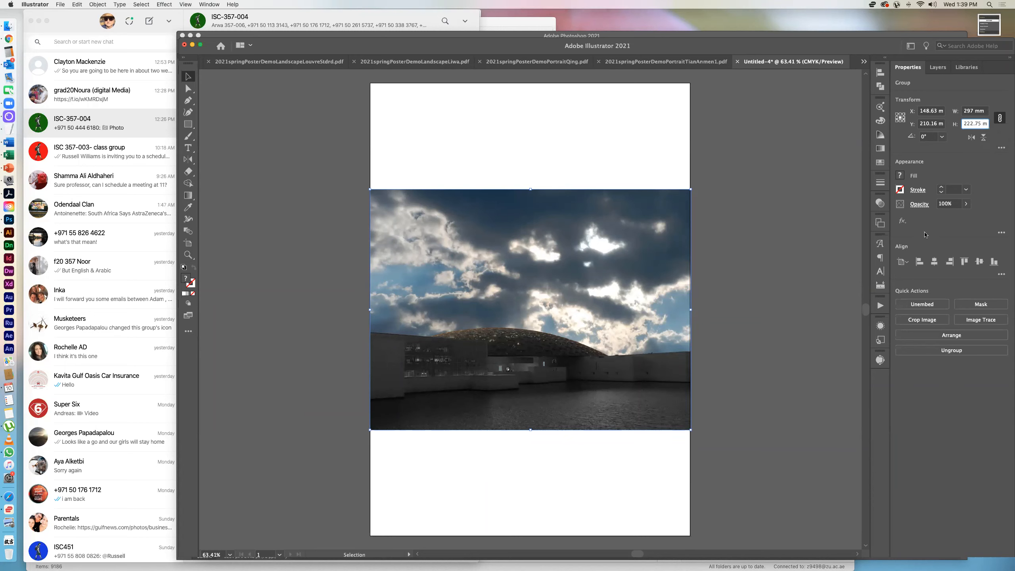
click(731, 214)
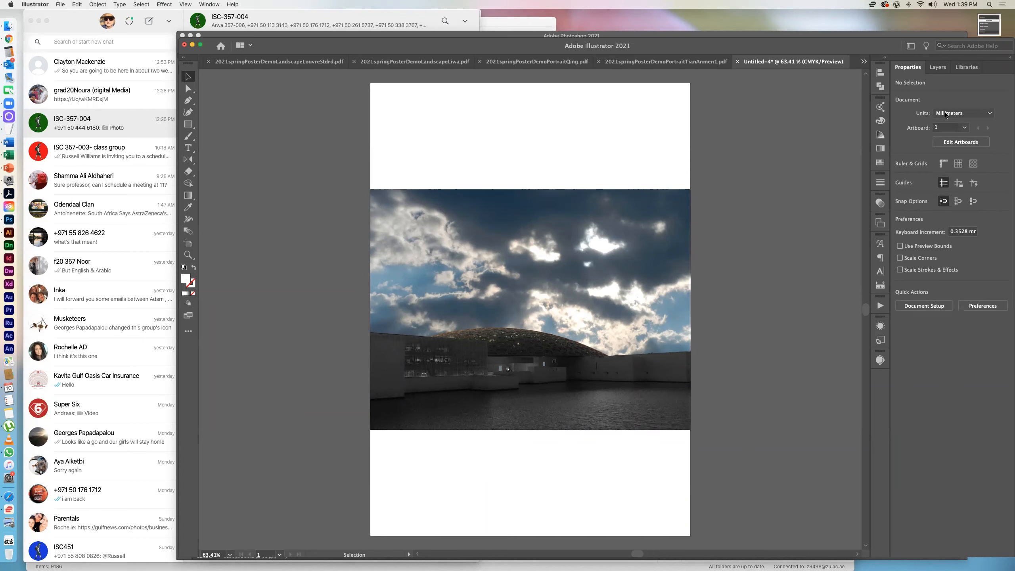
- Move the image out of its nested group so that it sits directly in Layer 1
click(937, 67)
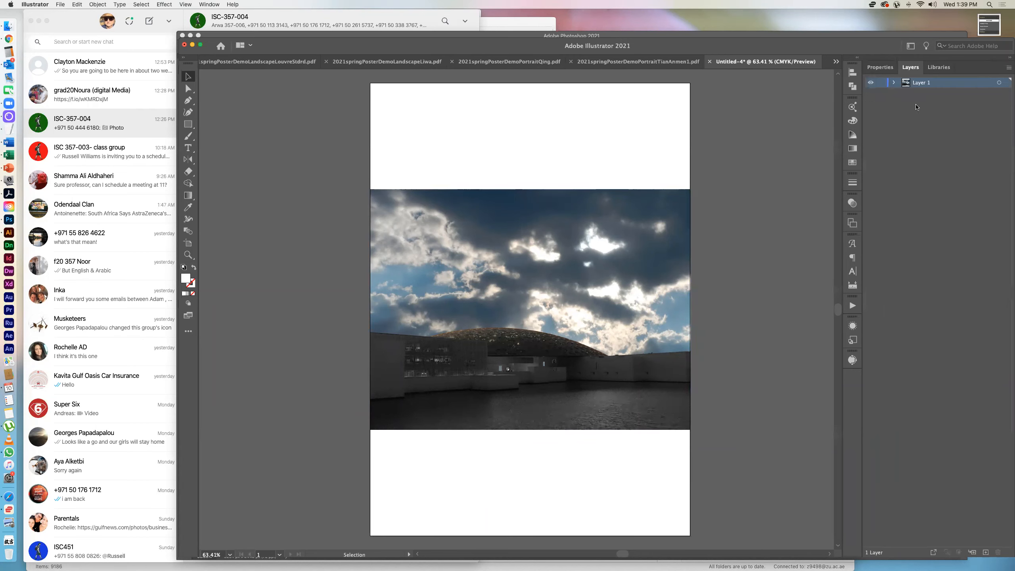
click(894, 83)
click(936, 95)
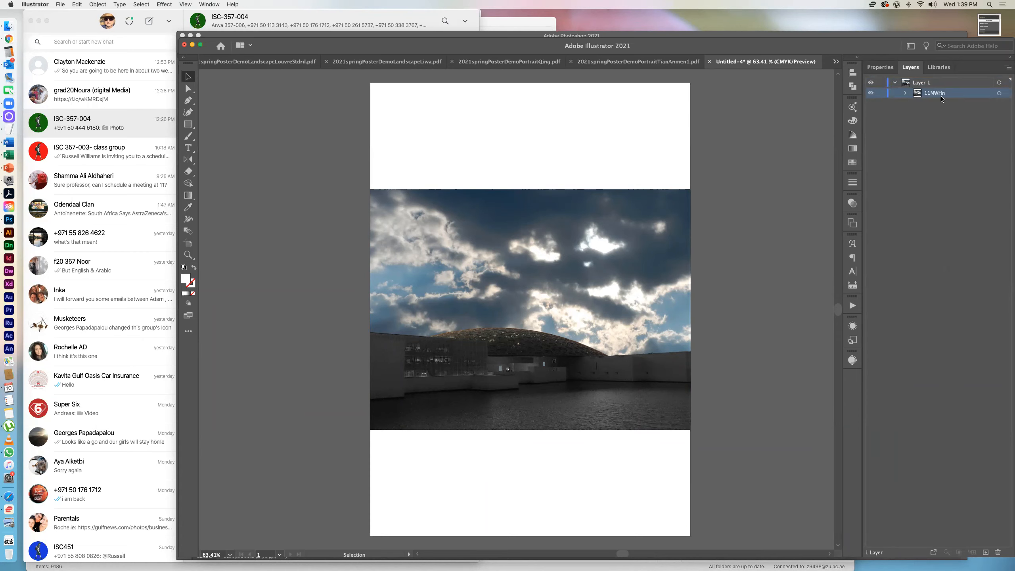
click(905, 93)
drag(951, 104, 951, 91)
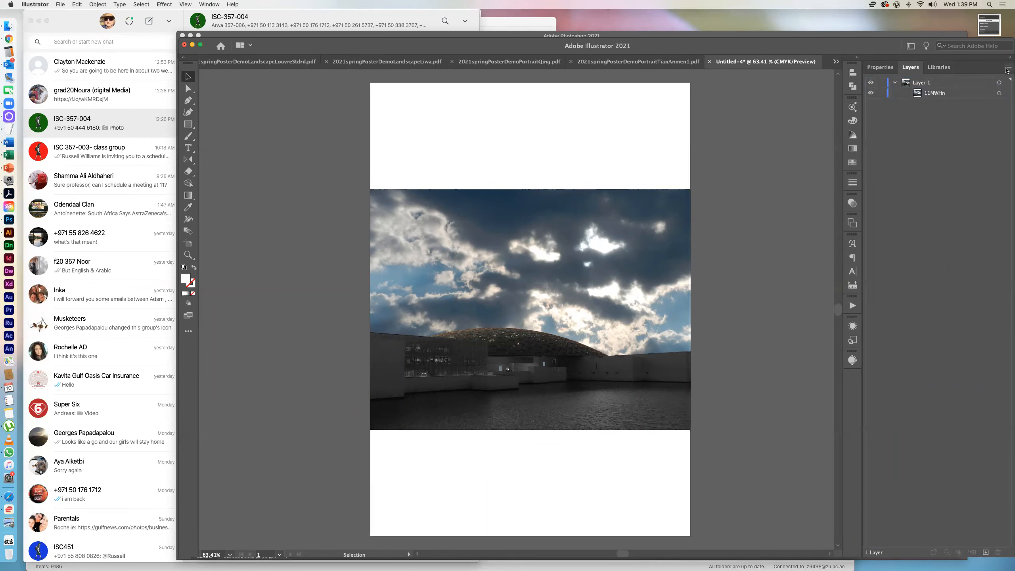
- Add a new layer above Layer 1 with the default layer options
click(1009, 69)
click(1007, 70)
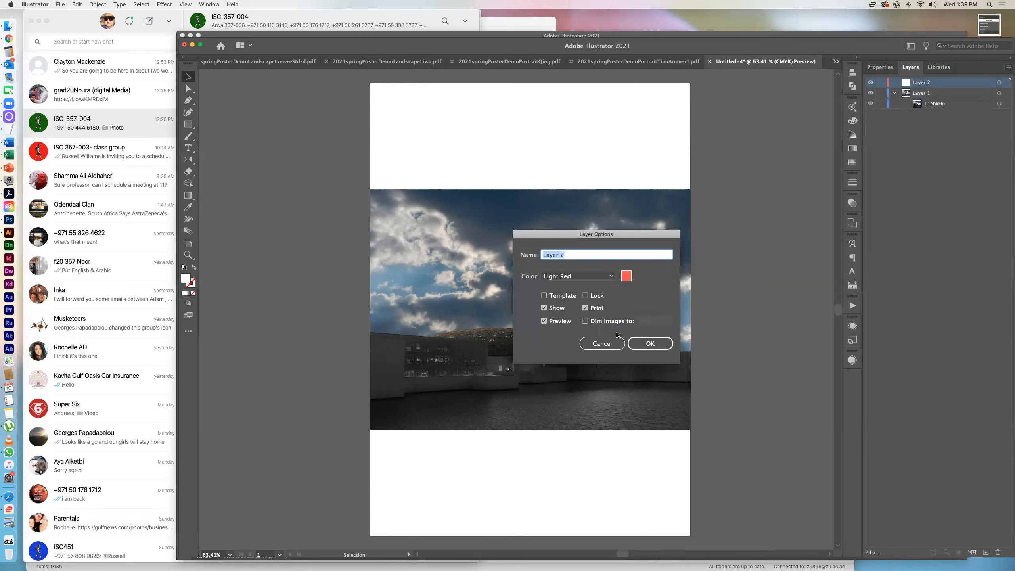
click(641, 345)
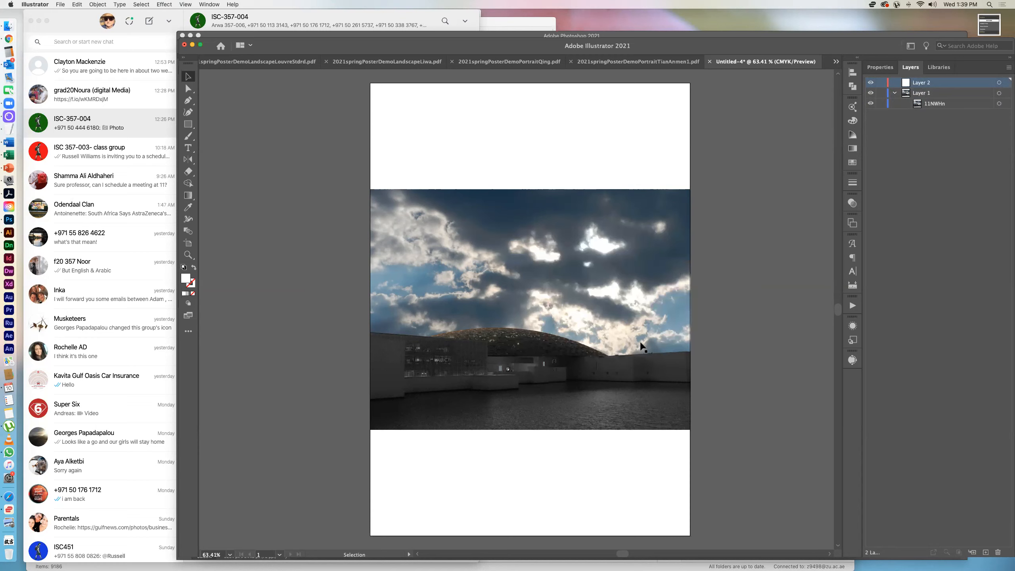
- Draw a white rectangle without a stroke, about 295 × 419 mm, over the artboard and show its properties
click(191, 127)
mouse_move(371, 85)
mouse_down()
mouse_move(569, 406)
mouse_move(657, 517)
mouse_move(690, 535)
mouse_up()
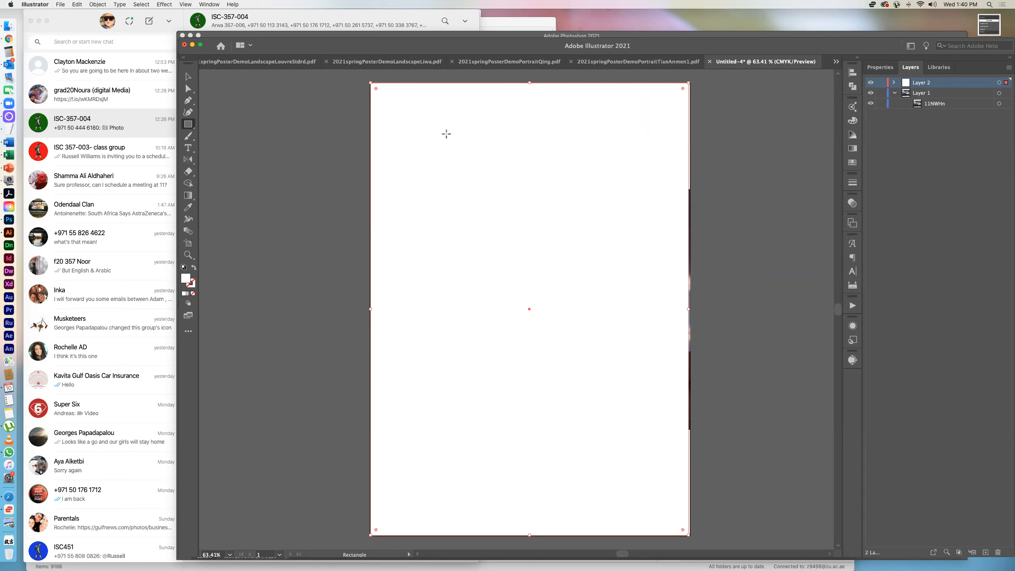
key(v)
click(881, 67)
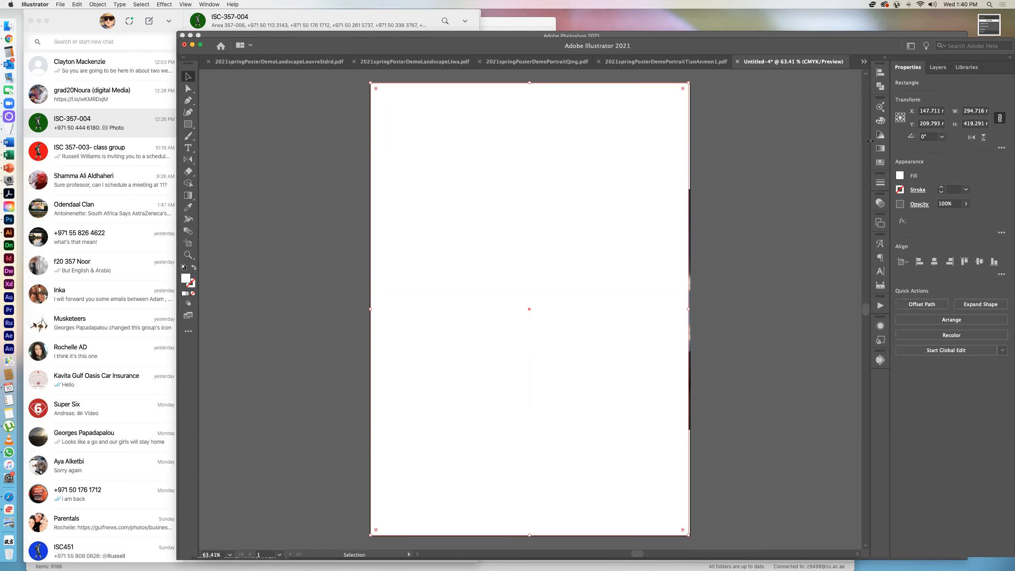
- Anchor the rectangle's transform at its left edge, unlink its proportions, set its width to 297 mm, and deselect it
click(897, 118)
click(998, 117)
click(1000, 119)
click(979, 113)
drag(971, 111, 985, 111)
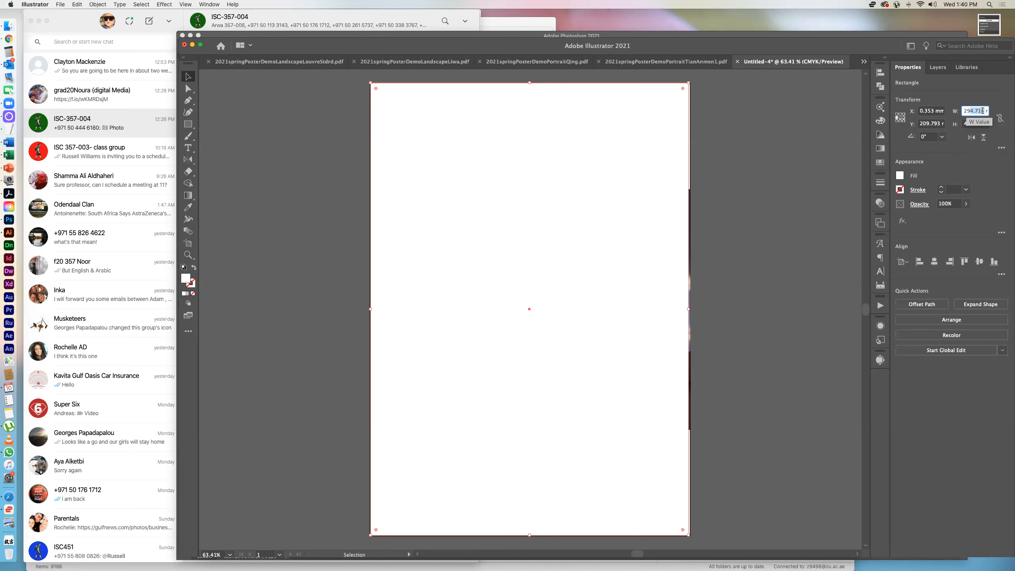
text(97)
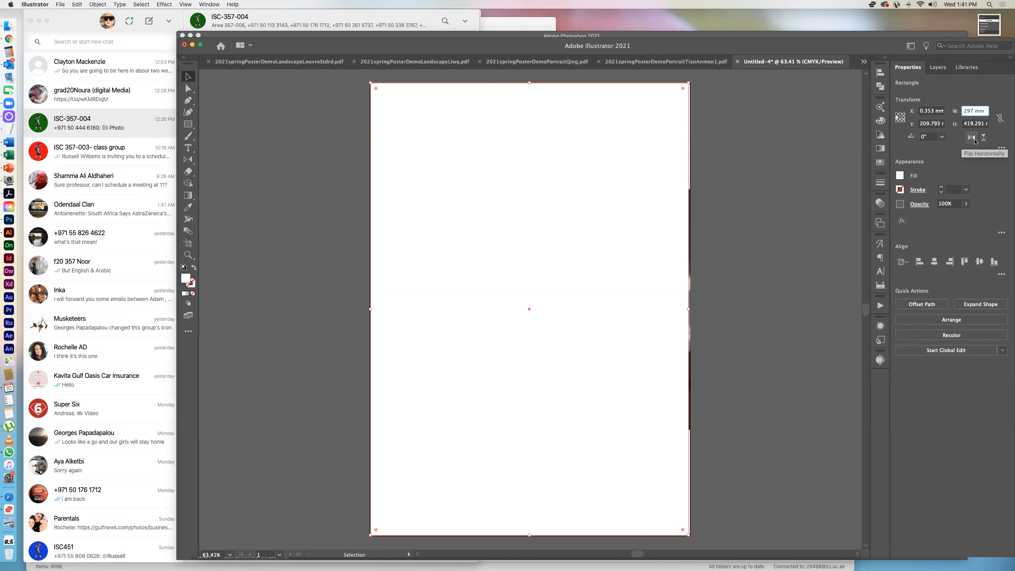
key(Return)
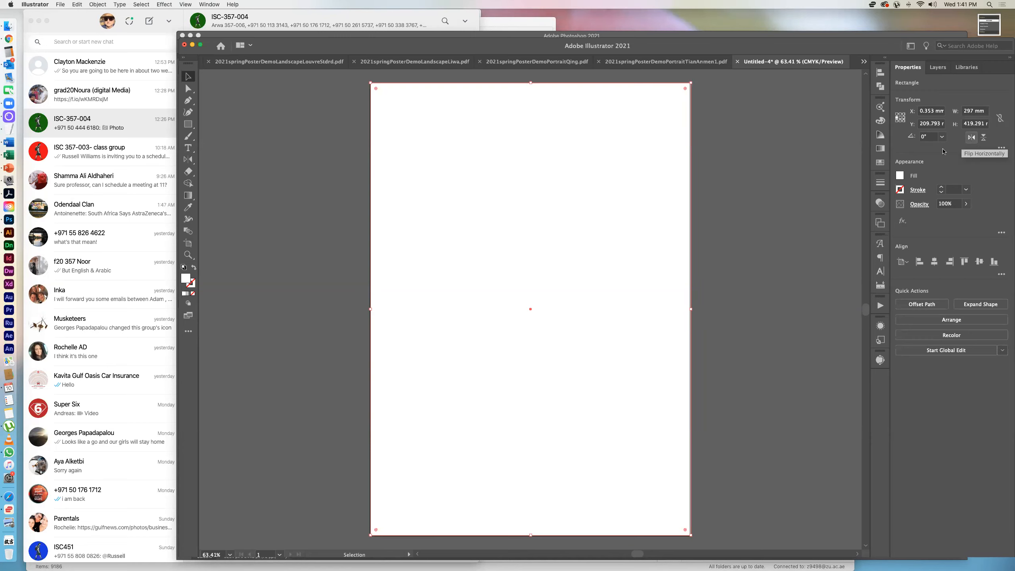
click(724, 222)
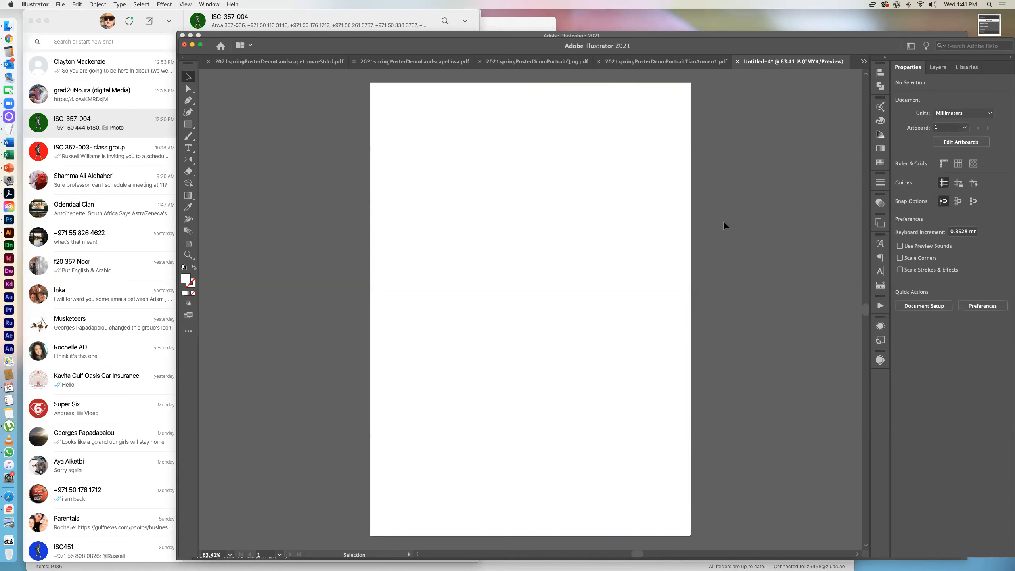
- Nudge the white rectangle one increment left so that its left edge sits at X 0 mm
click(641, 244)
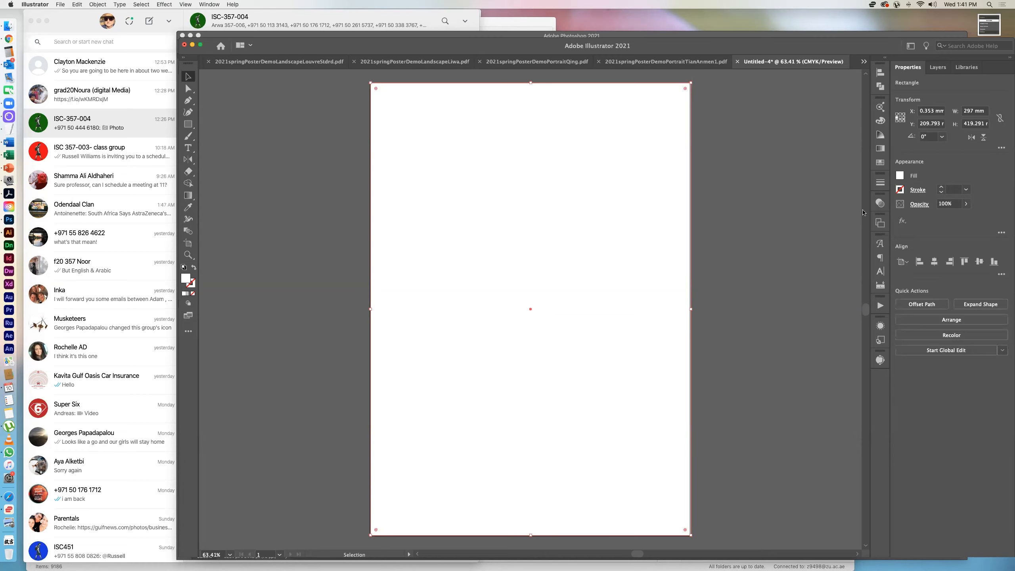
key(Left)
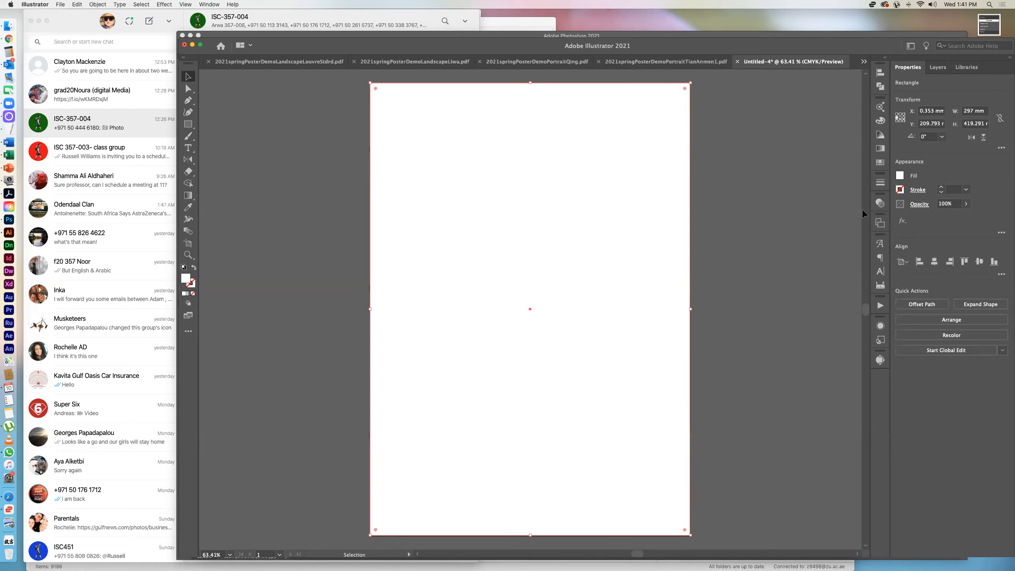
click(787, 223)
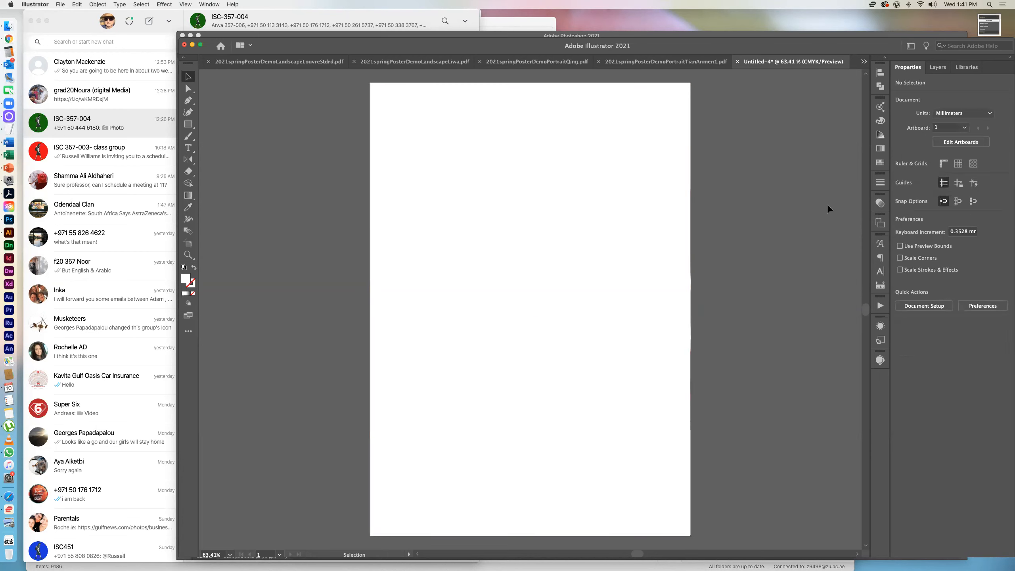
click(641, 164)
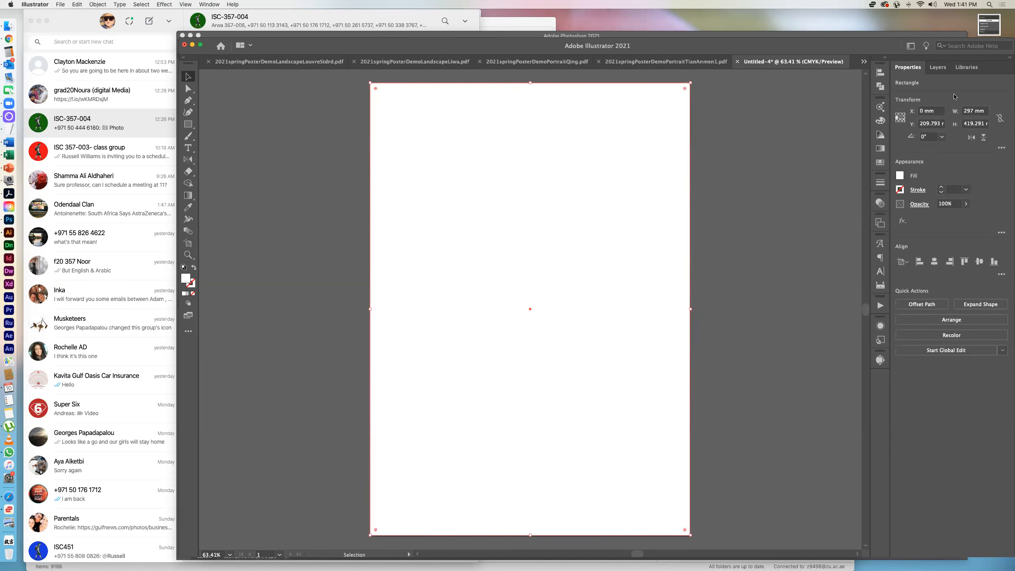
- Move Layer 2 into Layer 1 beneath the photo so that the white rectangle lies behind the image
click(938, 67)
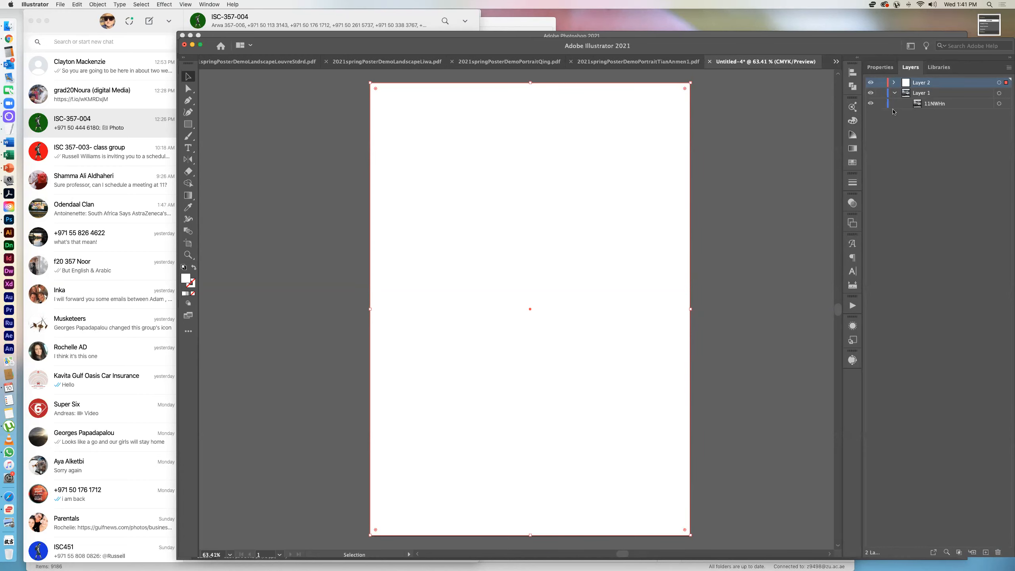
drag(939, 85, 941, 107)
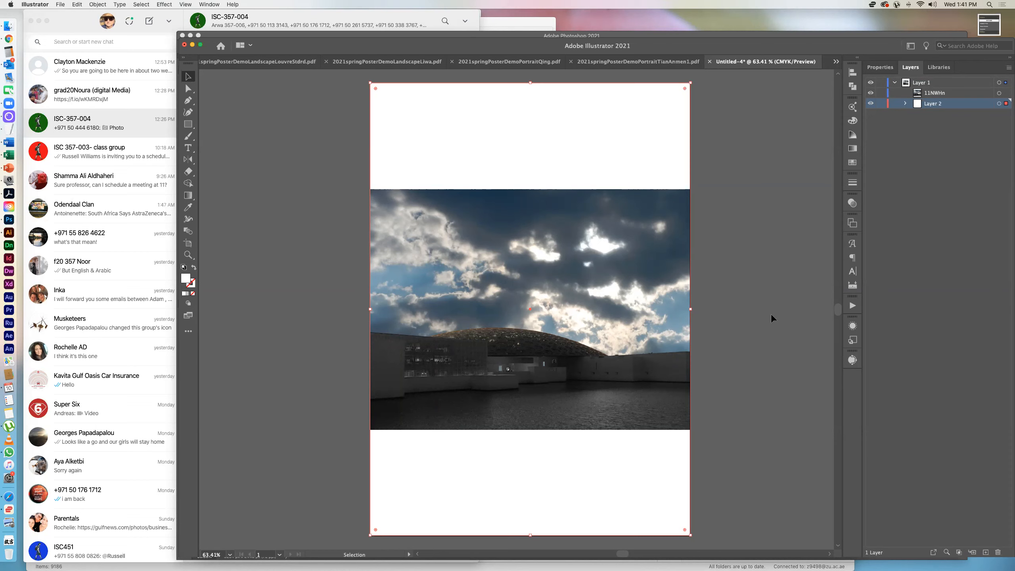
click(999, 104)
click(725, 225)
click(619, 252)
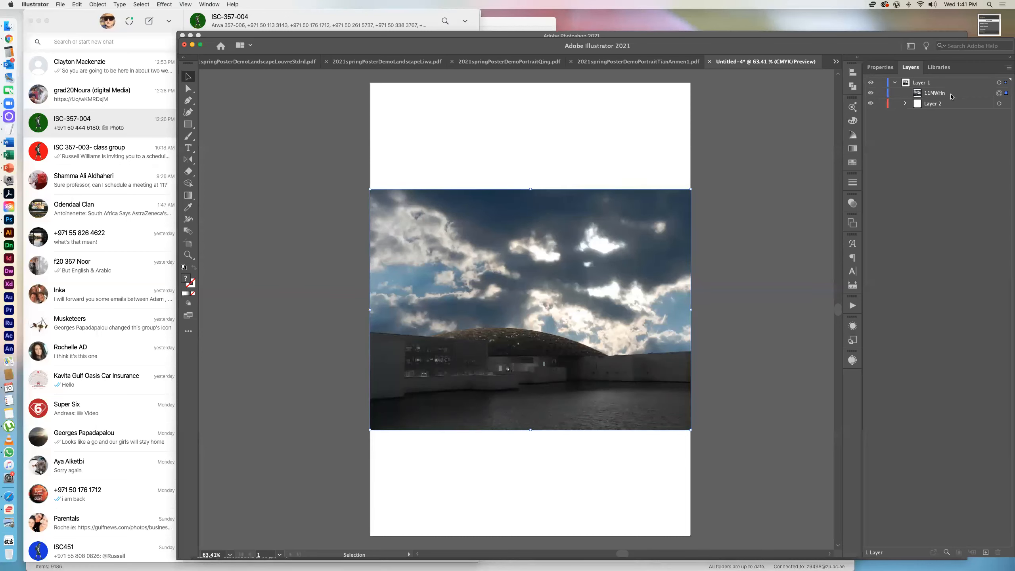
- Select the background rectangle in Layer 2 and fill it with the black swatch
click(639, 134)
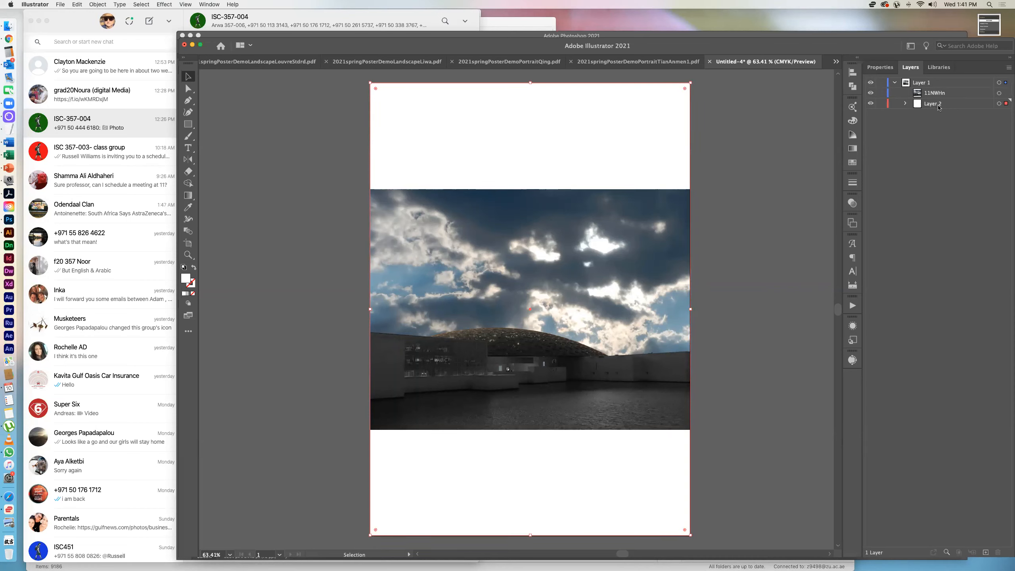
click(905, 104)
click(905, 103)
click(881, 68)
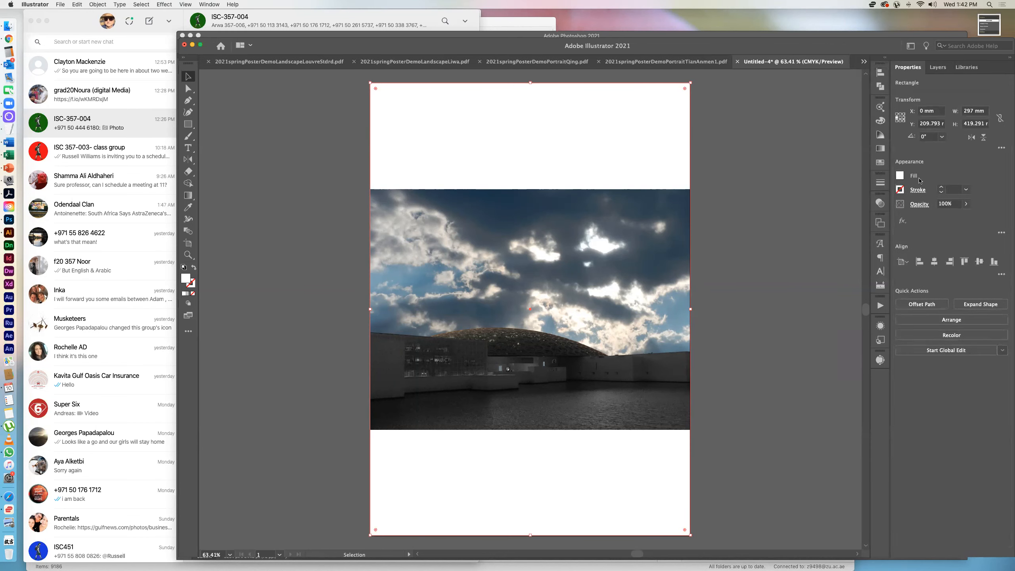
click(901, 176)
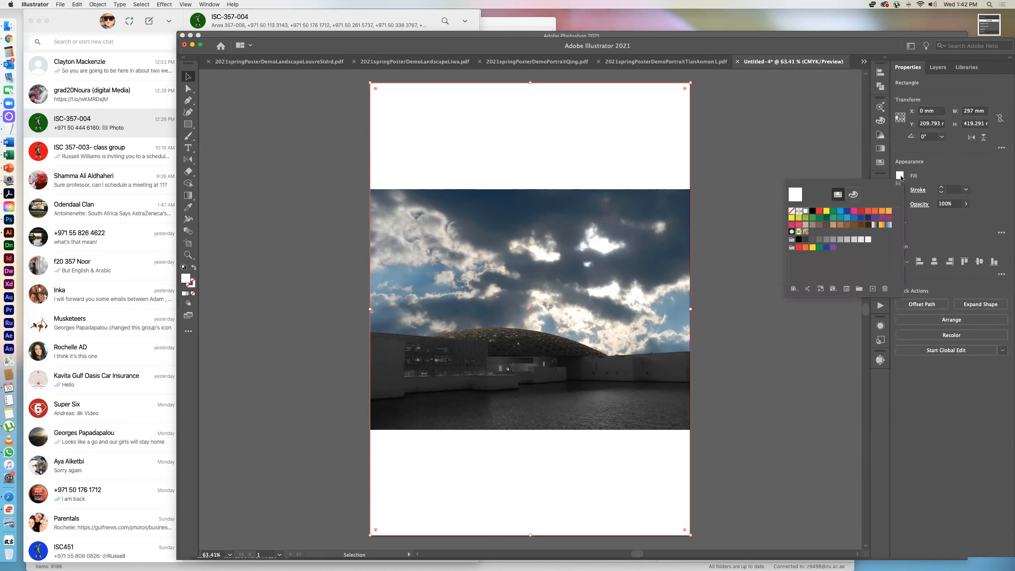
click(813, 212)
click(813, 213)
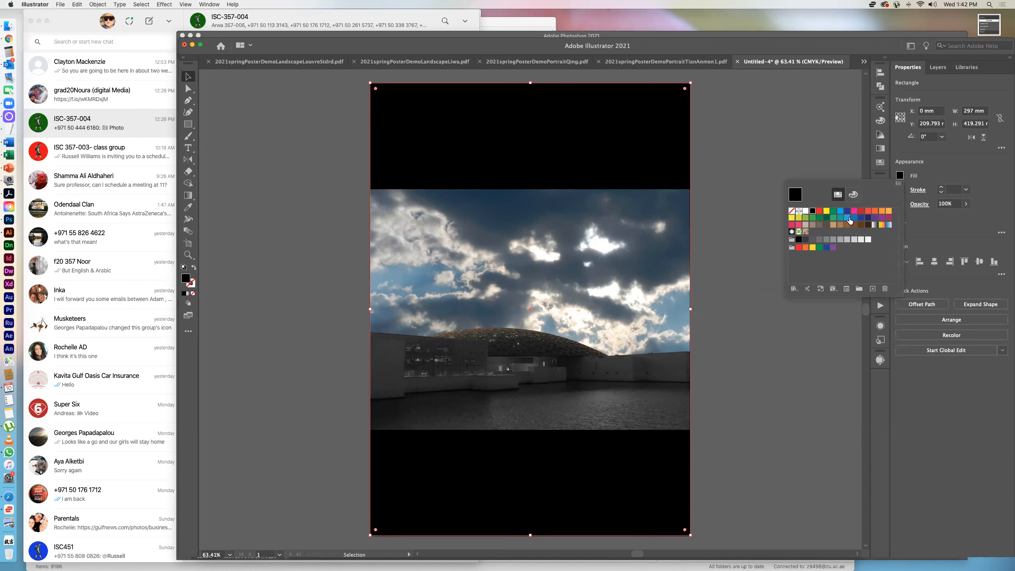
- Try red, CMYK Cyan, yellow, green and two dark blue swatches as the background rectangle's fill
click(819, 211)
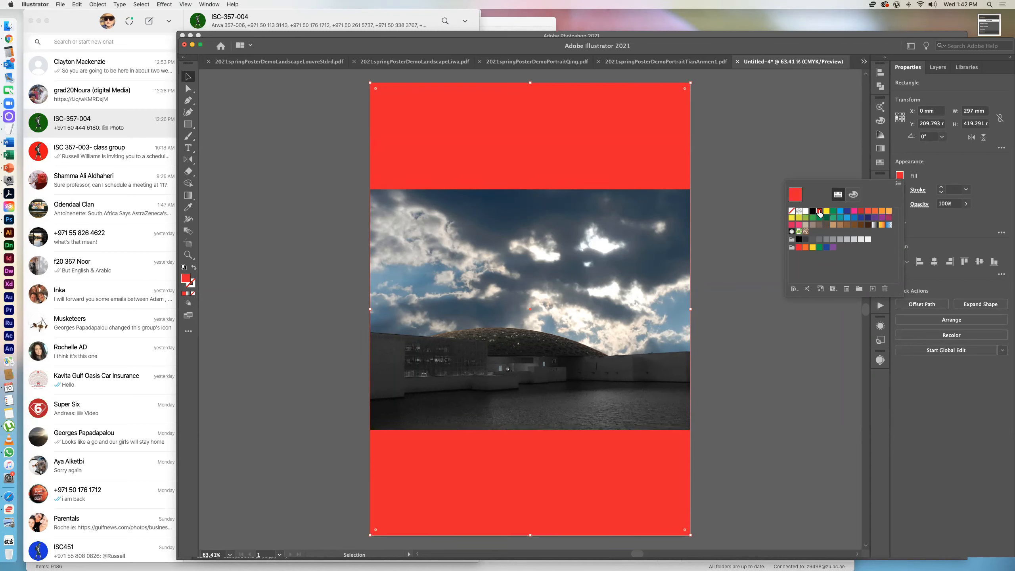
click(840, 212)
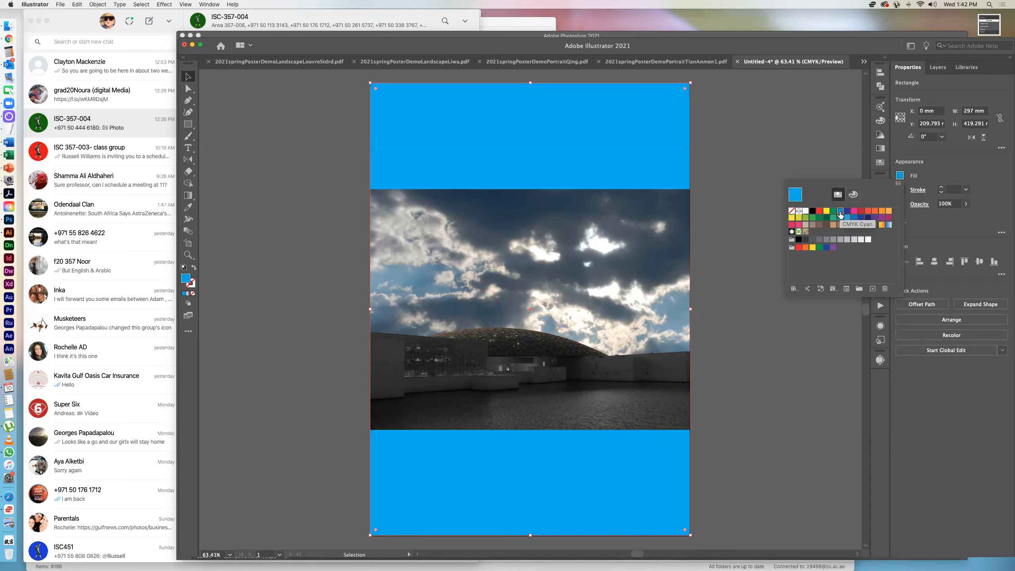
click(826, 210)
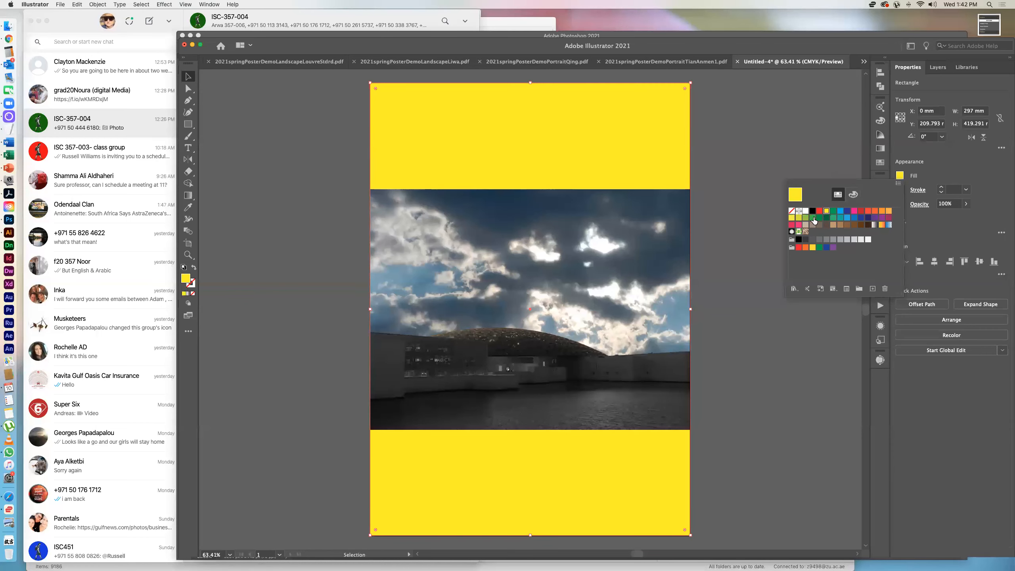
click(812, 218)
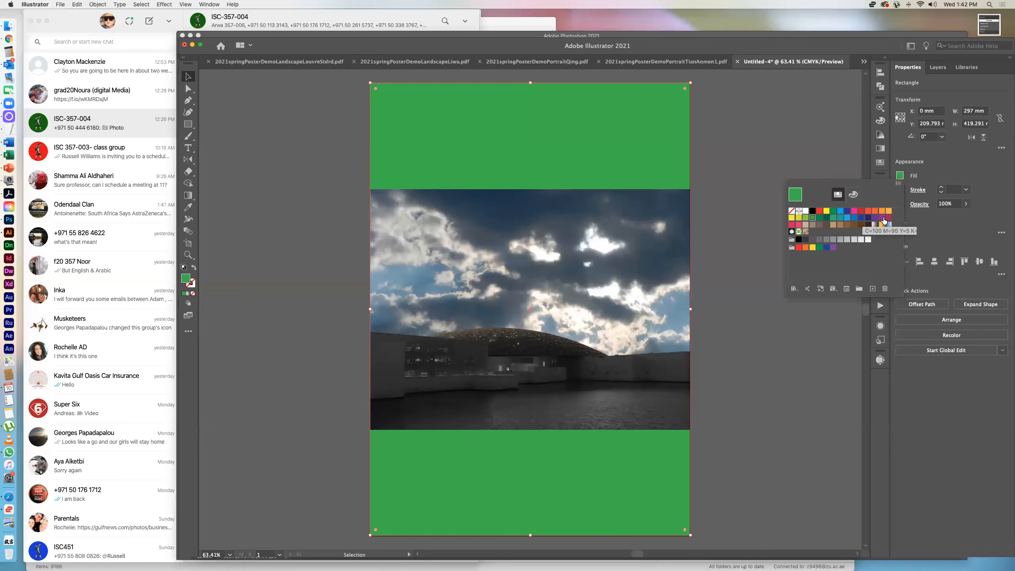
click(860, 218)
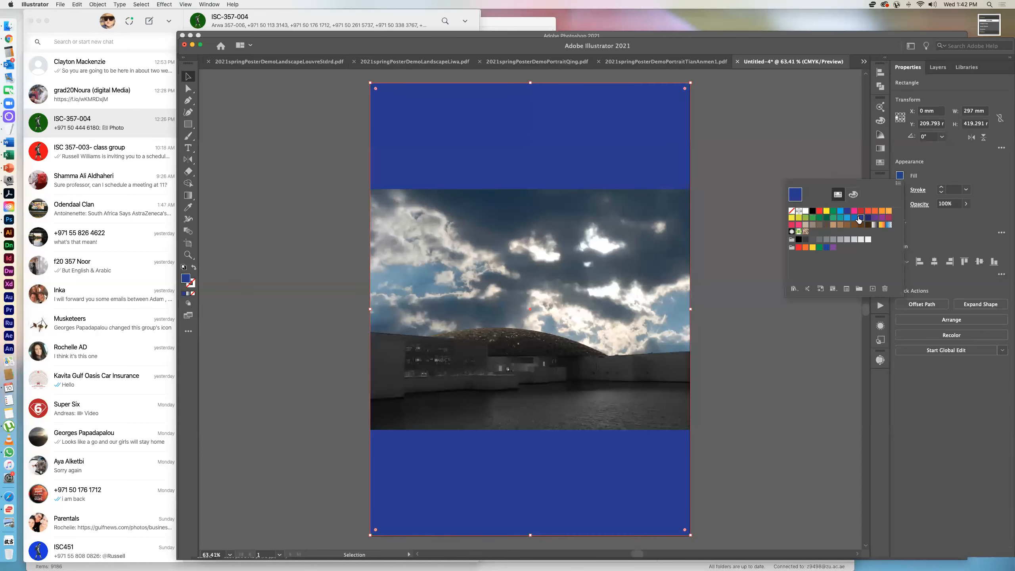
click(868, 218)
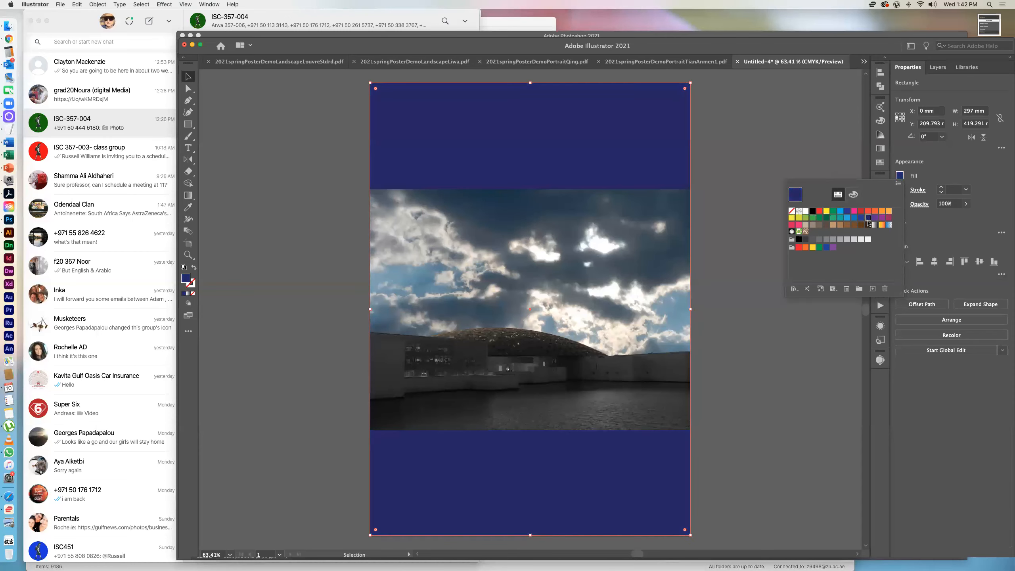
- Try several light and medium grey swatches on the background rectangle, ending with a dark grey fill
click(833, 239)
click(847, 239)
click(847, 240)
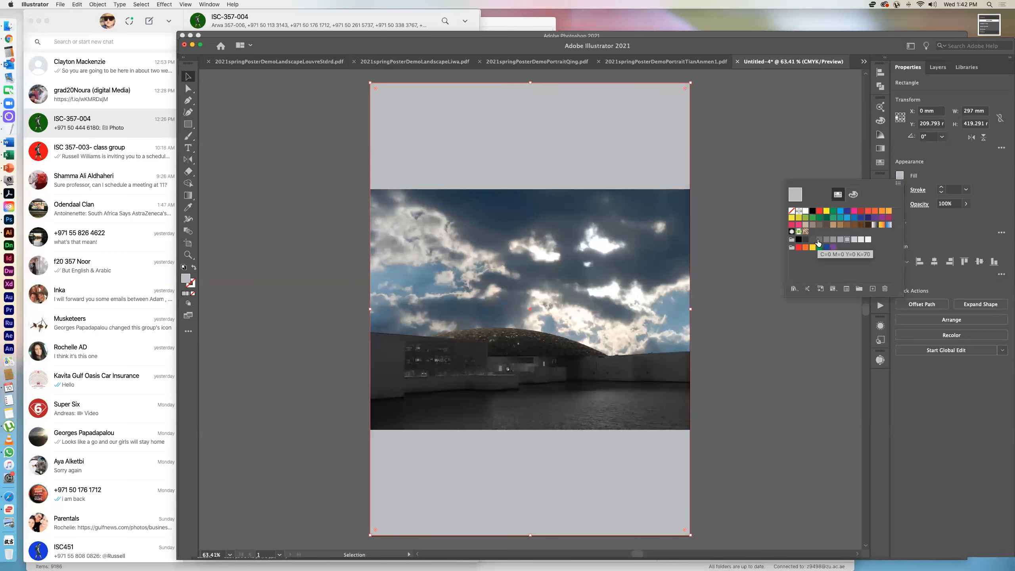
click(819, 239)
click(806, 240)
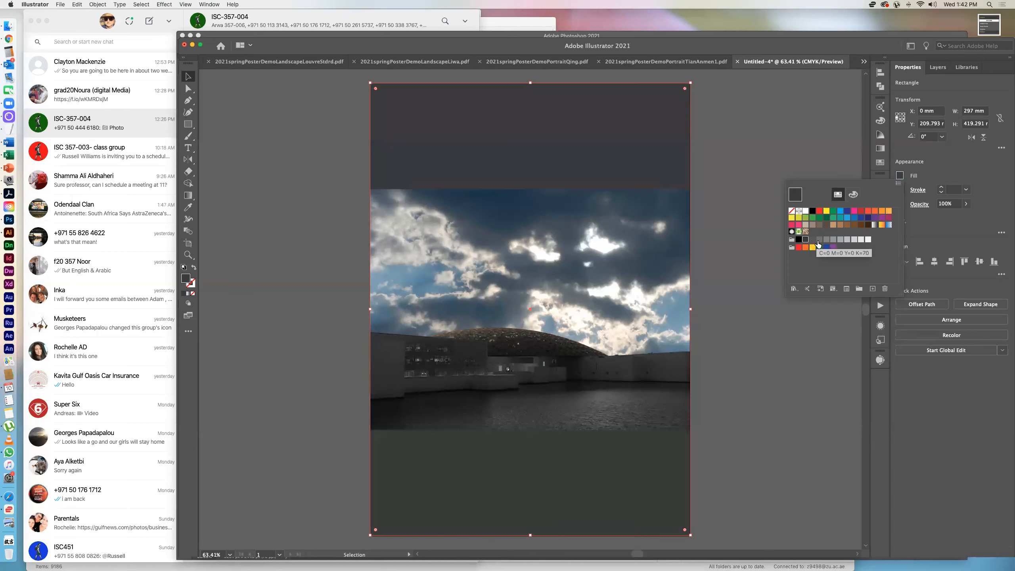
click(819, 241)
click(806, 239)
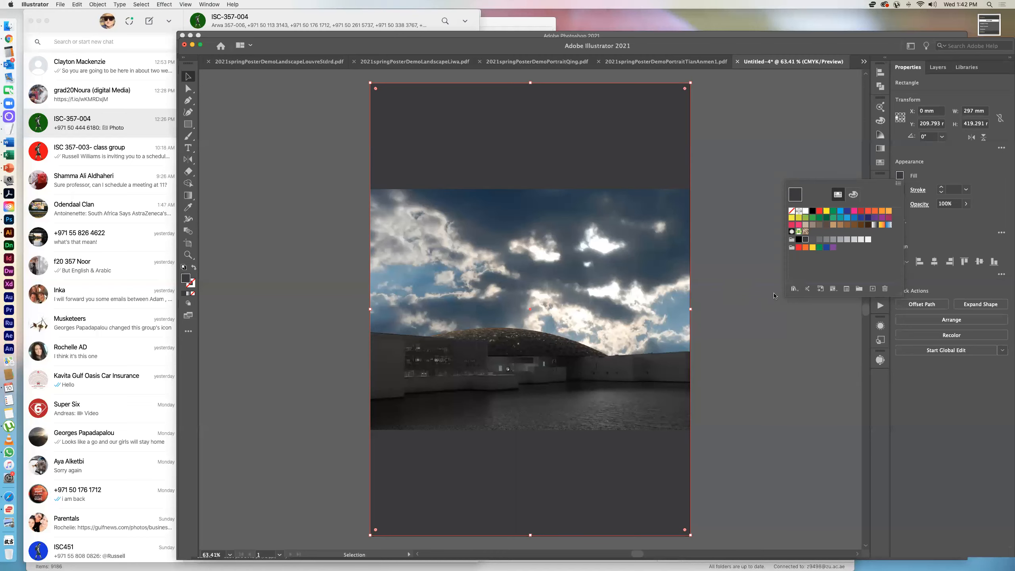
- Recolor the background rectangle with the Eyedropper, sampling several sky blues and finally a dark grey from the museum dome
click(939, 71)
click(939, 71)
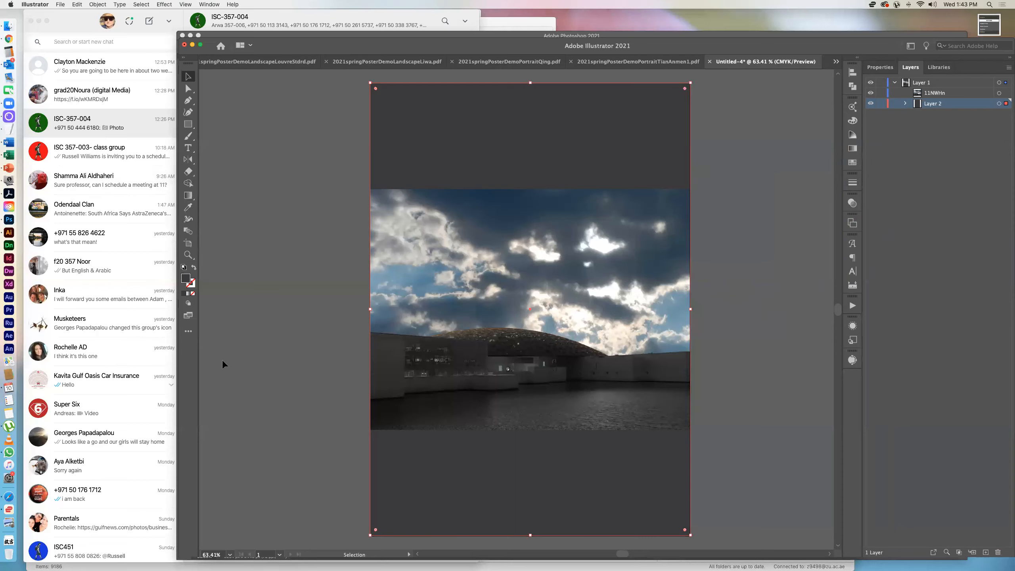
click(188, 207)
click(403, 276)
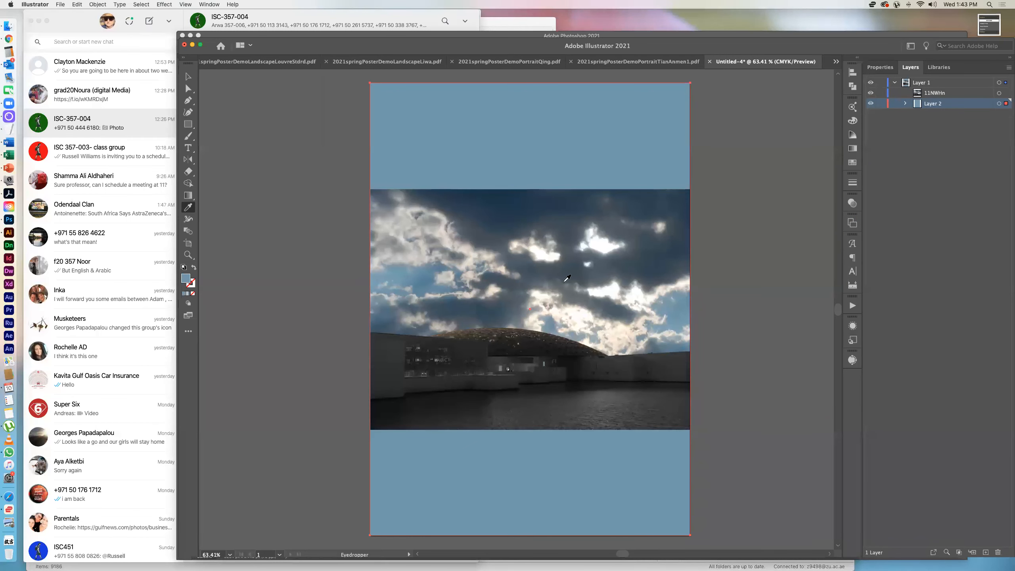
click(574, 269)
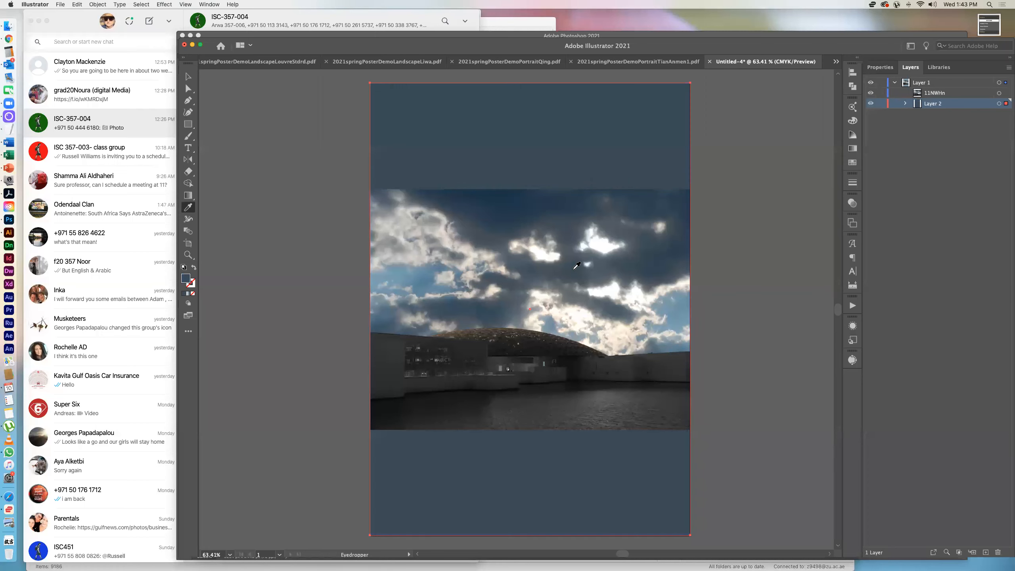
click(525, 205)
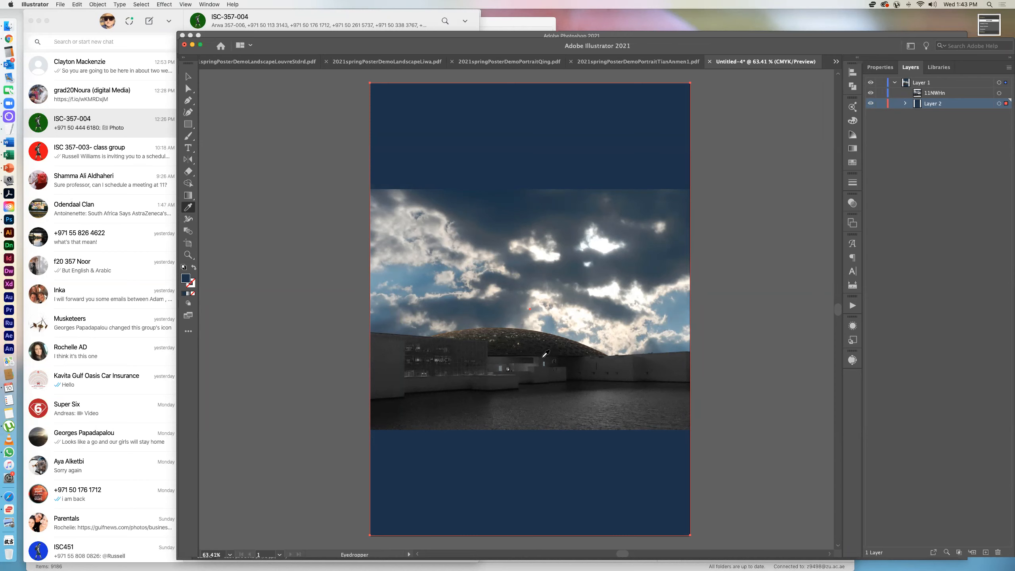
click(533, 345)
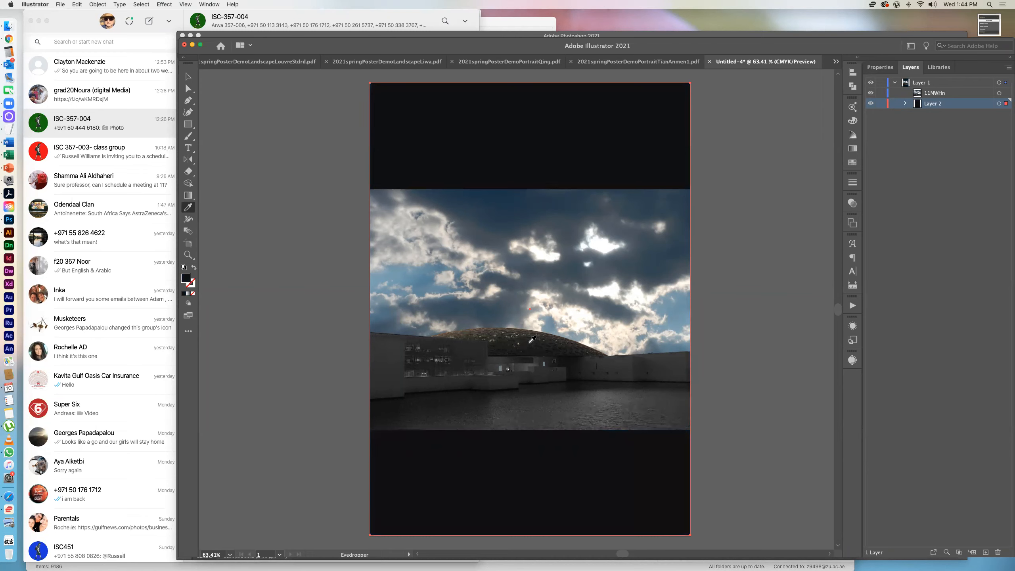
click(532, 339)
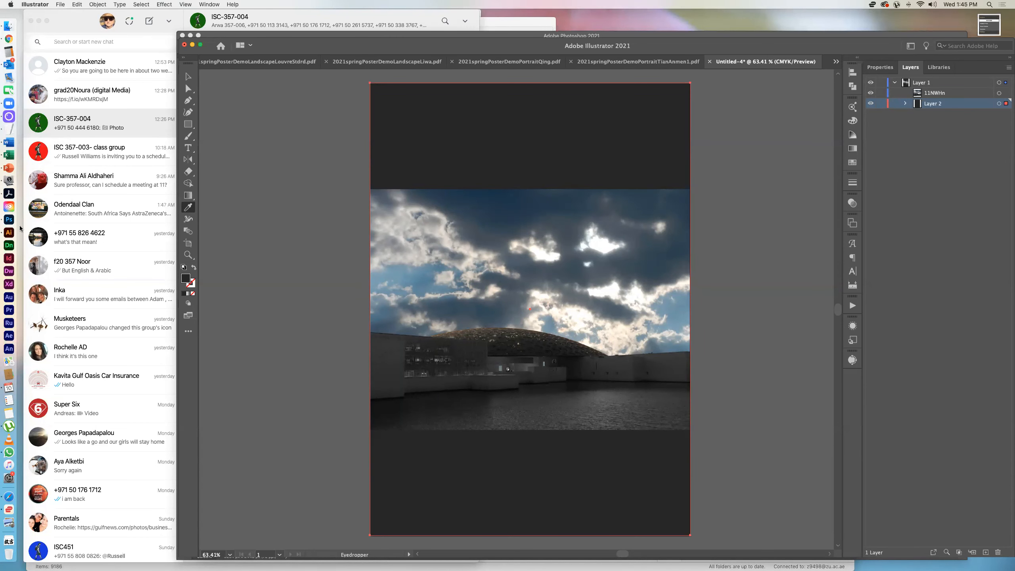
- Switch to Photoshop, start the Crop tool on louvreEvilSky.jpg and look up the A3 ratios in the WhatsApp class chat
click(8, 219)
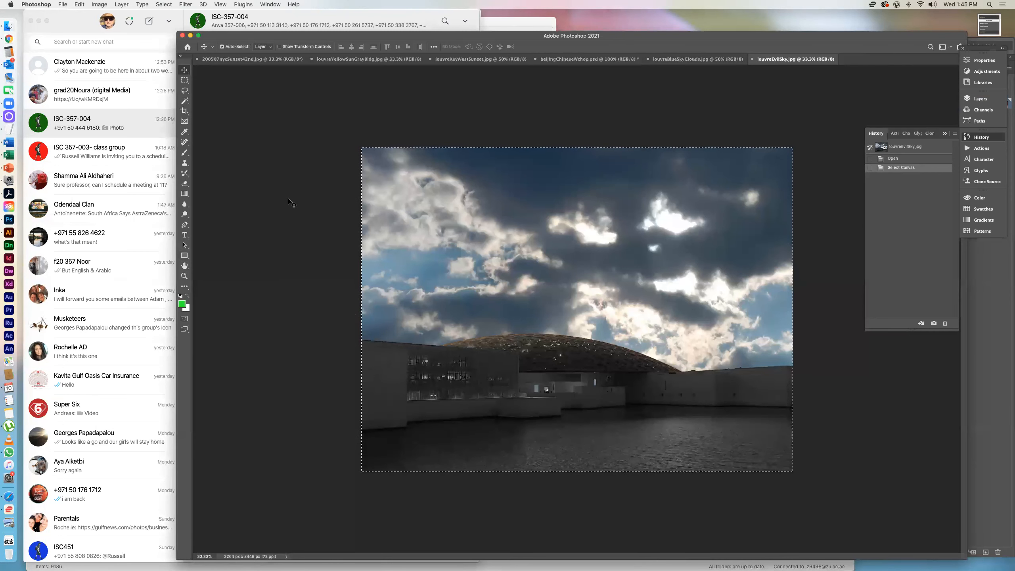
key(c)
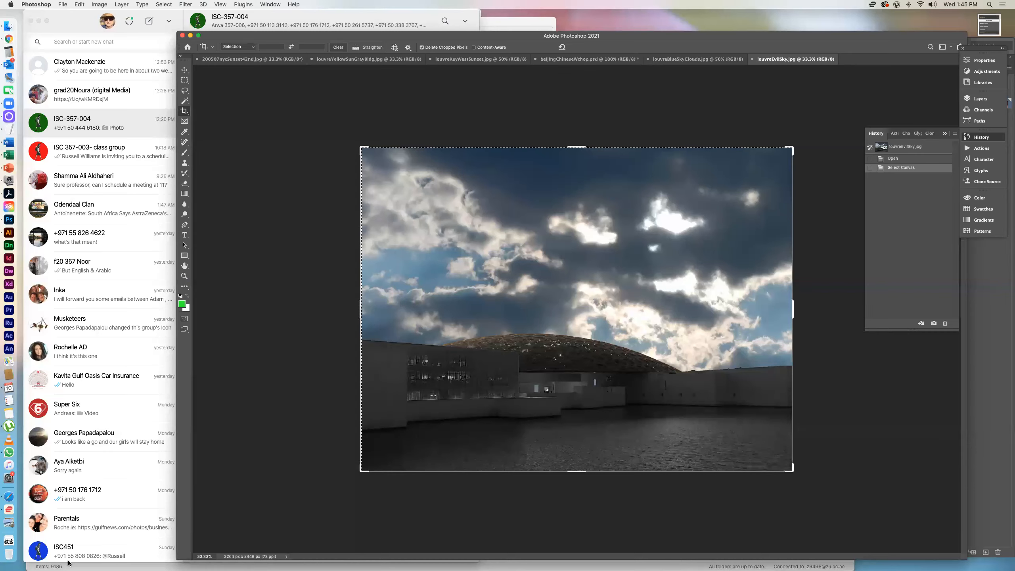
key(F2)
key(F3)
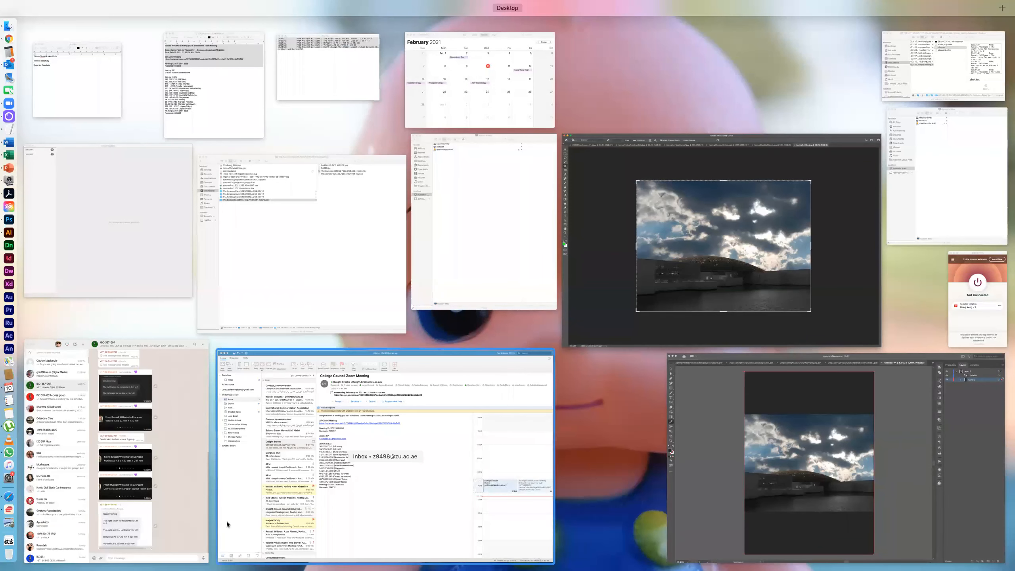
click(176, 512)
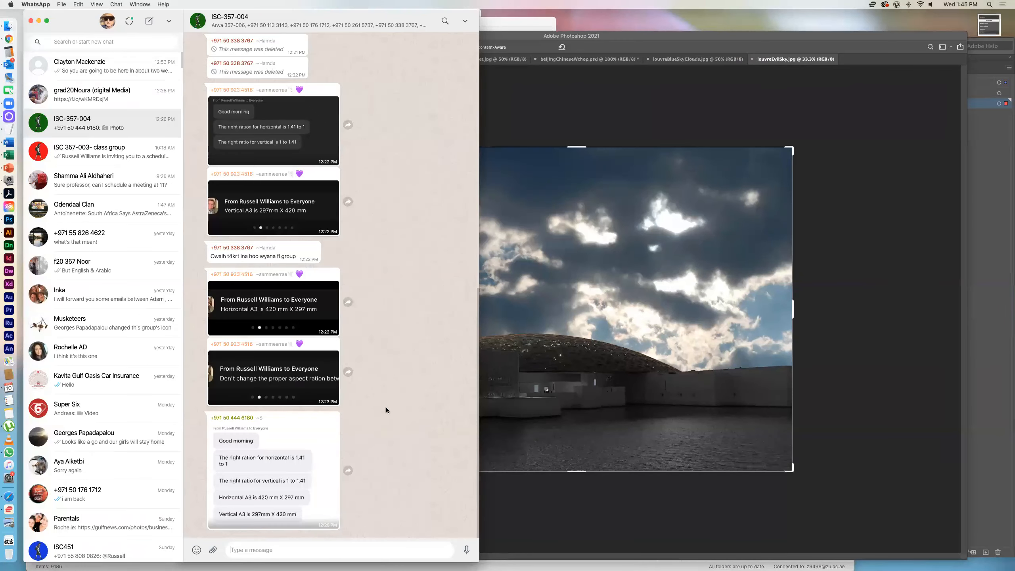
click(557, 497)
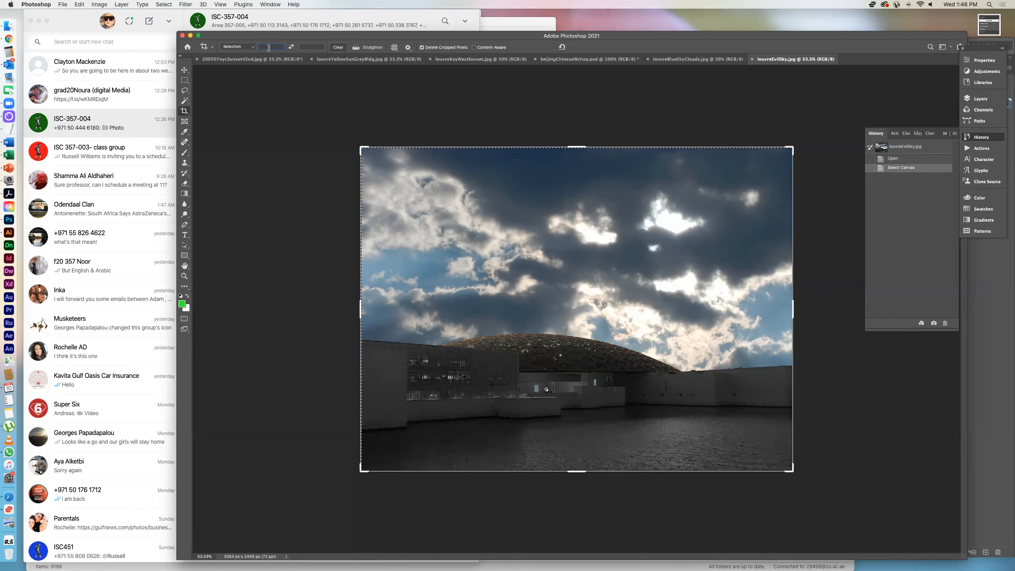
- Crop the Louvre sky photo to a landscape ratio of 1.41 to 1
text(1.4)
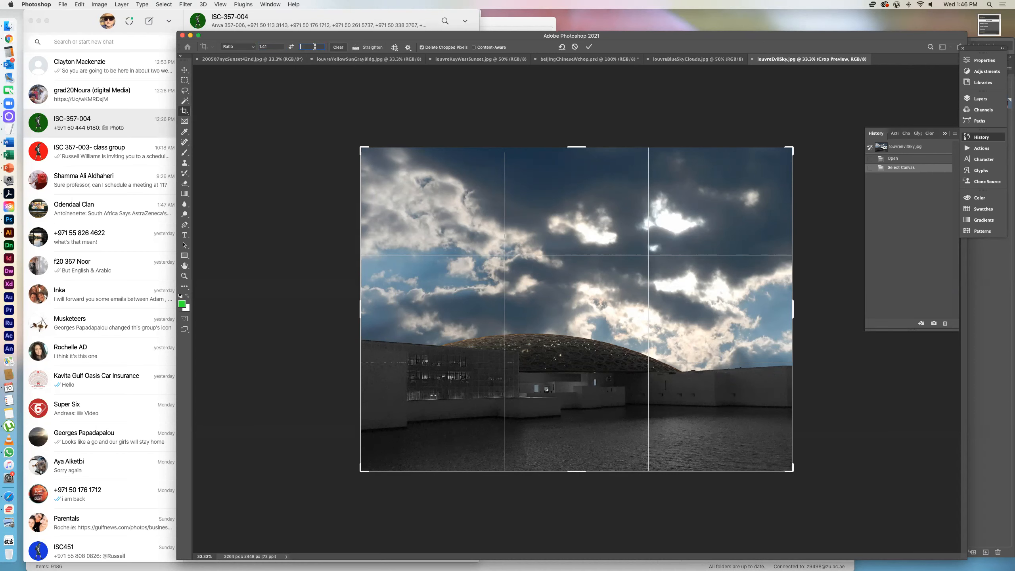
text(1)
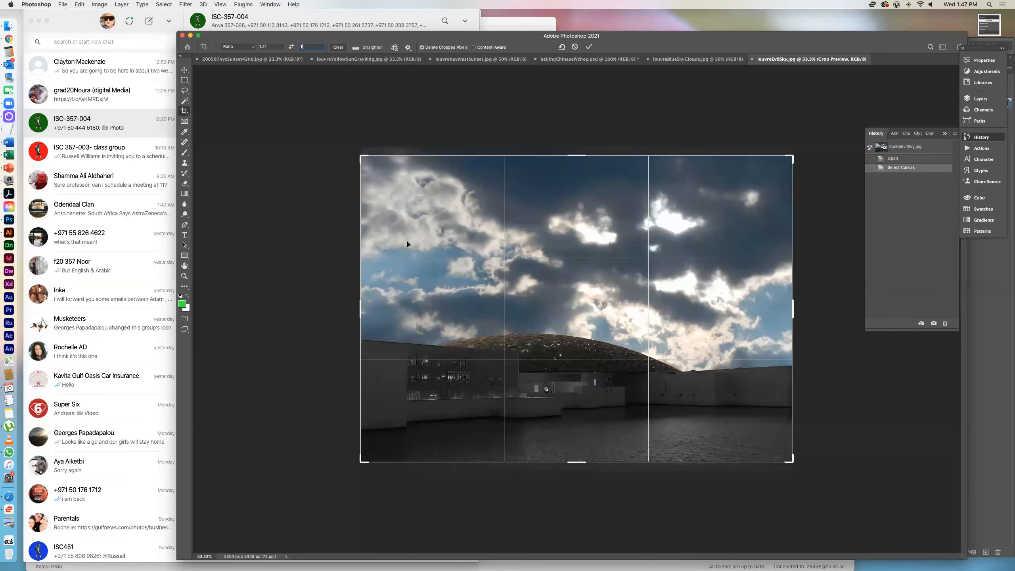
key(Return)
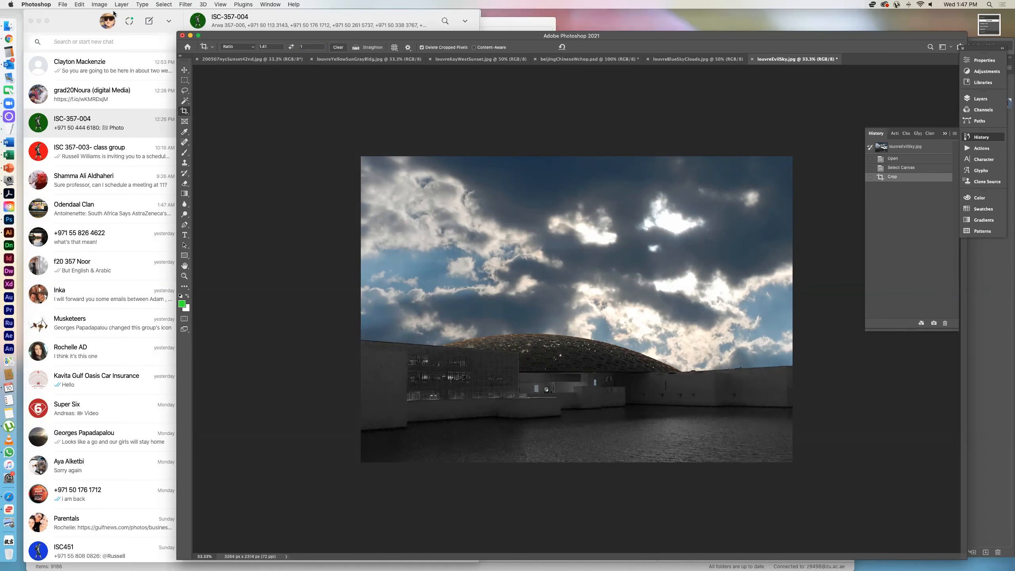
- Select the entire cropped photo and copy it
click(163, 4)
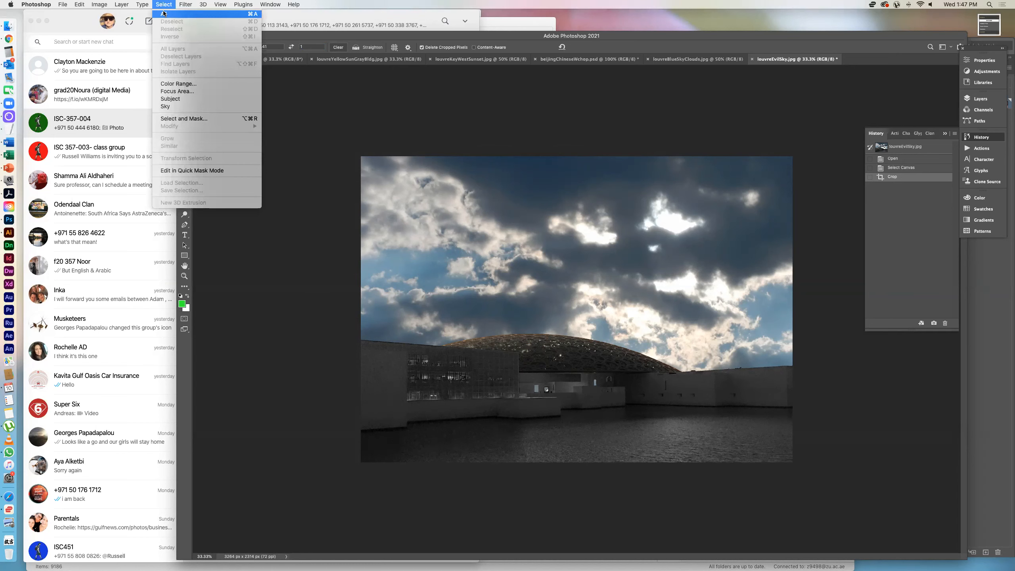
click(163, 13)
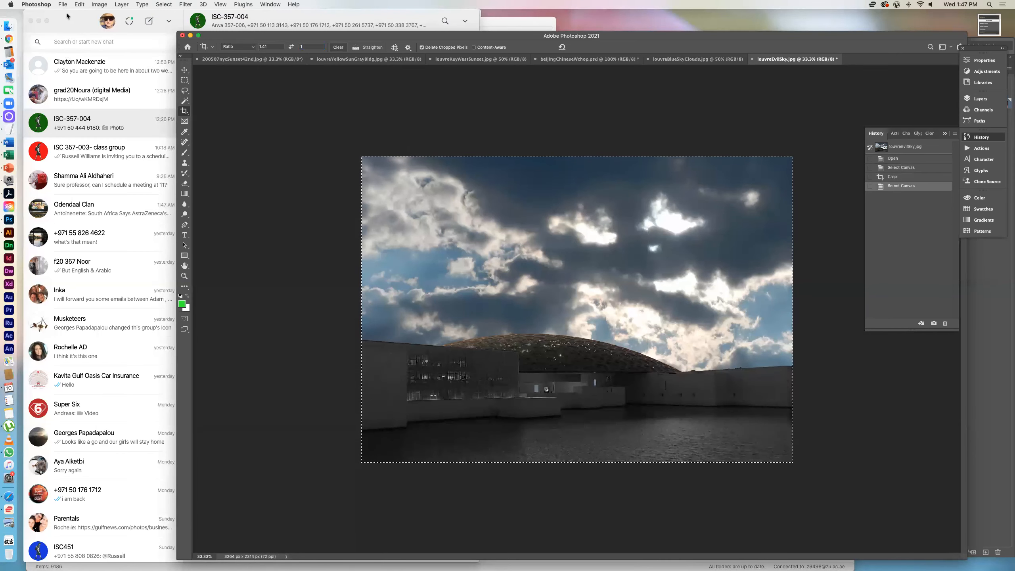
click(79, 5)
click(97, 62)
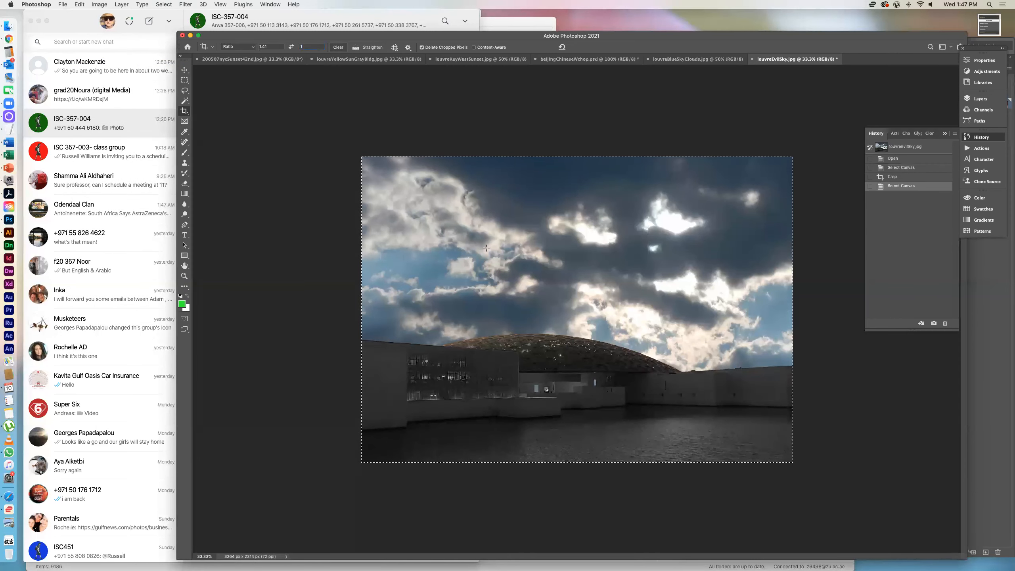
- Switch to Illustrator and create a landscape A3 document, 420 mm wide and 297 mm high, in CMYK Color
click(9, 232)
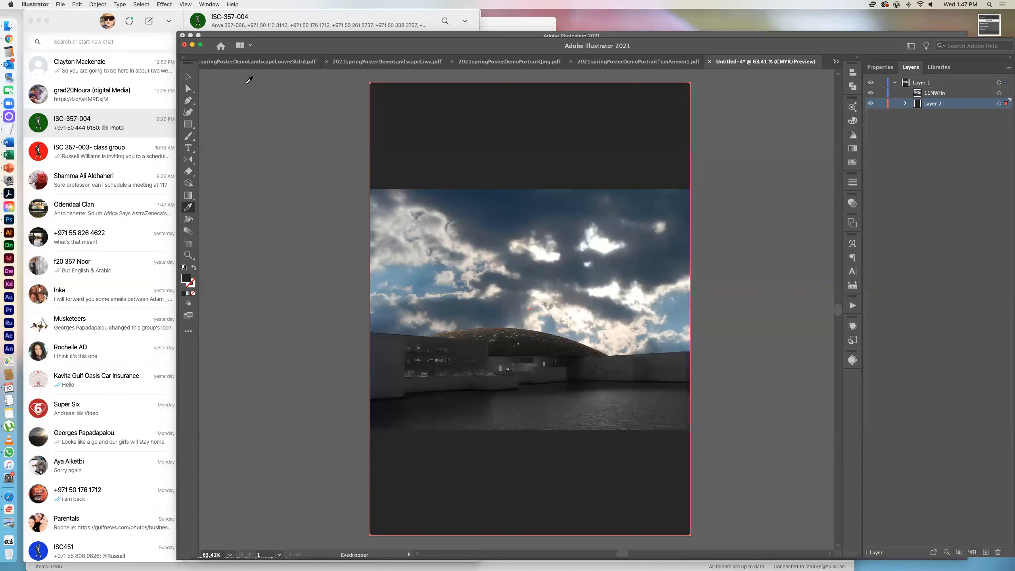
click(60, 4)
click(60, 14)
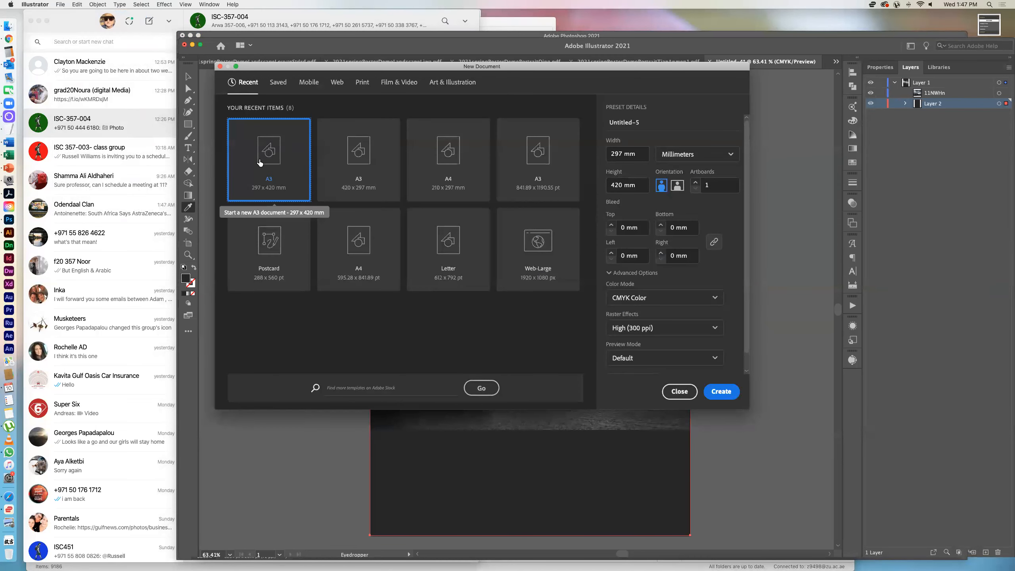
click(683, 189)
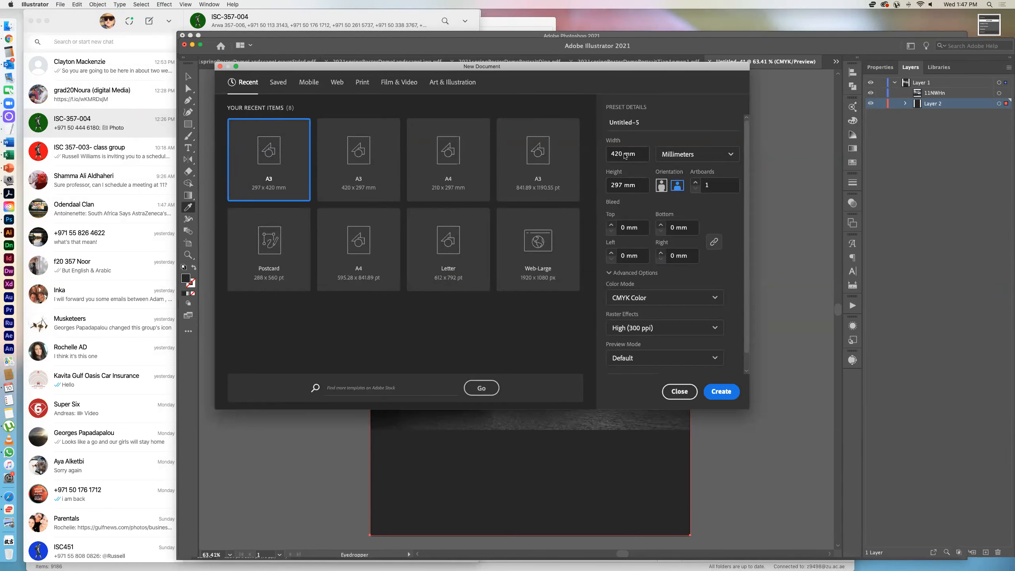
click(721, 391)
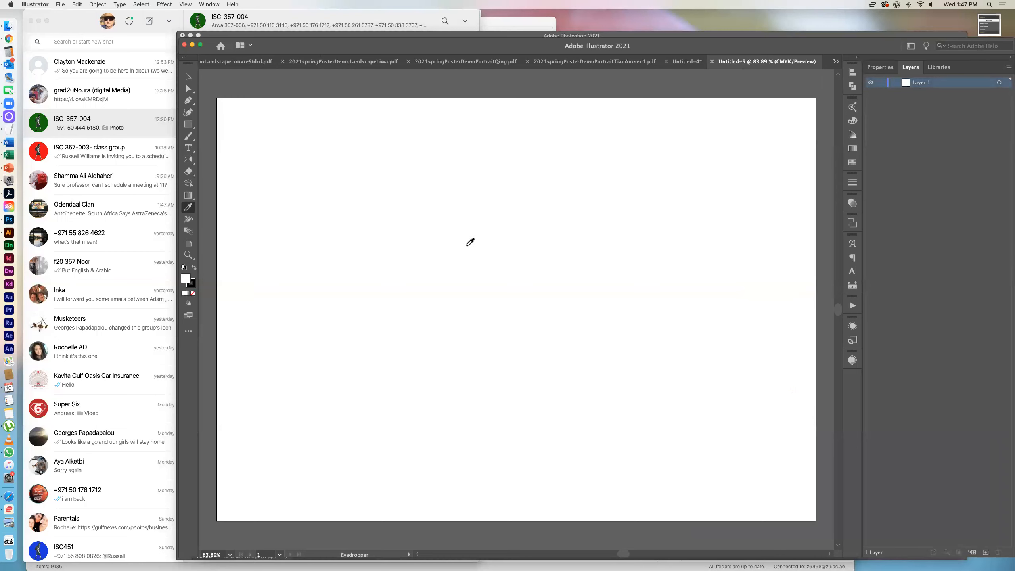
- Paste the cropped photo into the landscape document and set its transform reference point to the center
key(super+v)
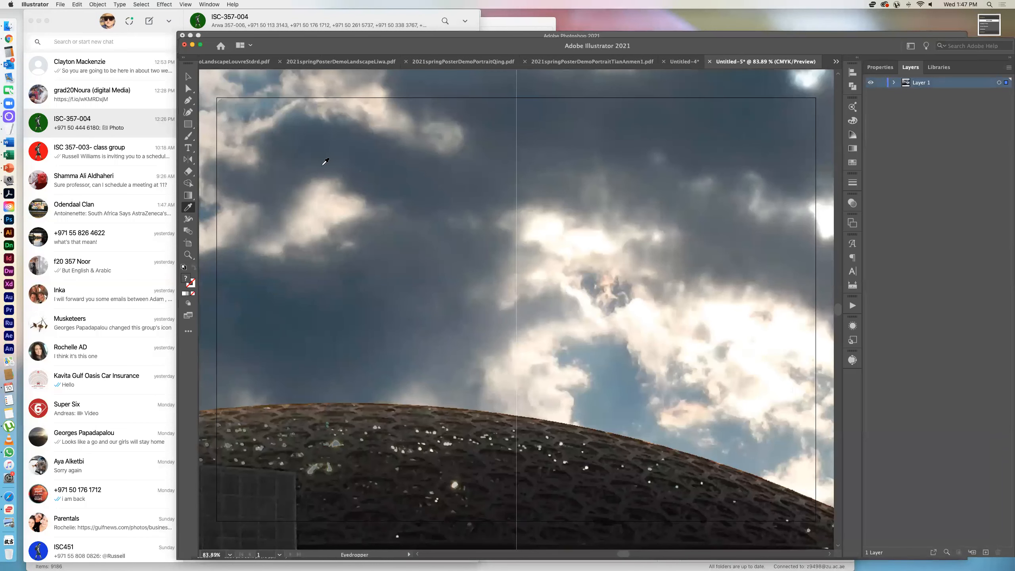
click(188, 77)
click(880, 67)
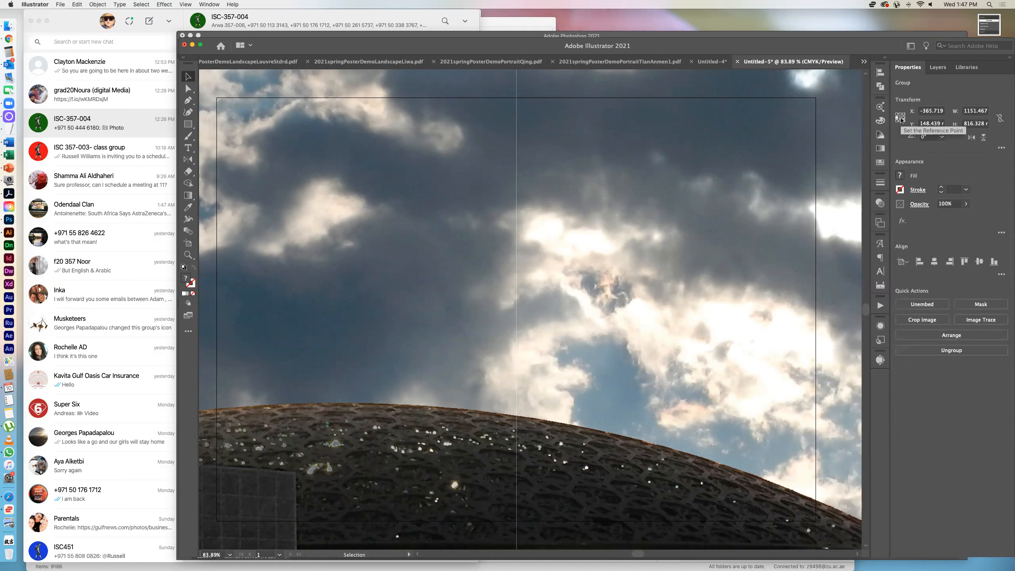
click(901, 118)
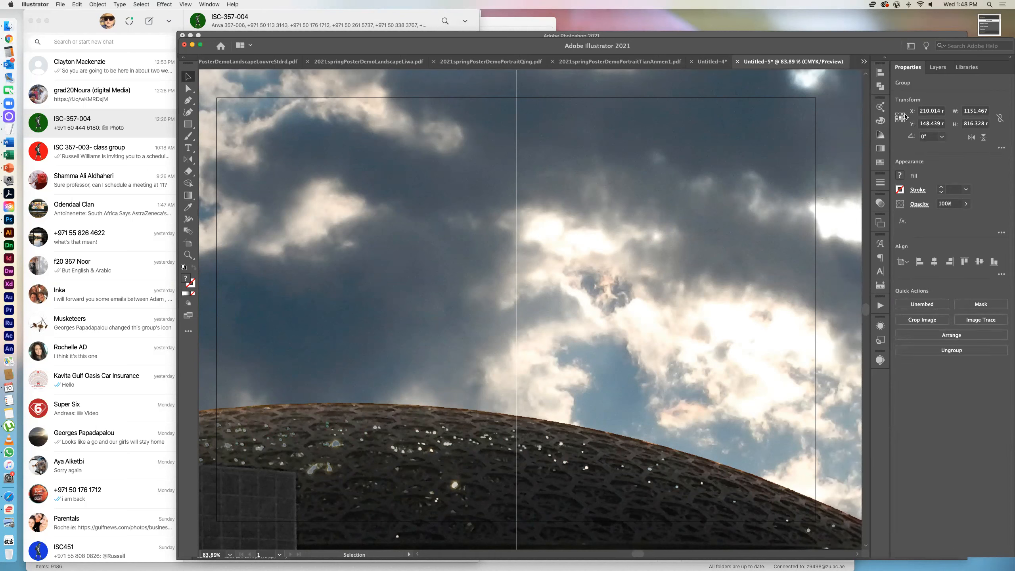
- Try setting the pasted photo's width to 420 mm without linked proportions, inspect the distorted image, and undo the resize
click(964, 110)
double_click(964, 110)
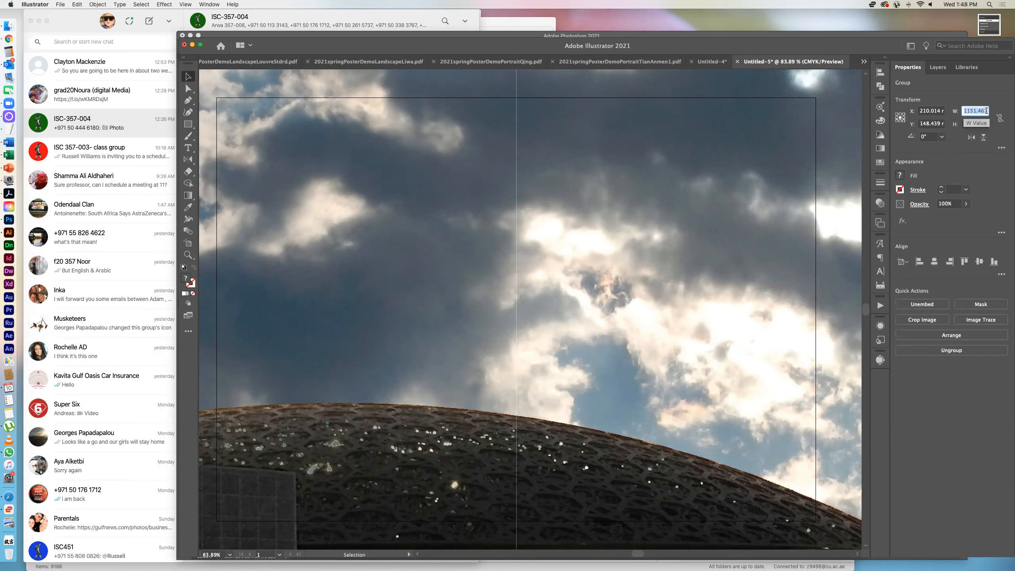
text(420)
key(Return)
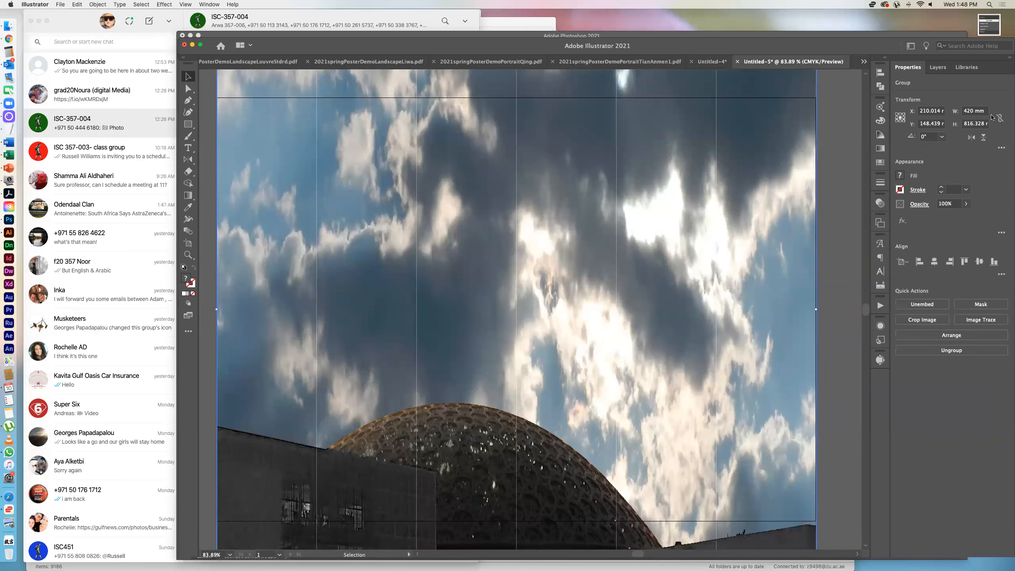
scroll(594, 237, down, 10)
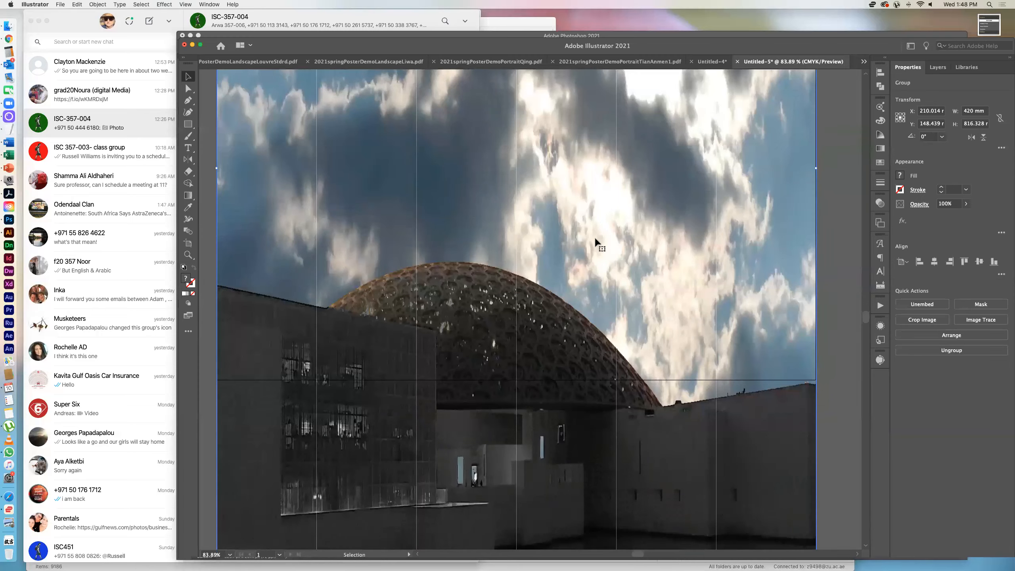
scroll(595, 239, up, 1)
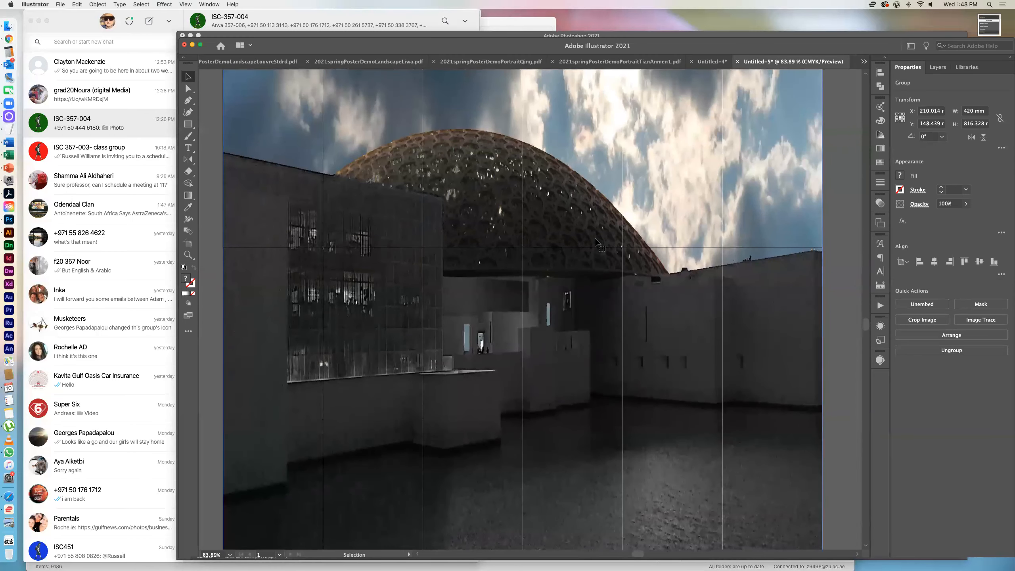
scroll(595, 242, up, 3)
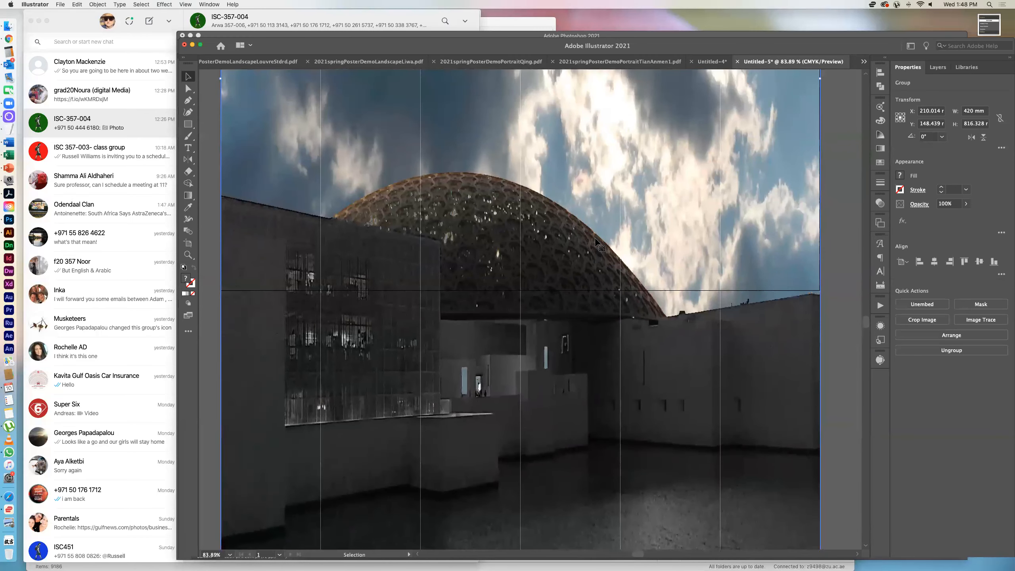
key(a)
key(super+z)
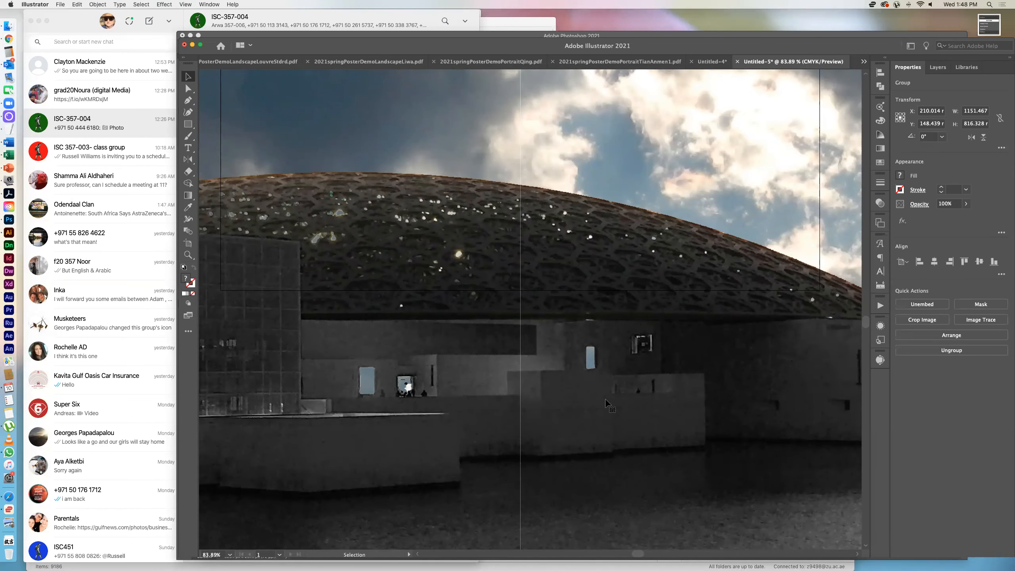
- Constrain the photo's width and height proportions and set its width to 420 mm
click(1000, 120)
click(981, 109)
text(420 mm)
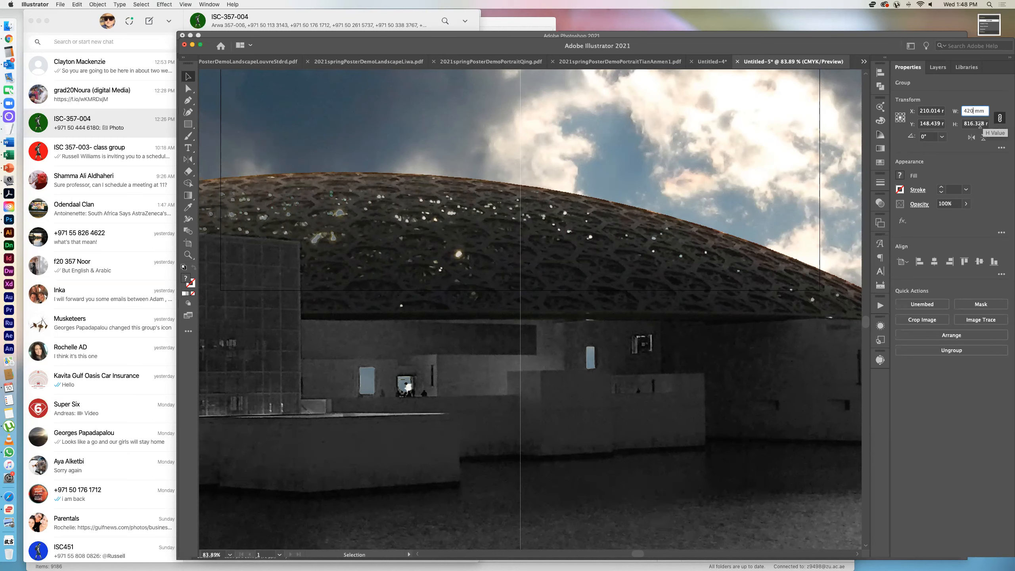
key(Return)
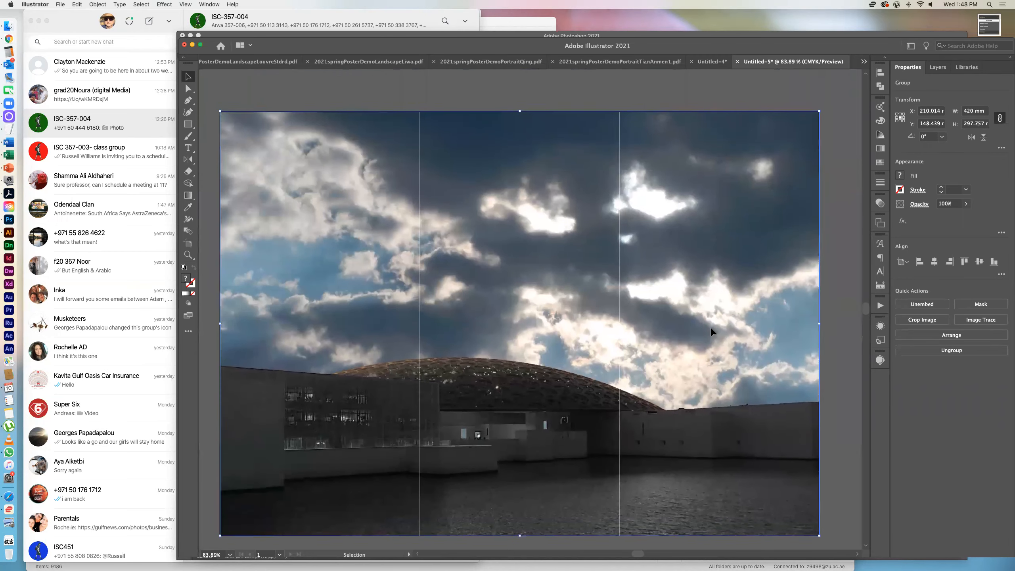
- Squash the photo to about 193 mm high, then about 252 mm wide, stretching it back to the page edge each time
scroll(710, 327, down, 1)
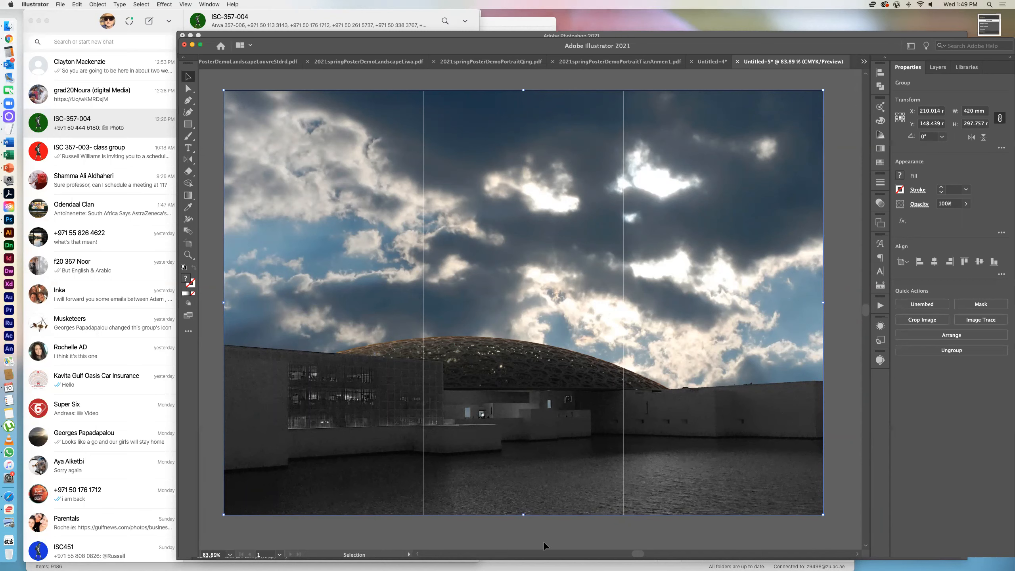
drag(523, 515, 525, 370)
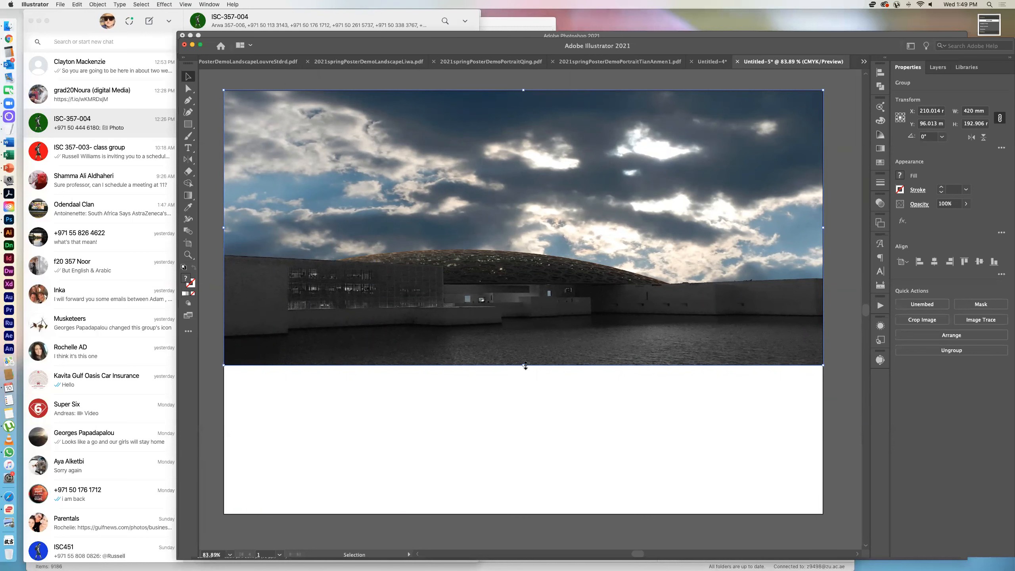
drag(522, 364, 531, 515)
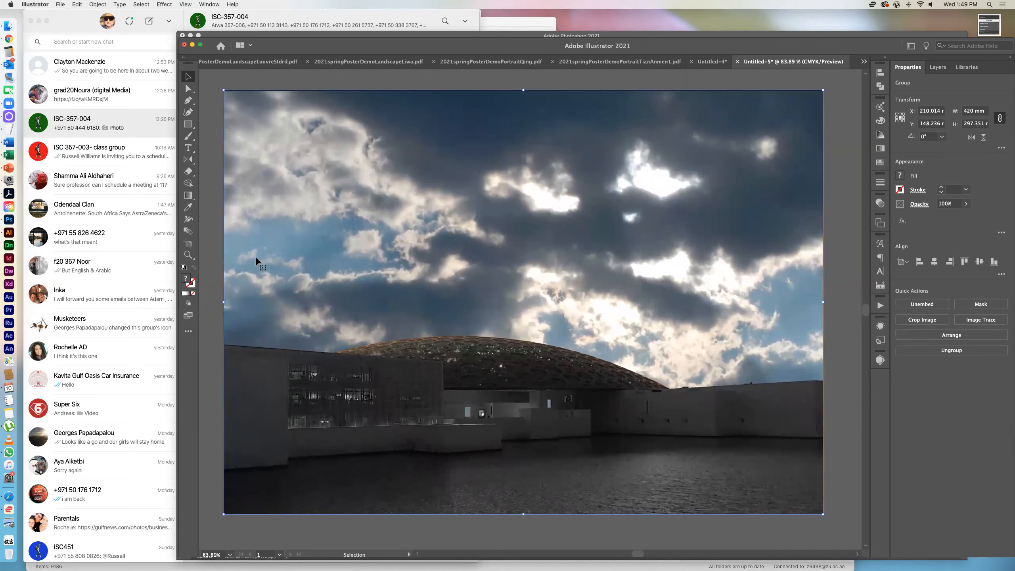
drag(224, 302, 463, 316)
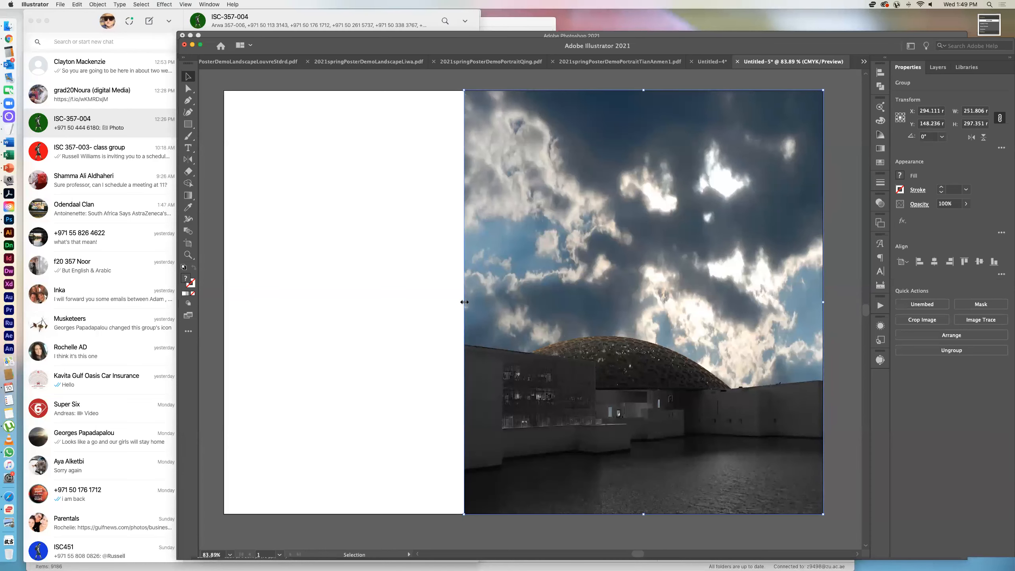
drag(464, 301, 225, 316)
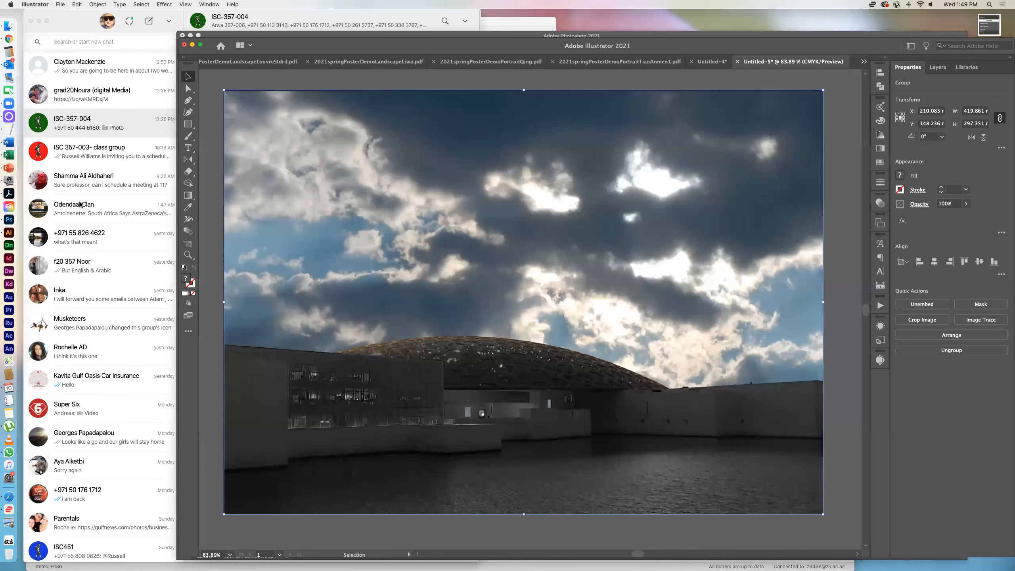
- Switch to Photoshop, revert louvreEvilSky.jpg to its opened state and set the crop ratio to 1 : 1.41
click(8, 219)
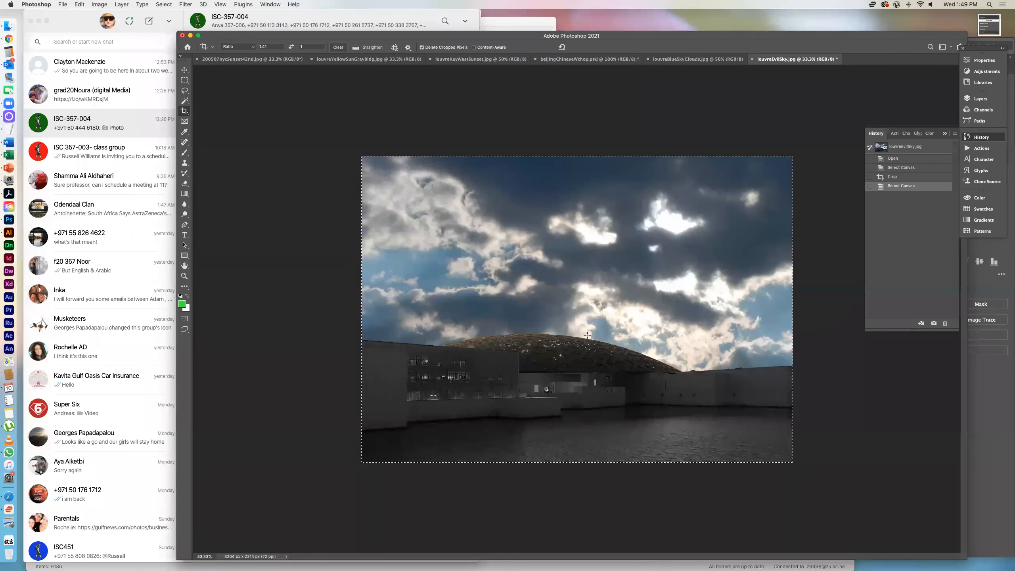
click(904, 158)
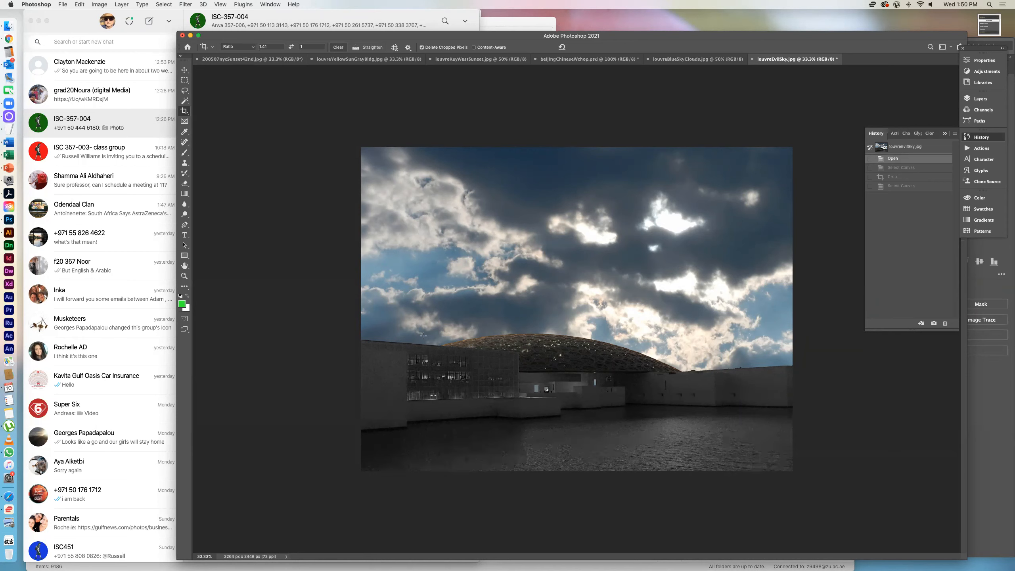
drag(271, 44, 248, 49)
text(1)
click(305, 47)
text(1.41)
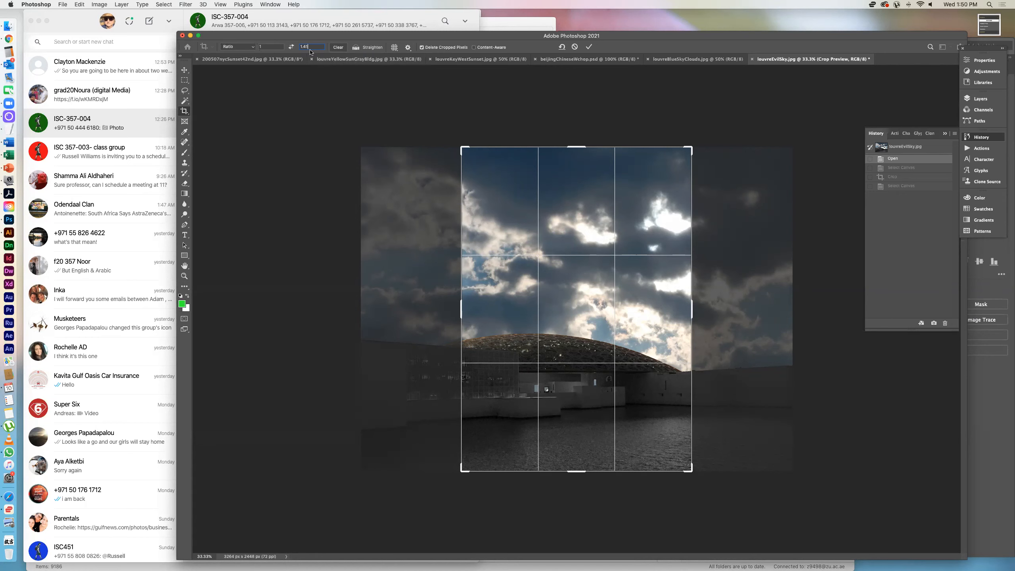
- Try a portrait crop of about 1581 × 2229 px with the dome shifted left, and revert the photo to its opened state
drag(513, 287, 479, 286)
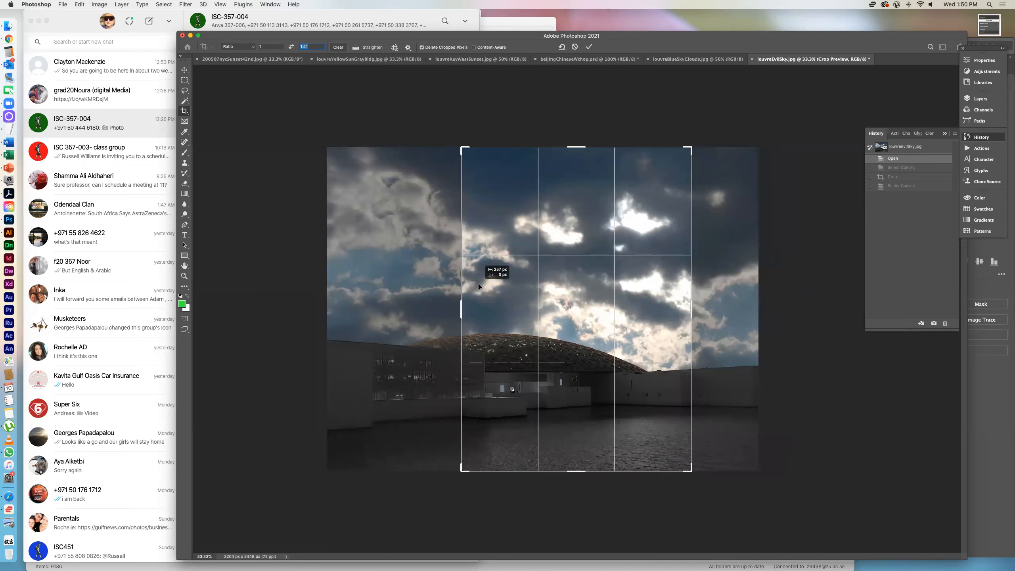
drag(478, 287, 479, 287)
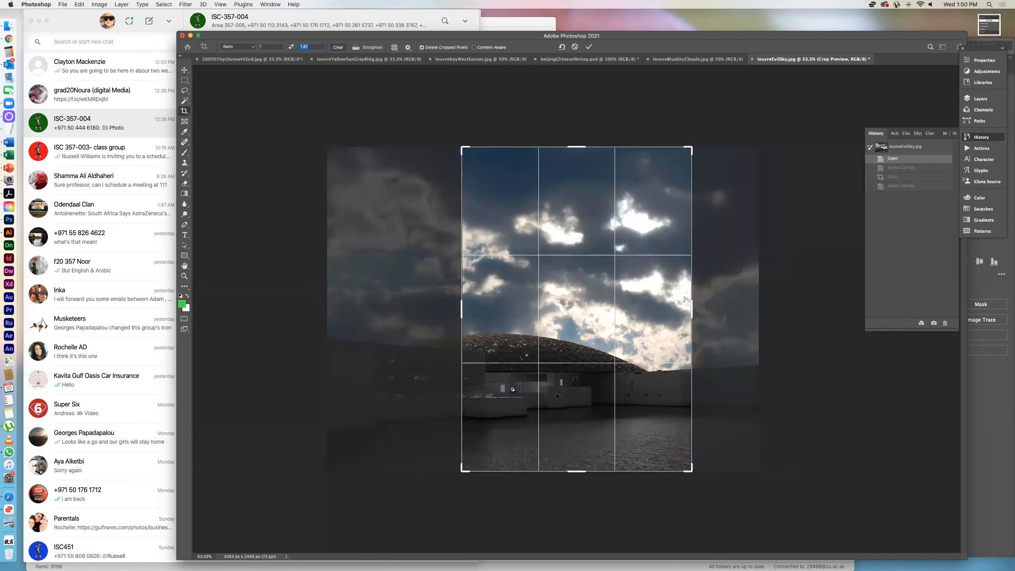
drag(472, 473, 469, 455)
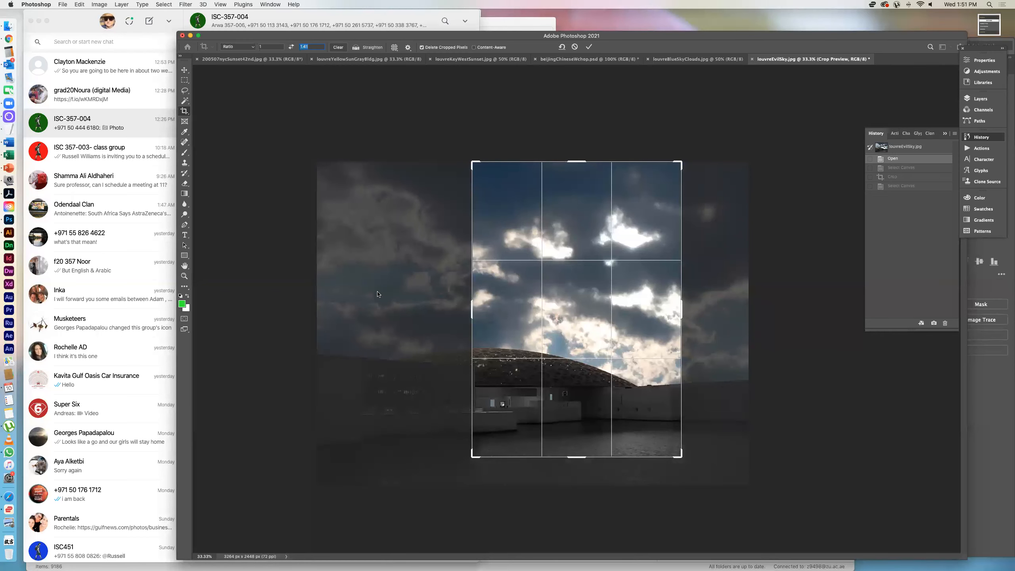
key(Return)
click(559, 254)
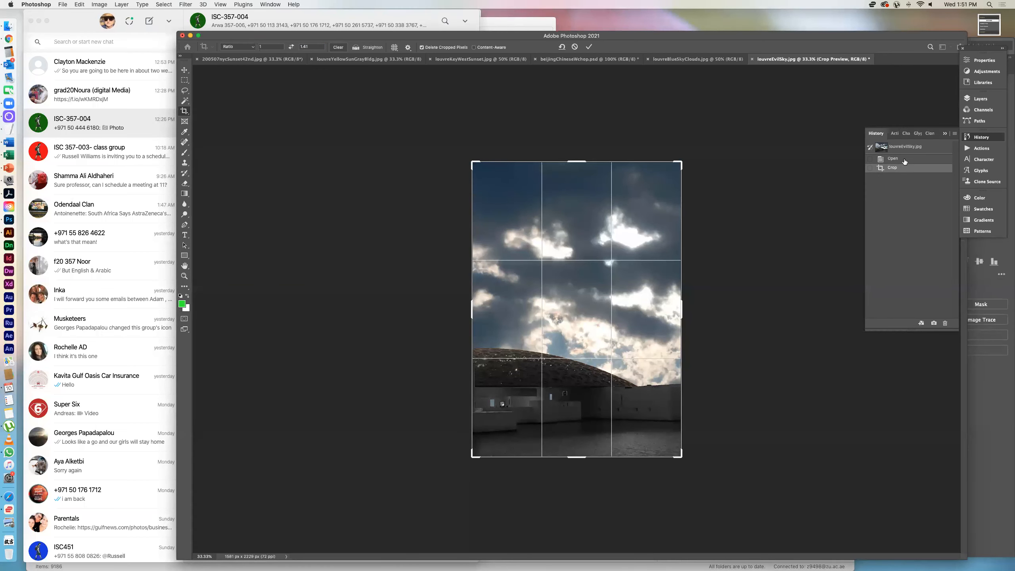
click(574, 47)
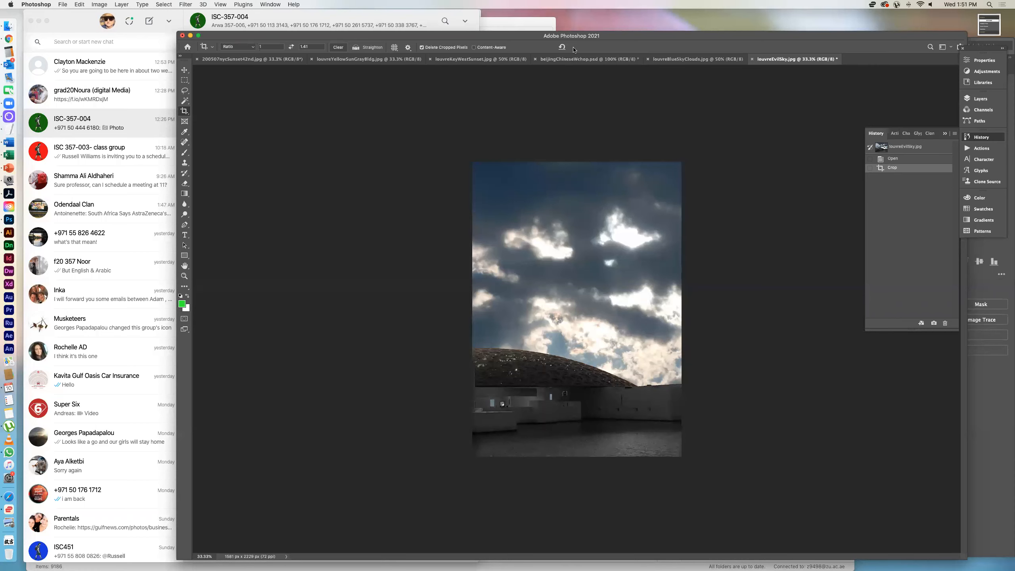
click(918, 159)
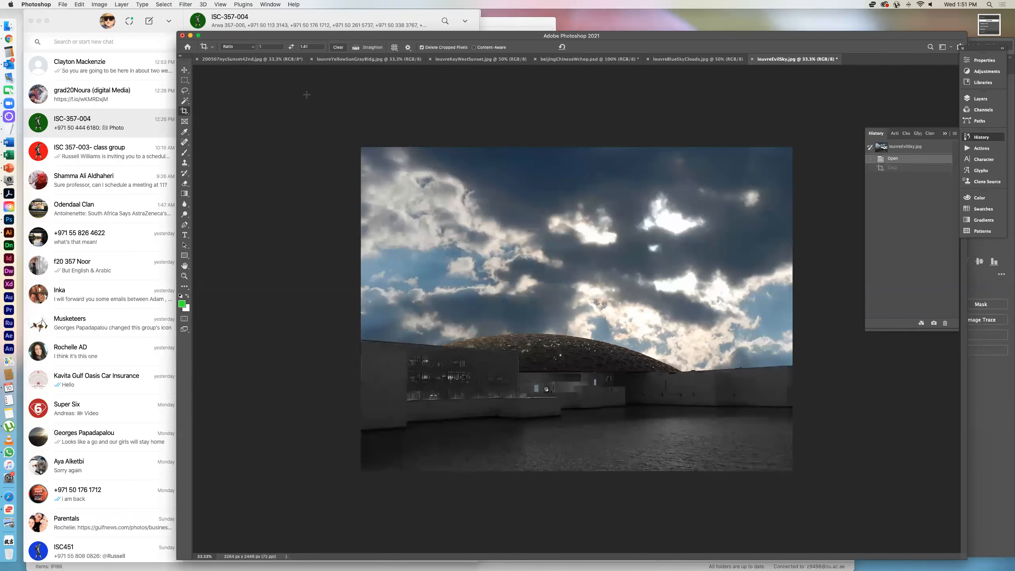
- Try a tighter portrait crop of about 1587 × 2237 px with the photo shifted left, and undo the crop
click(441, 202)
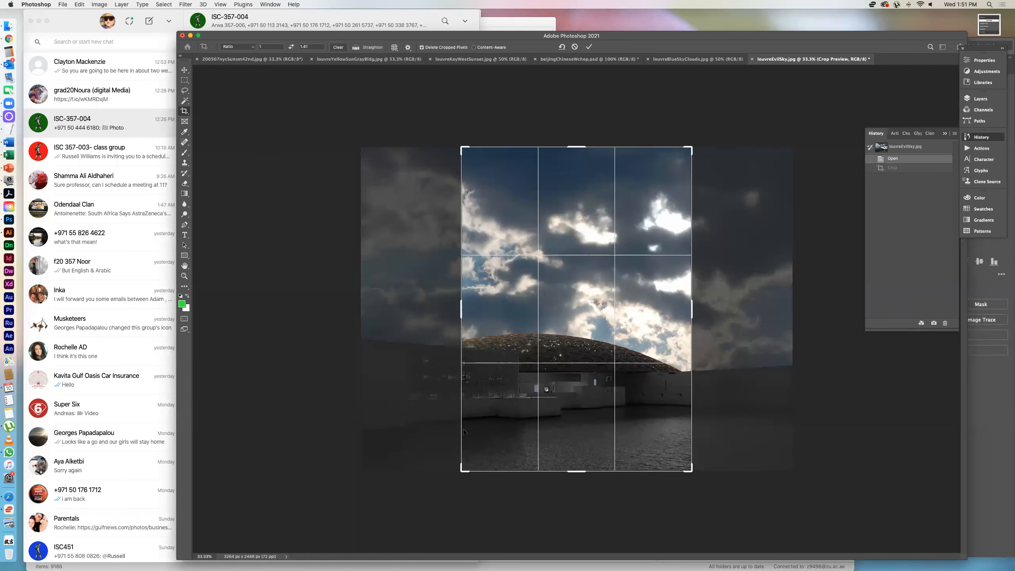
drag(573, 333, 532, 331)
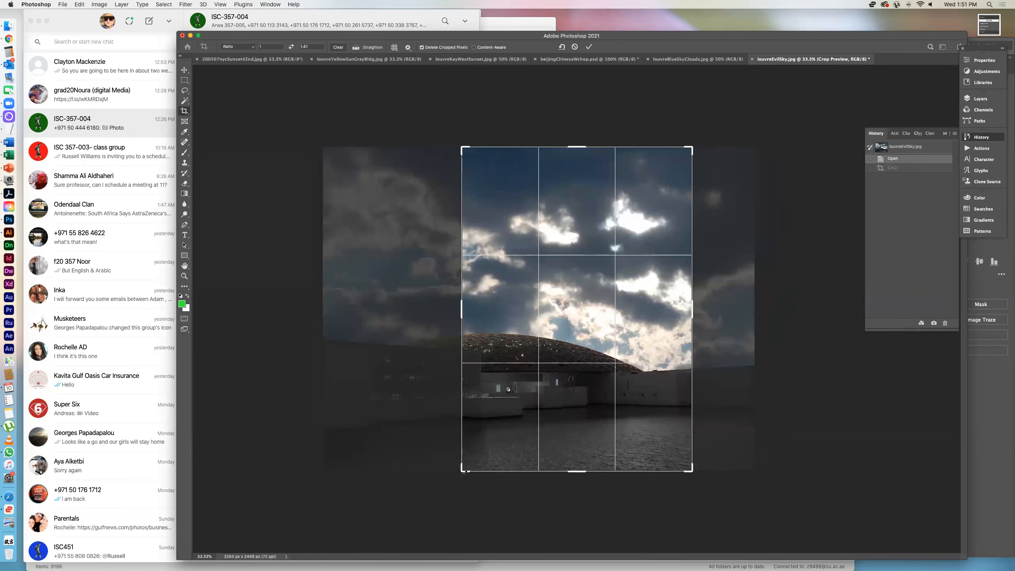
drag(462, 472, 463, 451)
double_click(580, 417)
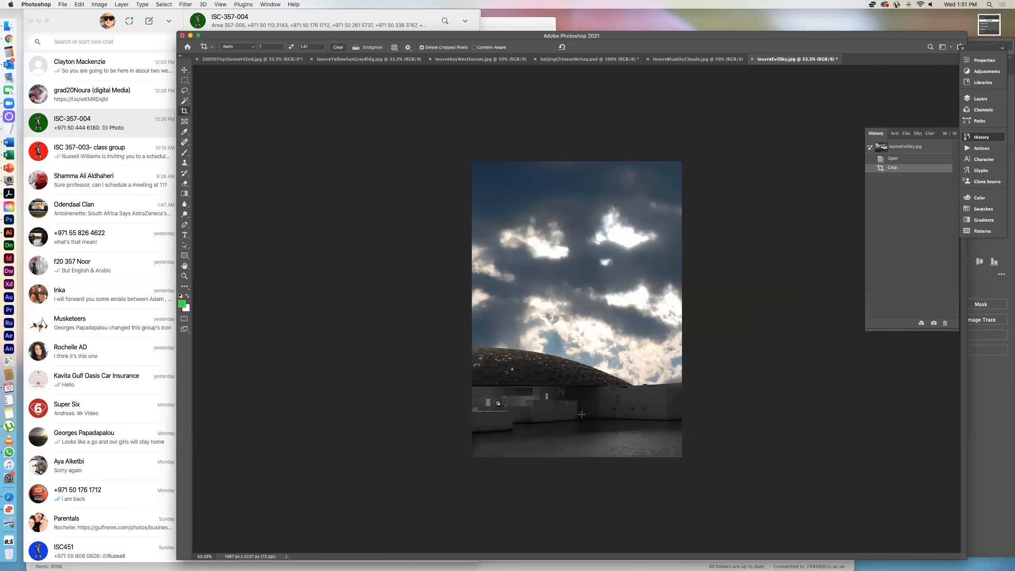
key(super+z)
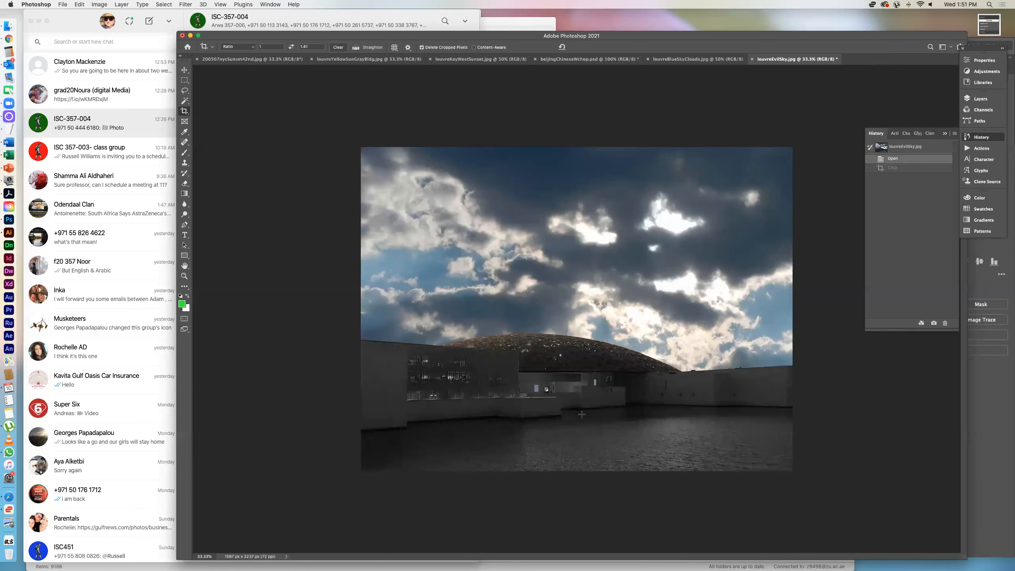
- Crop the photo to a full-height portrait of about 1736 × 2448 px with the dome shifted left, and select the whole canvas for copying
click(496, 303)
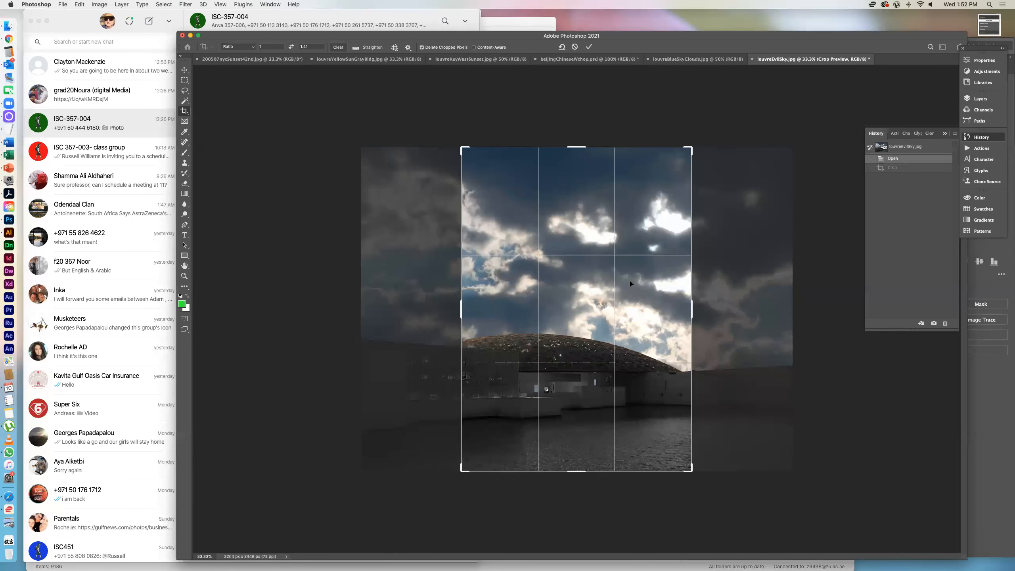
drag(569, 285, 518, 287)
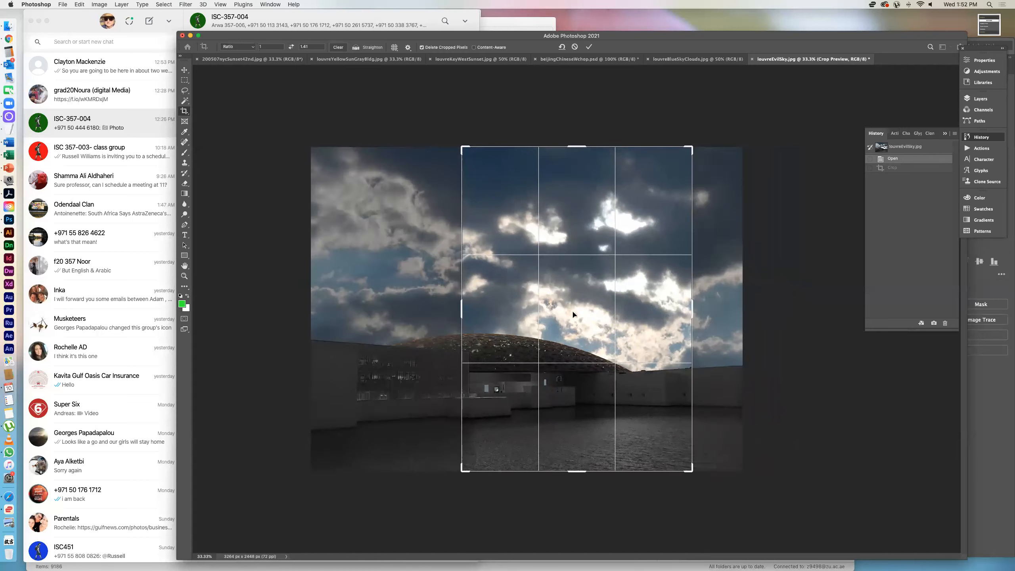
double_click(573, 313)
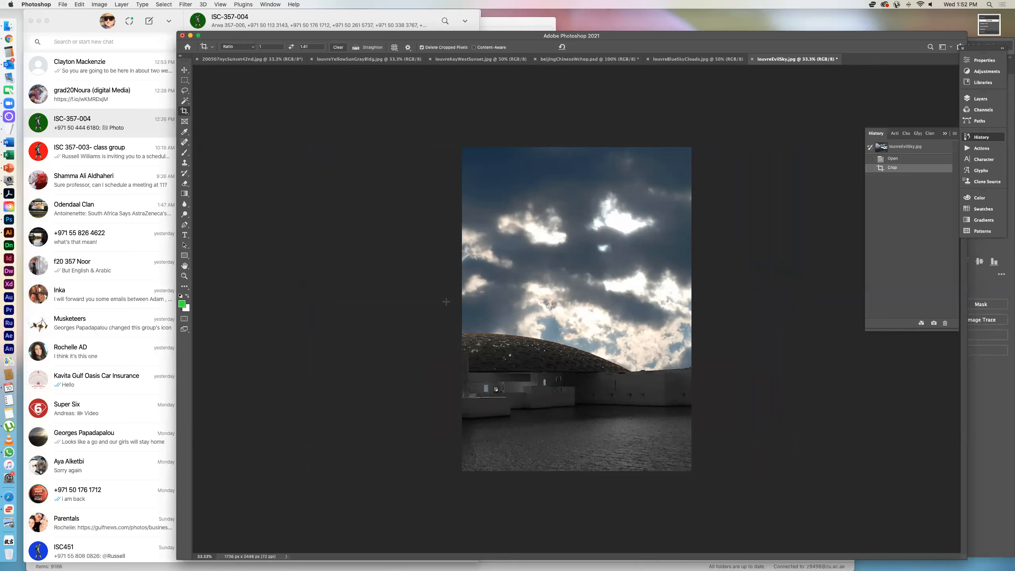
click(159, 4)
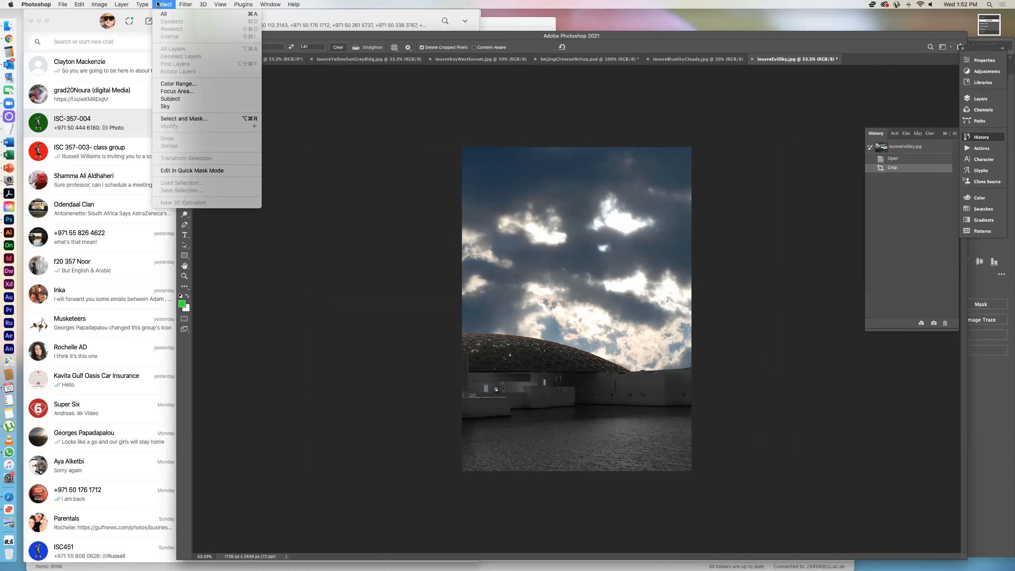
click(170, 14)
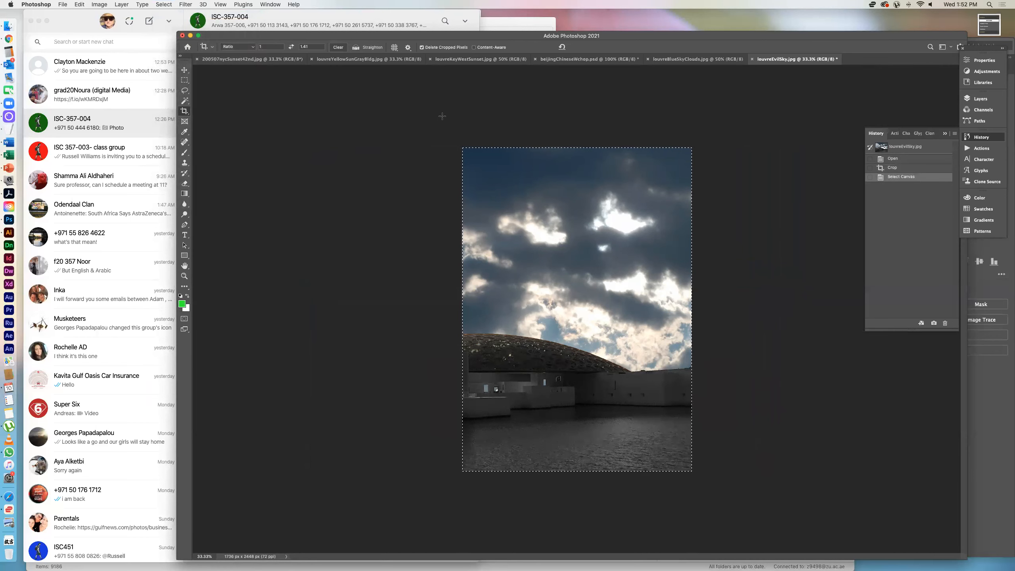
- Switch to Illustrator and create a new A3 portrait document, 297 mm wide and 420 mm high, in CMYK
click(9, 232)
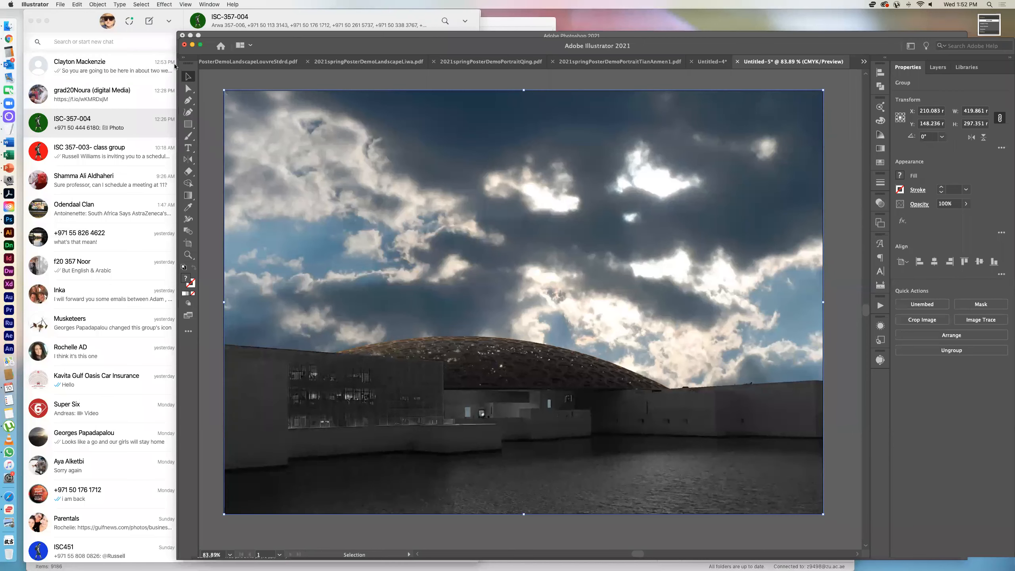
click(63, 5)
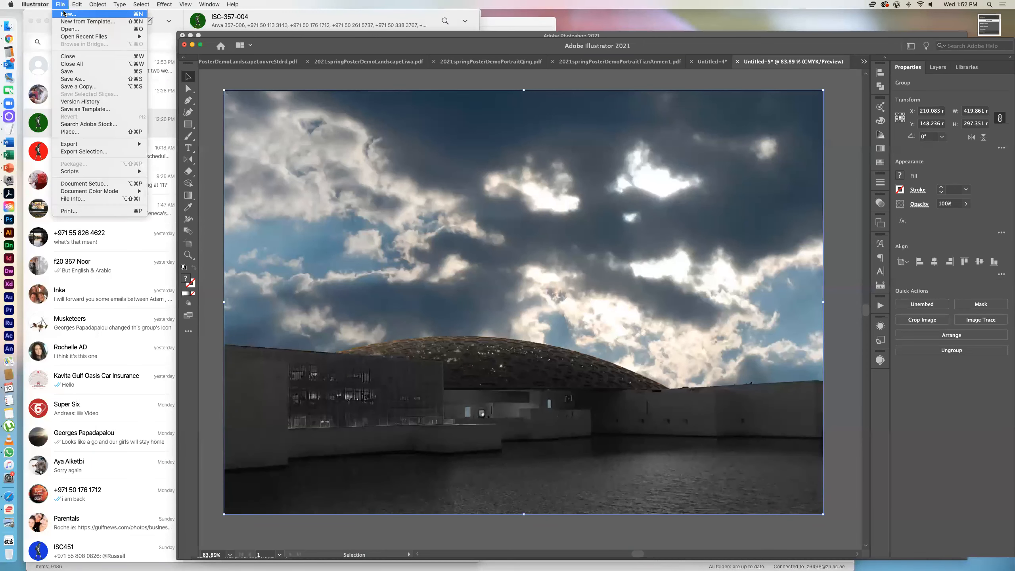
click(63, 14)
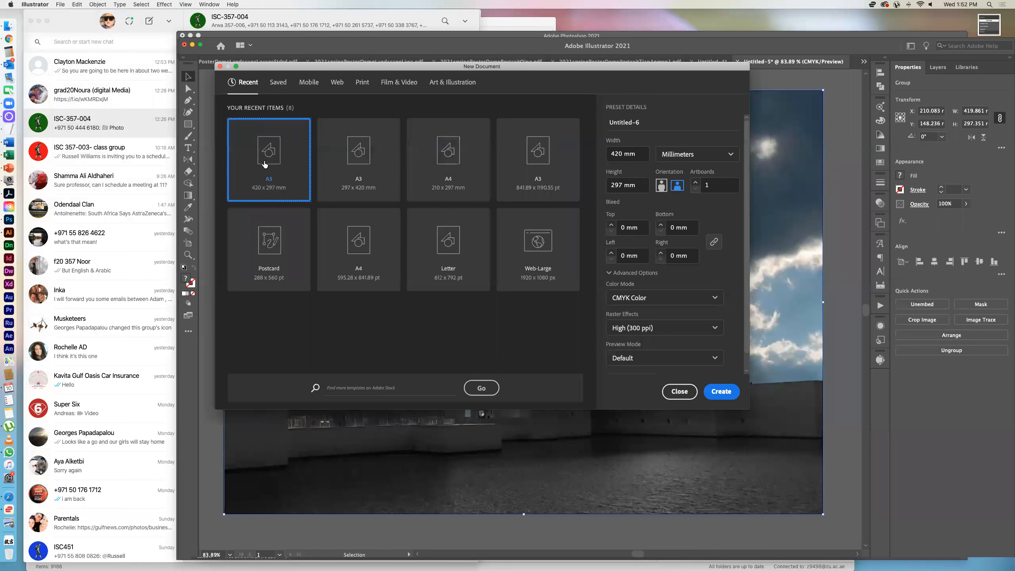
click(665, 187)
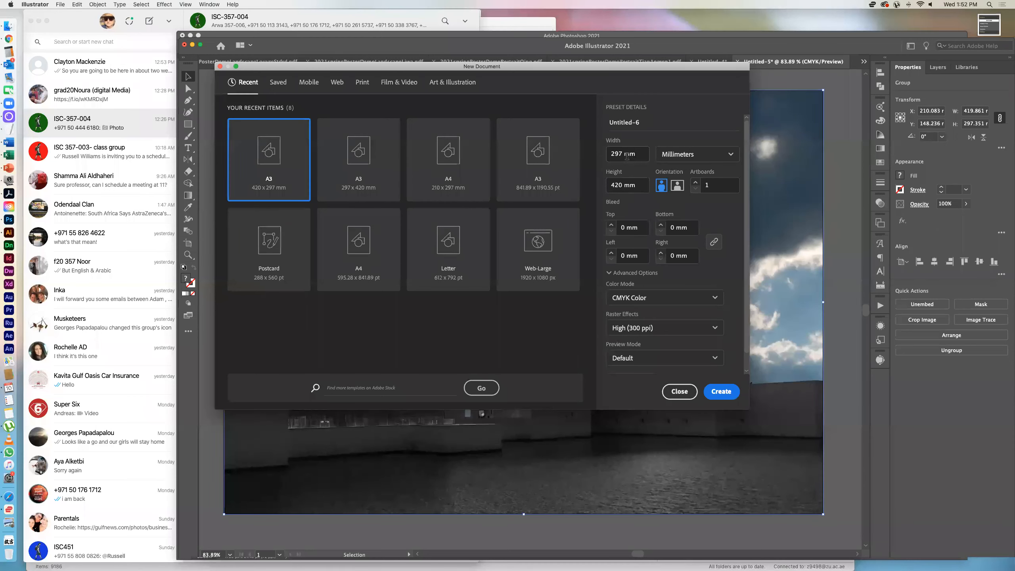
click(724, 394)
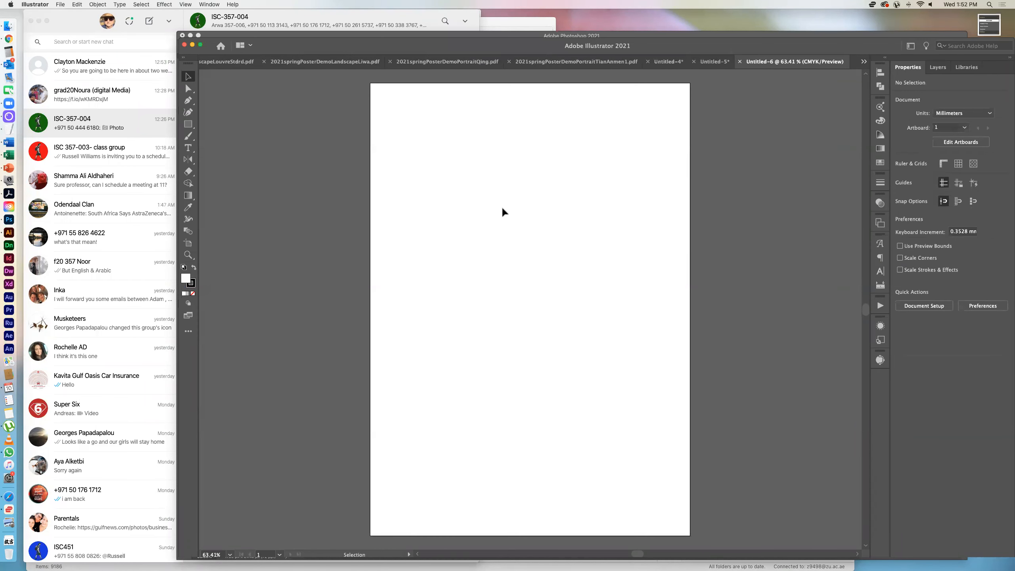
- Paste the cropped photo into the portrait document, set its width to 297 mm with linked proportions, and deselect it
key(super+v)
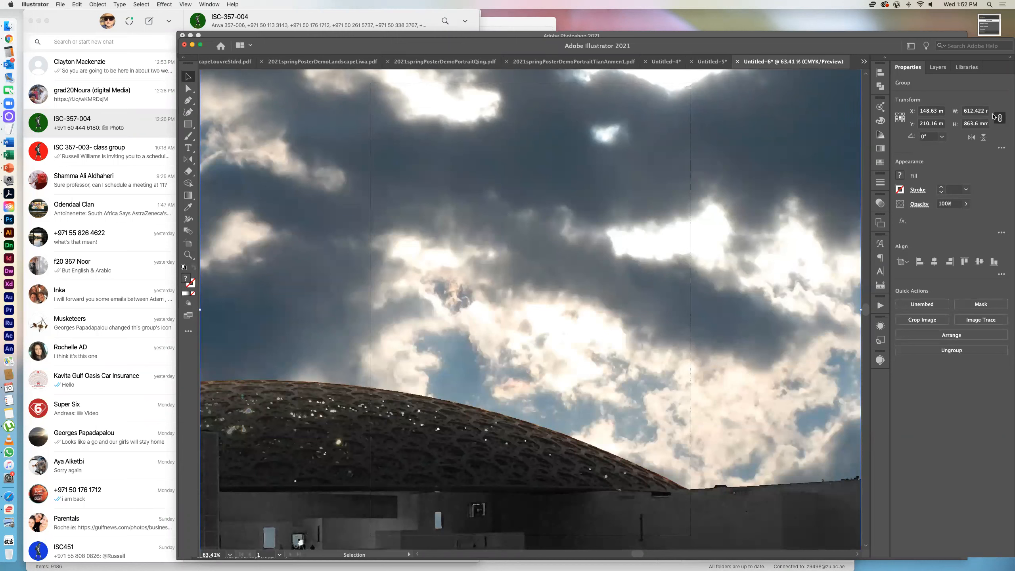
click(969, 111)
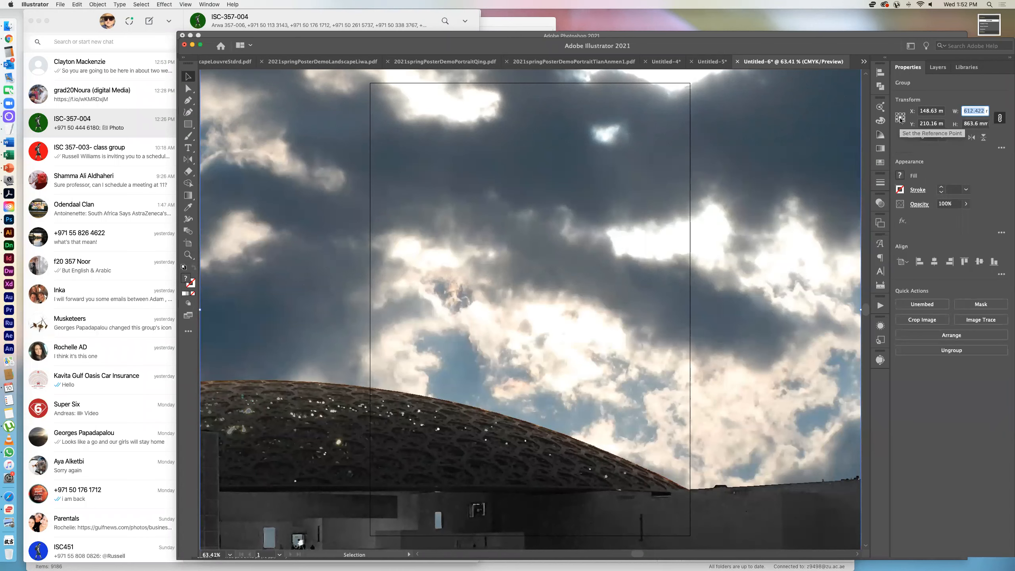
text(29)
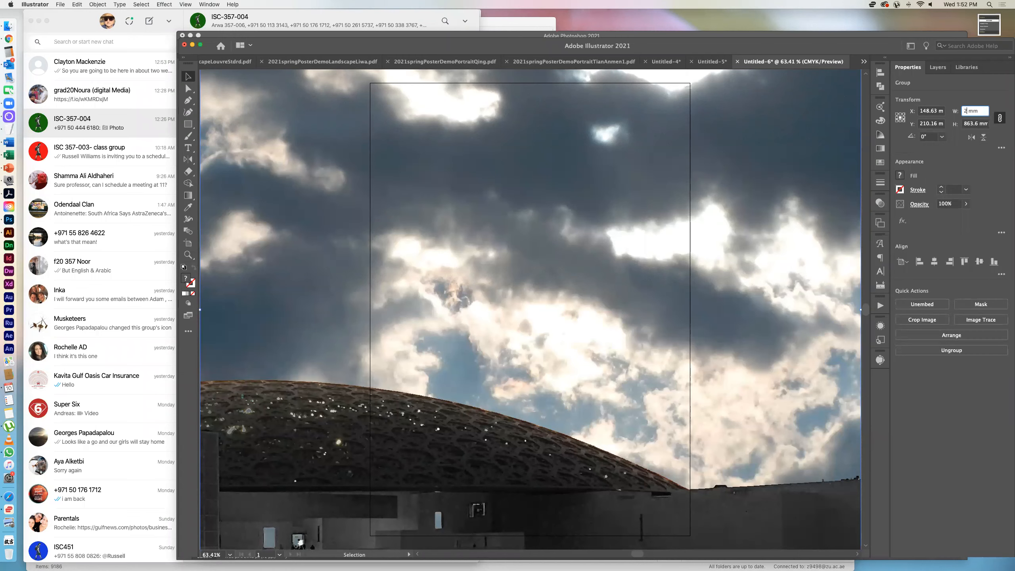
text(7)
key(Return)
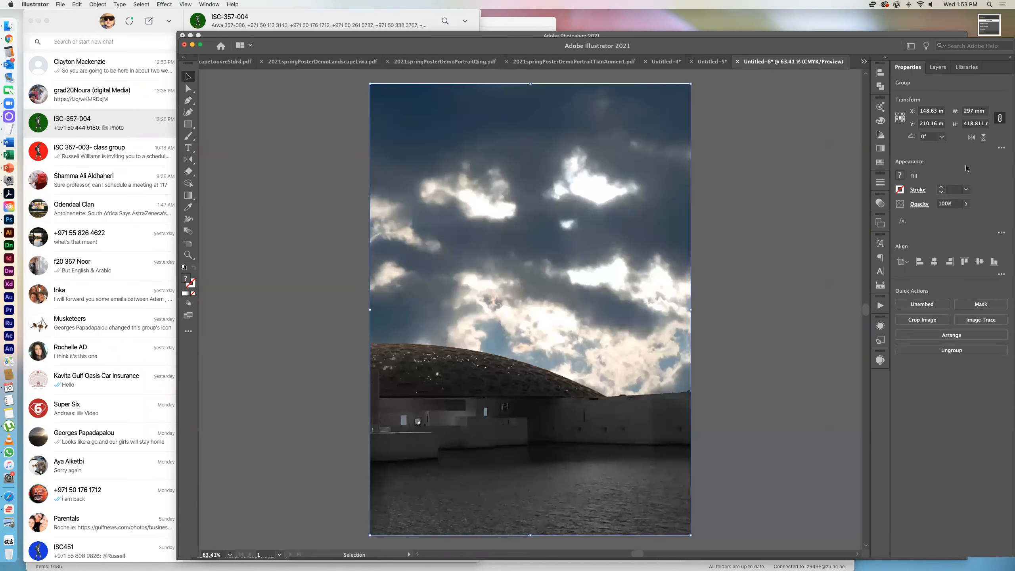
click(719, 254)
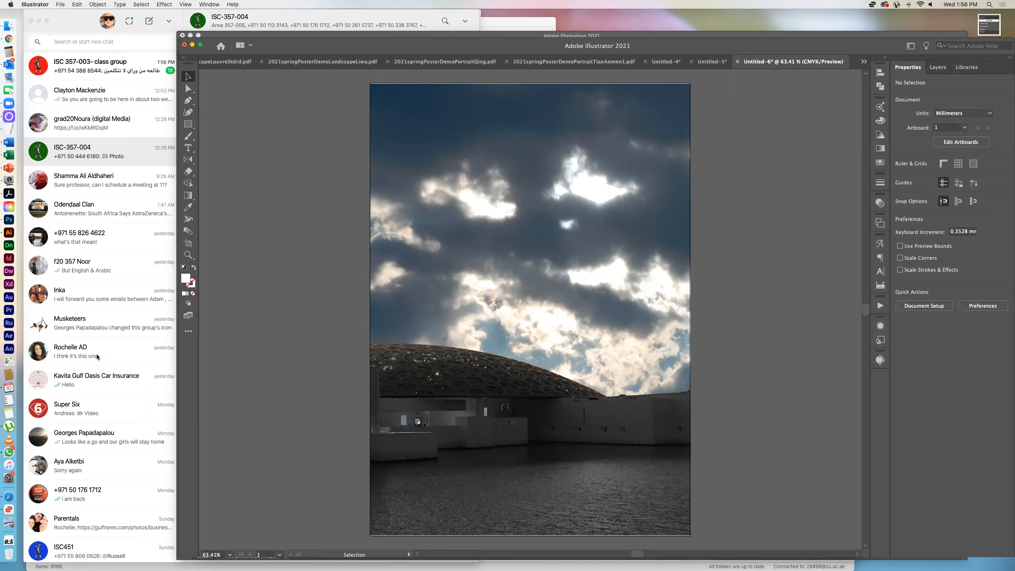
- Switch to Photoshop, revert louvreEvilSky.jpg to its opened state, save it and close it
click(8, 220)
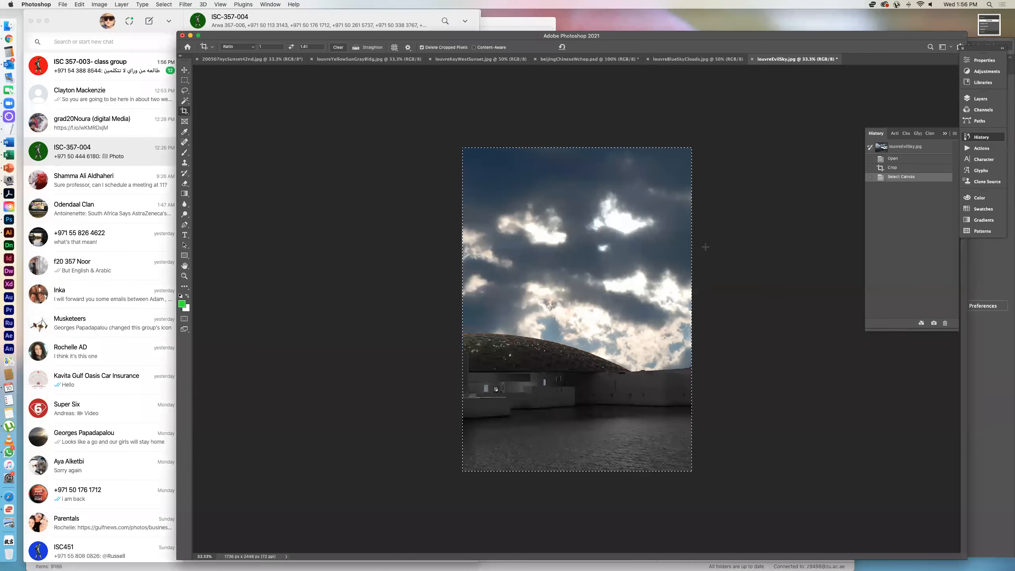
click(891, 158)
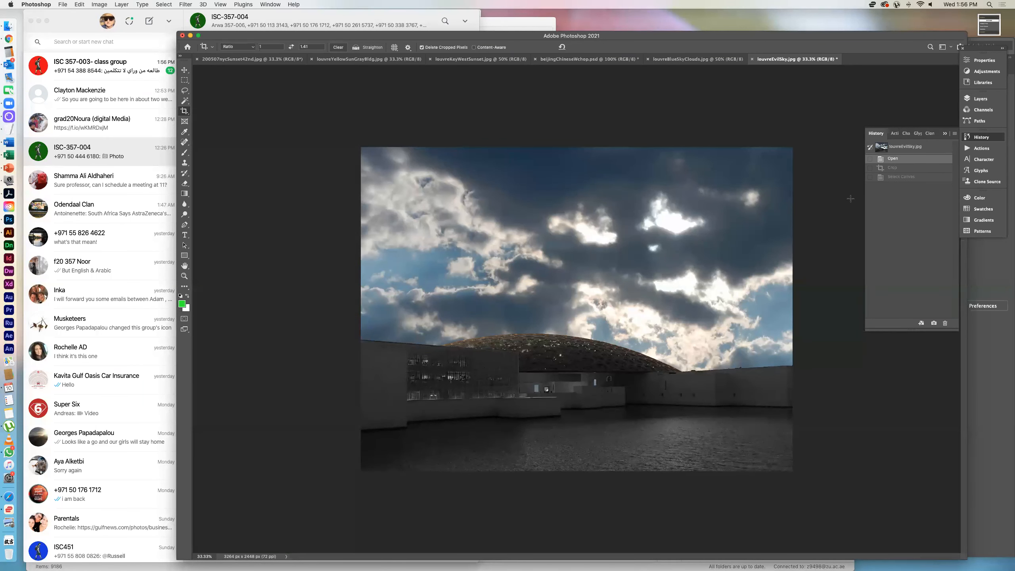
key(super+s)
click(752, 59)
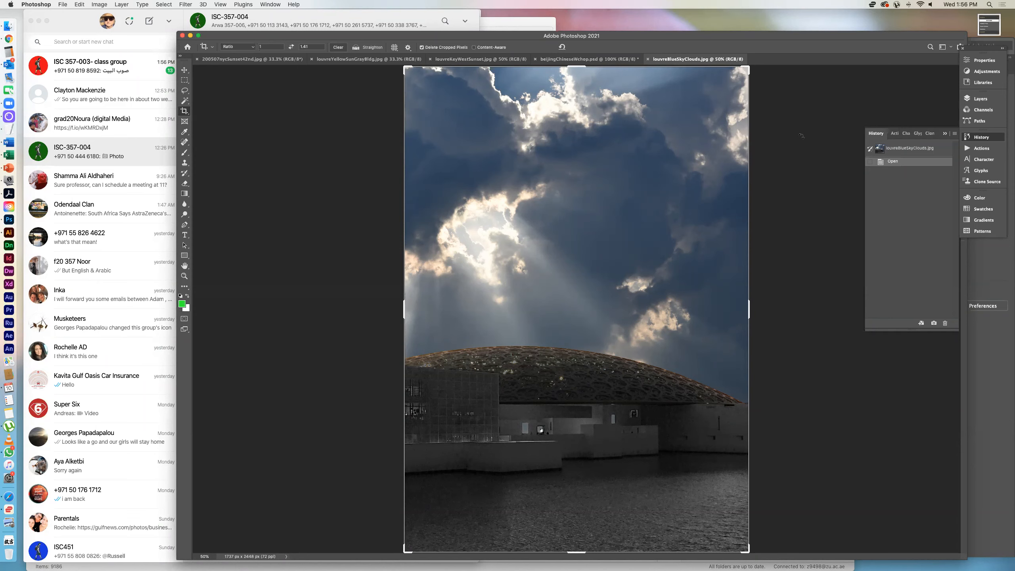
- Close louvreBlueSkyClouds.jpg and louvreKeyWestSunset.jpg, and bring louvreYellowSunGrayBldg.jpg to the front
click(459, 59)
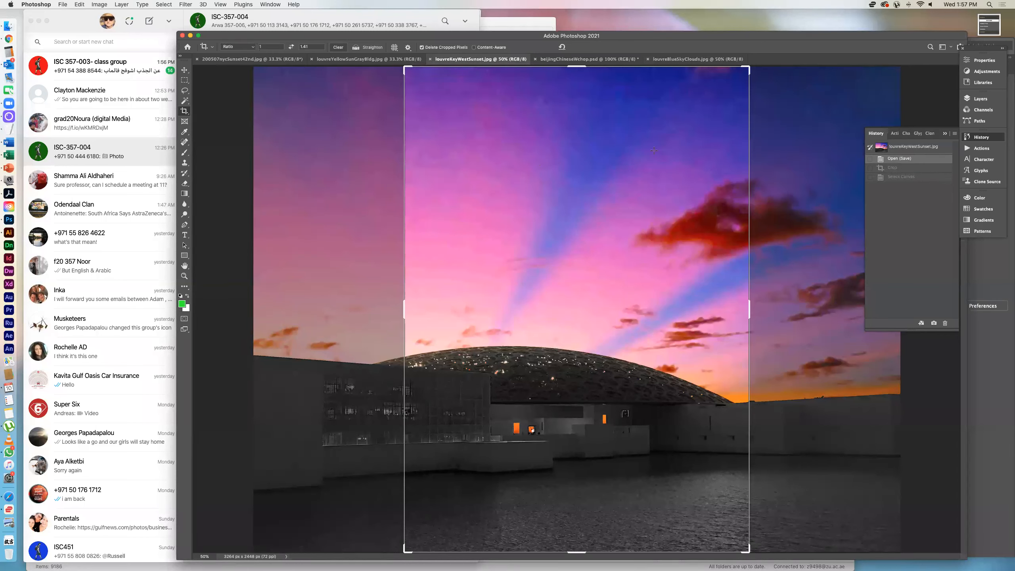
click(648, 59)
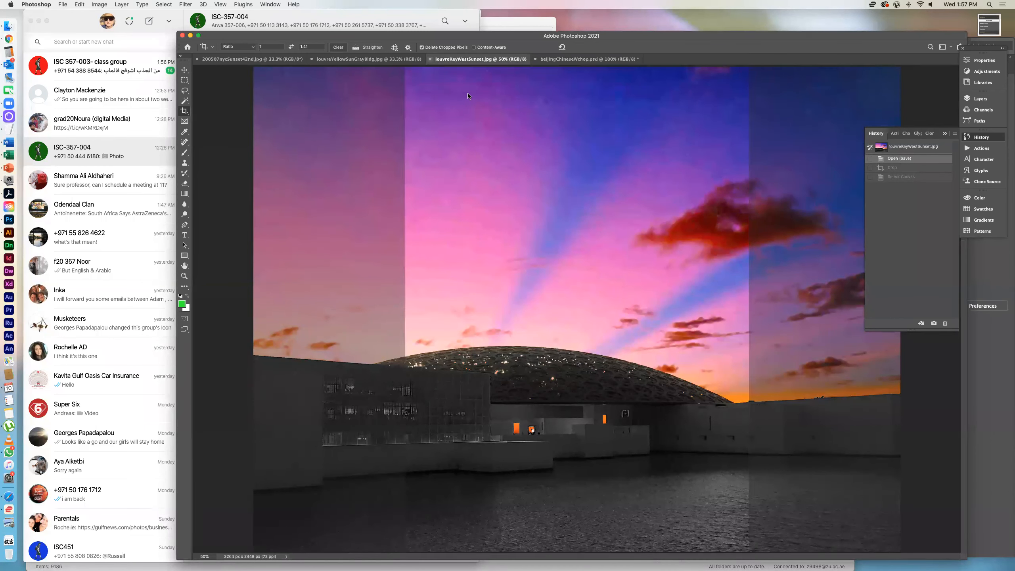
click(429, 59)
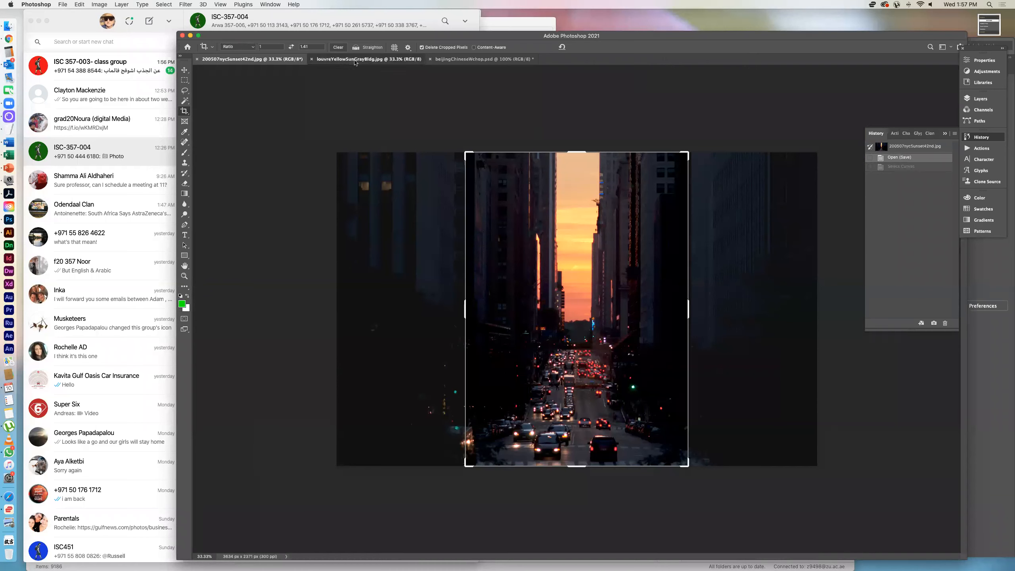
click(364, 59)
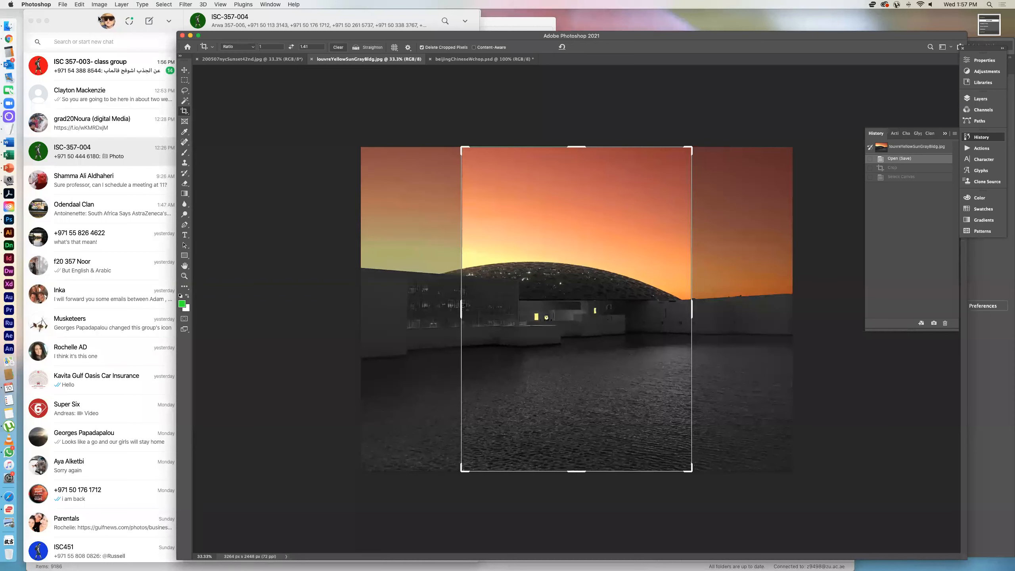
- Open the recent file 201107beiQingTombFilters.jpg and activate the Move tool so the crop frame is gone
click(63, 4)
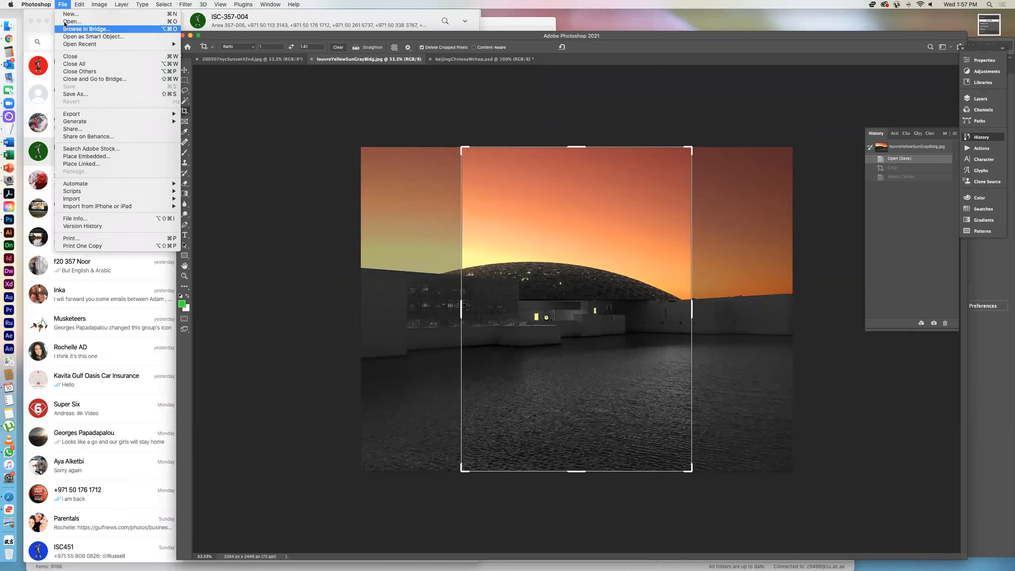
mouse_move(74, 47)
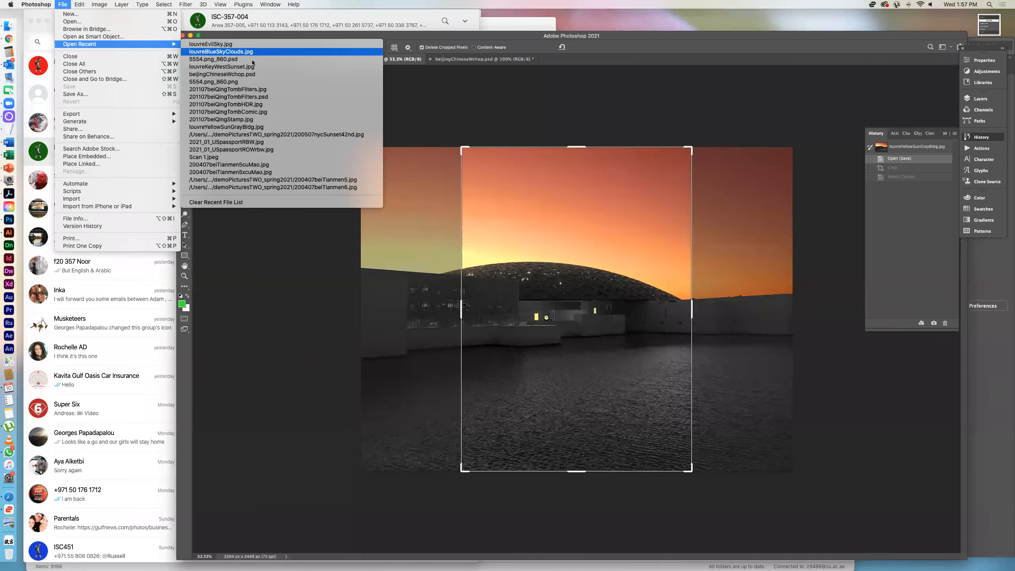
click(263, 89)
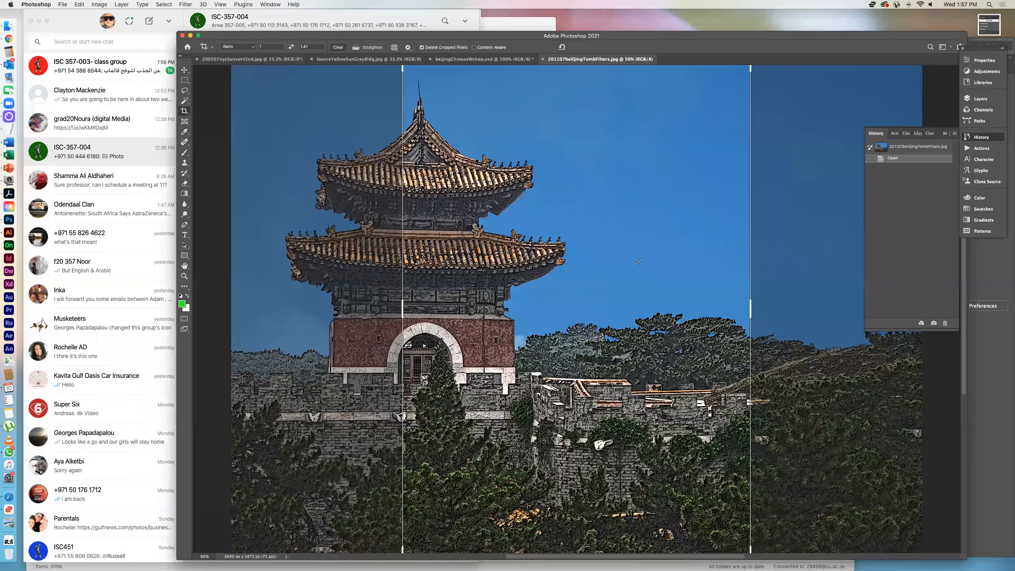
click(185, 69)
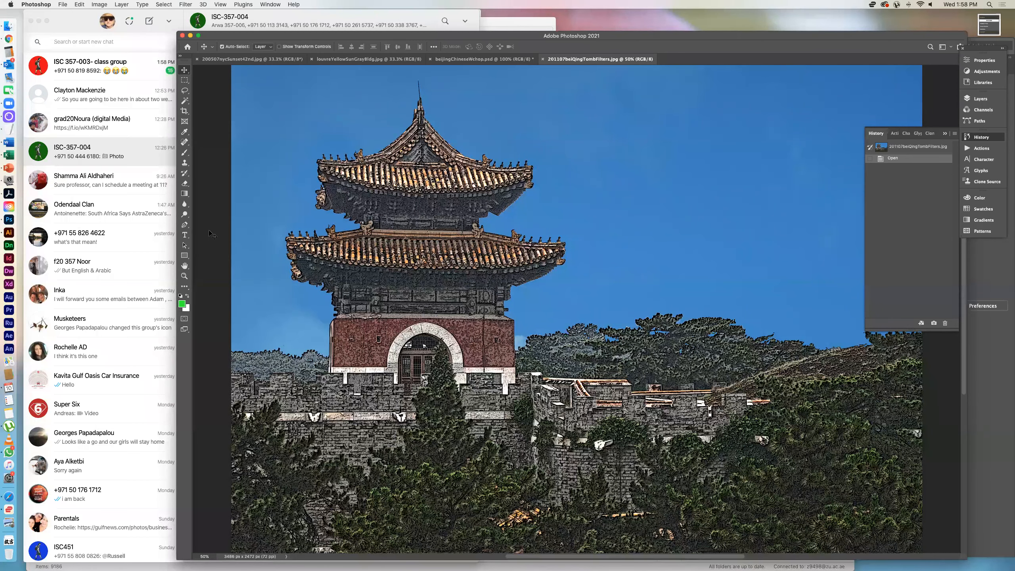
- Switch to Illustrator, view 2021springPosterDemoPortraitQing.pdf and 2021springPosterDemoLandscapeQing.pdf, and close both files
click(8, 233)
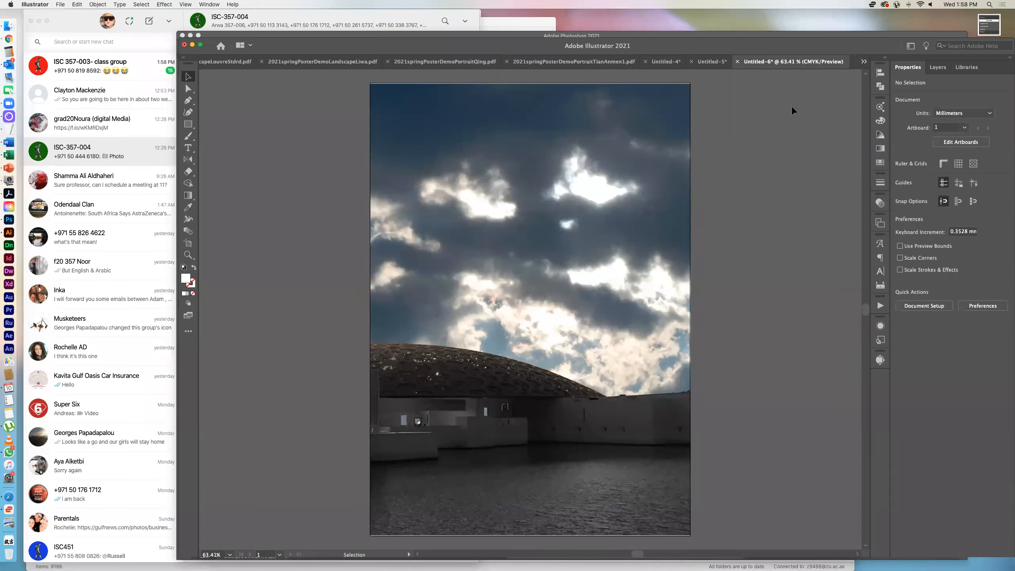
click(434, 63)
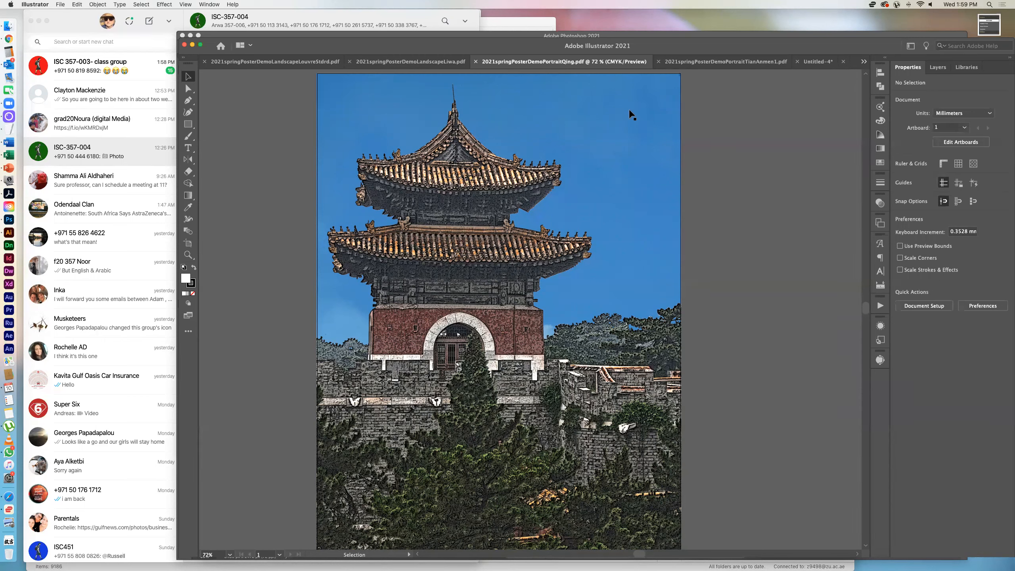
click(864, 60)
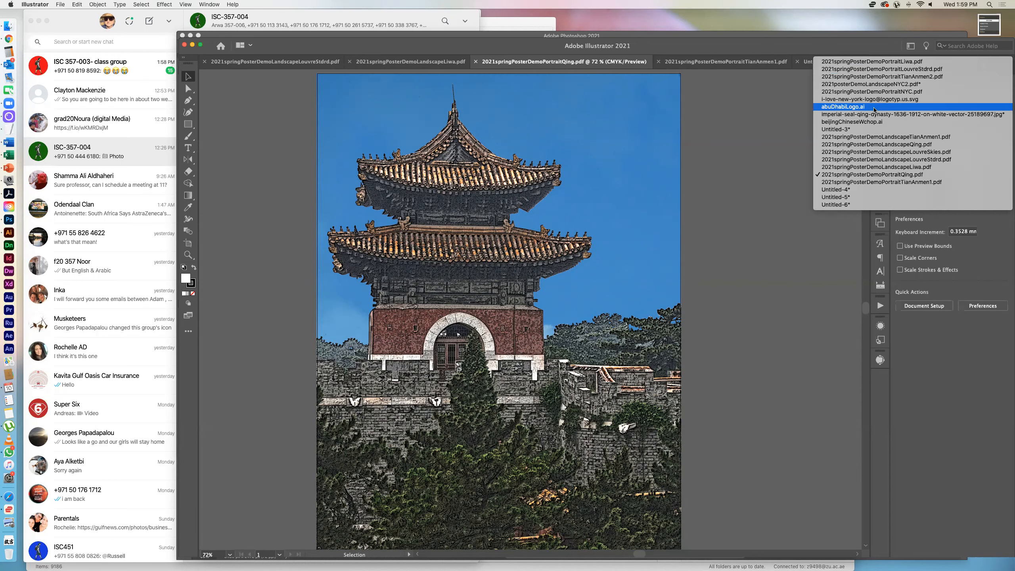
click(871, 145)
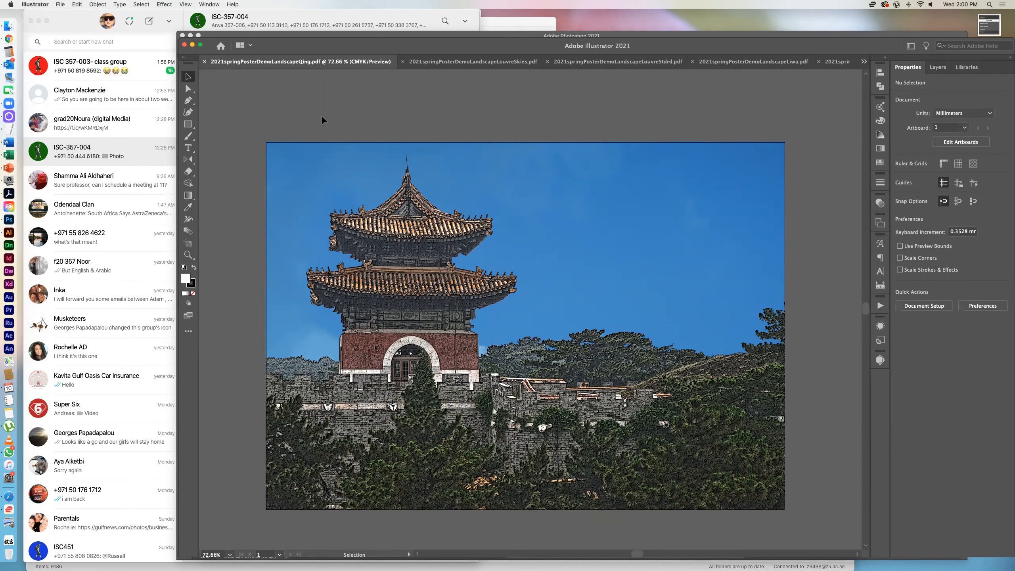
click(203, 62)
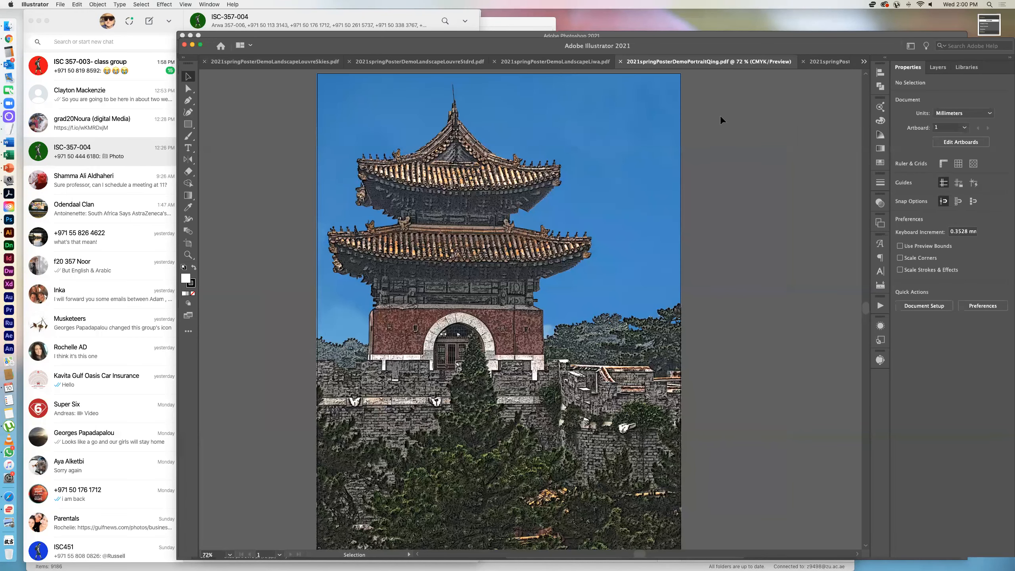
click(621, 62)
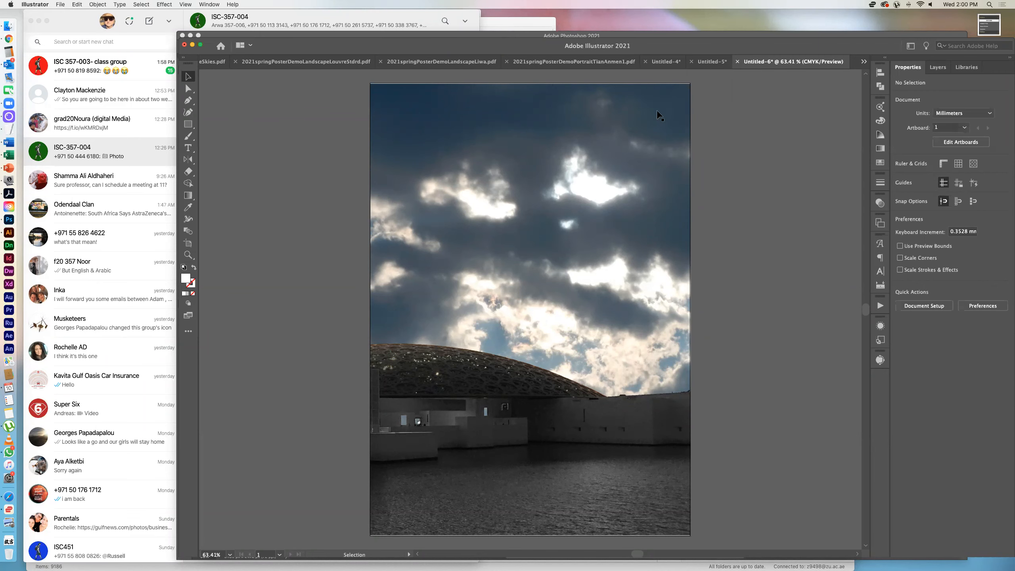
- Bring the Untitled-4 document to the front and close it without saving
click(666, 62)
click(769, 63)
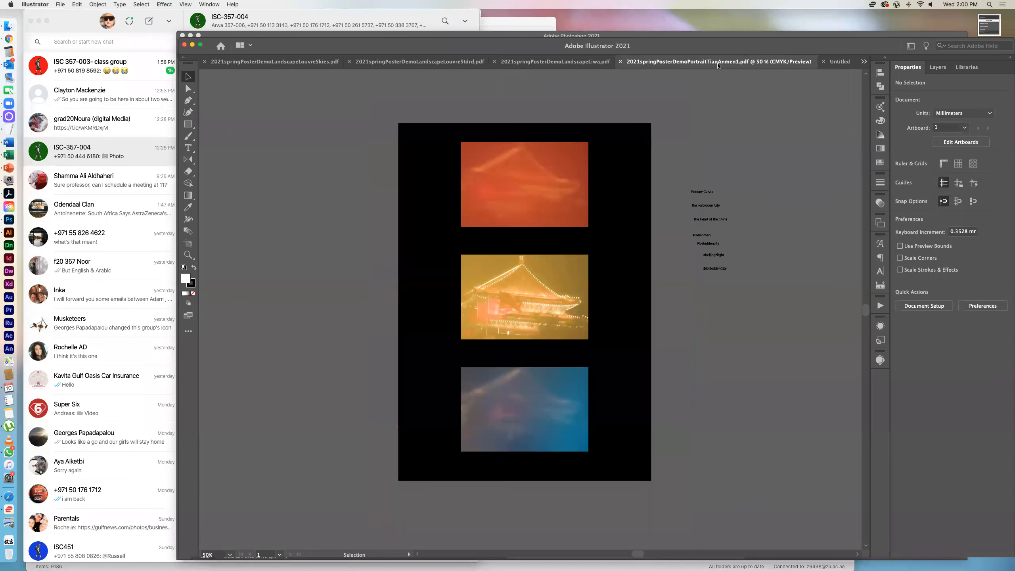
click(863, 62)
click(855, 174)
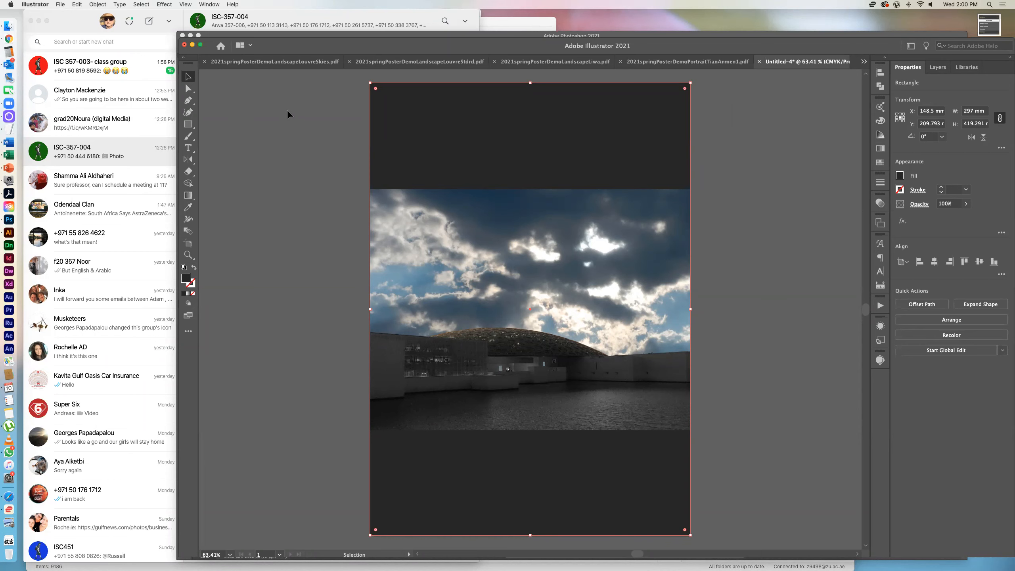
click(759, 61)
click(600, 320)
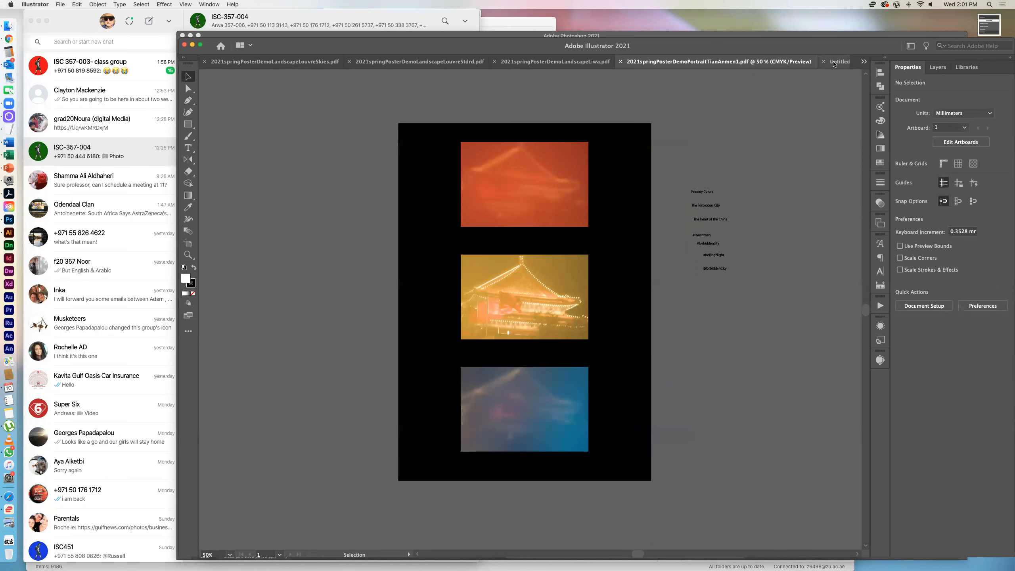
- Close the Untitled-5 and Untitled-6 Louvre poster documents without saving
click(835, 62)
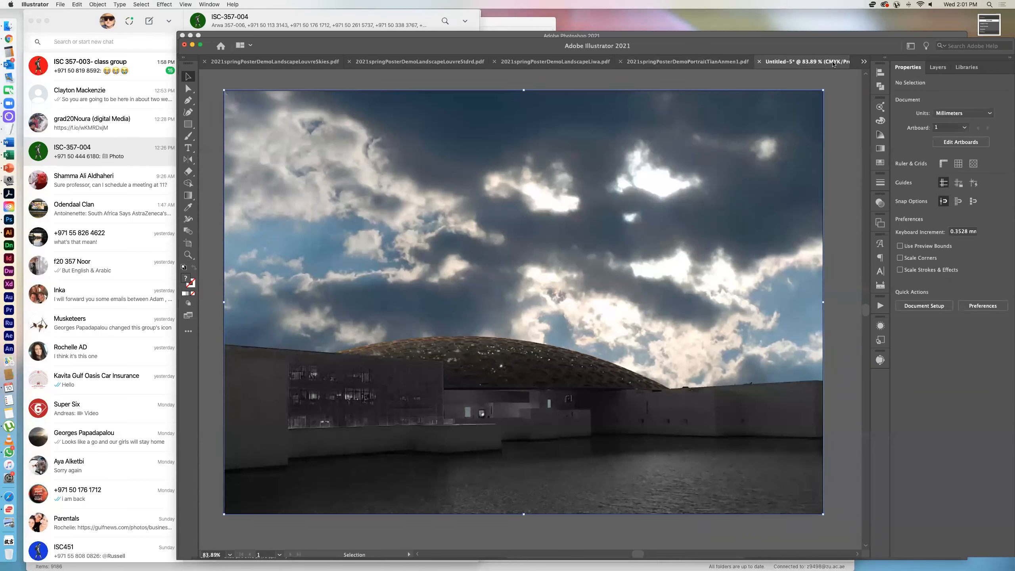
click(759, 61)
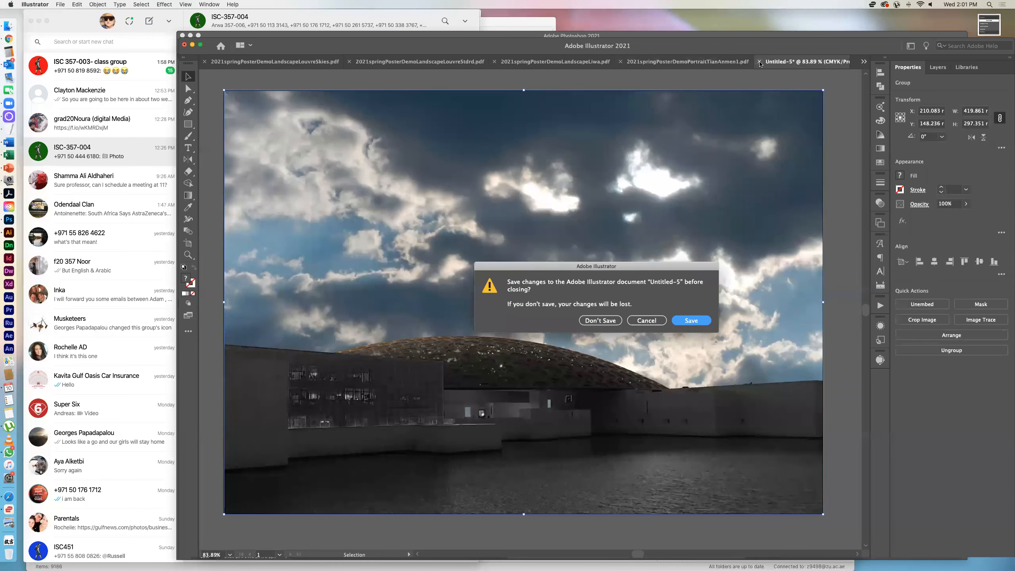
click(603, 316)
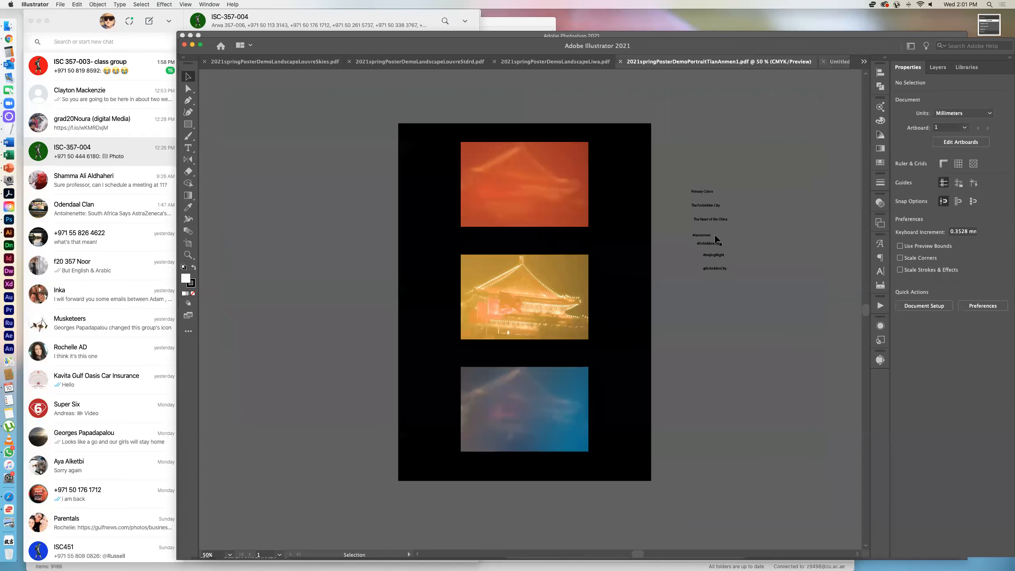
click(837, 62)
click(738, 61)
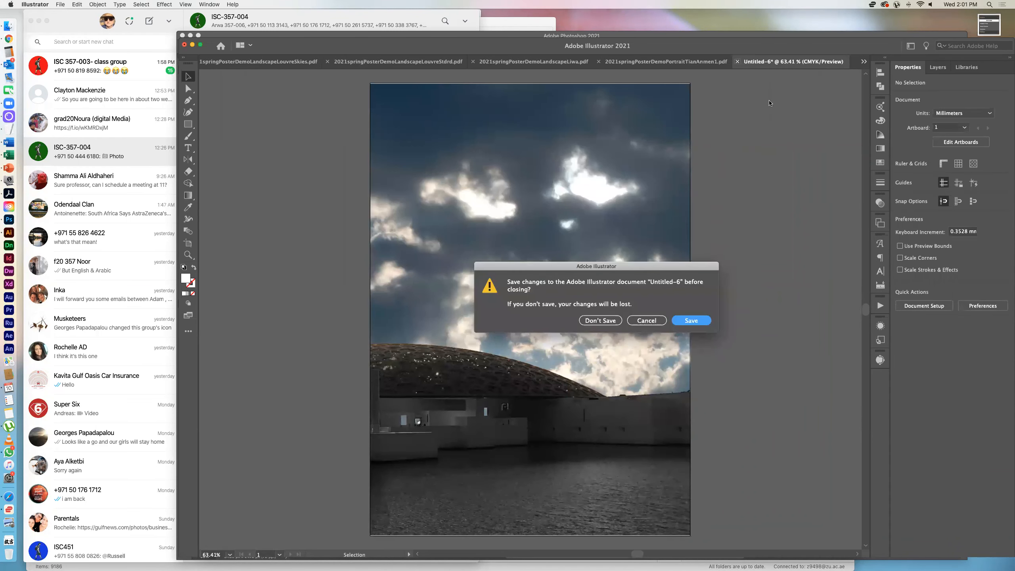
click(614, 322)
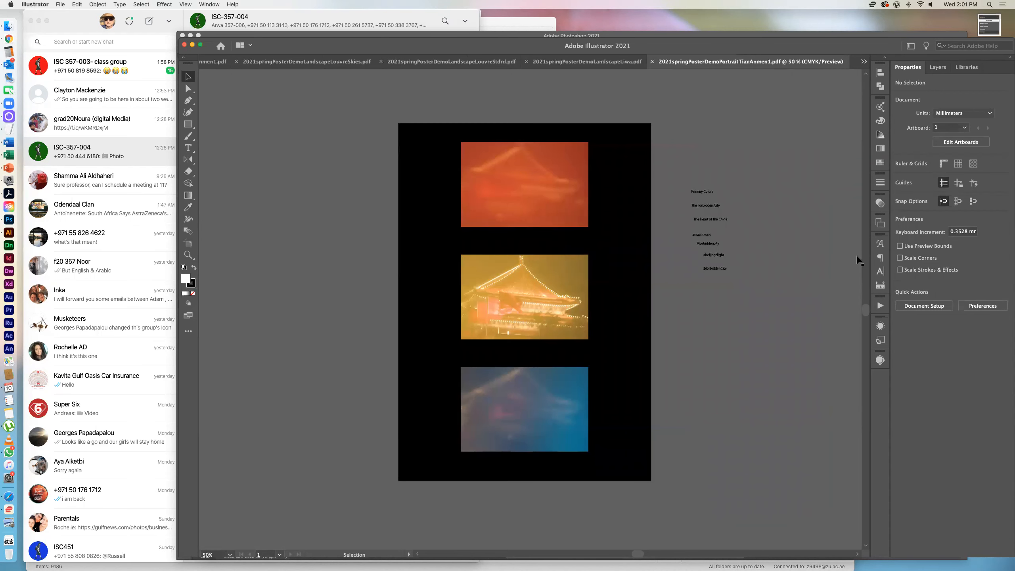
- Show 2021springPosterDemoPortraitLouvreStdrd.pdf with its whole artboard fitted in the window, and deselect the #art text
click(863, 62)
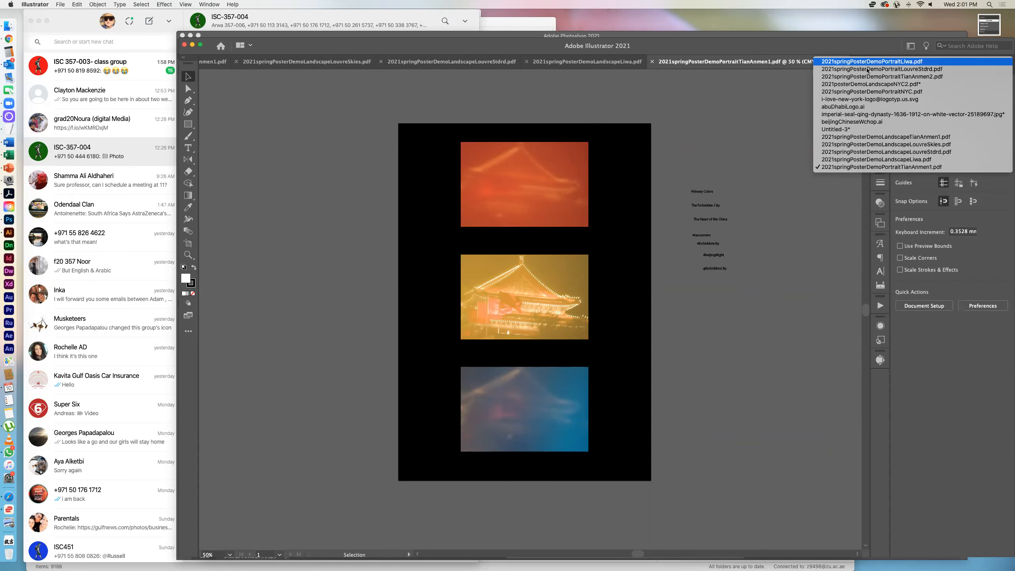
click(867, 69)
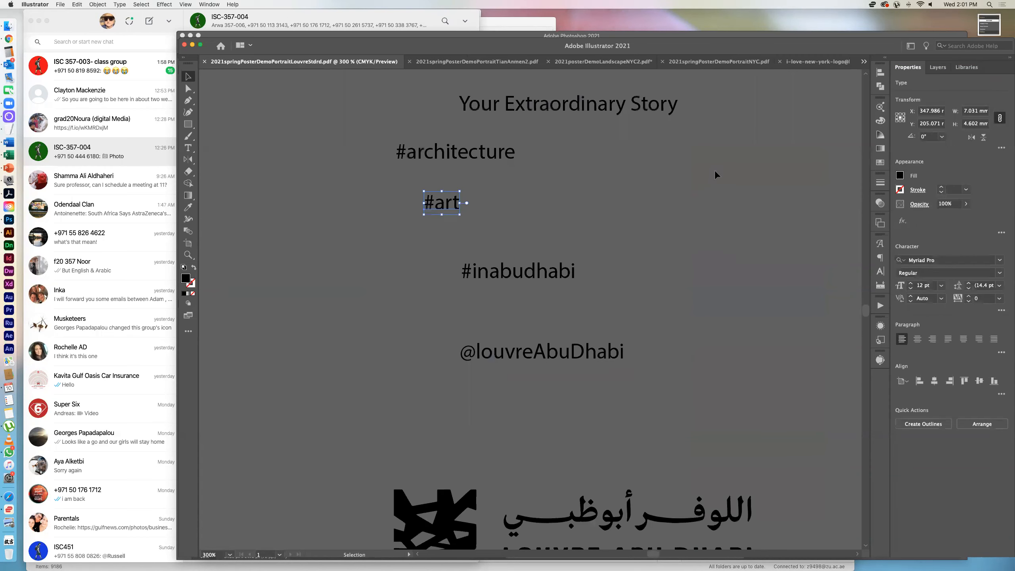
key(super+0)
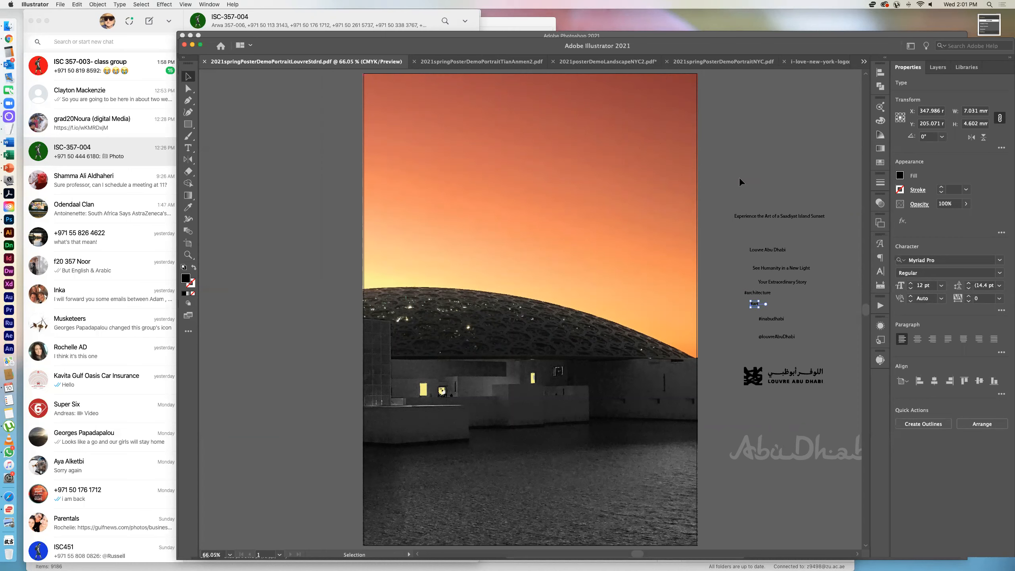
click(738, 265)
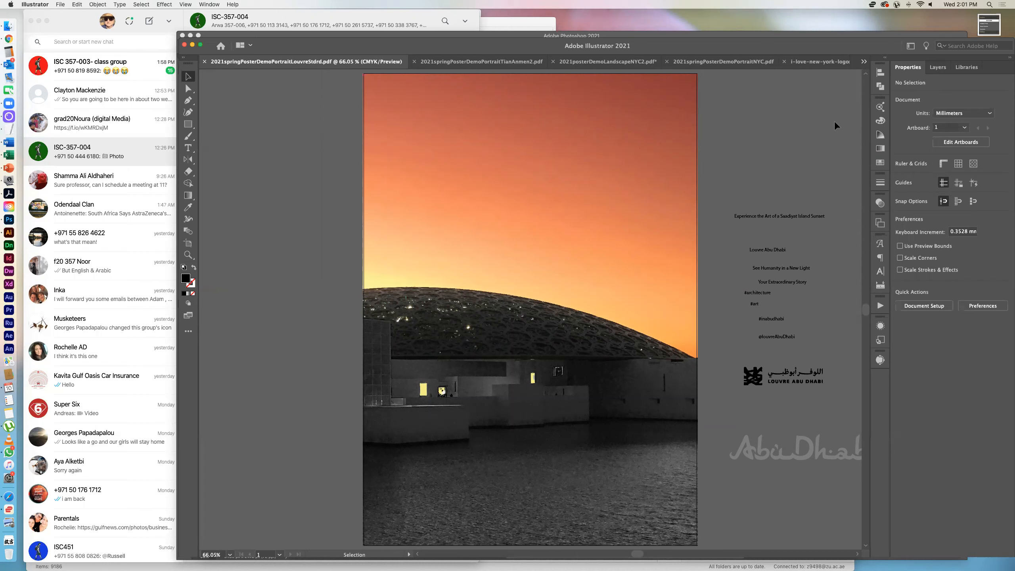
- Compare 2021springPosterDemoLandscapeLouvreStdrd.pdf with the portrait version, ending on the portrait poster
click(864, 61)
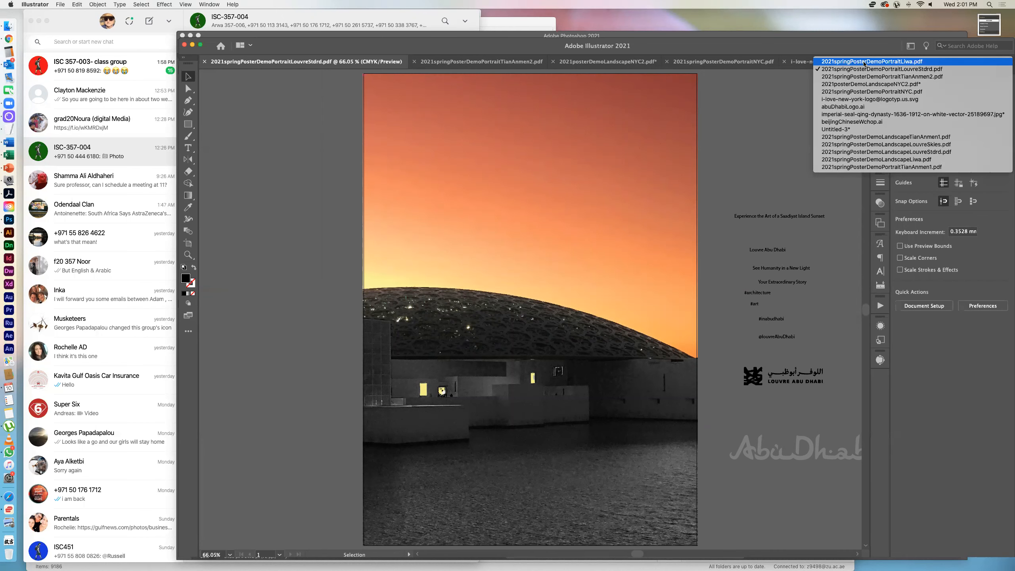
click(880, 152)
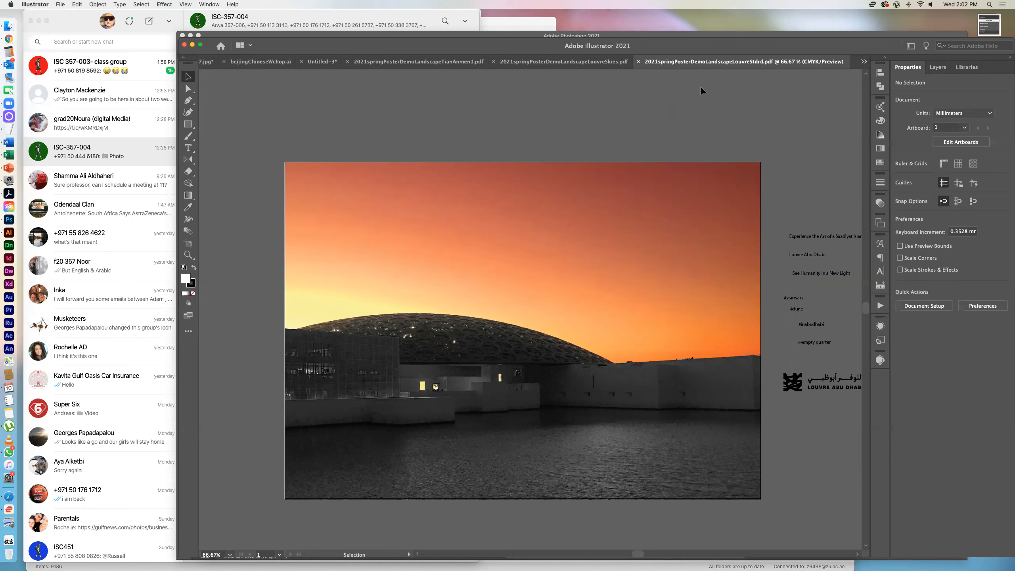
click(863, 62)
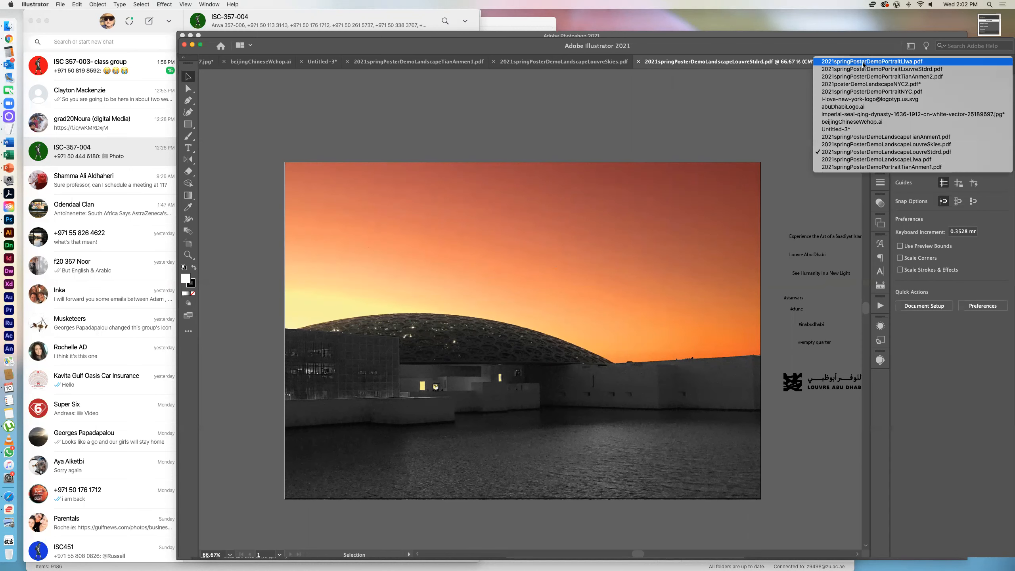
click(864, 68)
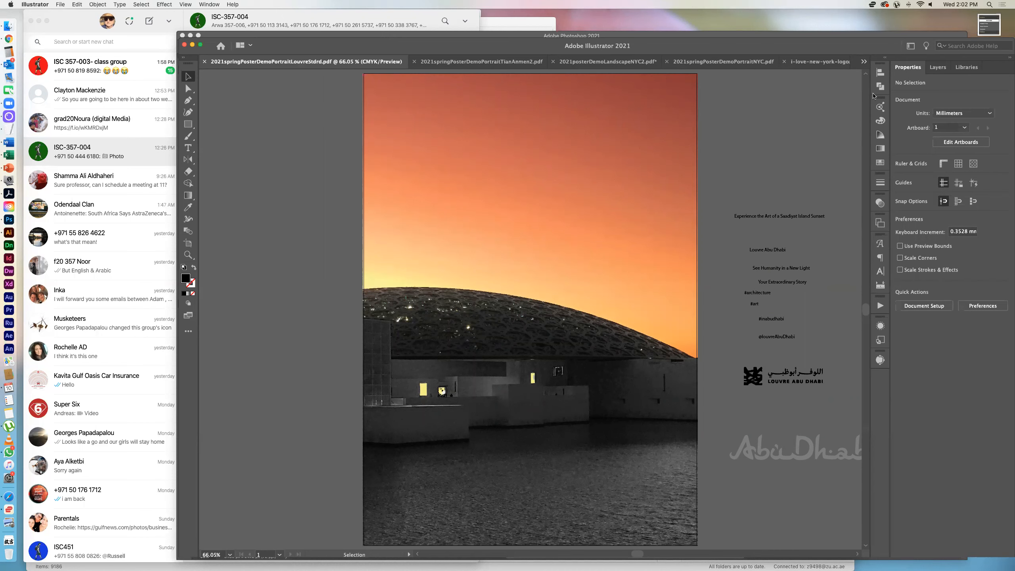
- Close 2021springPosterDemoLandscapeLouvreStdrd.pdf and 2021springPosterDemoLandscapeLouvreSkies.pdf
click(864, 61)
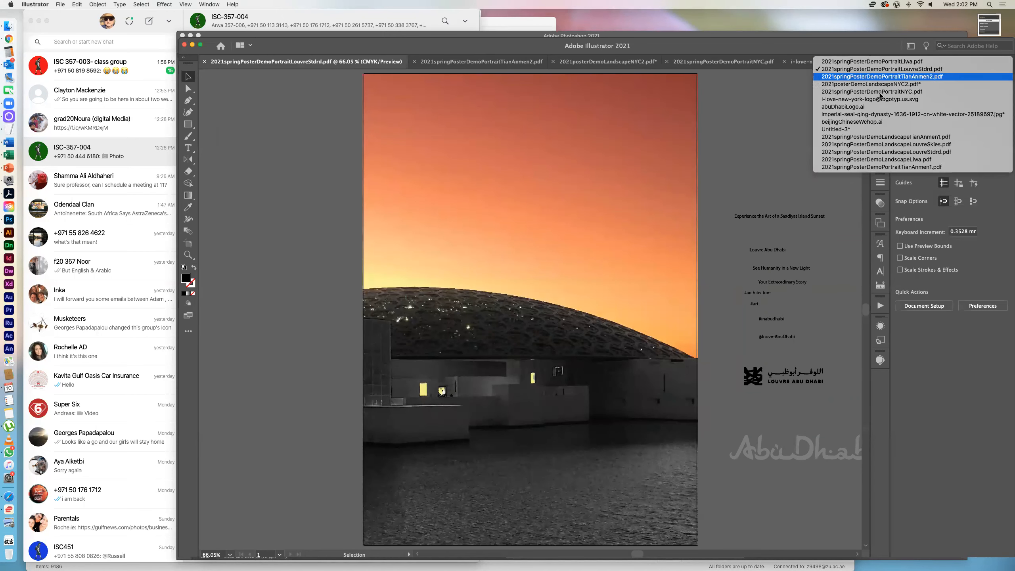
click(925, 151)
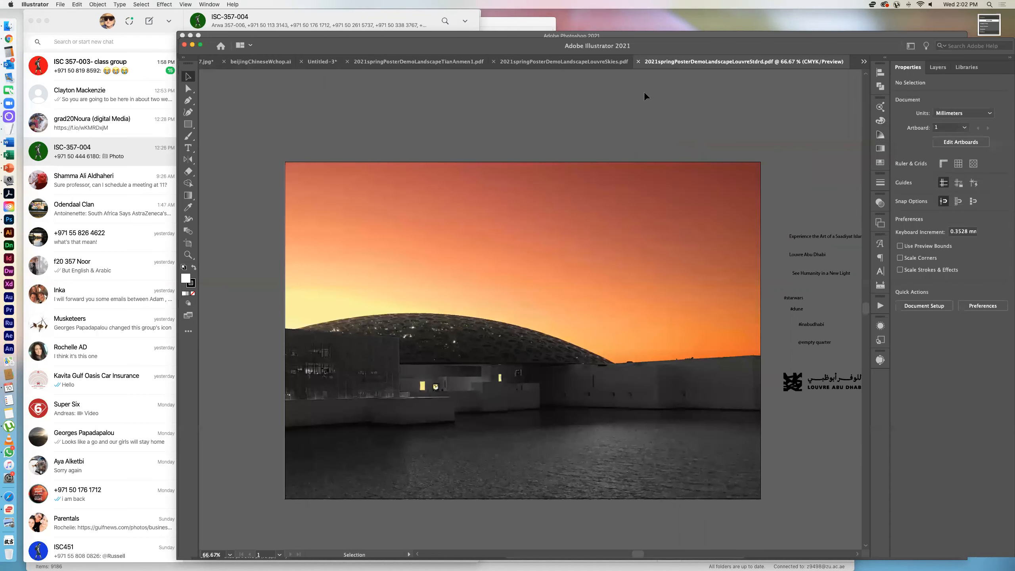
click(638, 62)
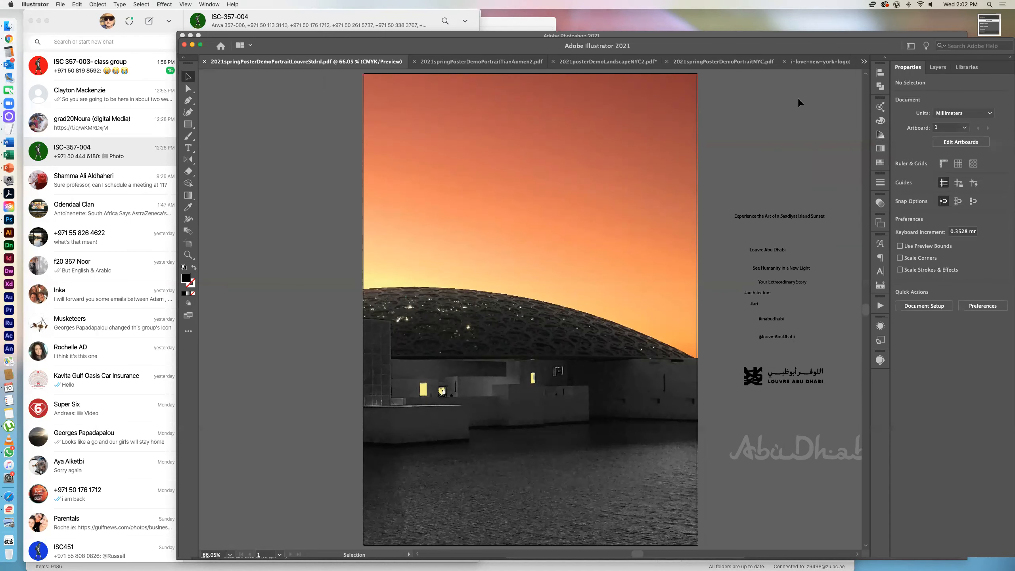
click(863, 61)
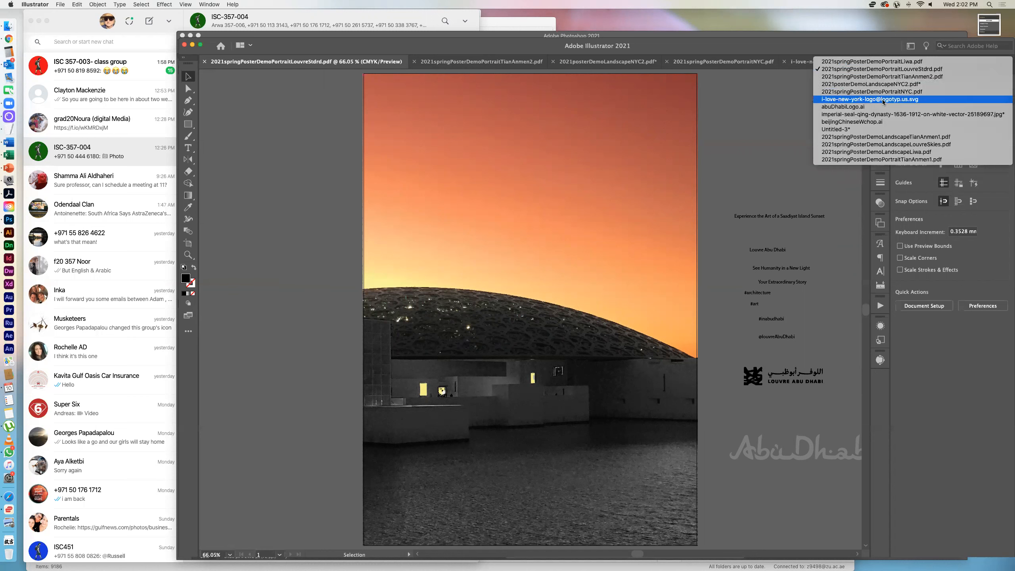
click(894, 145)
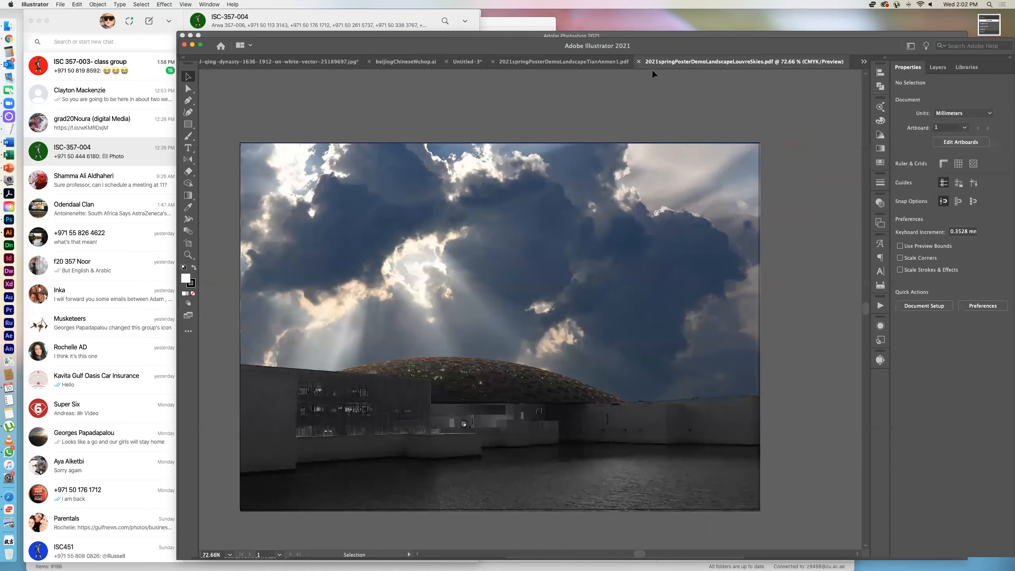
click(639, 61)
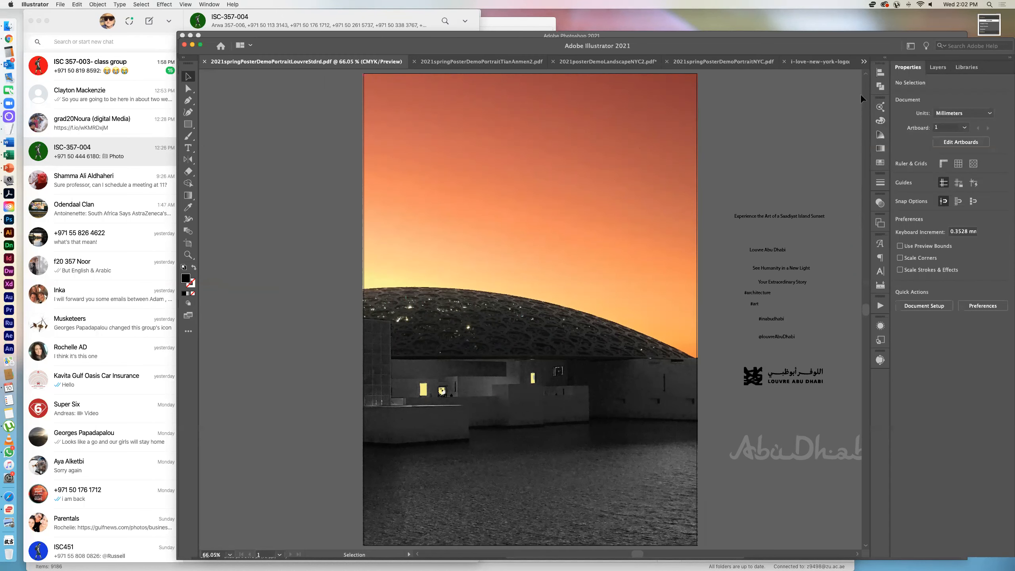
- Compare 2021springPosterDemoLandscapeLiwa.pdf with 2021springPosterDemoPortraitLiwa.pdf, ending on the portrait poster with its side text and logo in view
click(864, 63)
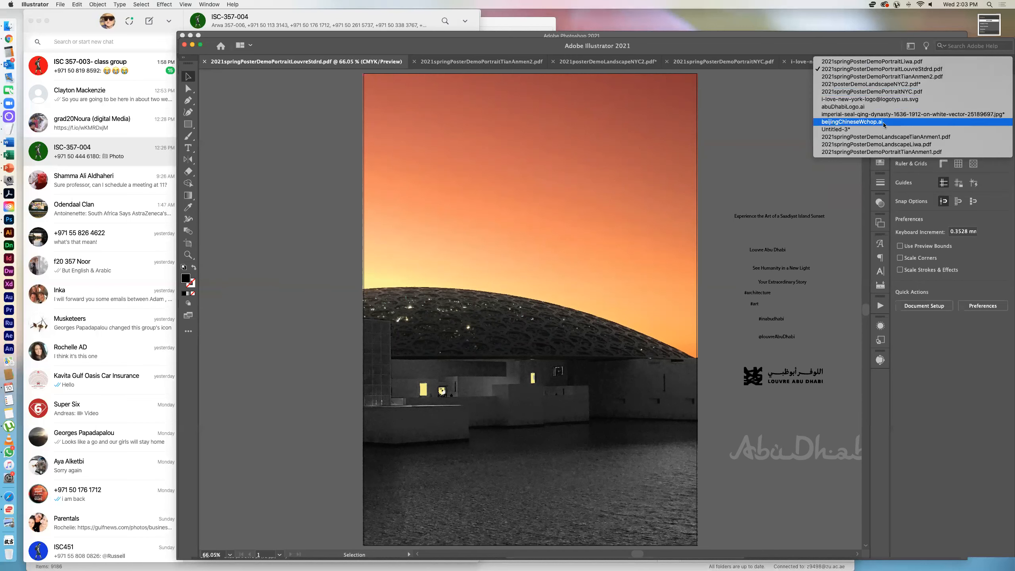
click(890, 144)
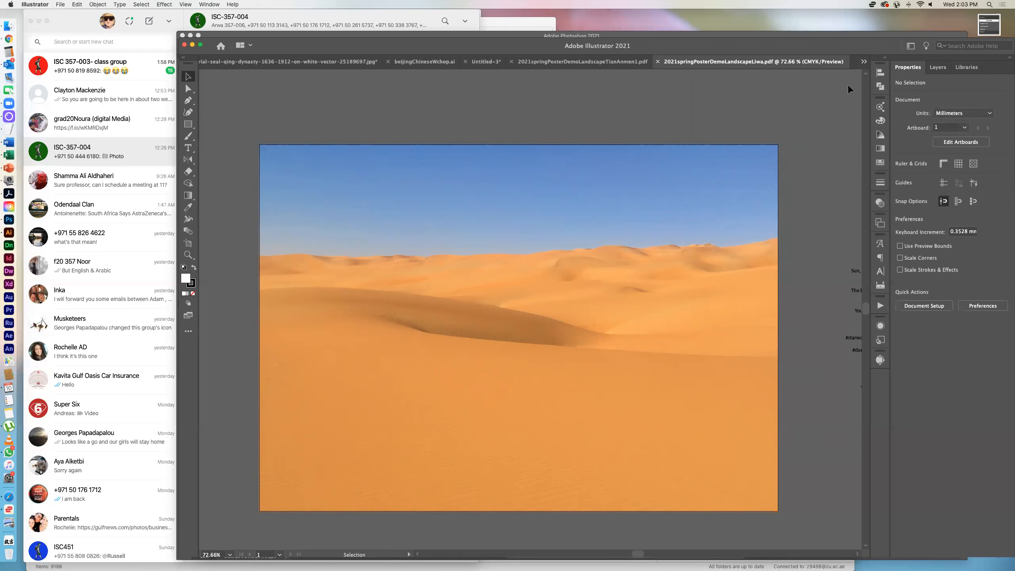
click(864, 61)
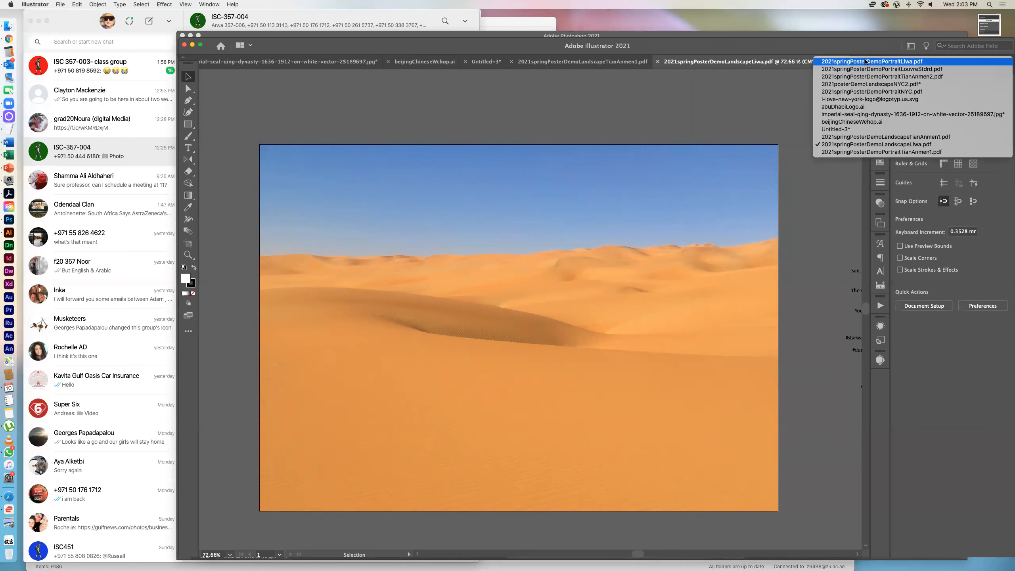
click(865, 62)
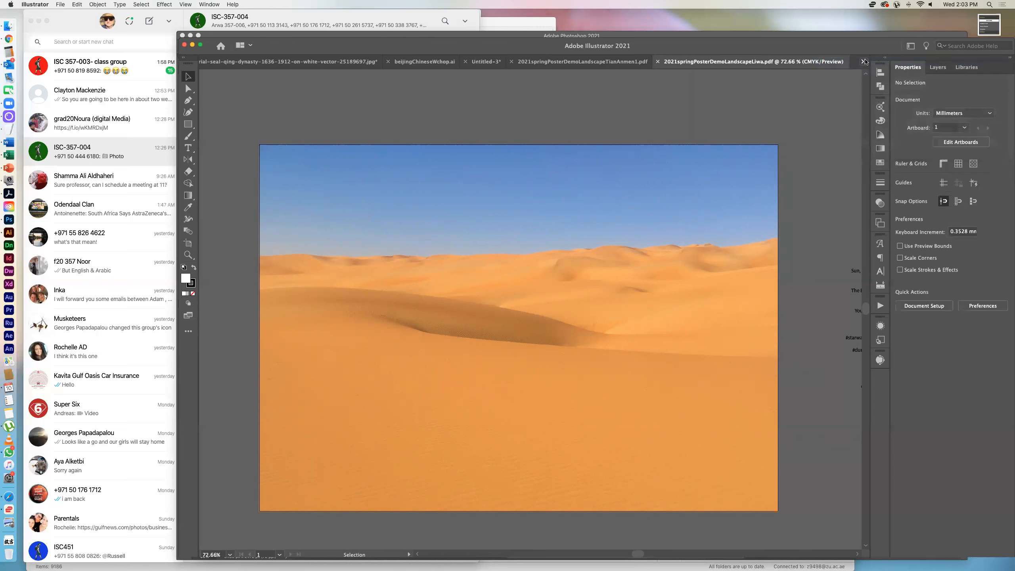
scroll(721, 287, left, 5)
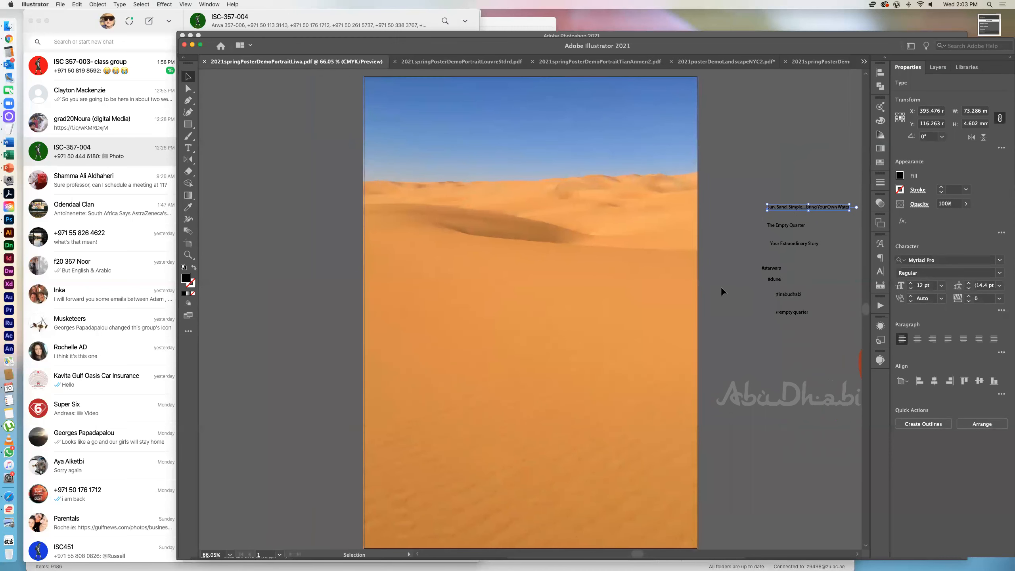
key(super+minus)
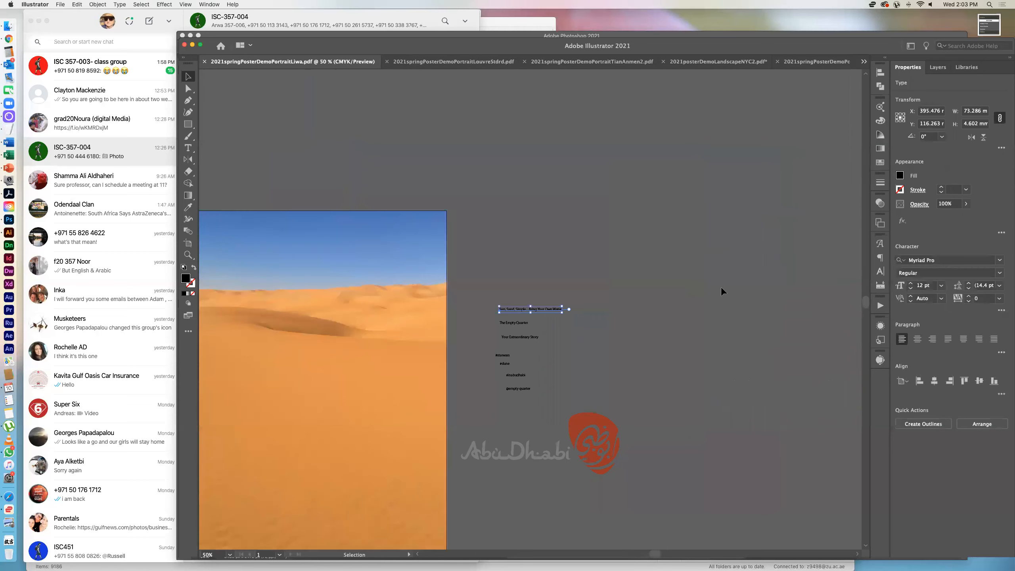
- Move the loose text lines and Abu Dhabi logo together farther from the portrait Liwa poster, to about X 540 mm
click(558, 273)
drag(425, 286, 465, 275)
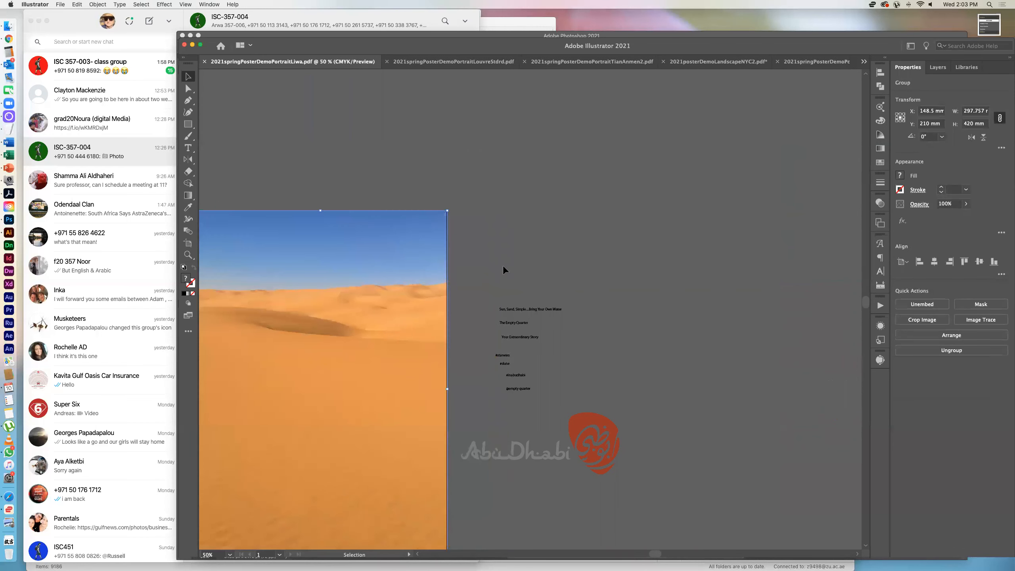
key(space)
drag(503, 266, 714, 204)
drag(840, 449, 814, 424)
drag(688, 395, 801, 397)
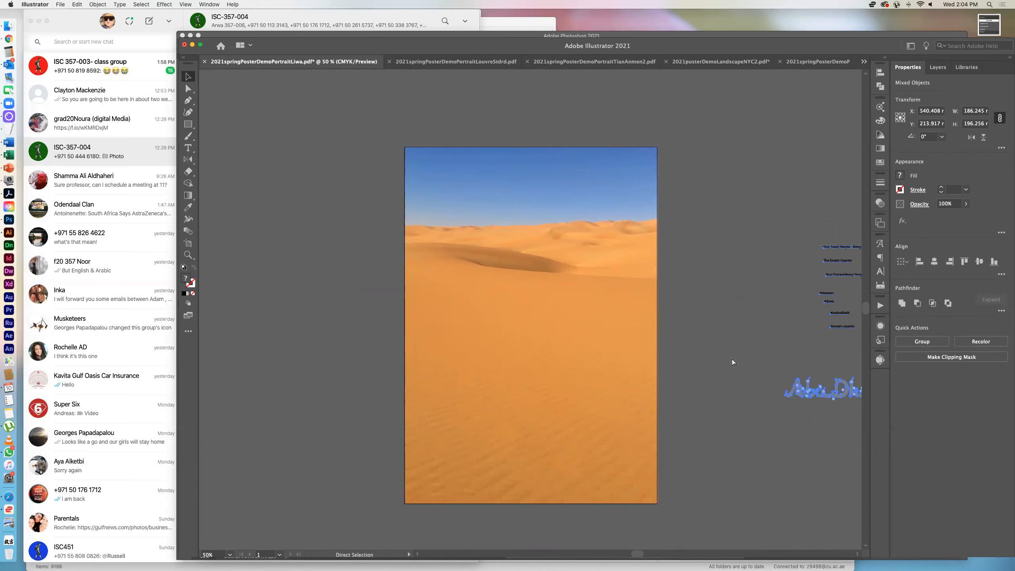
key(super+equal)
key(super+0)
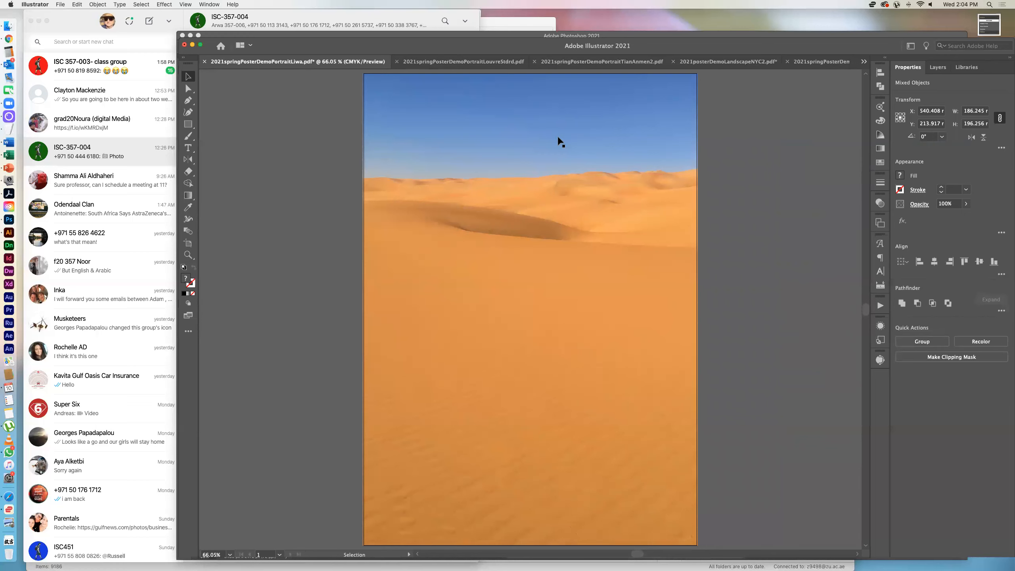
- Close 2021springPosterDemoLandscapeLiwa.pdf and return to the portrait Liwa poster
click(864, 62)
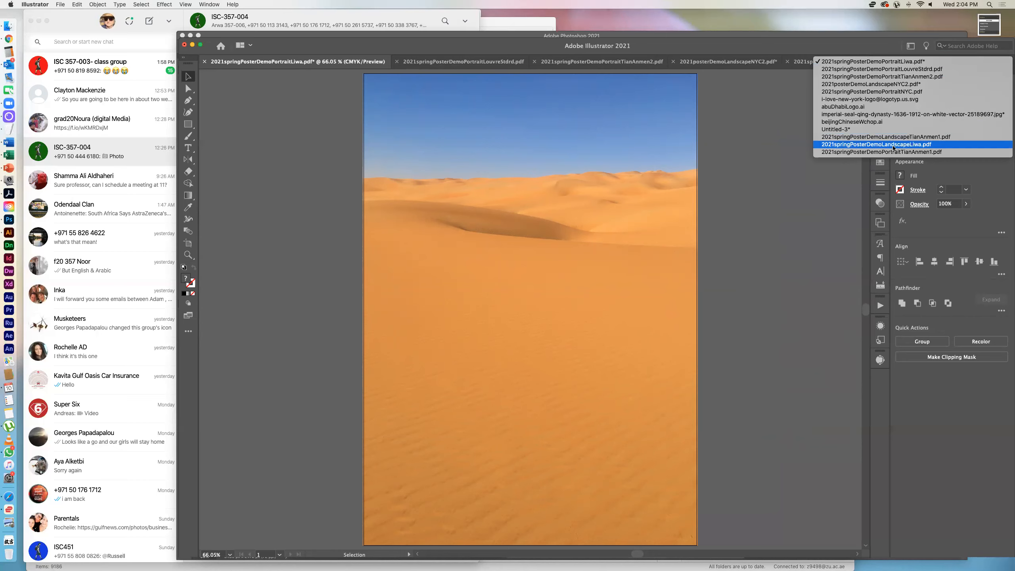
click(868, 159)
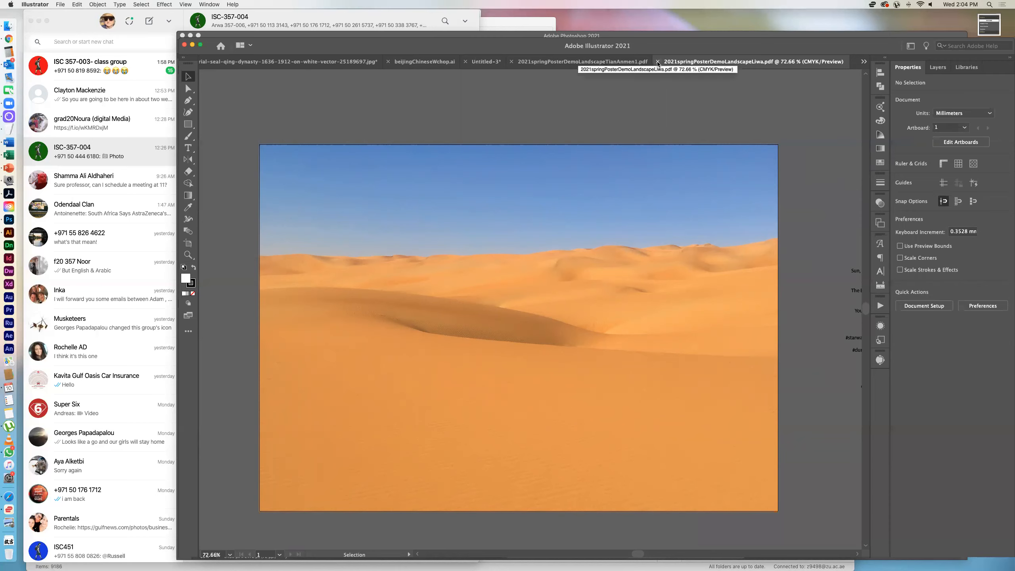
key(super+grave)
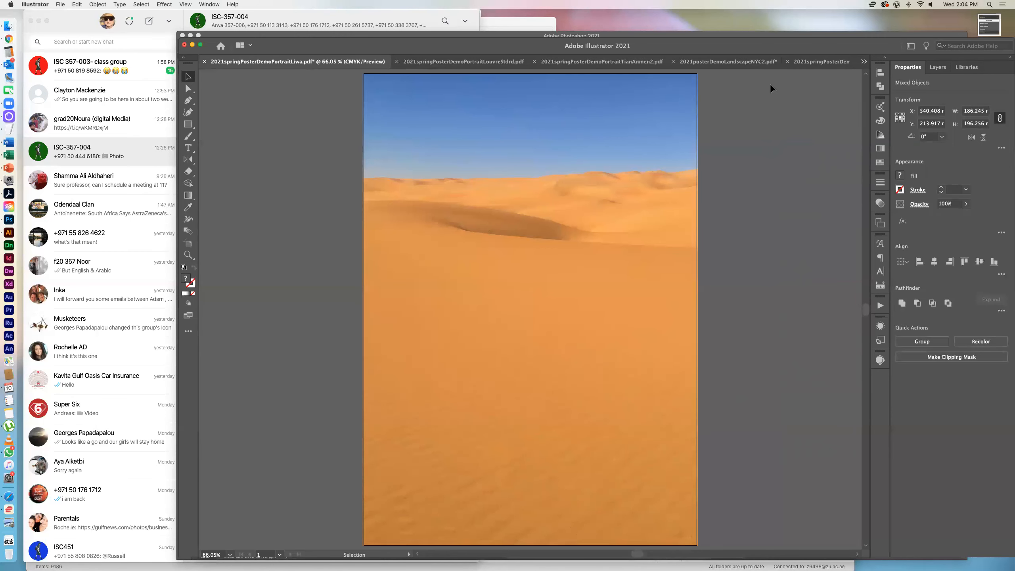
- Delete the I Love NY logo from 2021posterDemoLandscapeNYC2.pdf and save the document
click(862, 62)
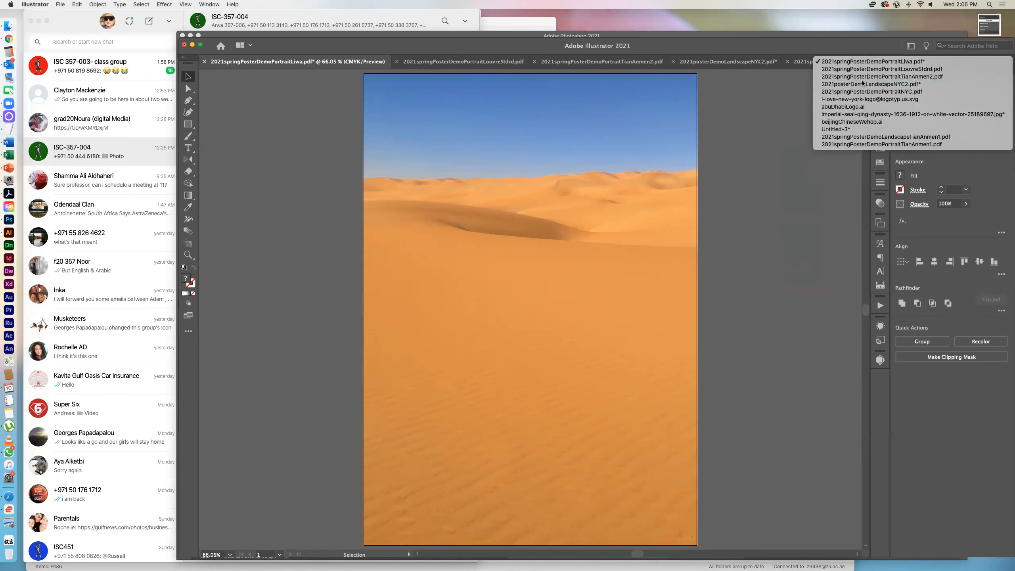
click(838, 193)
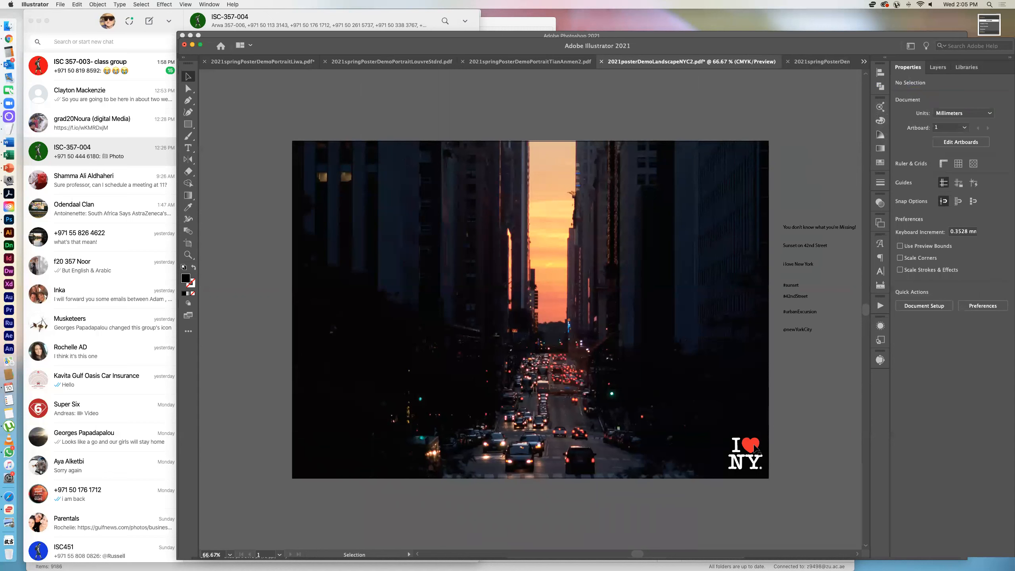
drag(753, 448, 815, 369)
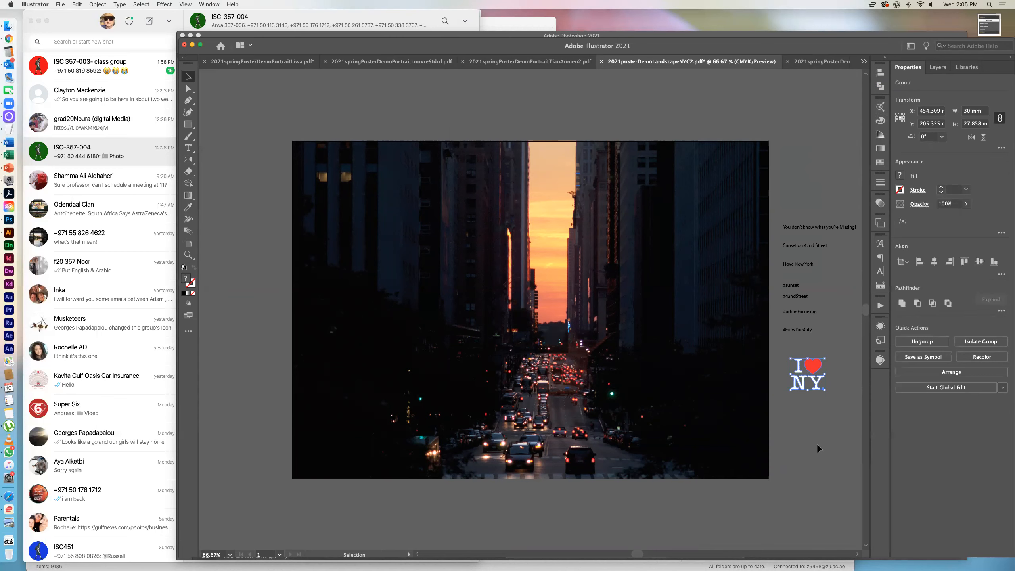
key(Delete)
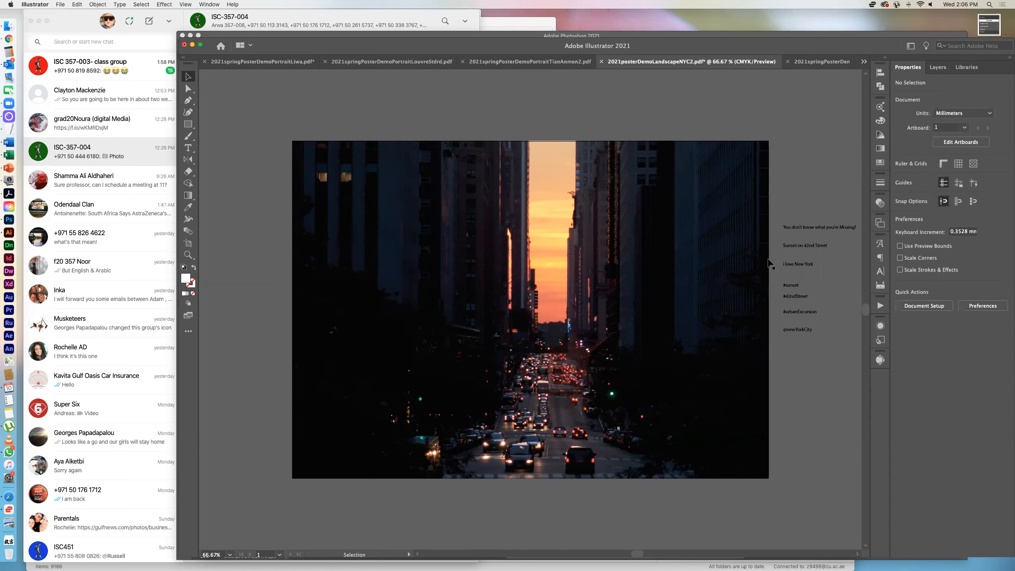
key(a)
- Delete the large I Love NY logo beside the poster in 2021springPosterDemoPortraitNYC.pdf
click(863, 63)
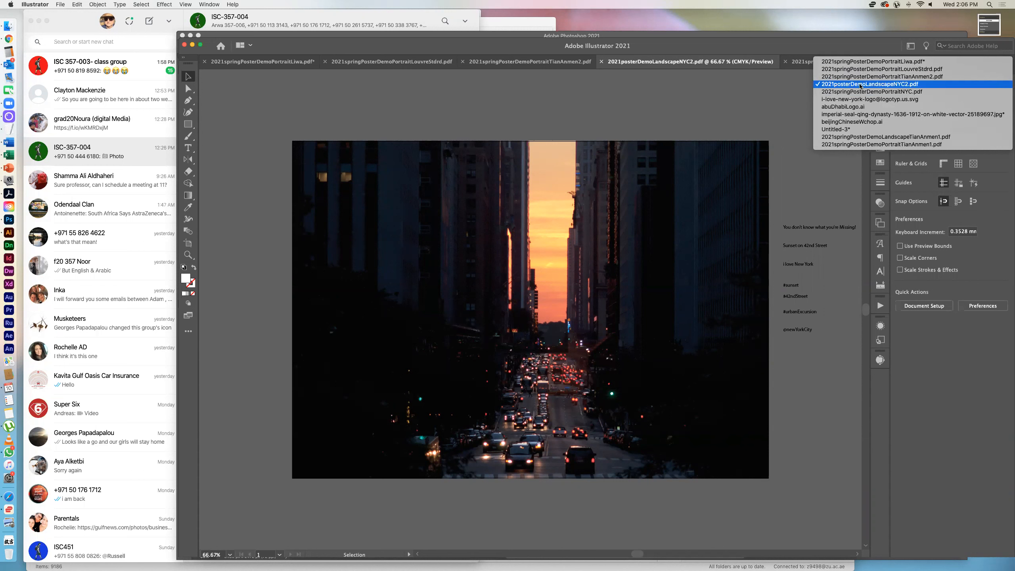
click(858, 91)
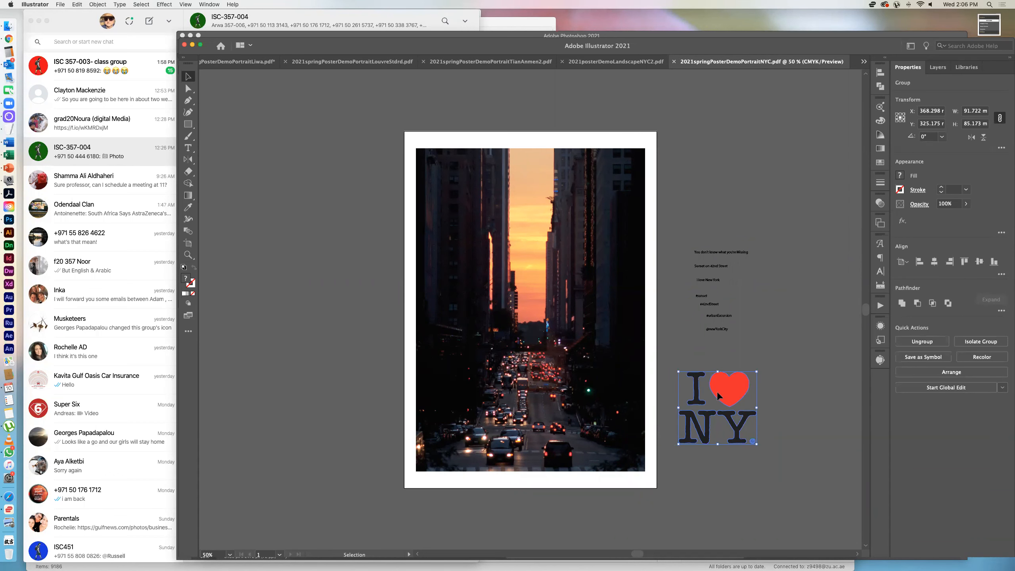
key(Delete)
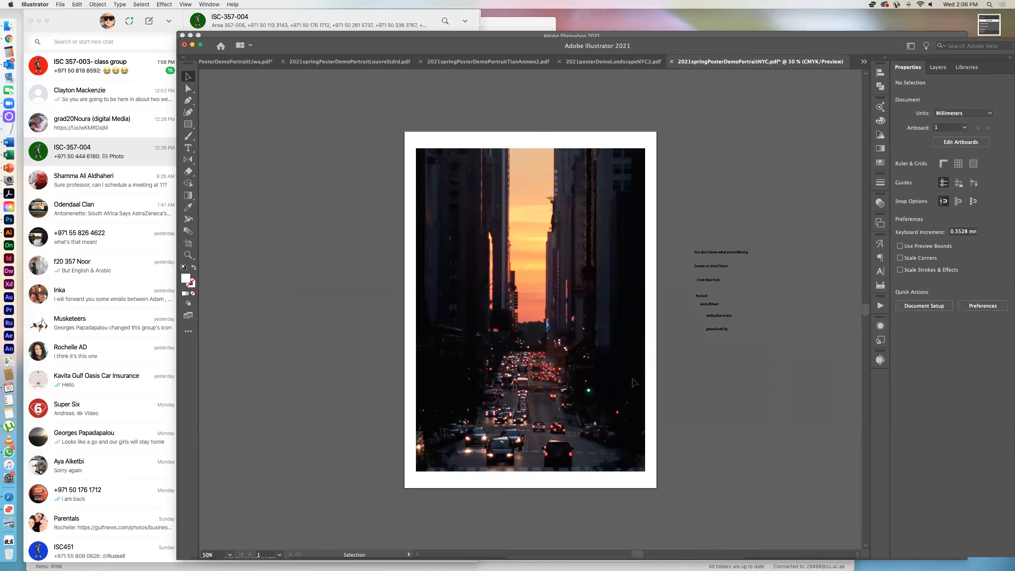
- Scale the street sunset photo proportionally to 297 mm wide and nudge it slightly upward on the artboard
click(639, 380)
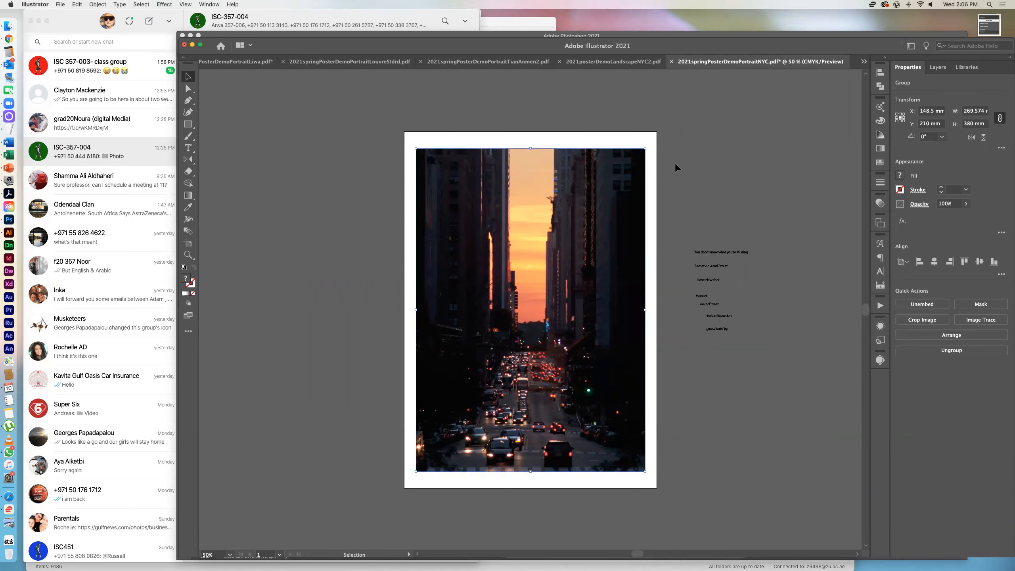
click(966, 112)
drag(965, 111, 983, 111)
text(297)
key(Tab)
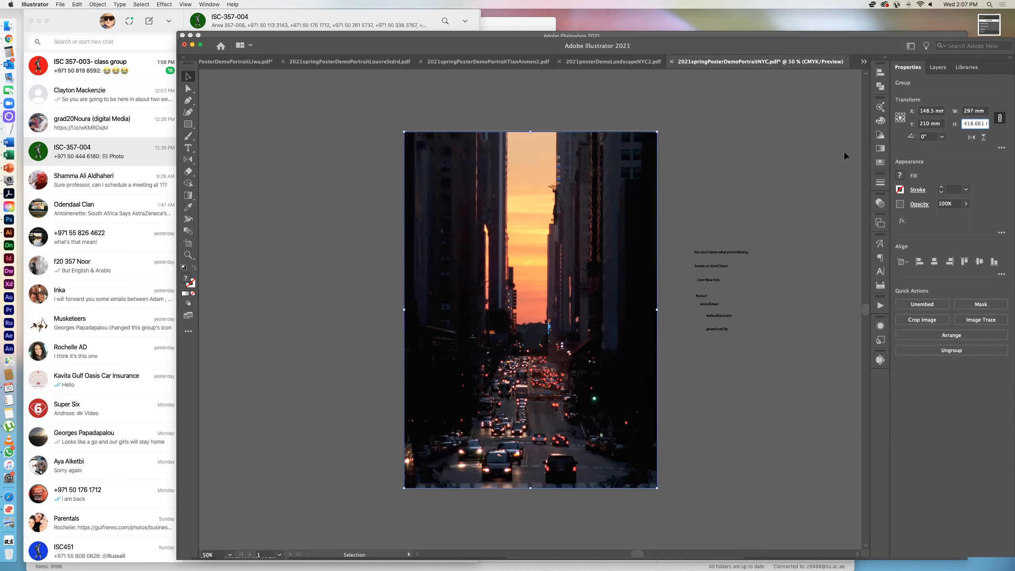
click(706, 194)
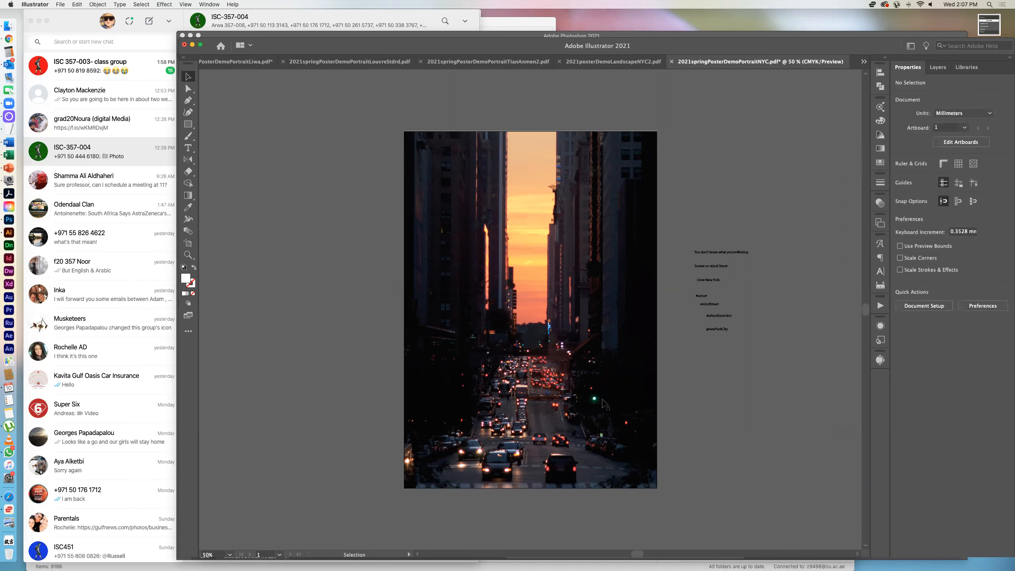
click(518, 409)
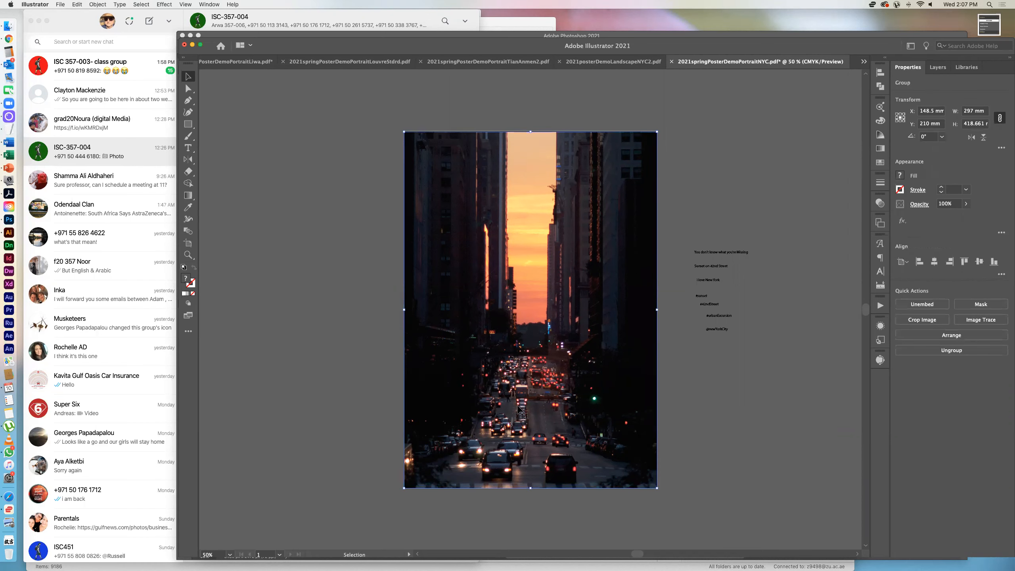
key(Up)
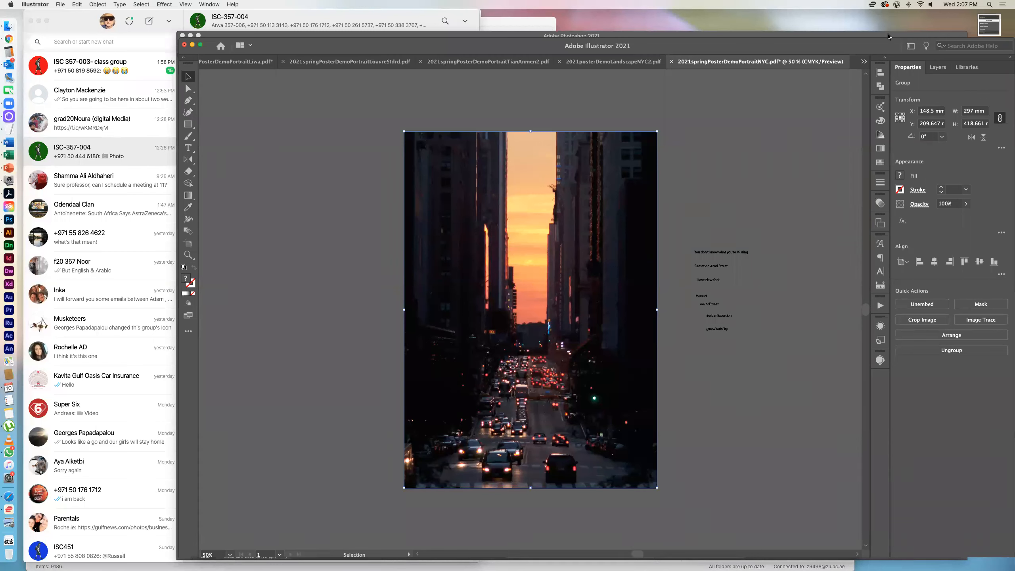
click(931, 5)
drag(933, 14, 988, 19)
- Set the street sunset photo's height to 400 mm with its proportions kept
click(981, 123)
drag(981, 123, 987, 127)
text(4)
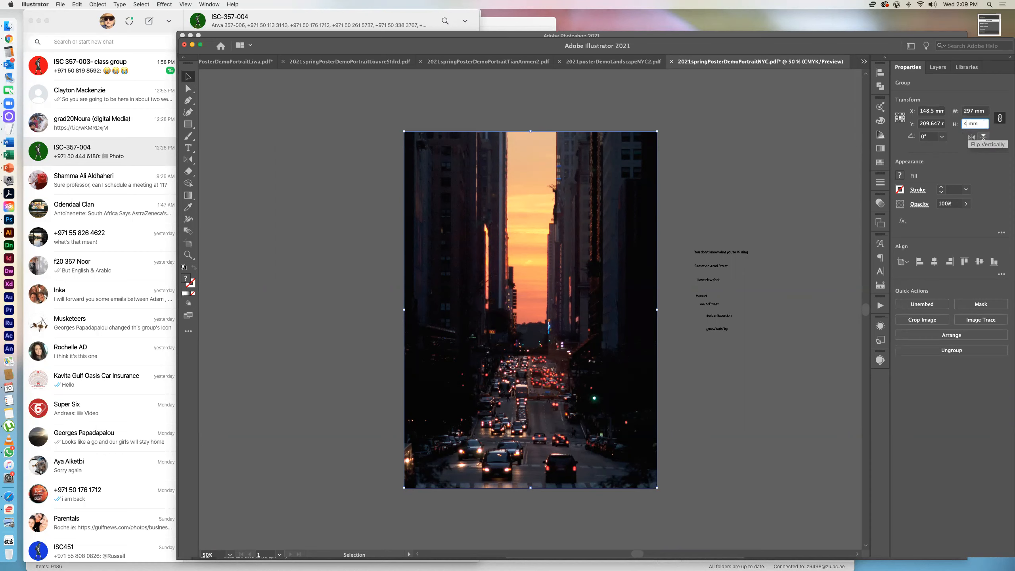
text(00)
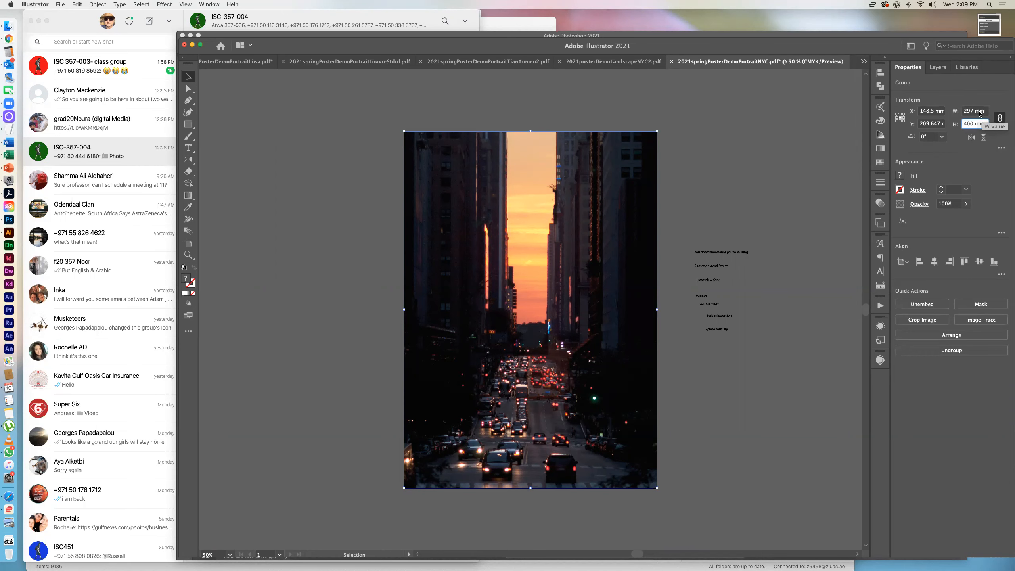
click(979, 111)
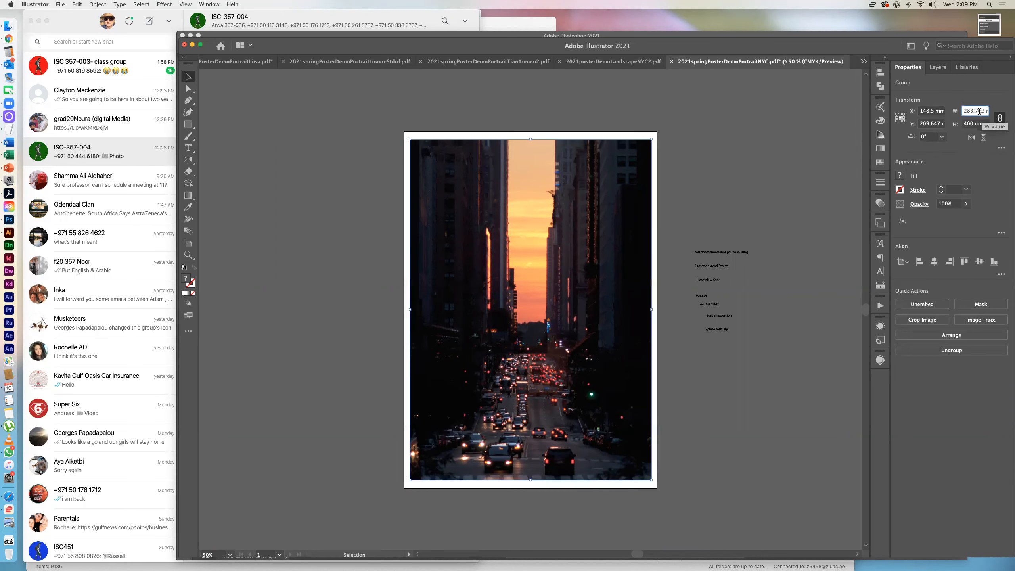
- Set the street sunset photo's height to 390 mm with its proportions kept, and deselect it
double_click(962, 124)
text(30)
text(9)
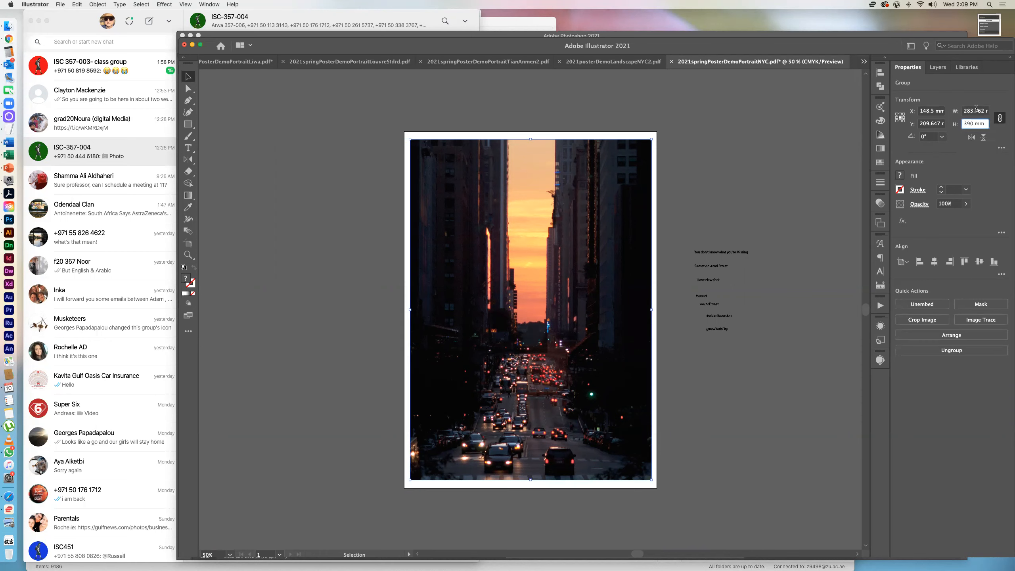
click(976, 109)
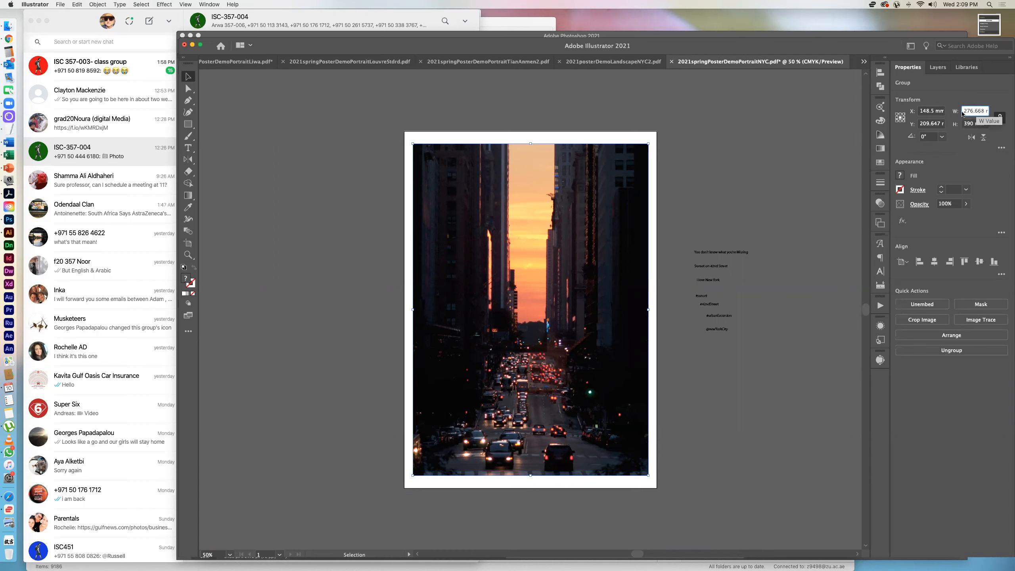
click(793, 202)
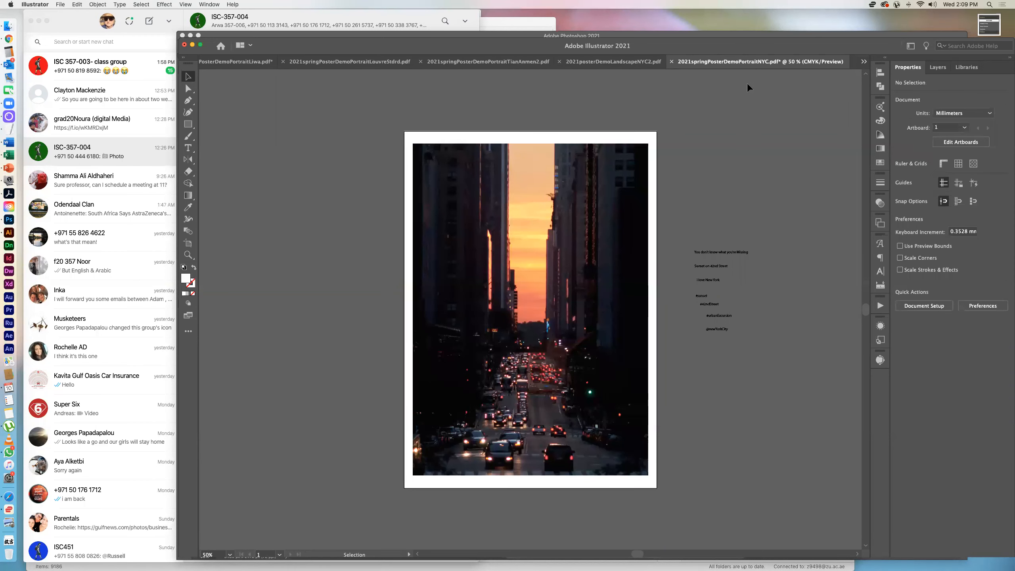
- Show 2021springPosterDemoPortraitTianAnmen2.pdf and examine each of its four stacked photos from top to bottom
click(863, 61)
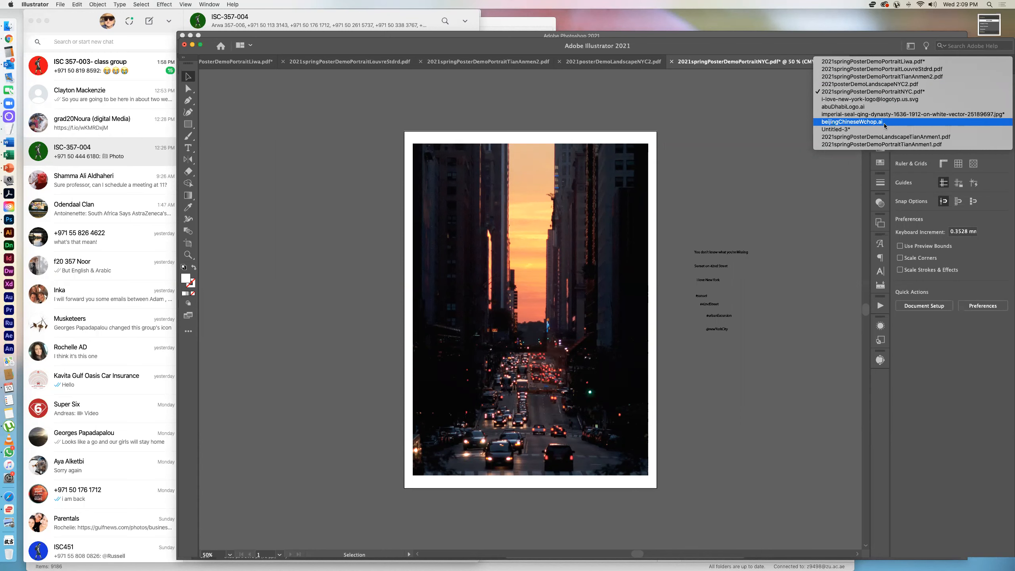
click(871, 76)
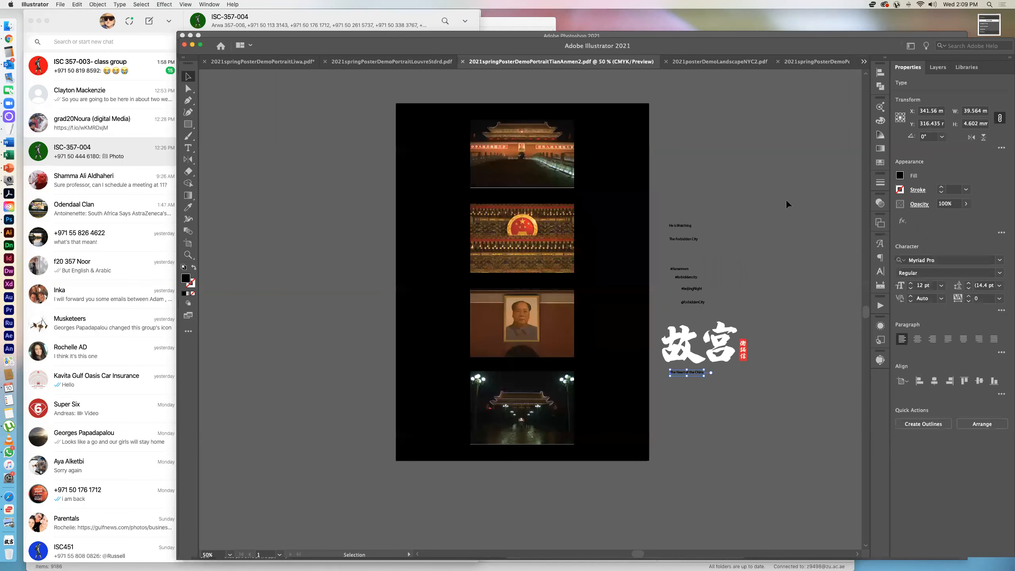
click(789, 204)
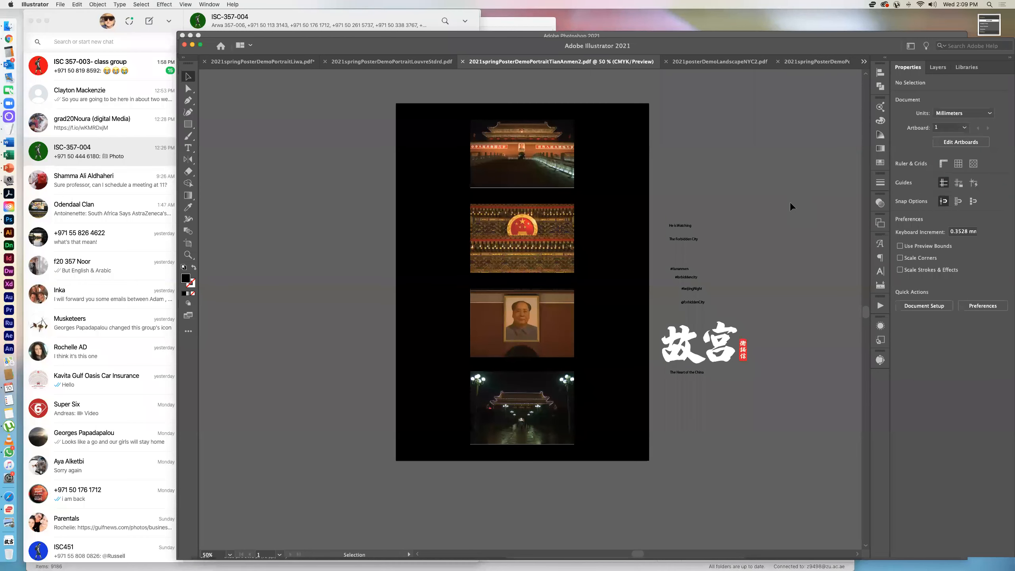
click(535, 168)
click(535, 240)
click(535, 321)
click(537, 419)
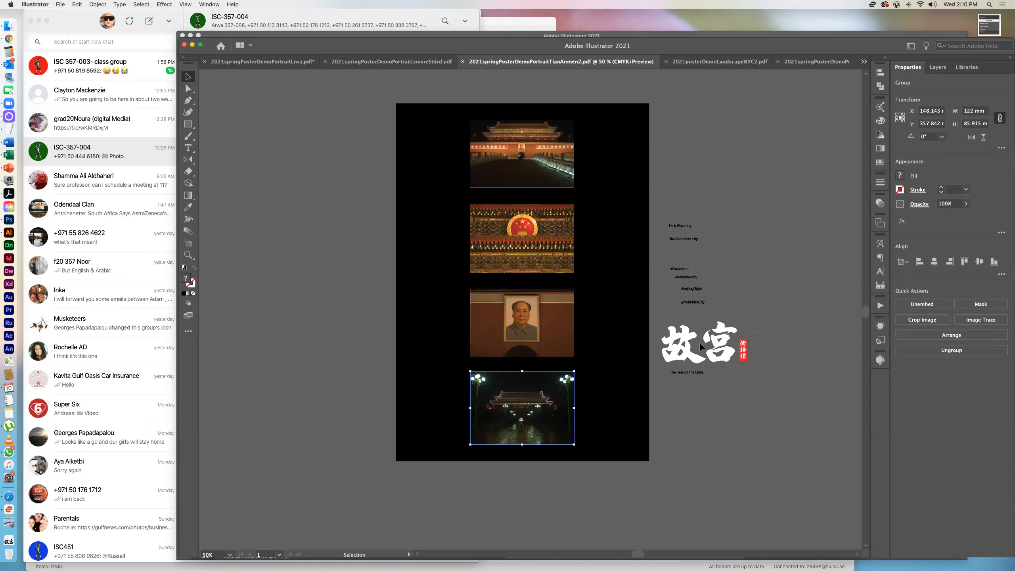
- Delete the Chinese calligraphy logo beside the poster and move the text line beneath it up into its place
click(677, 351)
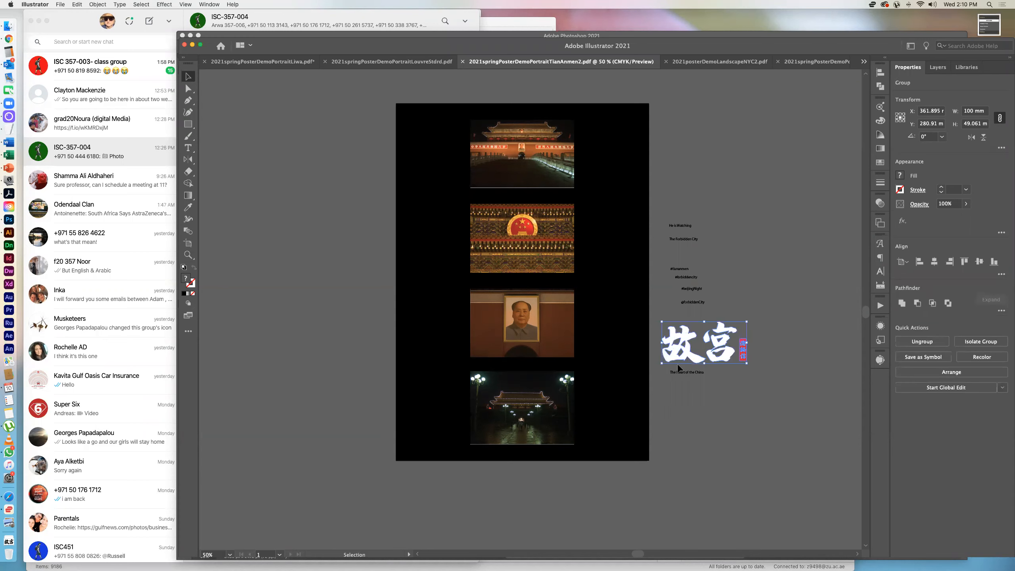
key(Delete)
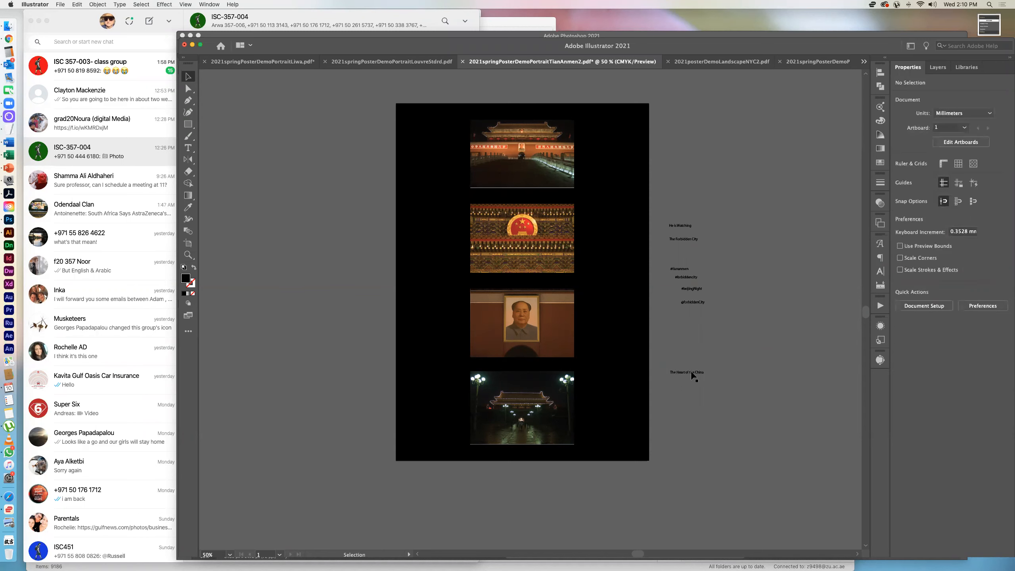
drag(692, 372, 695, 330)
click(707, 341)
- Review the portrait Louvre, portrait Liwa and landscape NYC posters in turn, ending on 2021springPosterDemoPortraitNYC.pdf
click(407, 62)
click(267, 62)
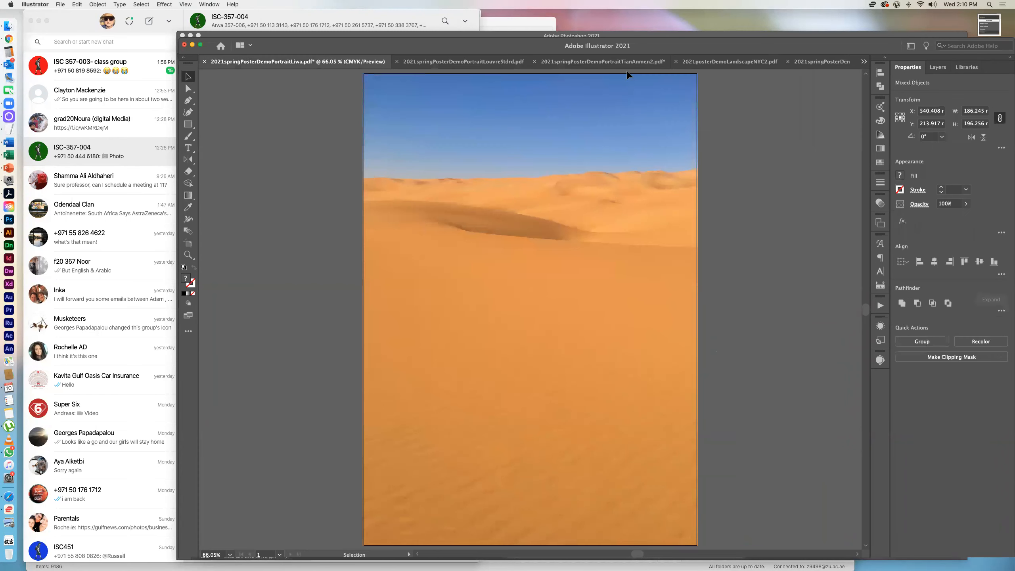
click(728, 62)
click(824, 62)
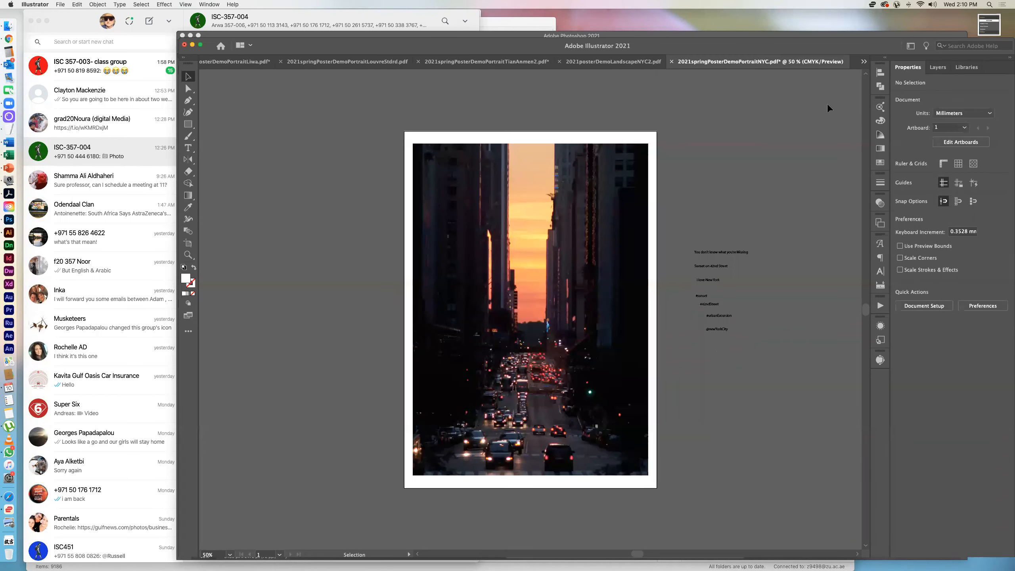
click(864, 62)
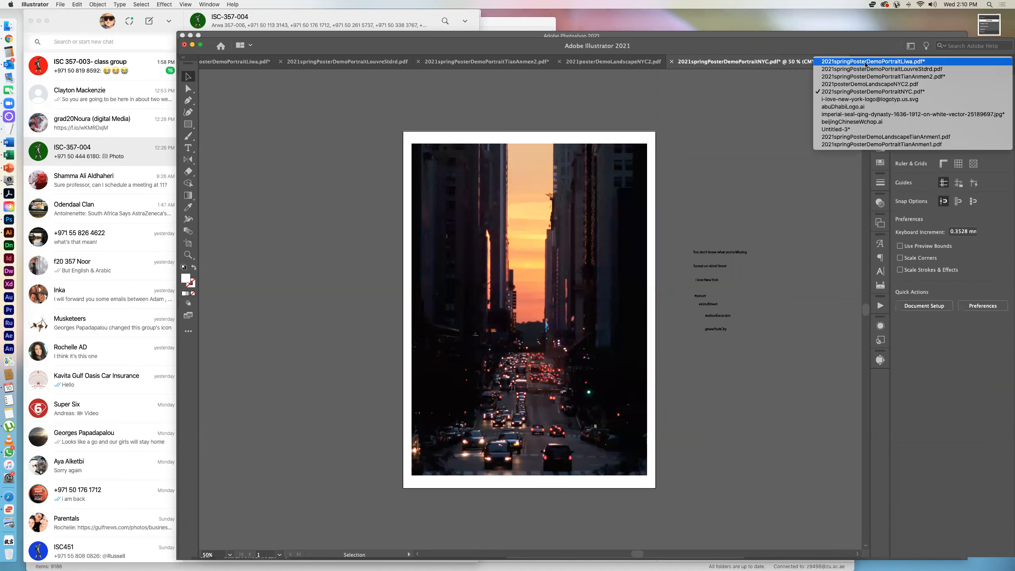
click(874, 92)
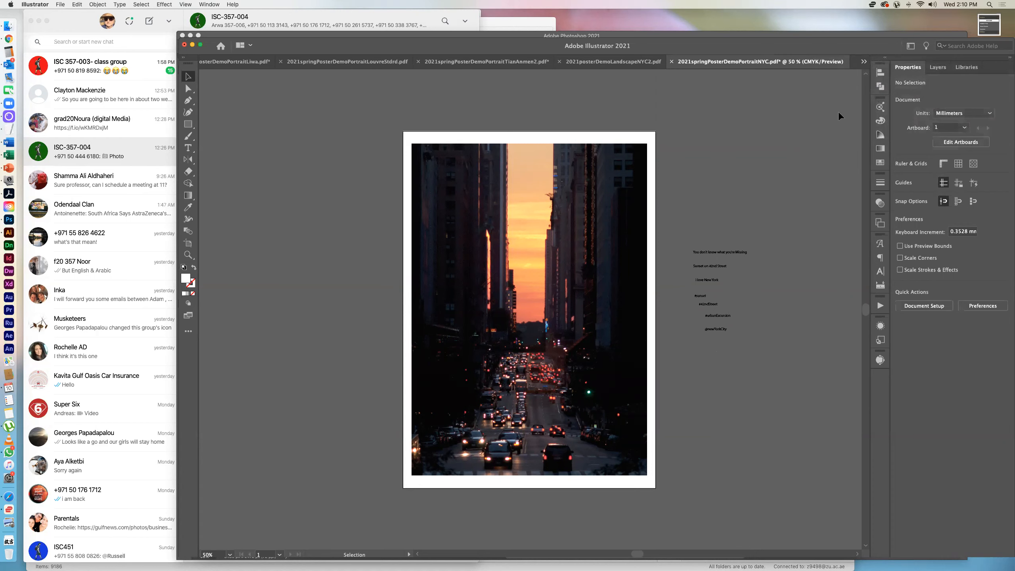
click(863, 62)
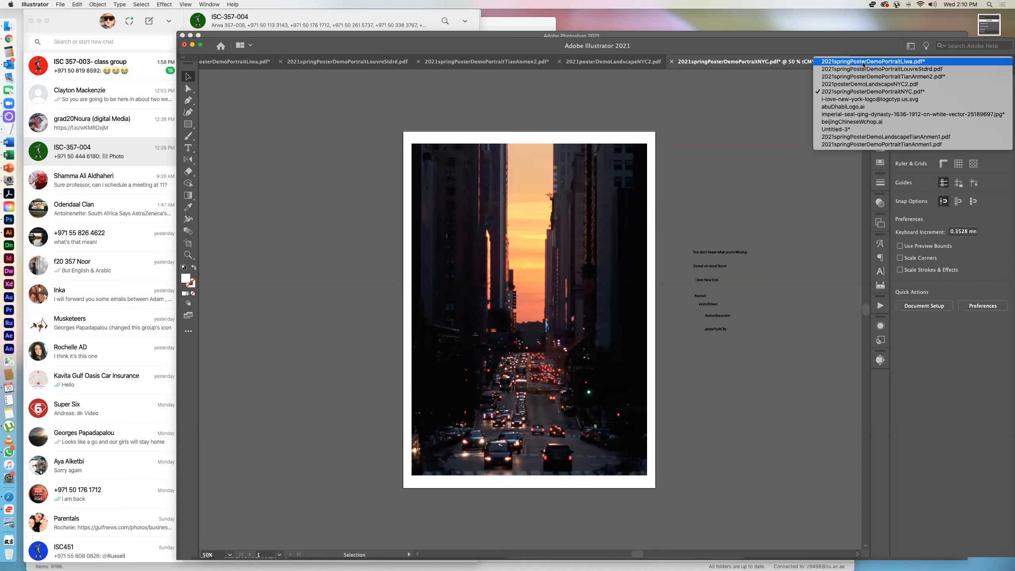
click(741, 110)
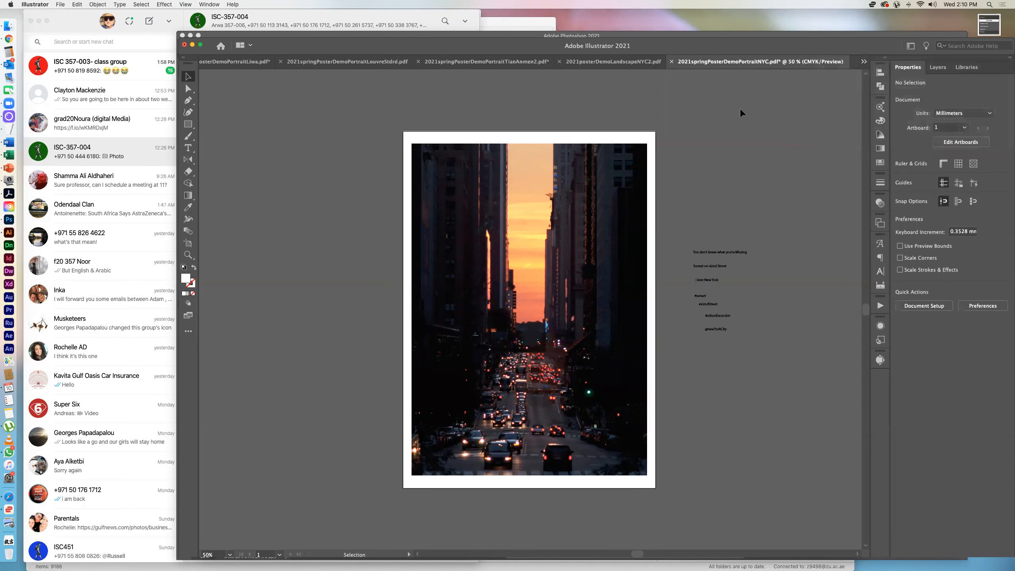
click(863, 62)
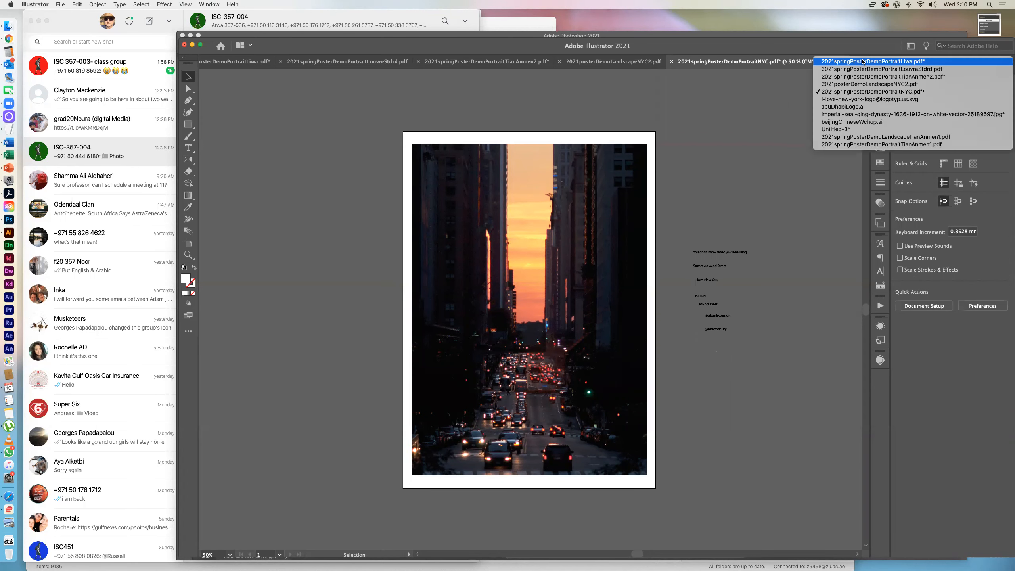
- Open abuDhabiLogo.ai and copy the grey AbuDhabi wordmark together with the red Arabic emblem on the white background
click(855, 106)
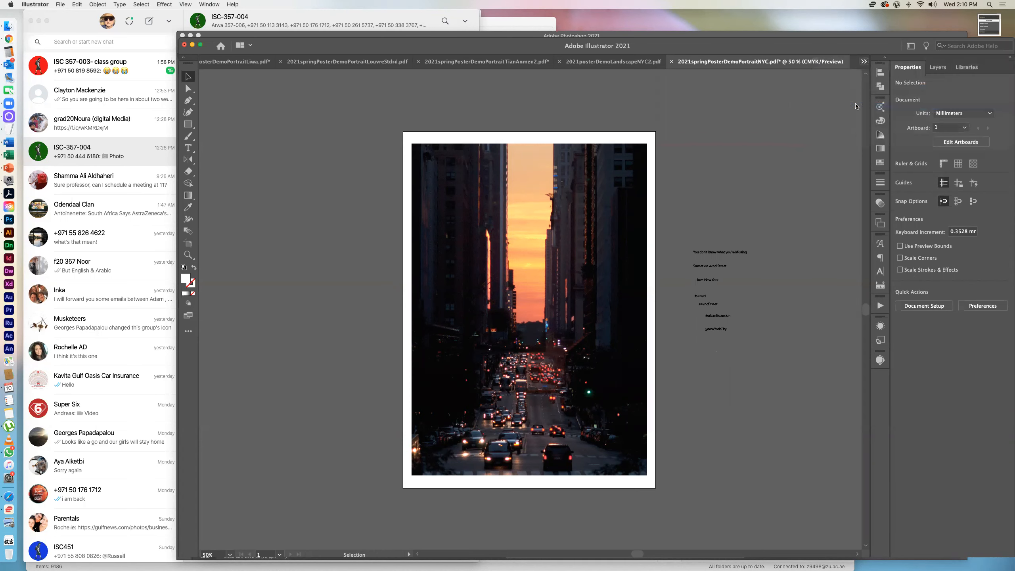
click(801, 183)
click(604, 191)
click(503, 184)
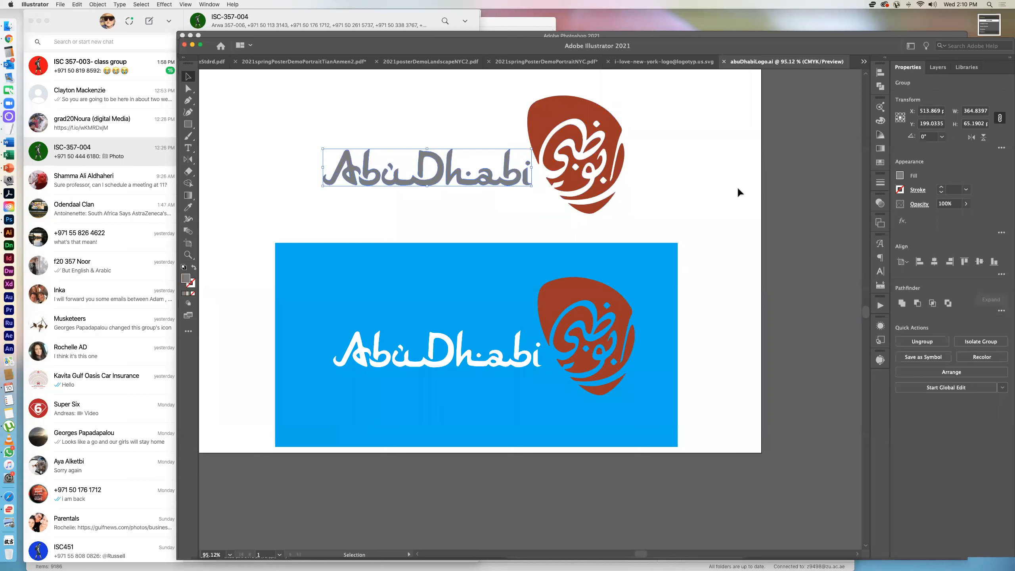
shift+click(550, 128)
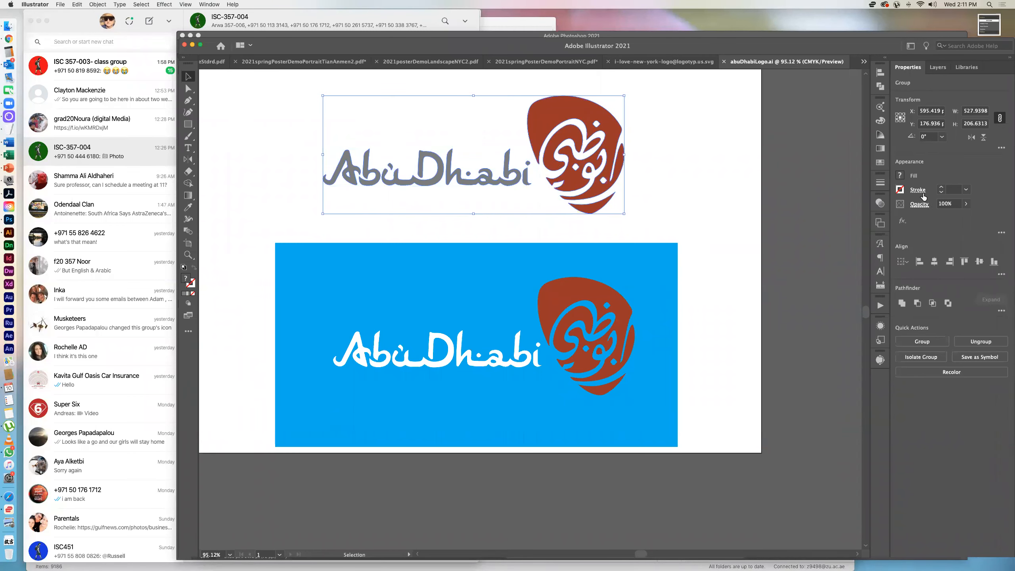
click(77, 4)
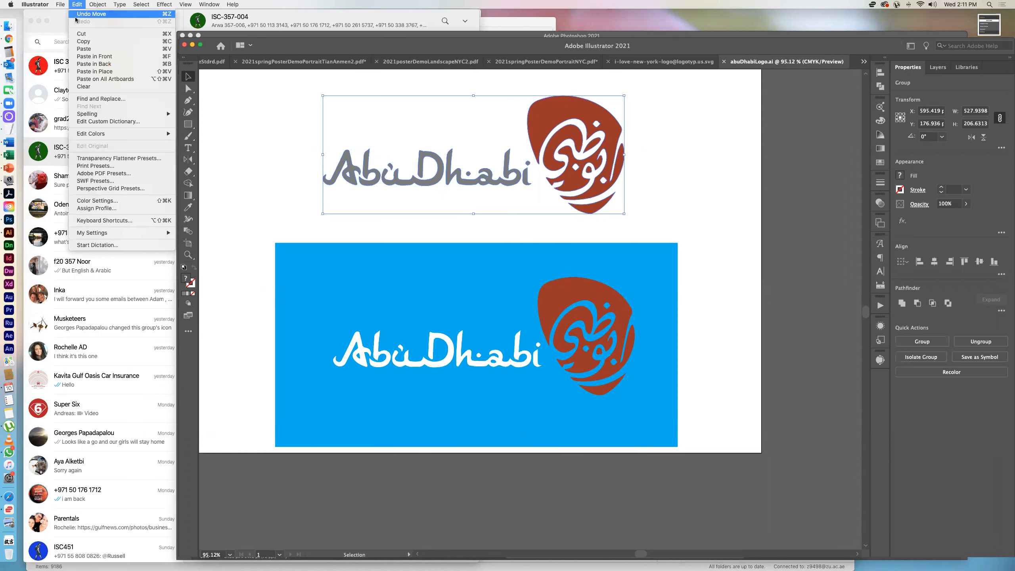
click(80, 41)
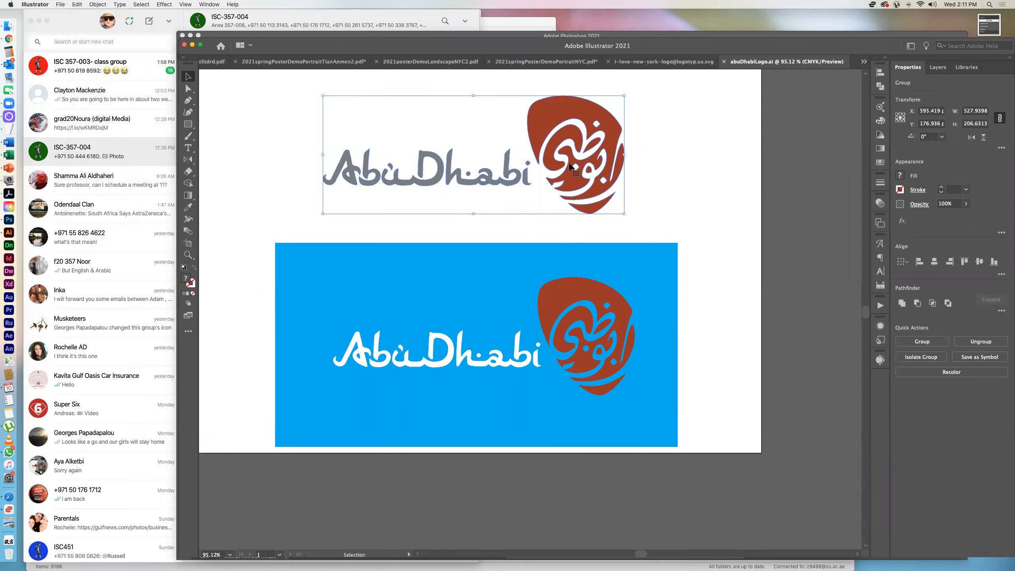
- Switch to the Louvre portrait poster and examine the text lines and logos placed beside the artboard
click(216, 62)
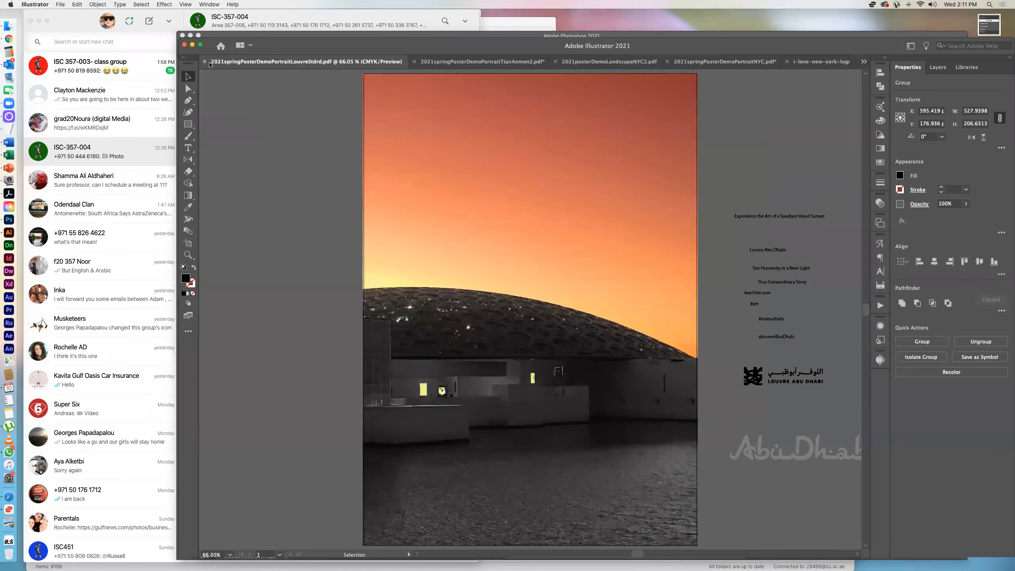
click(787, 459)
scroll(783, 460, right, 2)
scroll(781, 461, right, 4)
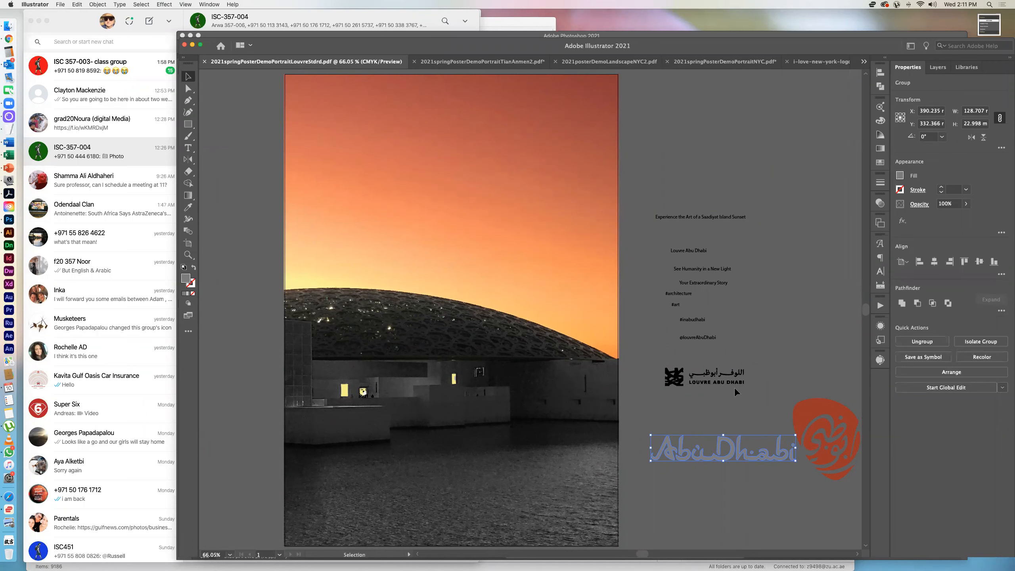
scroll(735, 388, left, 7)
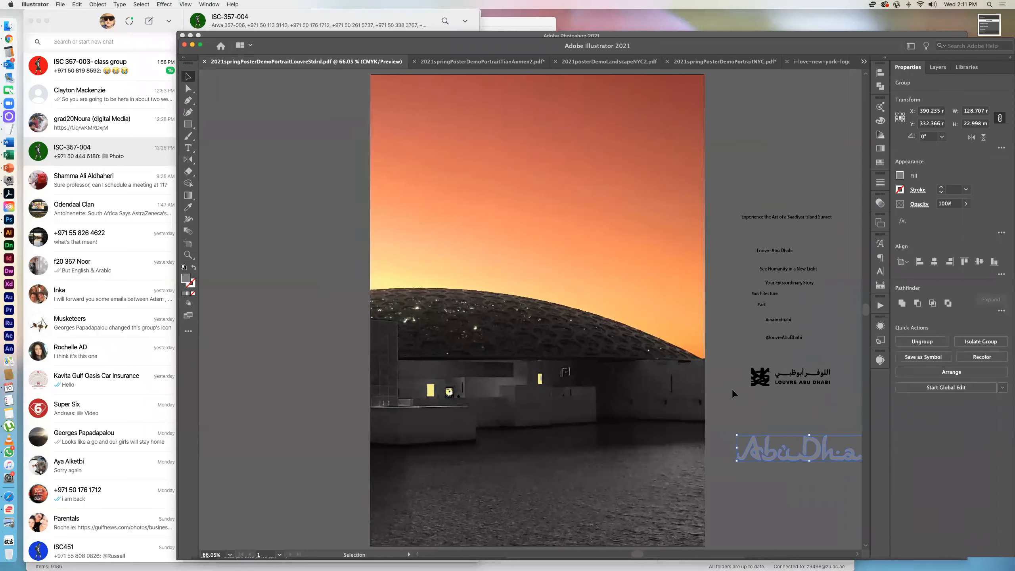
scroll(777, 393, right, 2)
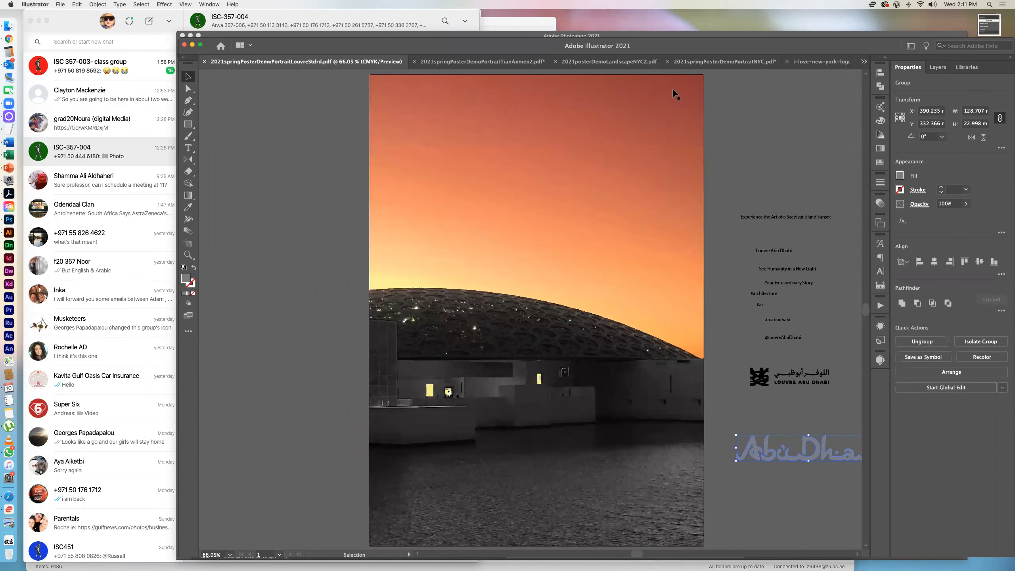
- In the Liwa portrait poster, move the selected text lines and Abu Dhabi logo closer to the artboard and deselect them
click(863, 61)
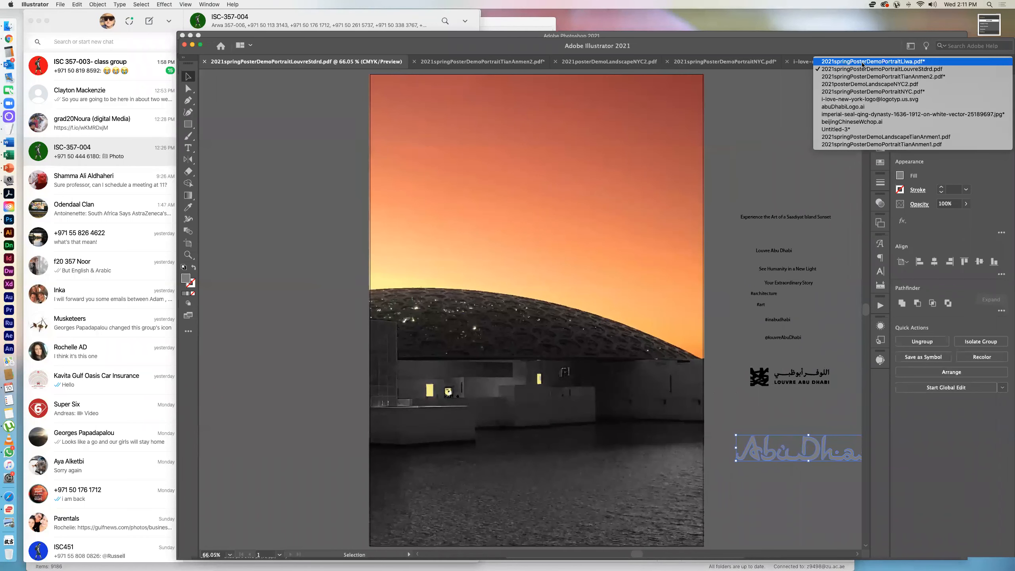
click(862, 62)
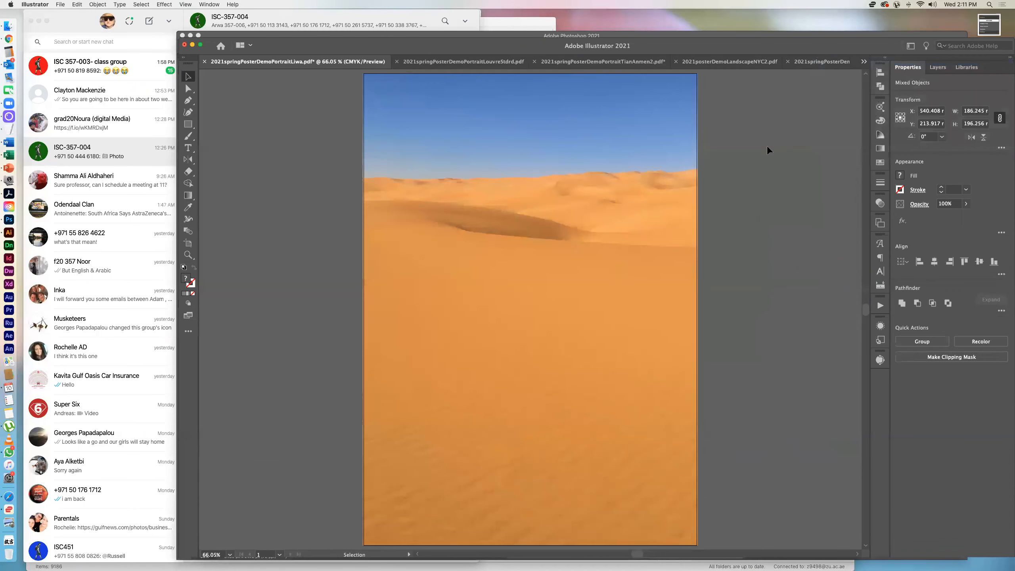
scroll(779, 243, right, 8)
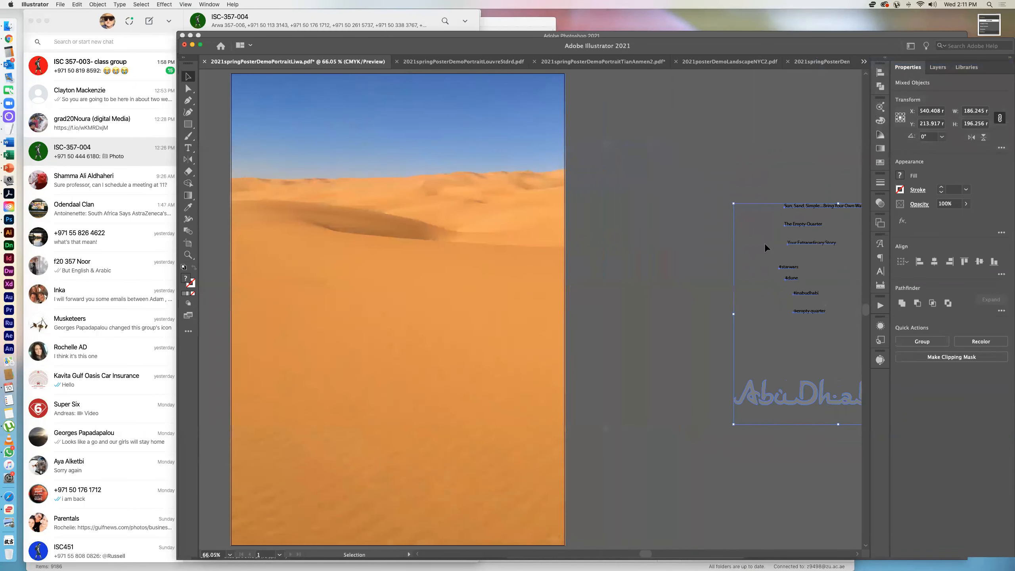
drag(808, 248, 651, 249)
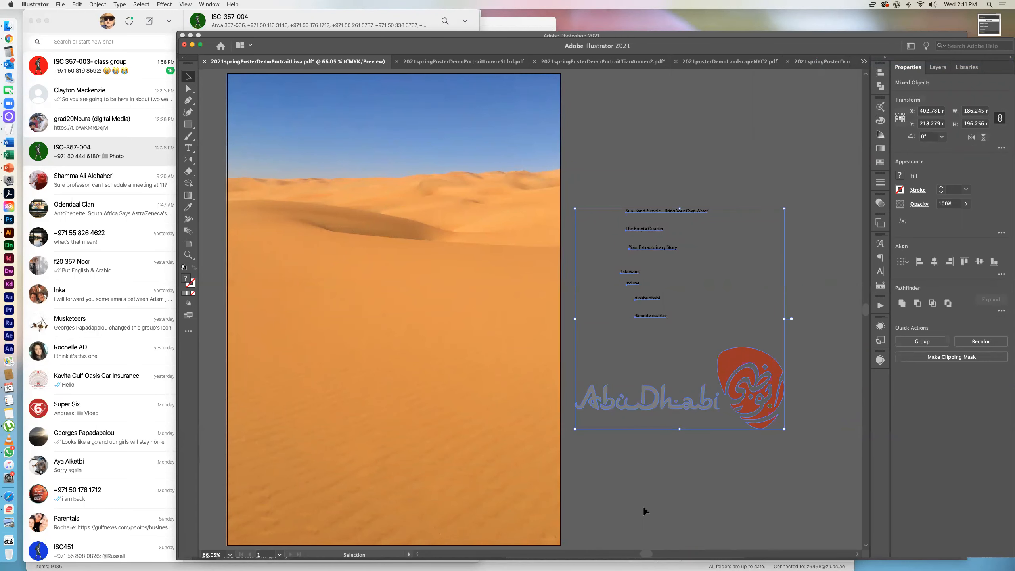
scroll(644, 507, left, 2)
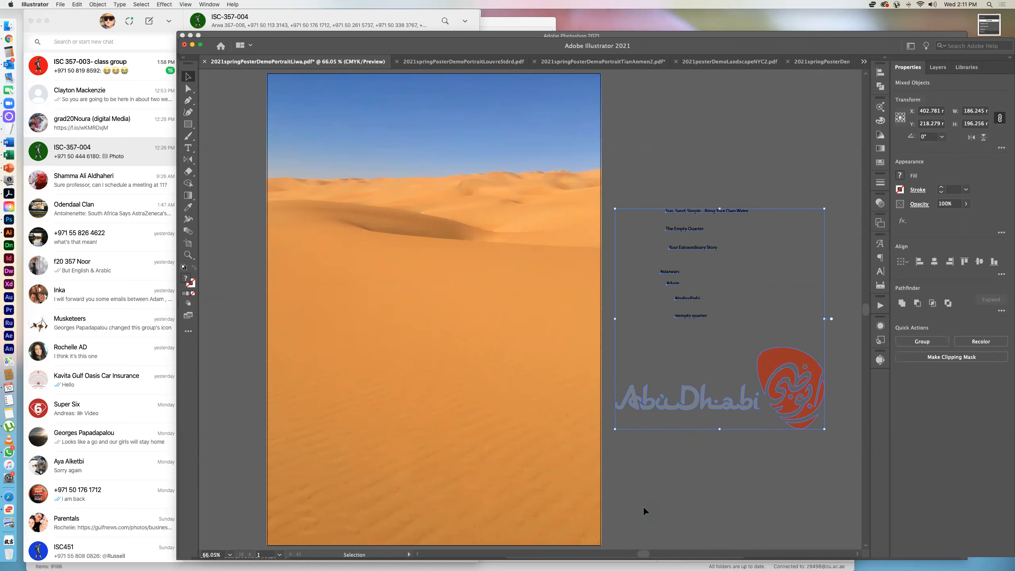
click(627, 149)
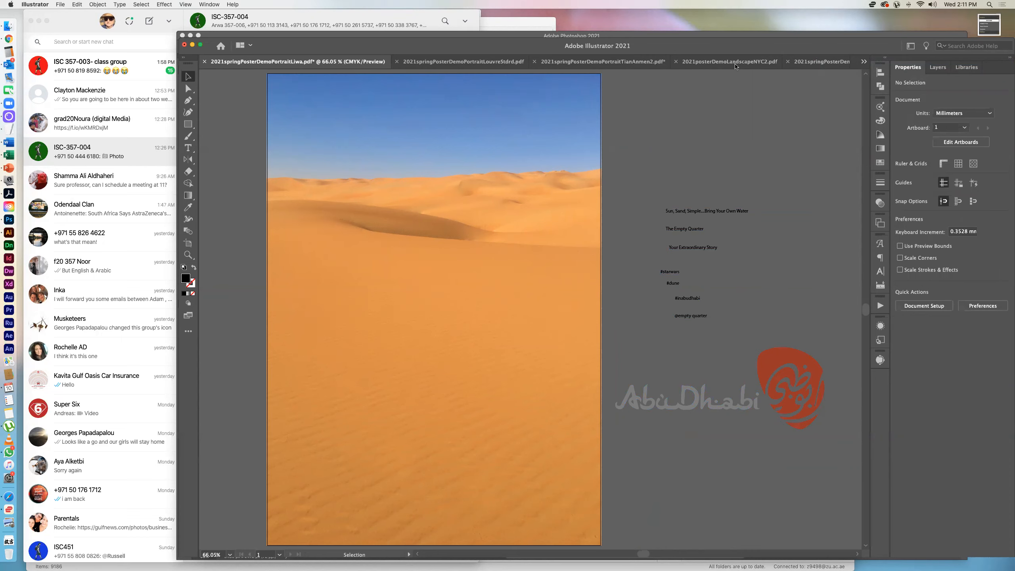
scroll(797, 85, right, 3)
scroll(797, 85, left, 4)
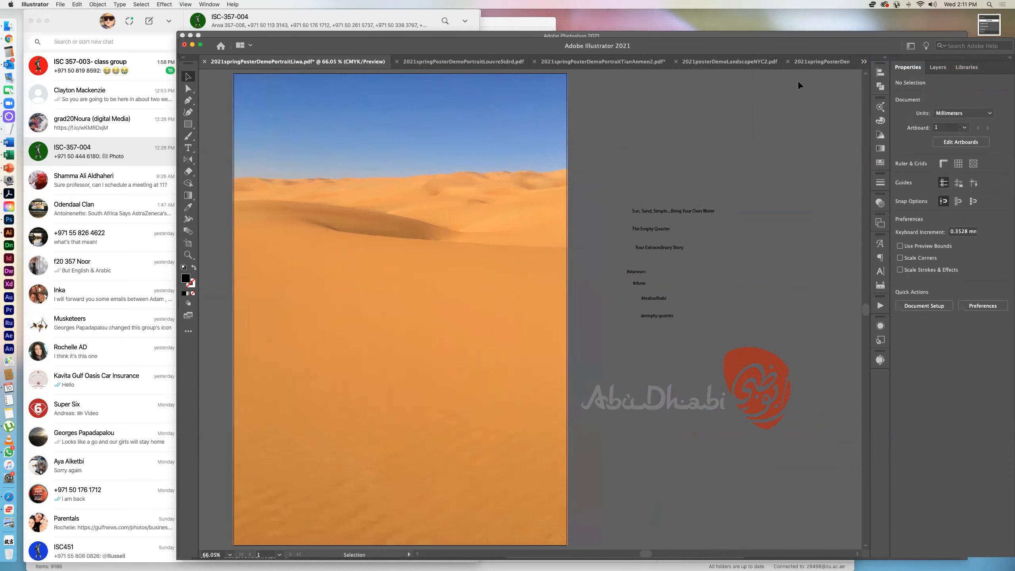
- Open the i-love-new-york-logo SVG file and copy the whole logo group
click(814, 68)
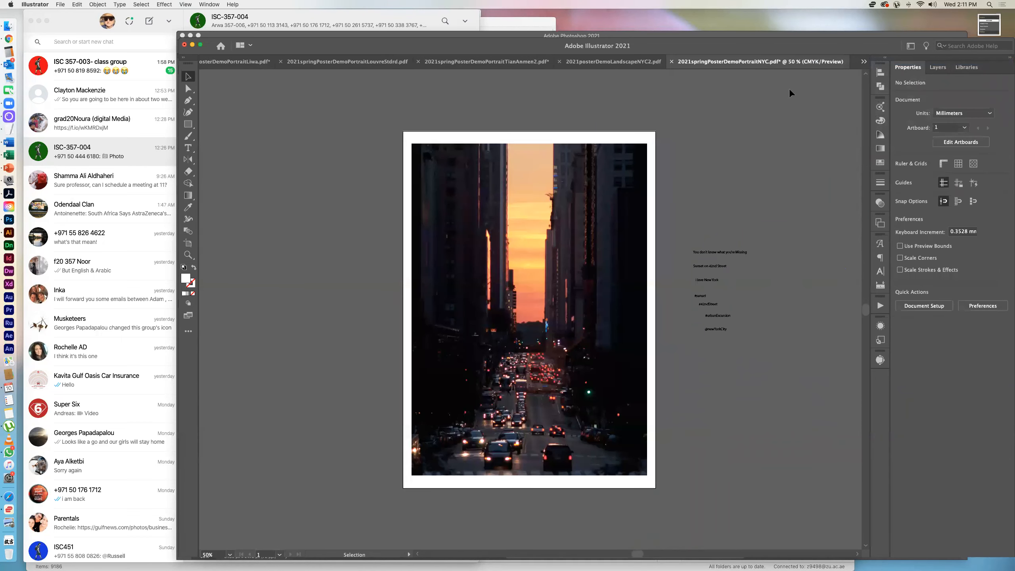
scroll(781, 89, right, 1)
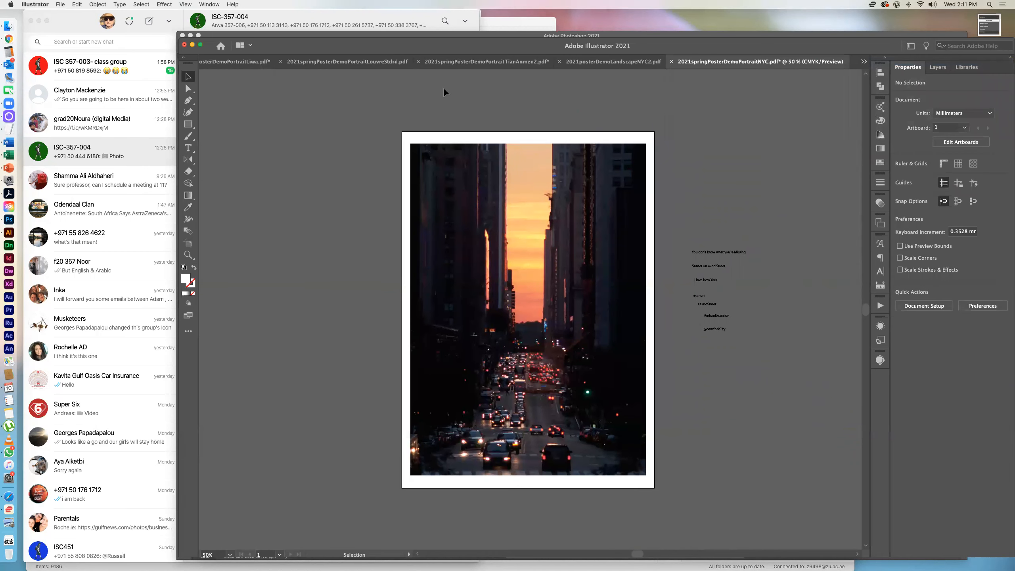
click(863, 62)
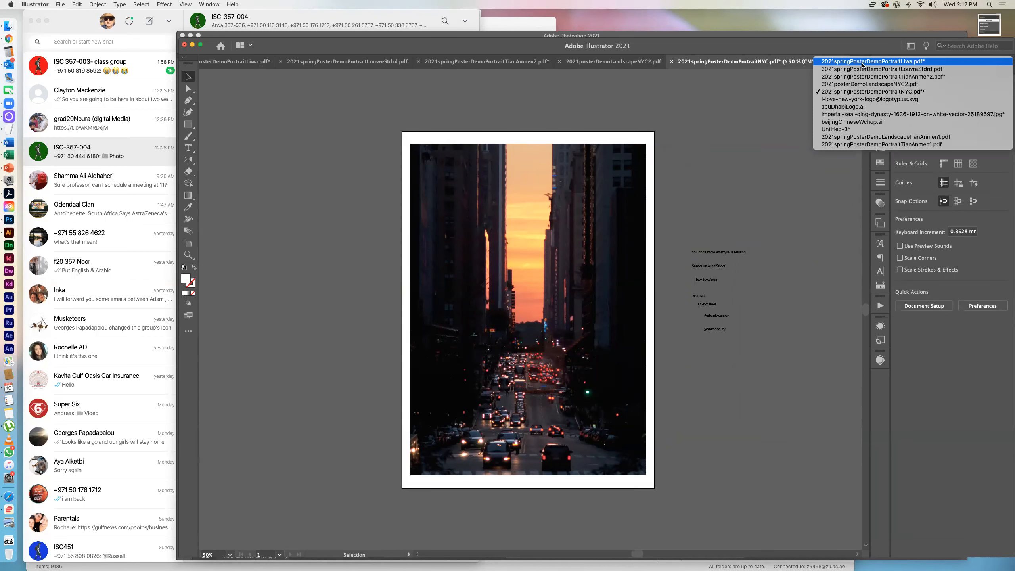
click(775, 116)
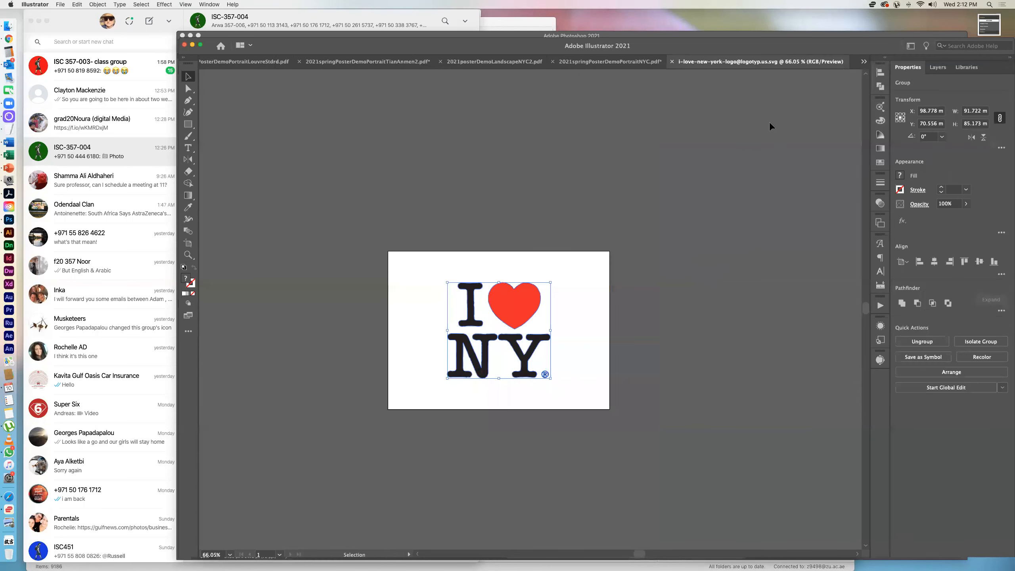
click(712, 237)
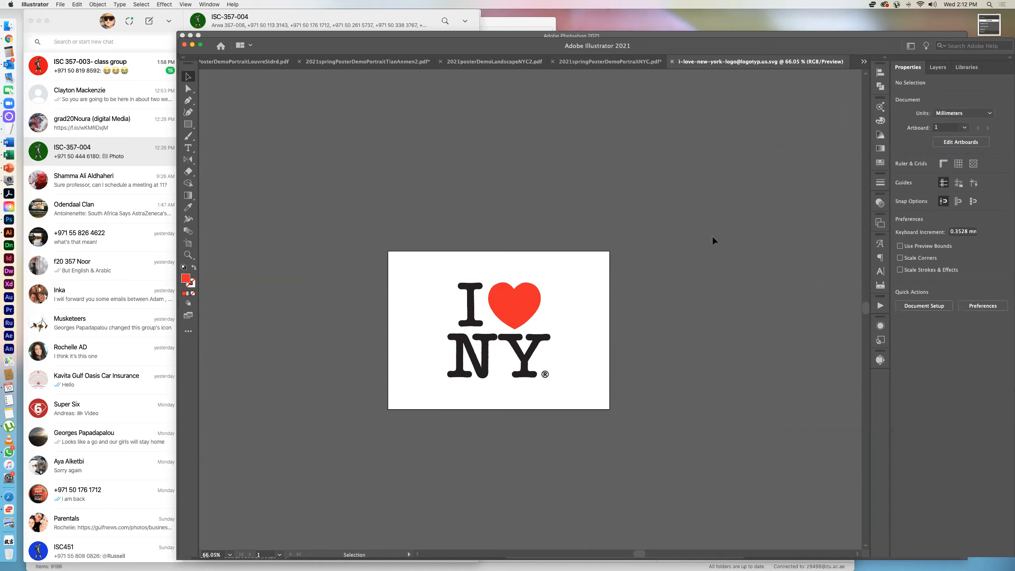
click(533, 311)
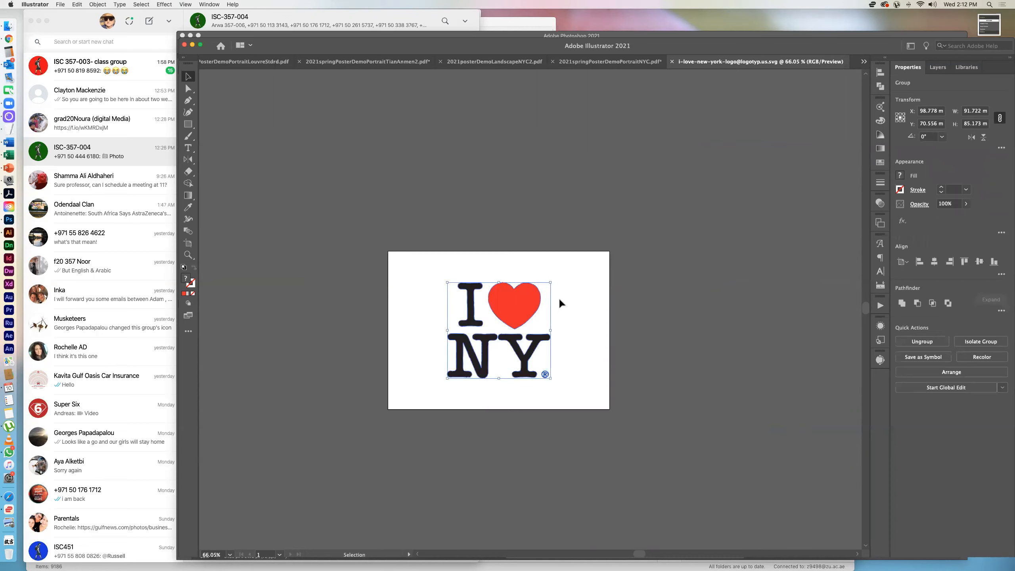
click(702, 299)
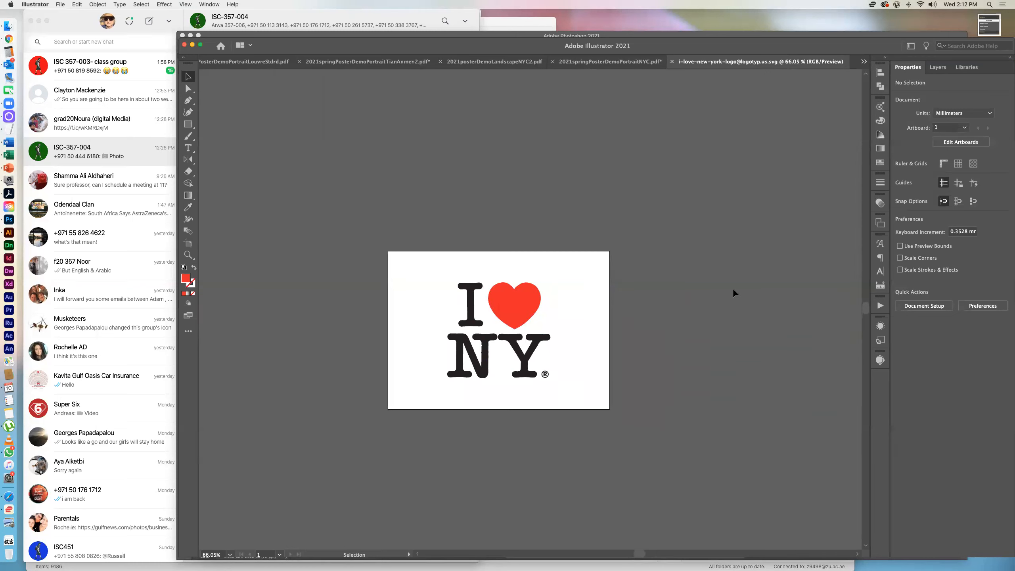
click(524, 323)
key(a)
key(v)
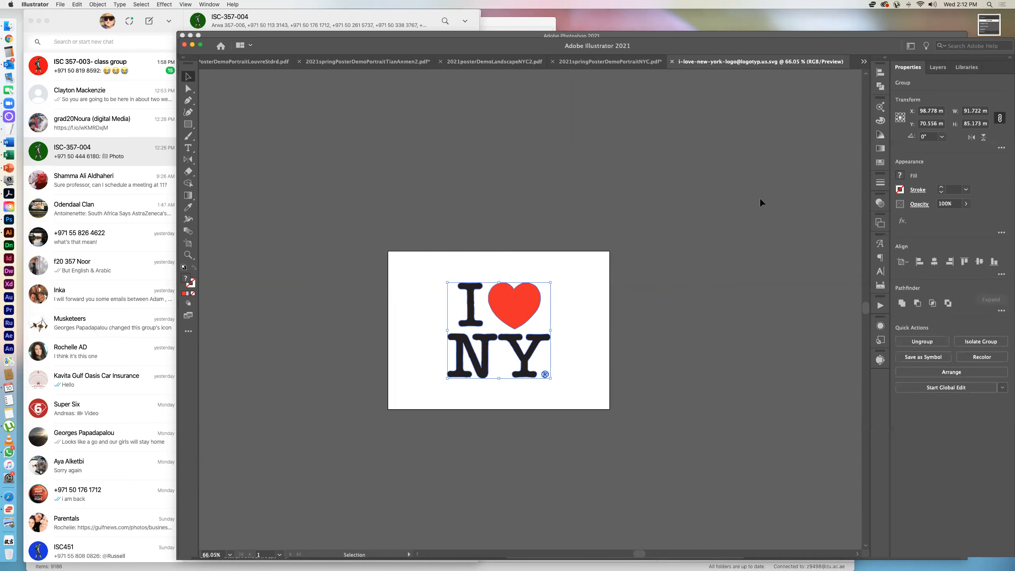
- Paste the I Love NY logo into 2021posterDemoLandscapeNYC2.pdf and place it in the poster's lower-right corner
click(497, 62)
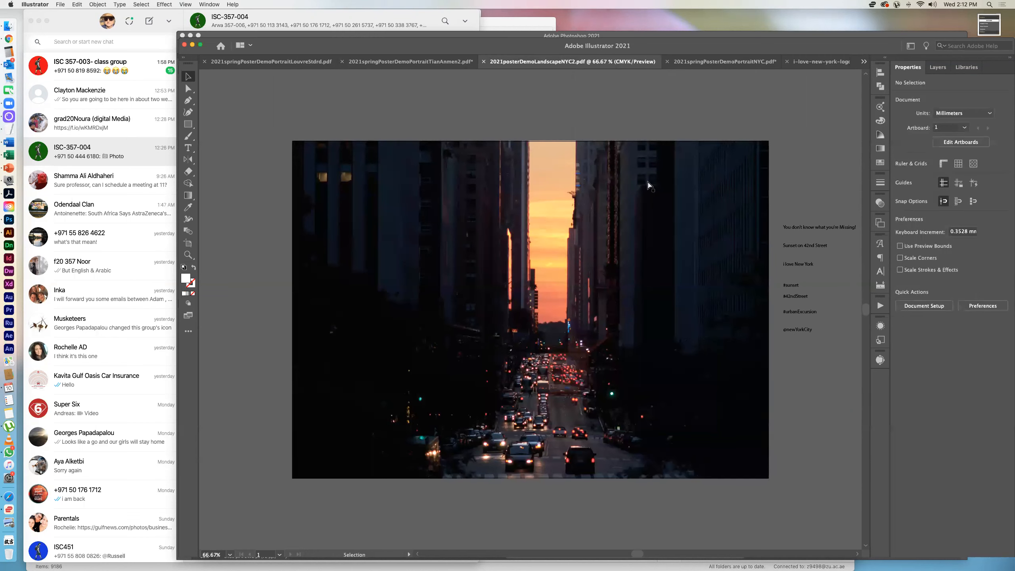
key(super+v)
drag(548, 304, 726, 407)
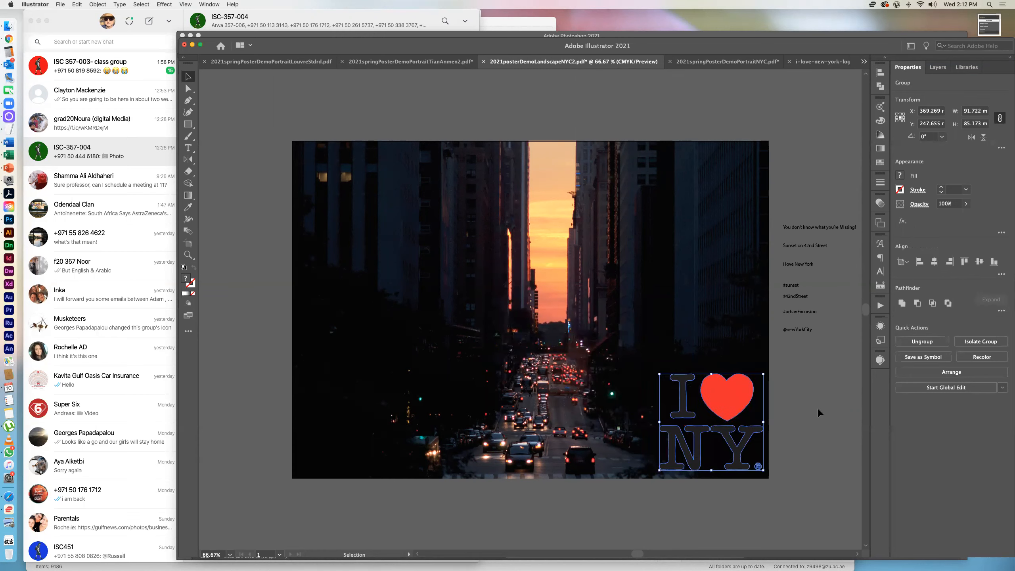
- Select only the logo's nested lettering group, without the heart, and fill it with white
click(937, 67)
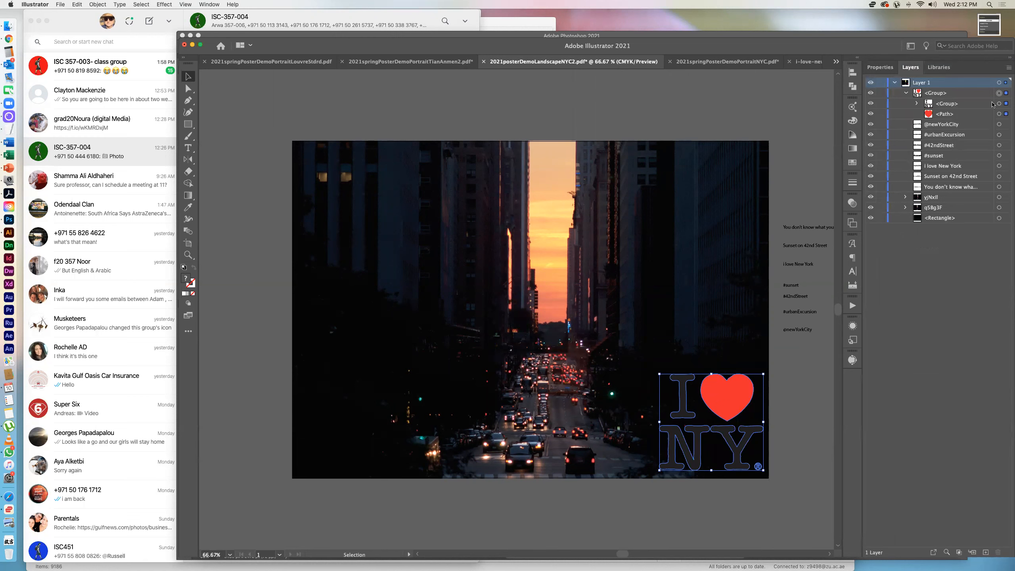
click(998, 104)
click(880, 67)
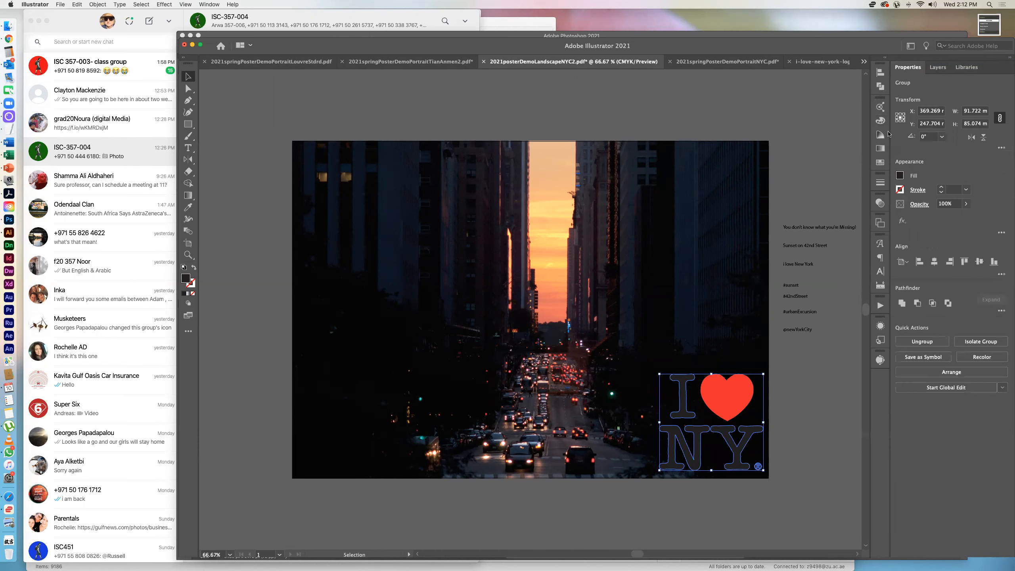
click(900, 176)
click(805, 211)
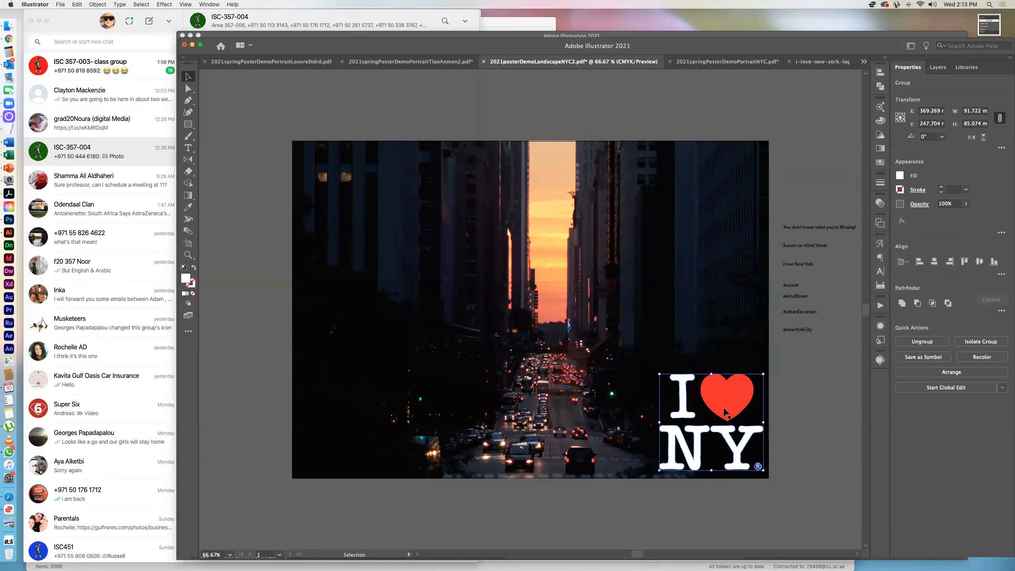
- Scale the selected white lettering group proportionally to 30 mm wide, anchored at its bottom-right reference point
click(904, 122)
double_click(981, 111)
text(30)
key(Return)
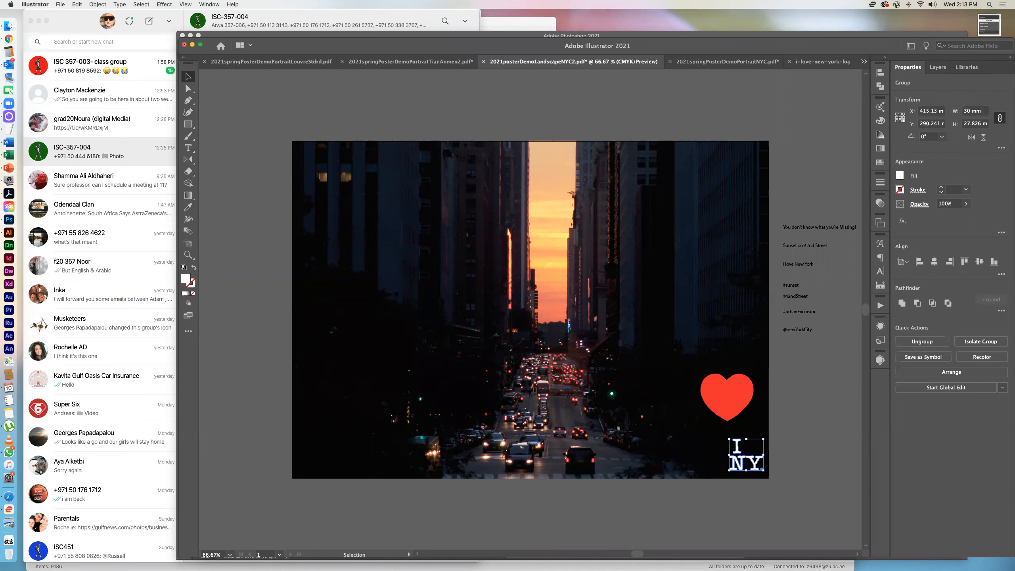
- Undo the lettering-only resize and scale the whole I Love NY logo group, heart included, proportionally to 30 mm wide
key(super+z)
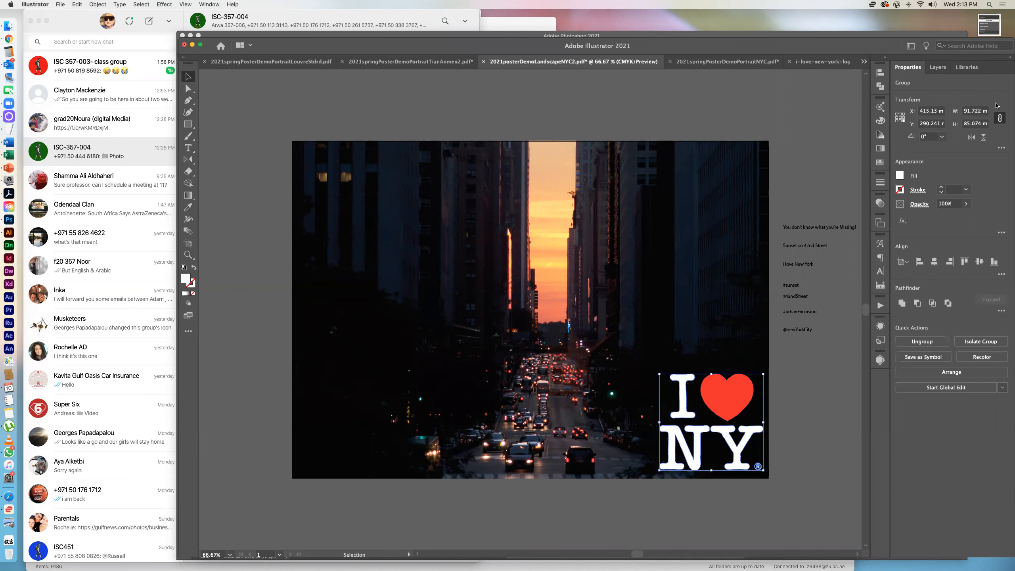
click(937, 67)
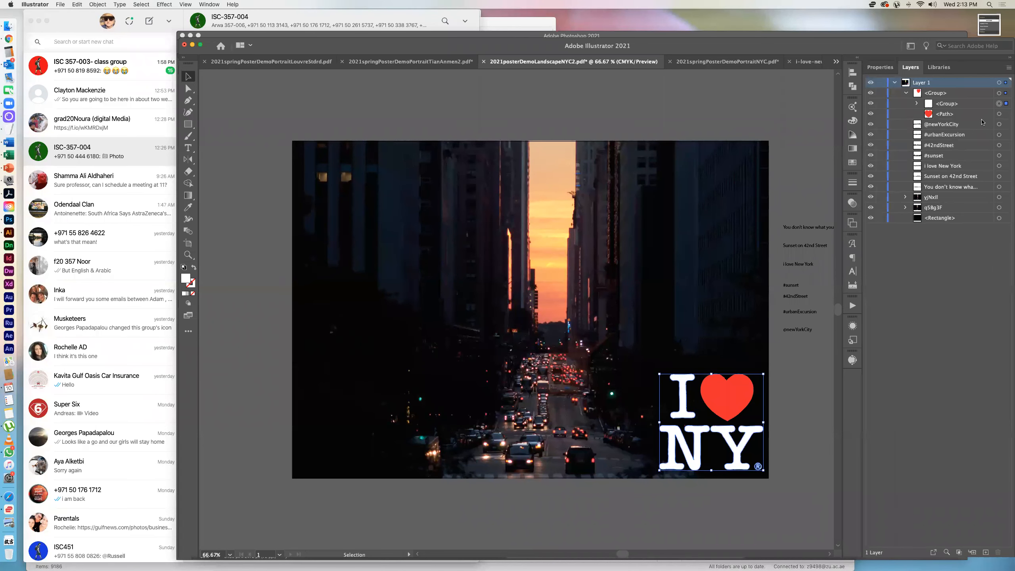
click(999, 93)
click(880, 67)
click(980, 111)
text(30)
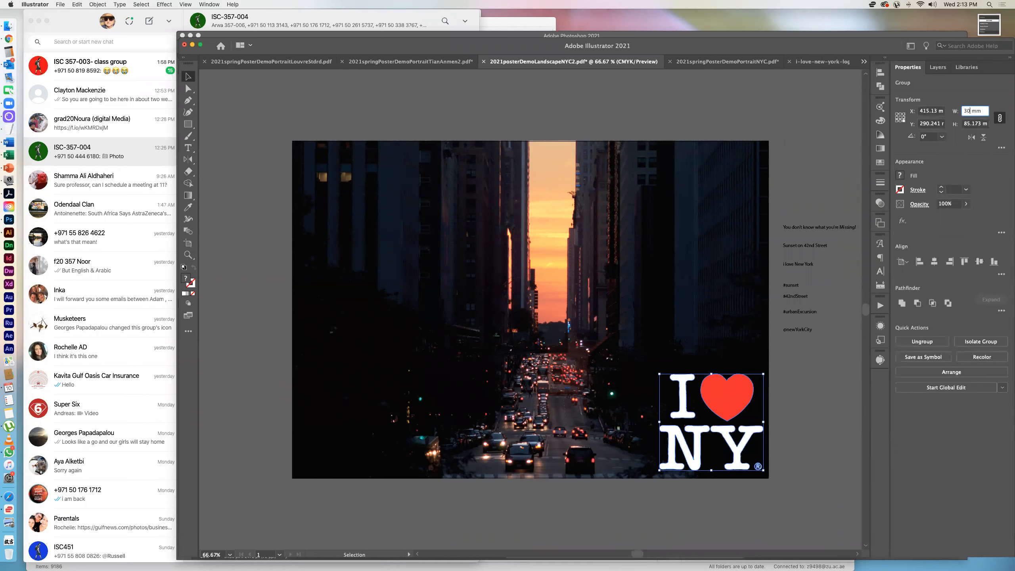
key(Return)
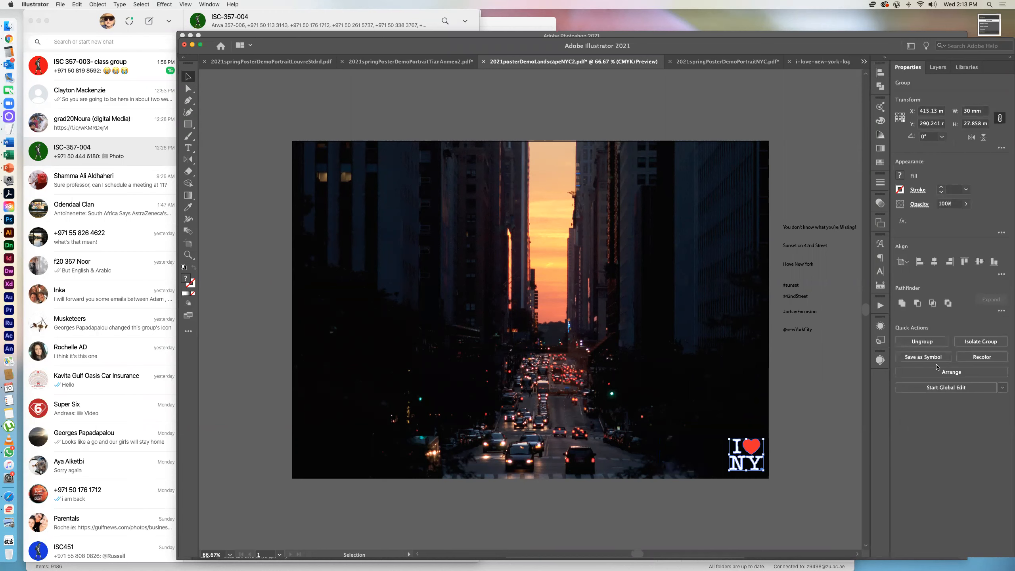
click(790, 423)
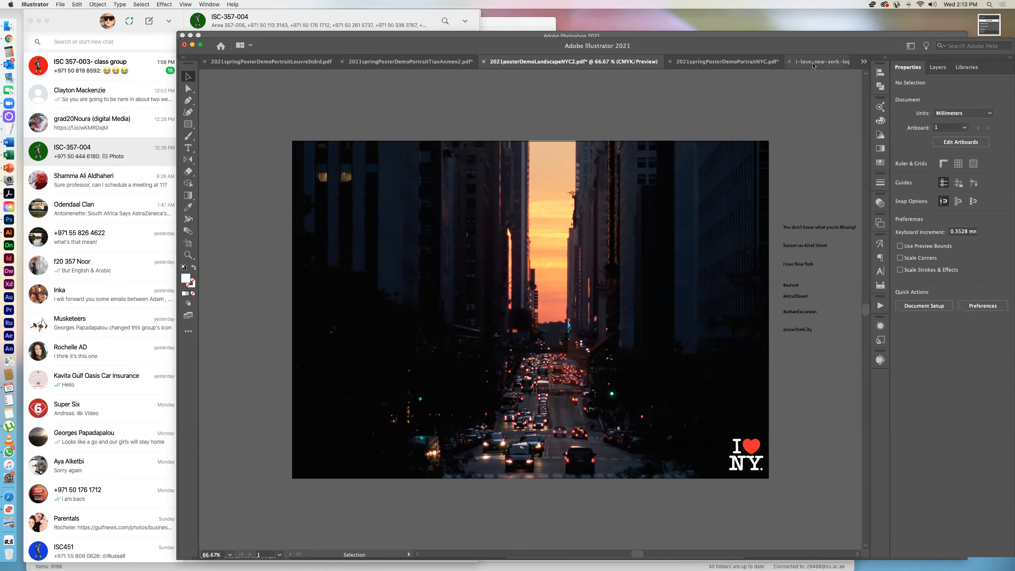
- Try pasting the original I Love NY logo from the SVG file into 2021springPosterDemoPortraitNYC.pdf, then delete the pasted copy
click(826, 61)
click(603, 331)
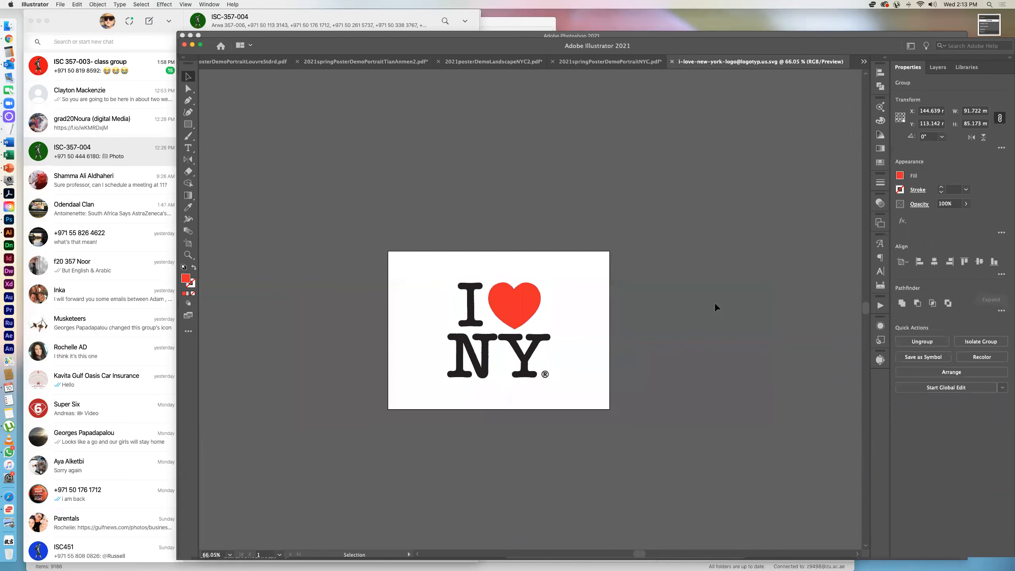
click(517, 310)
scroll(718, 307, up, 3)
scroll(719, 310, down, 3)
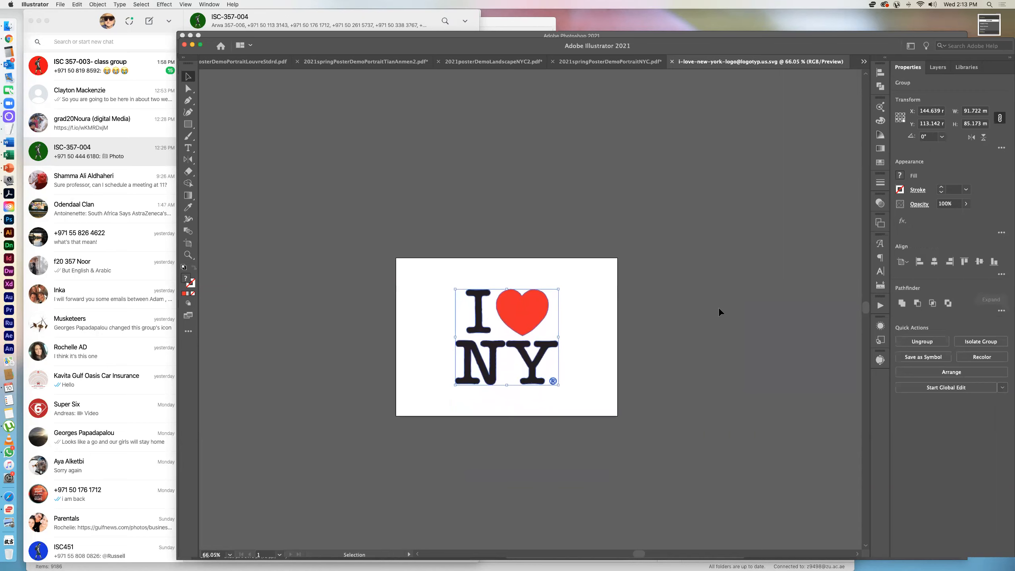
scroll(718, 307, down, 3)
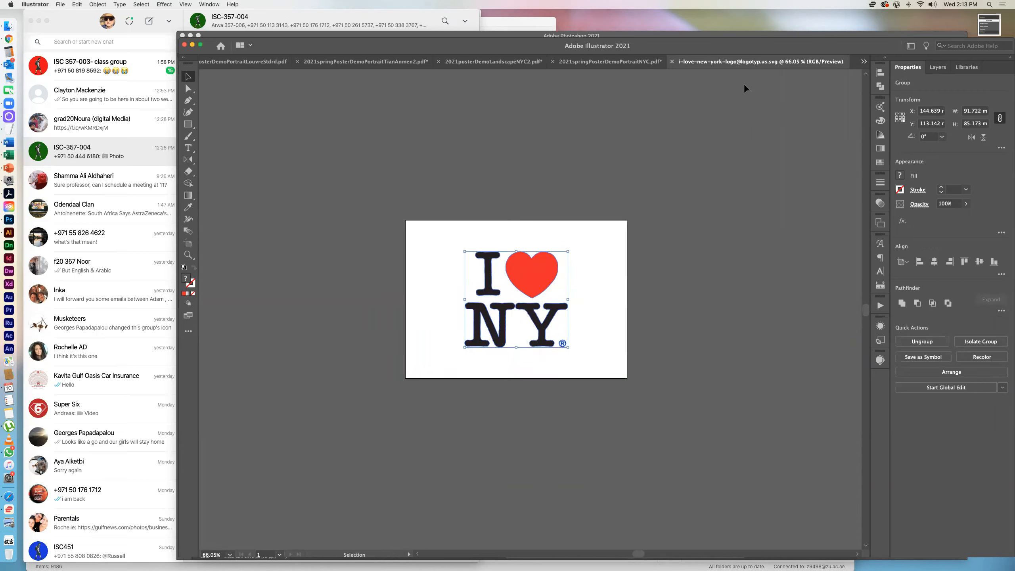
click(473, 64)
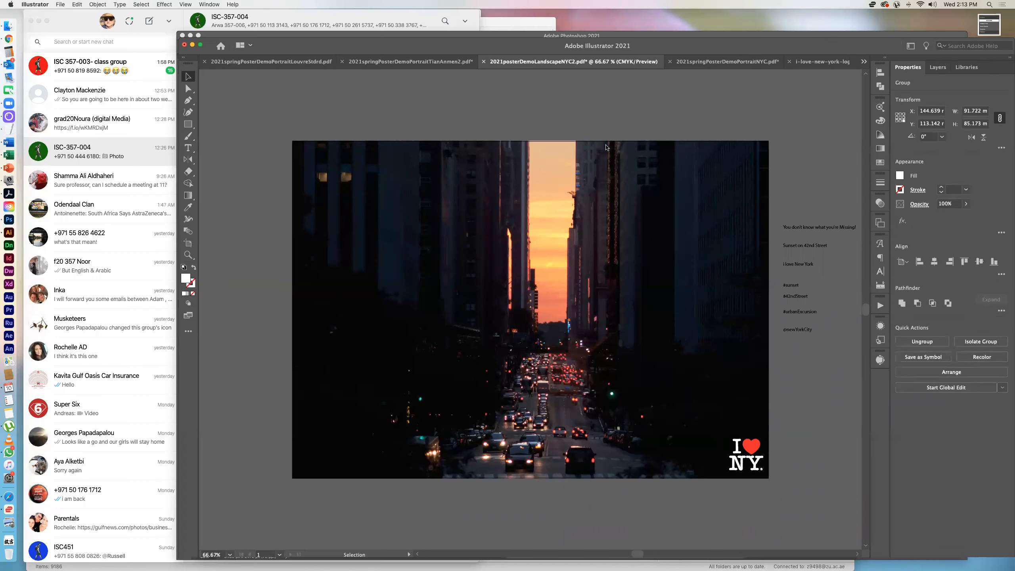
click(756, 466)
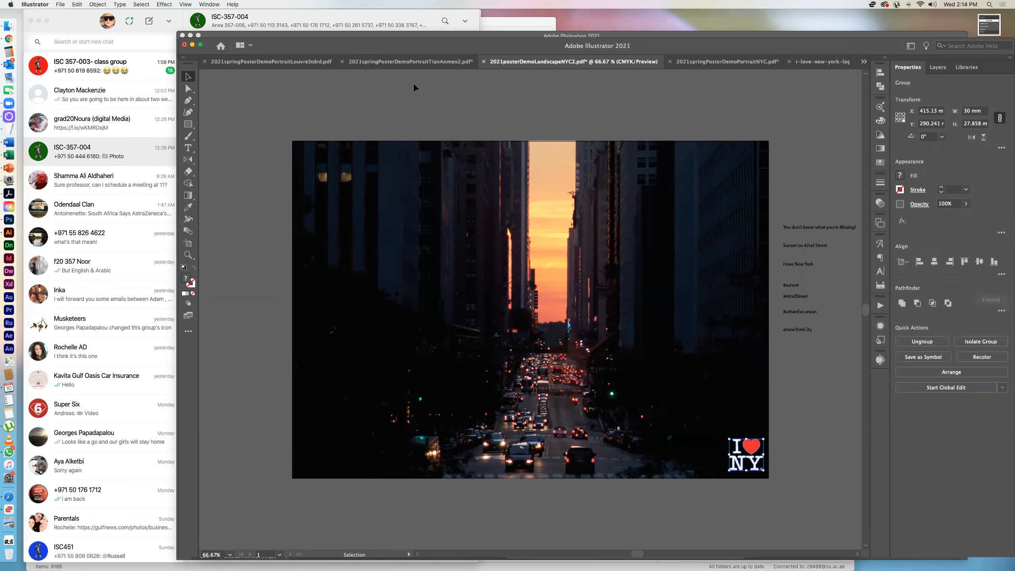
click(727, 64)
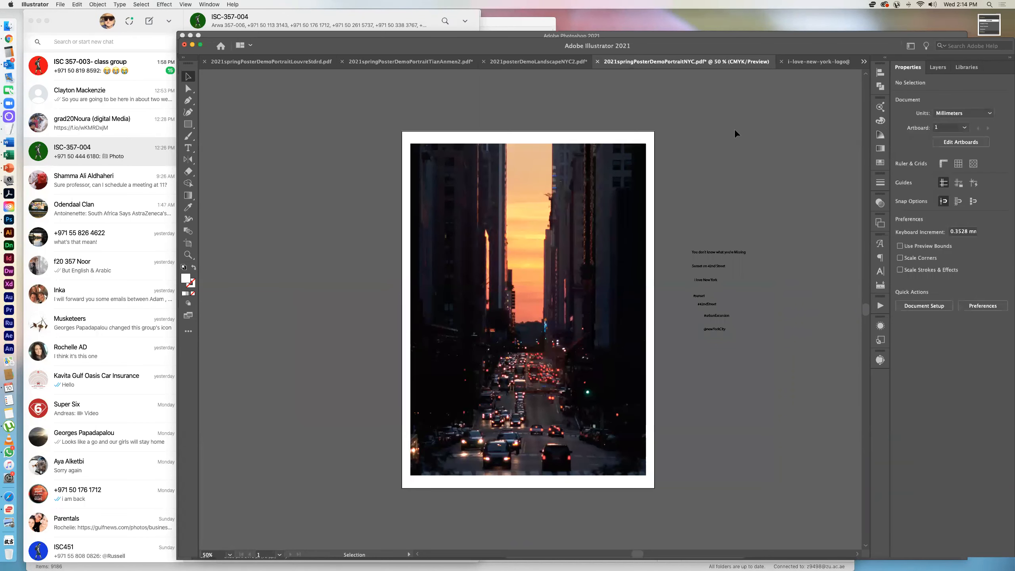
key(cmd+v)
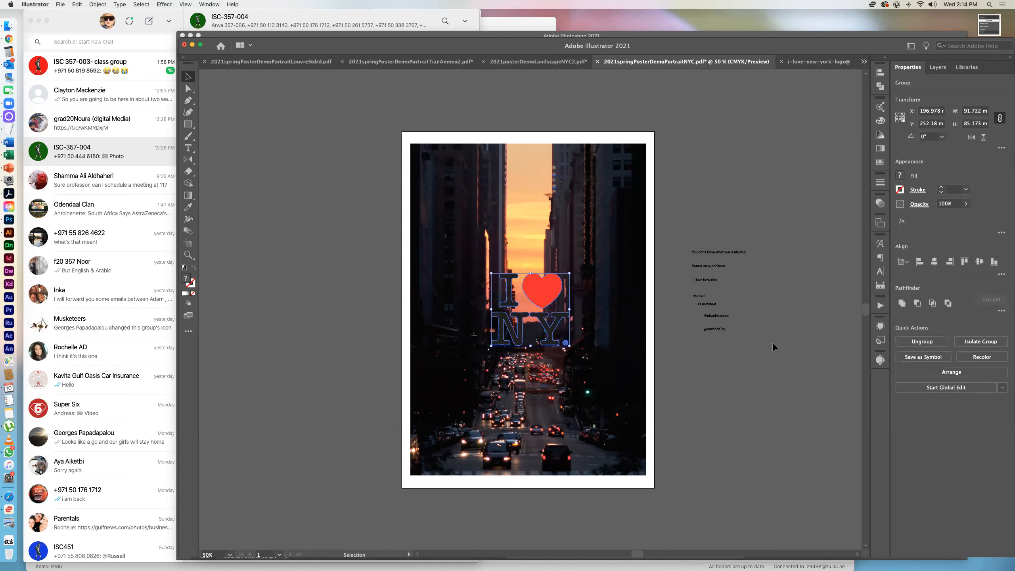
key(Delete)
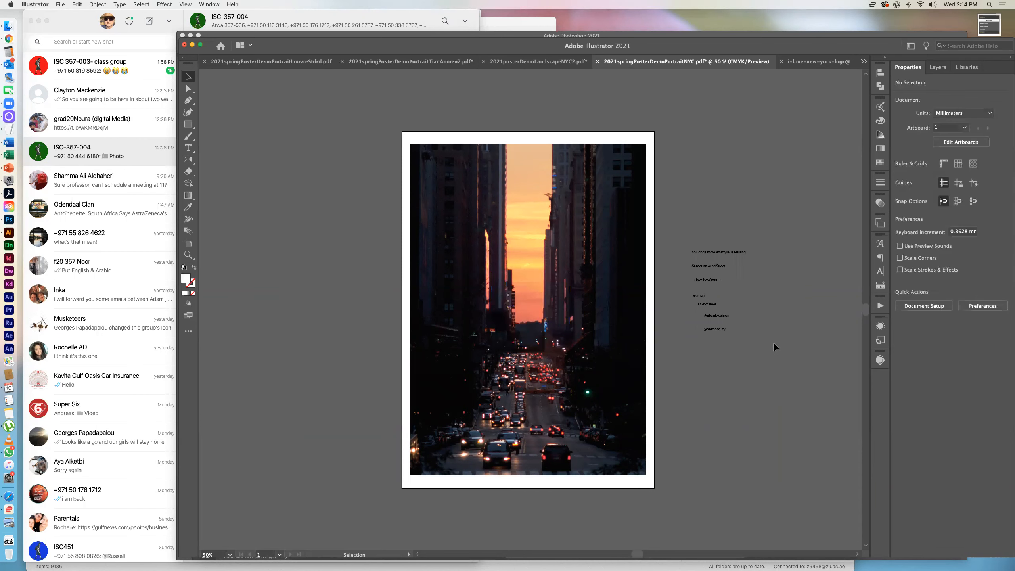
- Copy the resized white-lettered logo from the landscape poster into 2021springPosterDemoPortraitNYC.pdf and place it in the photo's lower-right corner
click(543, 64)
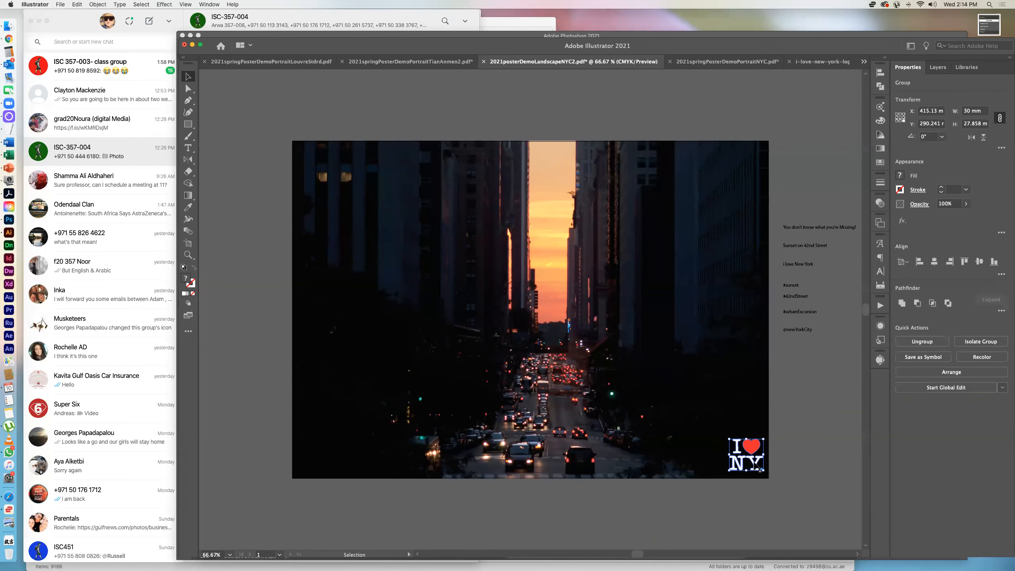
key(a)
key(v)
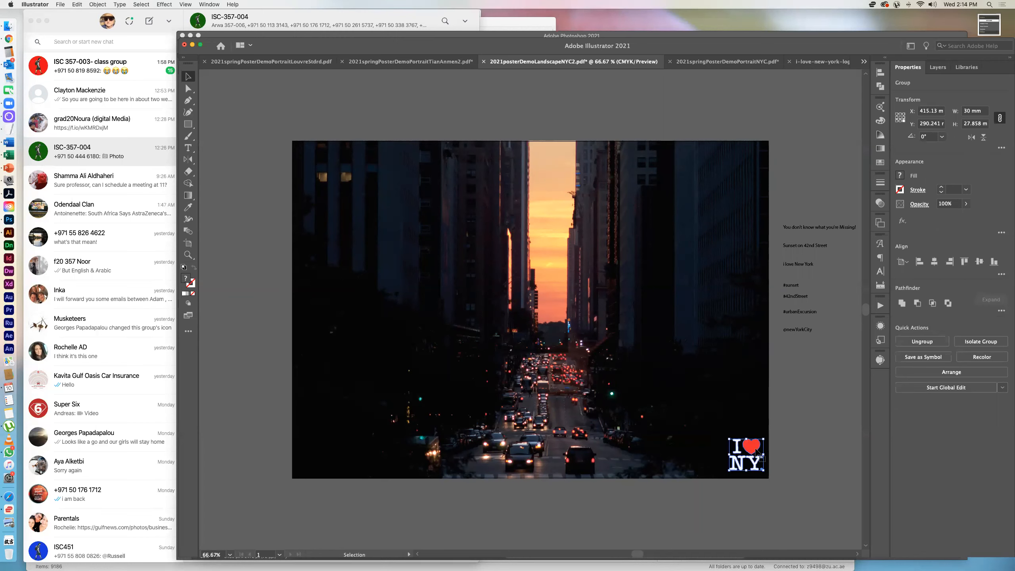
click(694, 63)
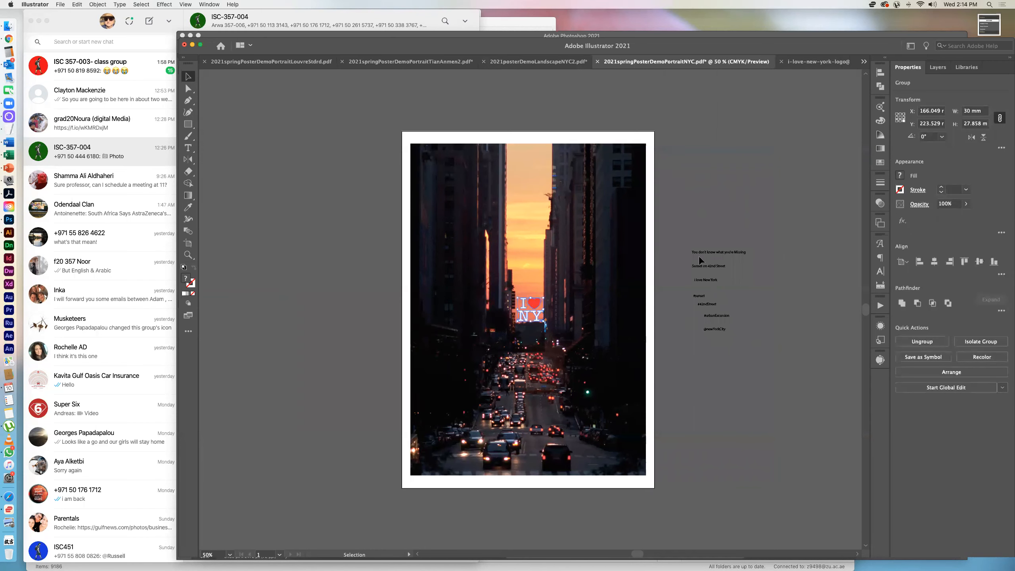
drag(539, 324, 640, 470)
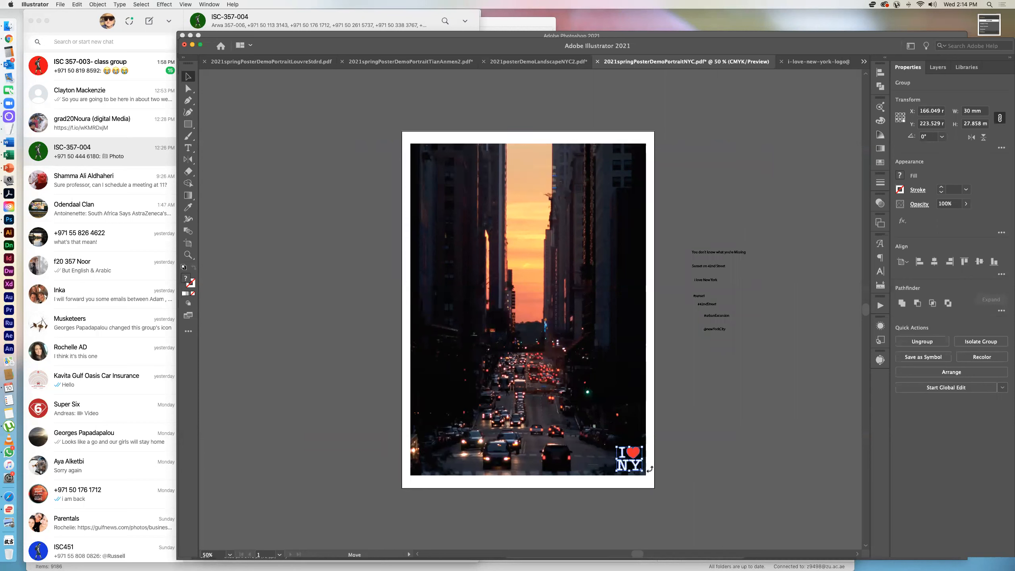
click(700, 461)
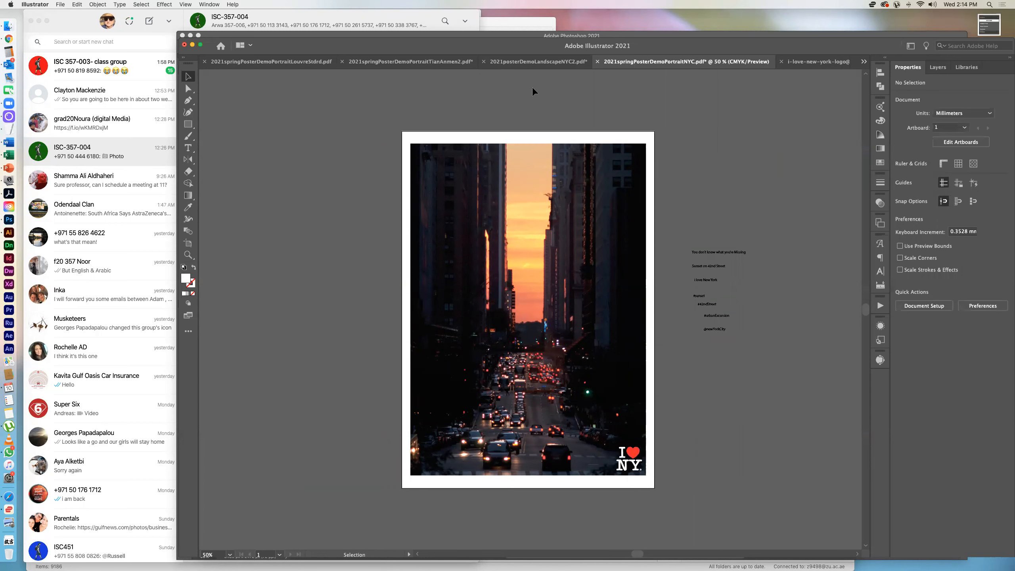
- Save the portrait and landscape New York posters and 2021springPosterDemoPortraitTianAnmen2.pdf
key(a)
click(557, 62)
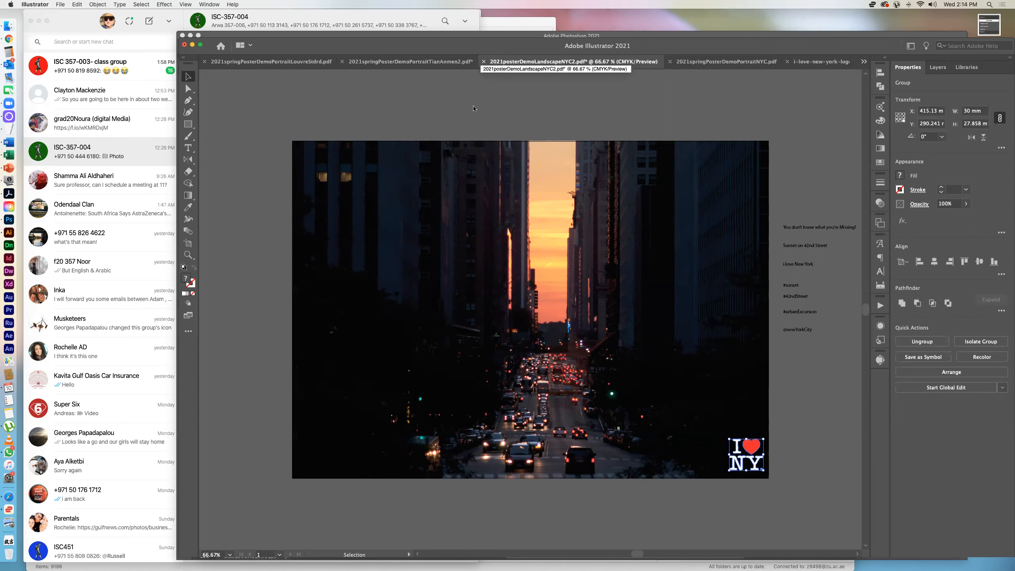
key(super+s)
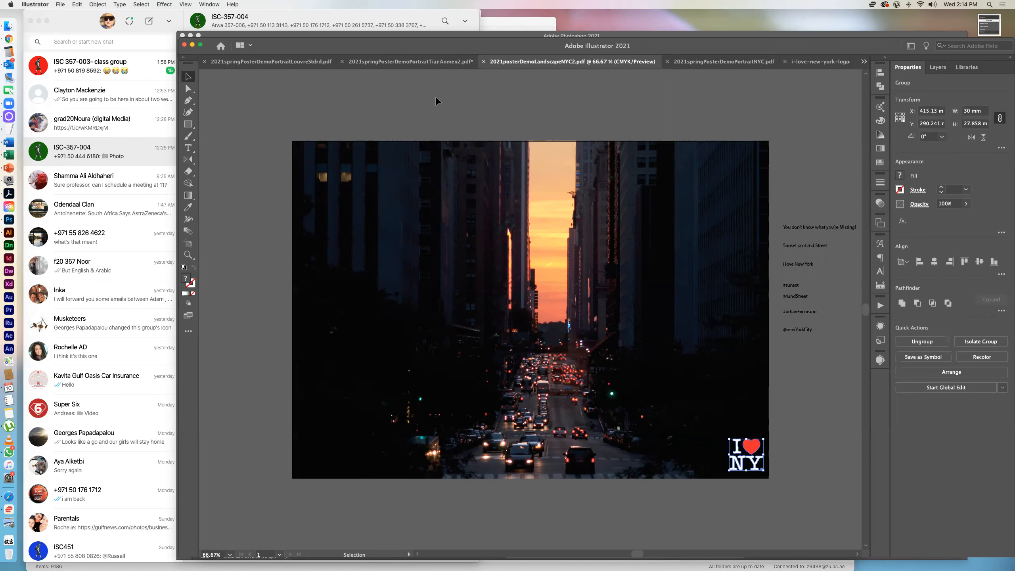
click(397, 64)
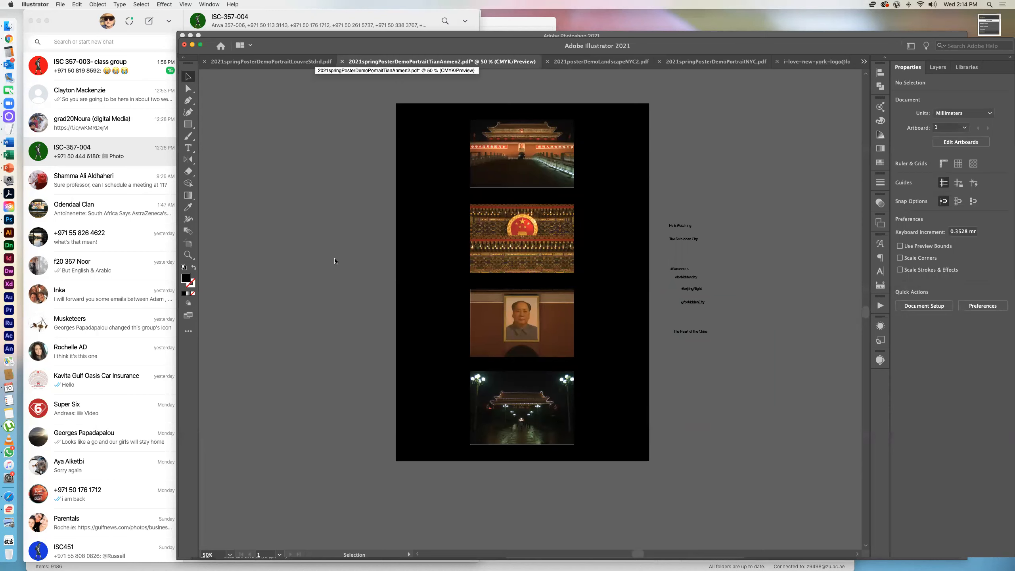
key(super+s)
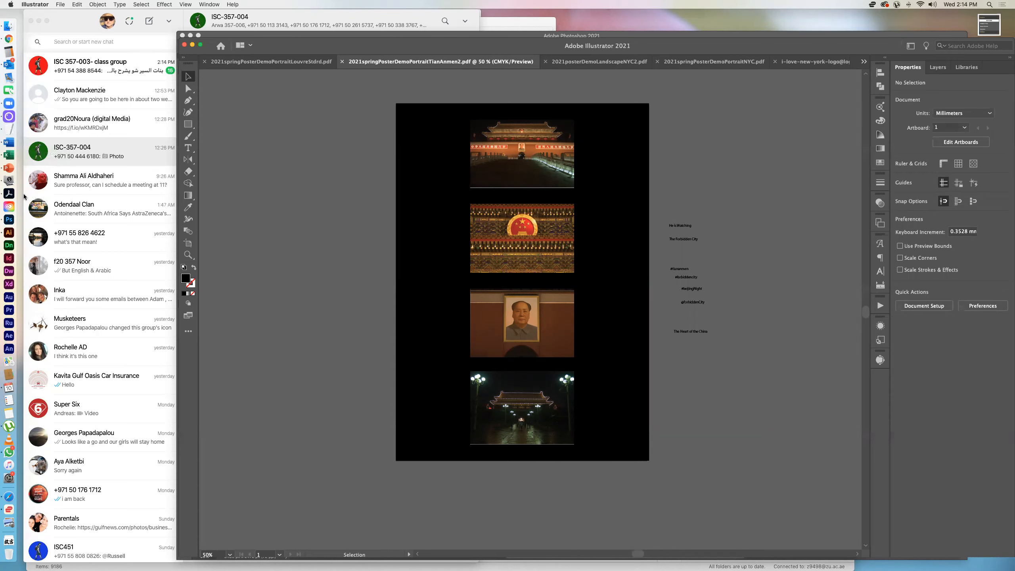
- Switch to Photoshop, close 201107beiQingTombFilters.jpg and bring up beijingChineseWchop.psd
click(9, 219)
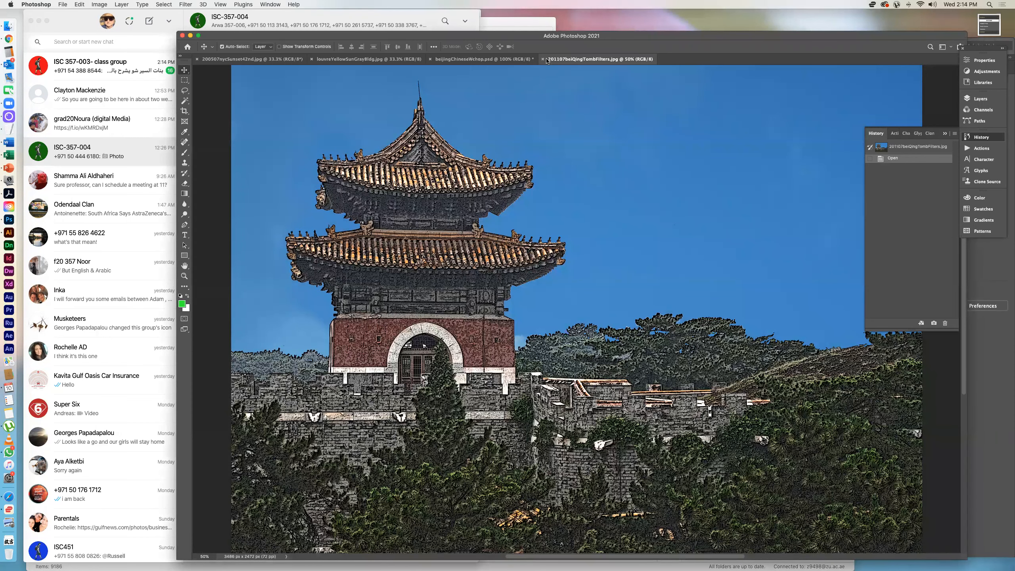
click(542, 59)
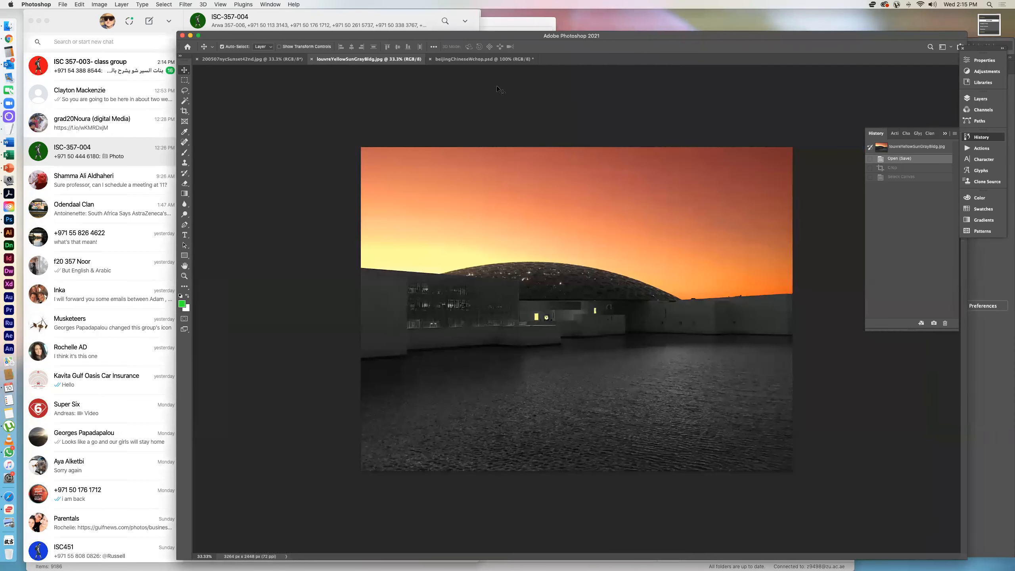
click(480, 58)
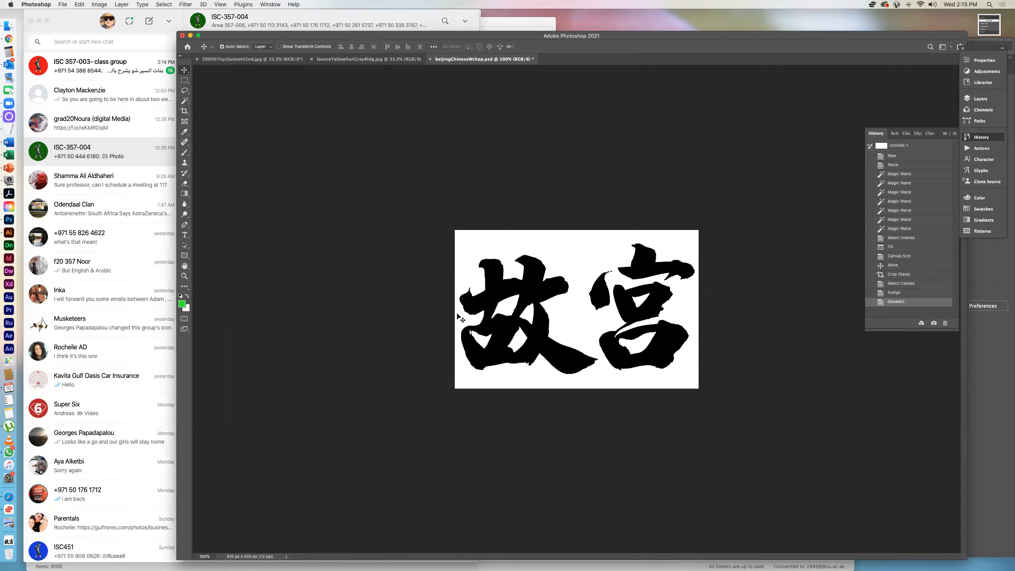
- Select the black Chinese characters on Layer 1 by selecting the surrounding area with the Magic Wand and inverting the selection
click(184, 104)
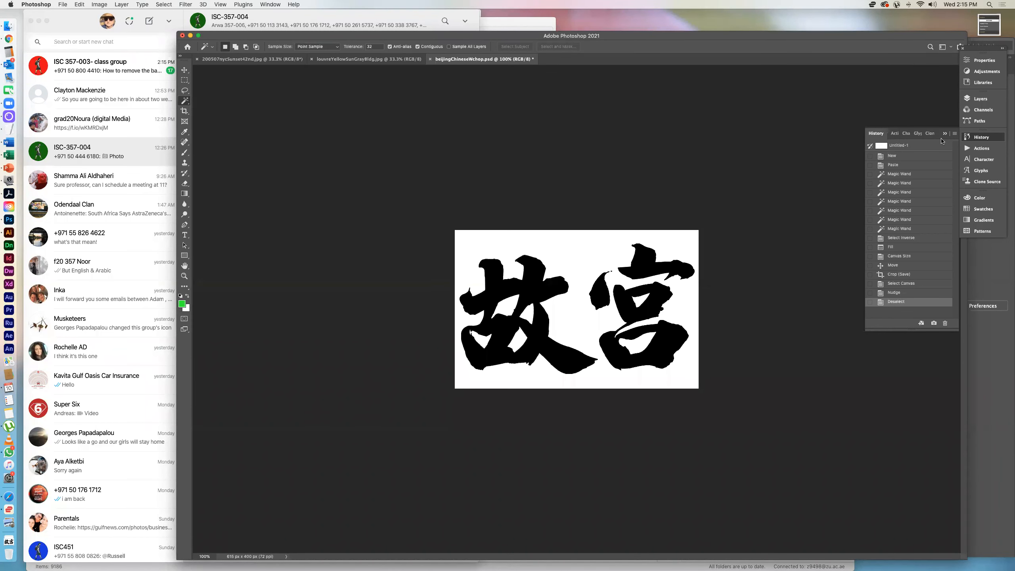
click(980, 101)
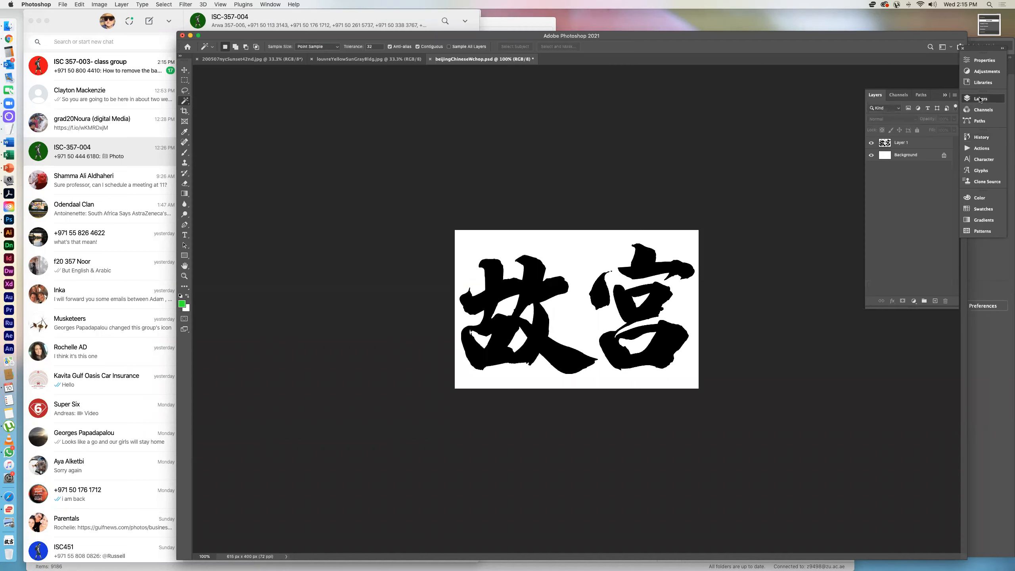
click(929, 144)
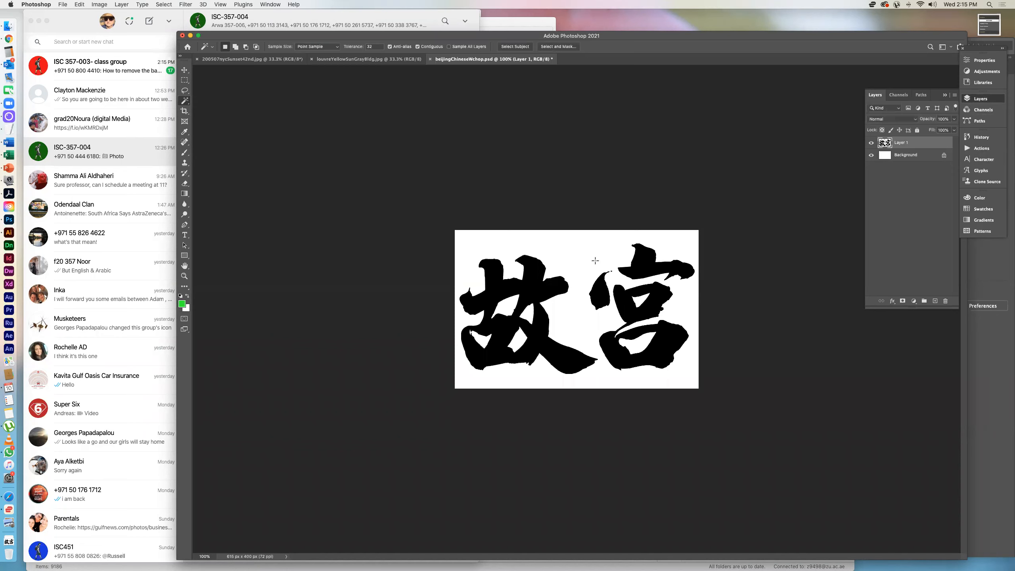
click(579, 254)
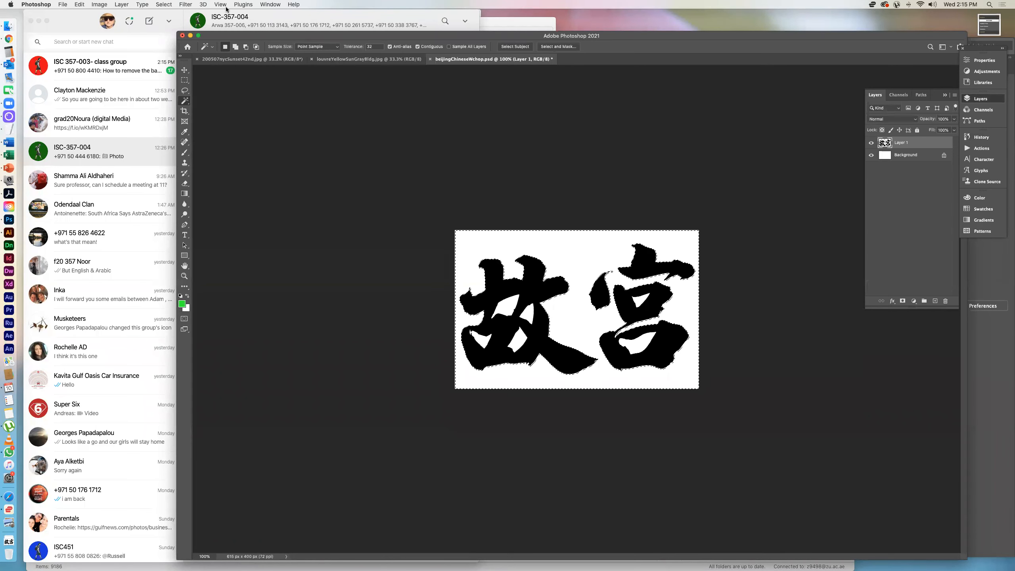
click(164, 7)
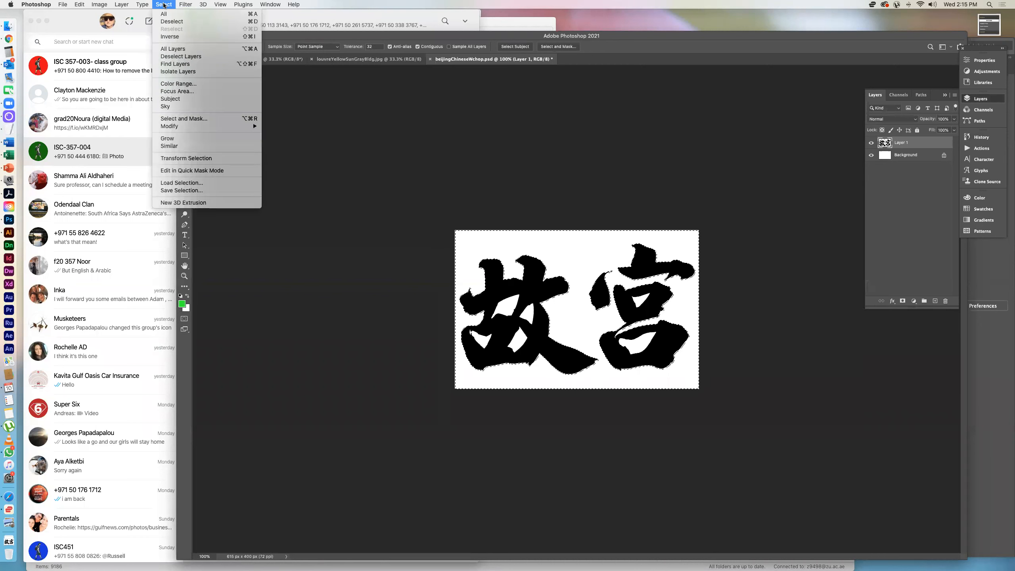
click(171, 40)
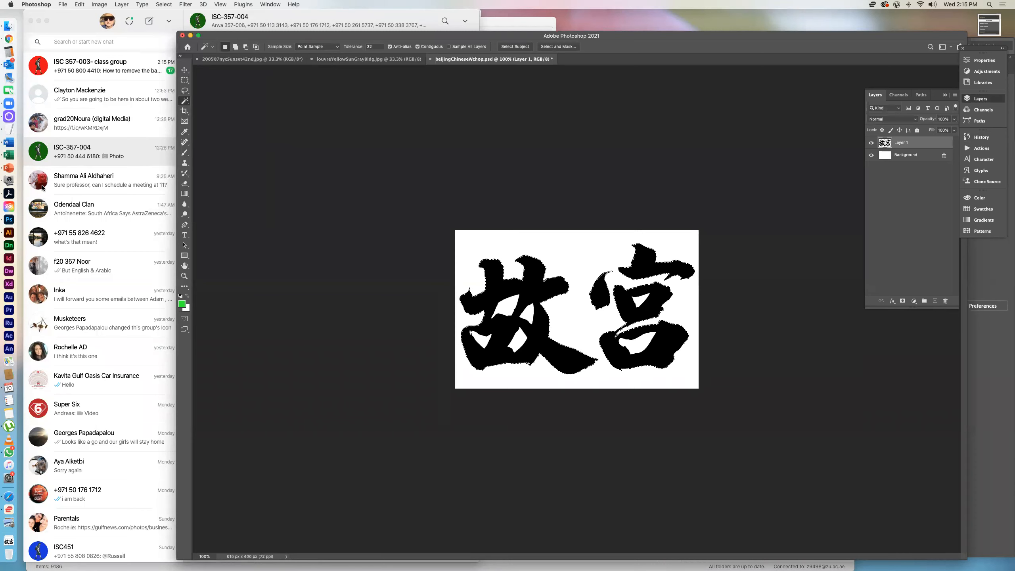
- Switch to Illustrator, paste the Chinese characters into 2021springPosterDemoPortraitTianAnmen2.pdf and place them beside the artboard's lower-right corner
click(9, 232)
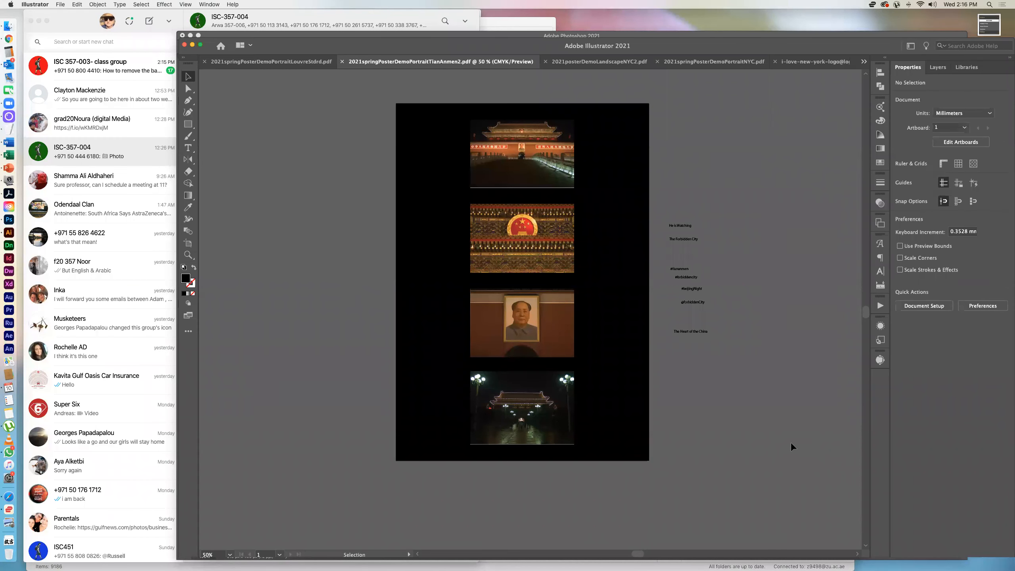
key(super+v)
drag(596, 331, 822, 451)
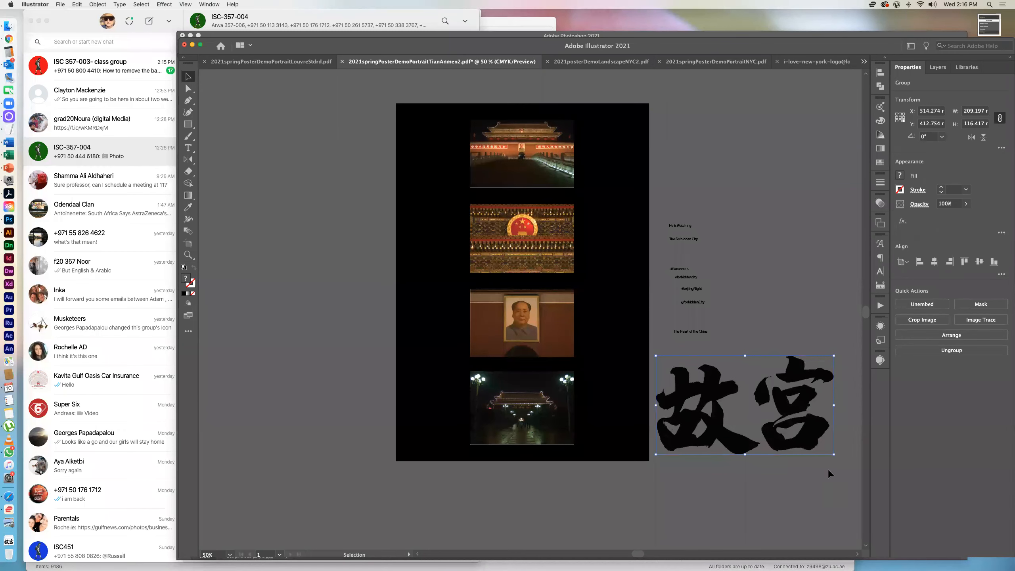
- Target the pasted characters image within its group on Layer 1, open Image Trace and place the characters beside the artboard's lower-left side
click(937, 68)
click(905, 94)
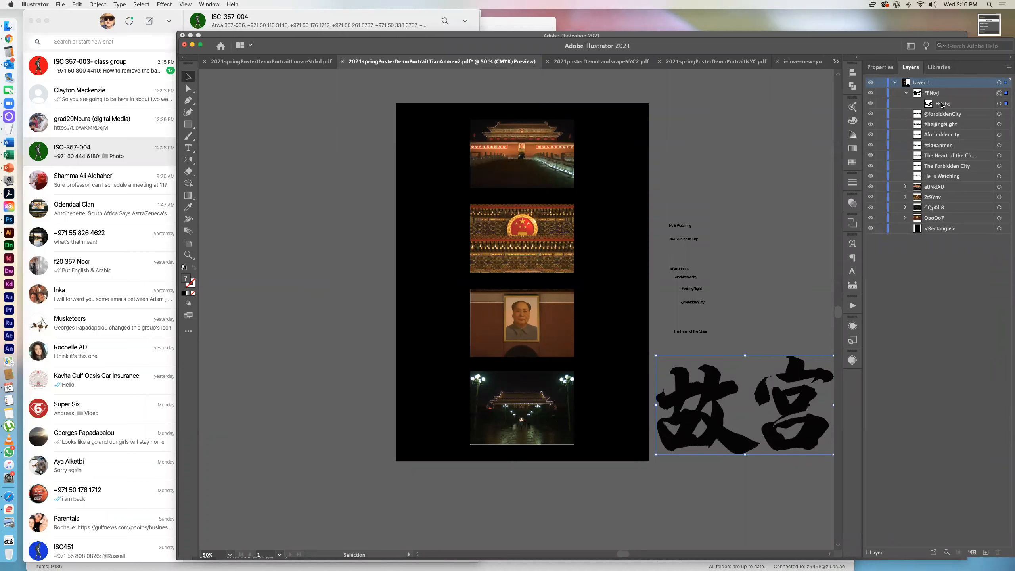
click(1000, 104)
click(204, 4)
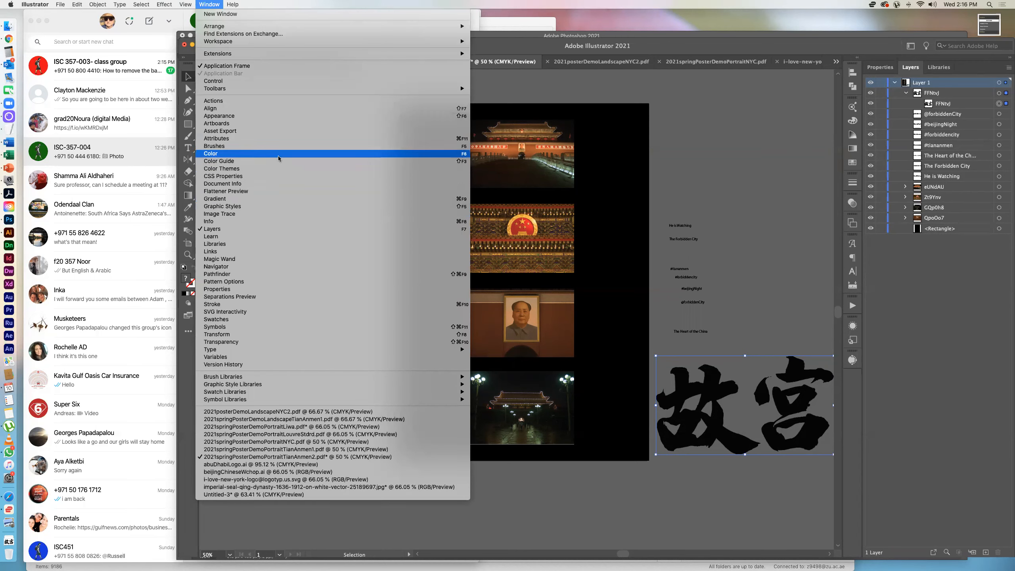
click(279, 213)
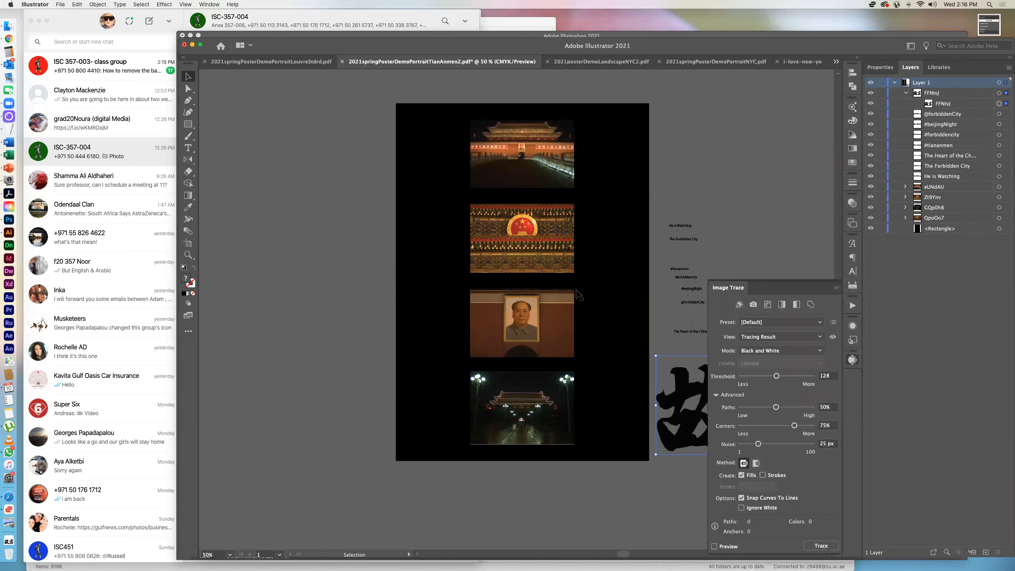
mouse_move(683, 390)
mouse_down()
mouse_move(388, 382)
mouse_move(234, 347)
mouse_up()
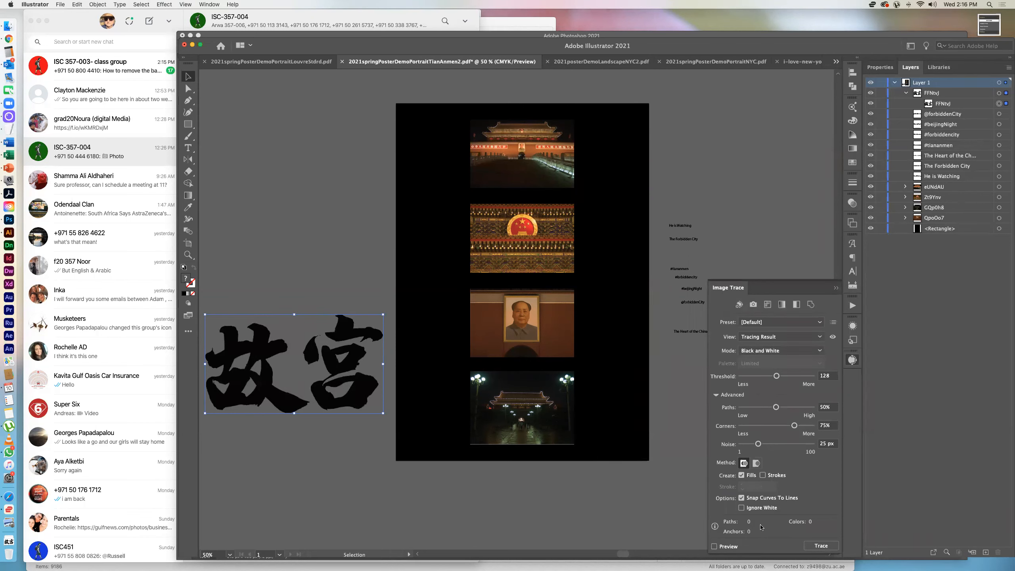
- Compare the Chinese characters with and without the default Black and White trace preview
click(720, 548)
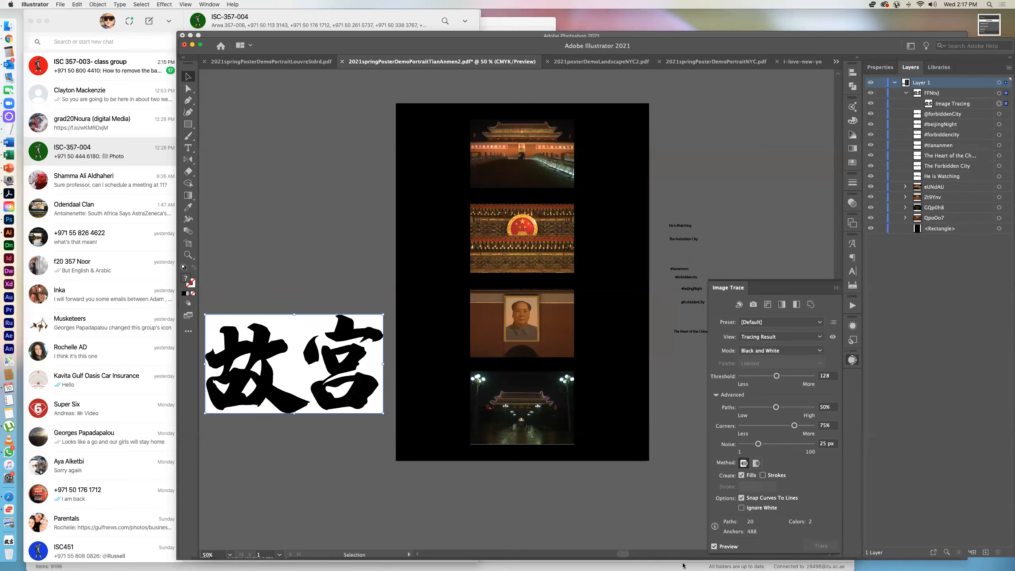
click(714, 547)
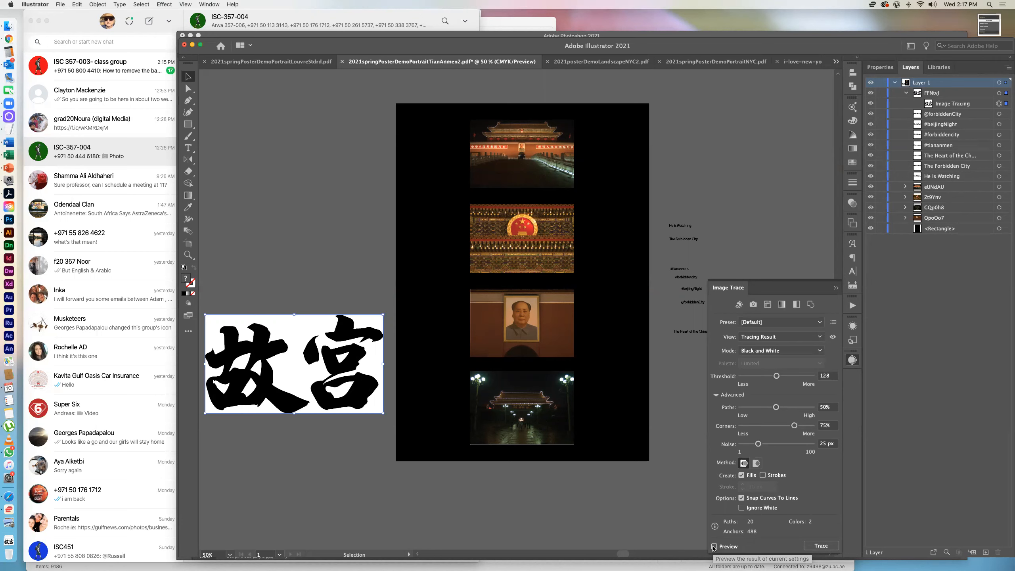
click(714, 547)
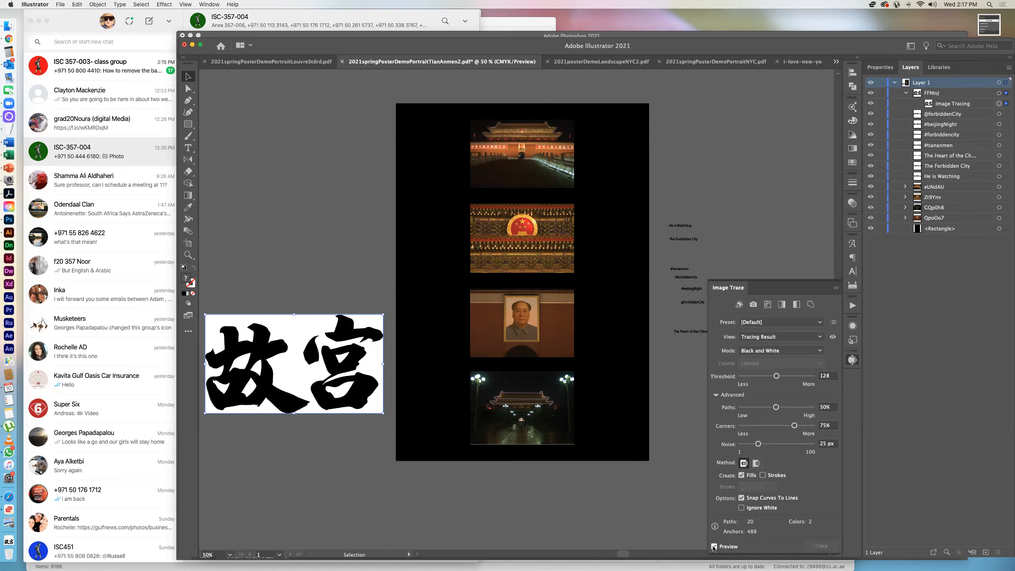
click(714, 547)
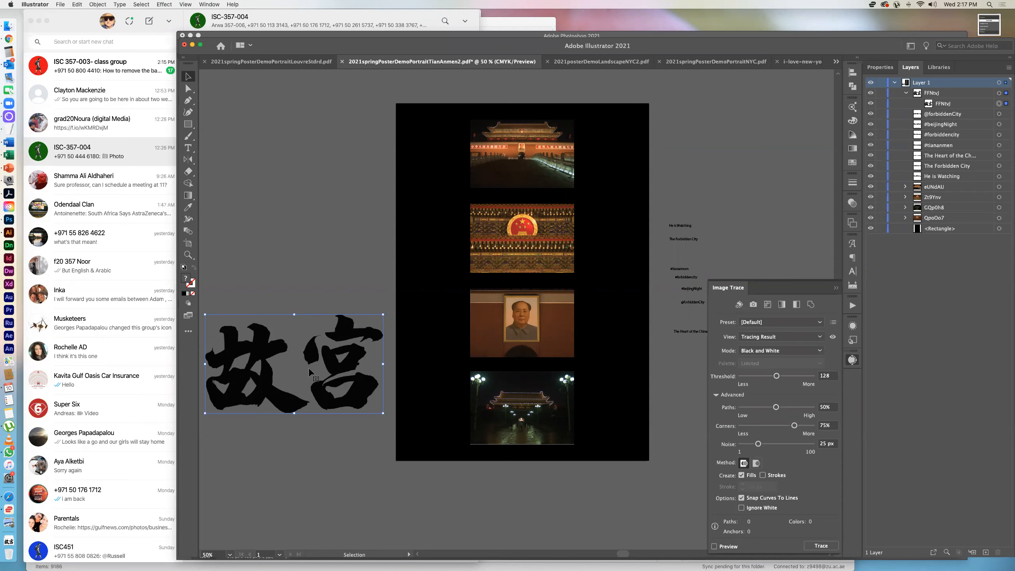
- Trace the Chinese characters image with the Default preset in Black and White mode at threshold 128
key(a)
key(v)
key(super+equal)
key(super+equal)
key(super+equal)
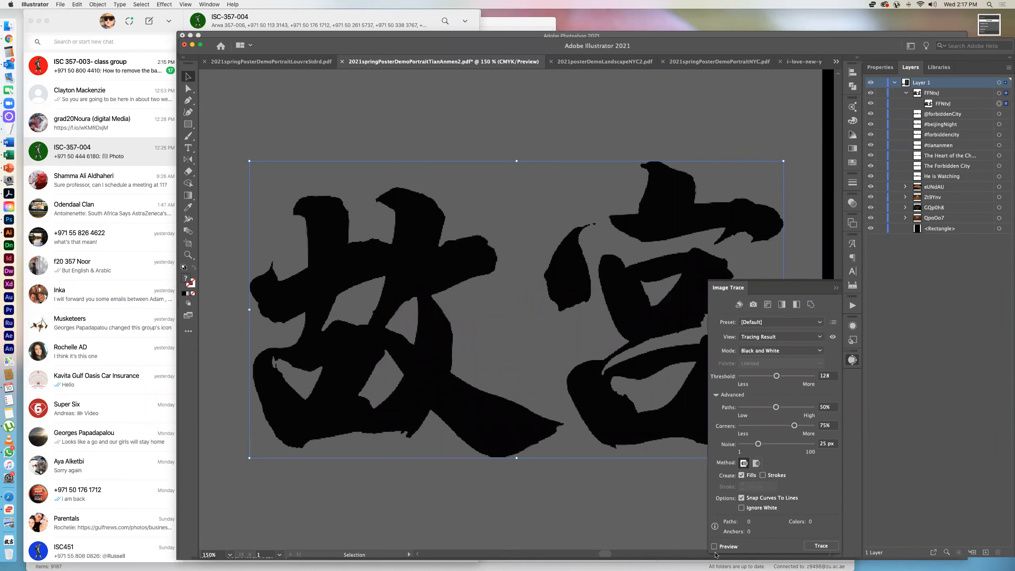
click(715, 547)
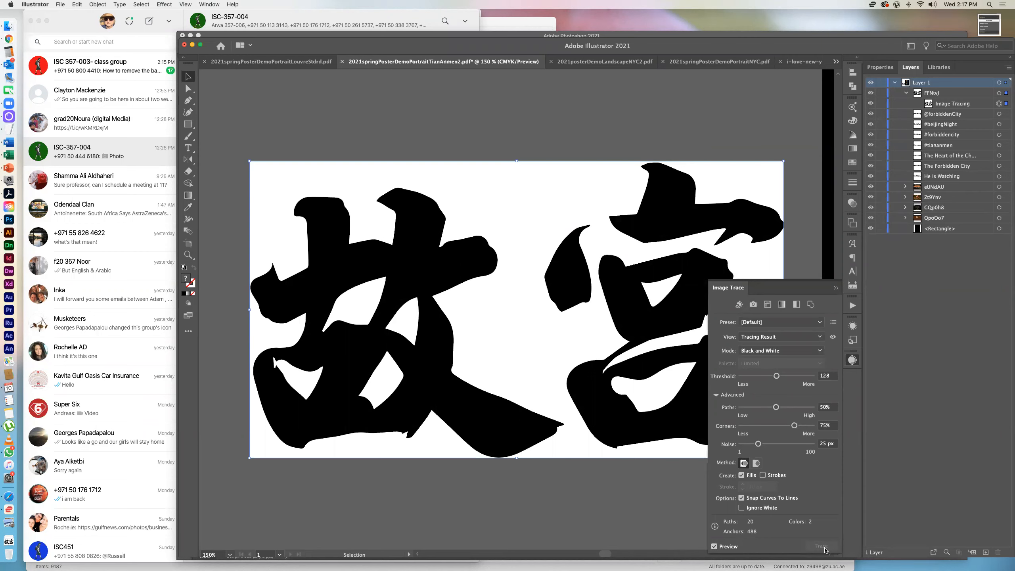
click(714, 546)
click(812, 547)
- Expand the traced characters with Object and Fill enabled, reveal the nested paths in the layer structure and collapse Image Trace
click(97, 4)
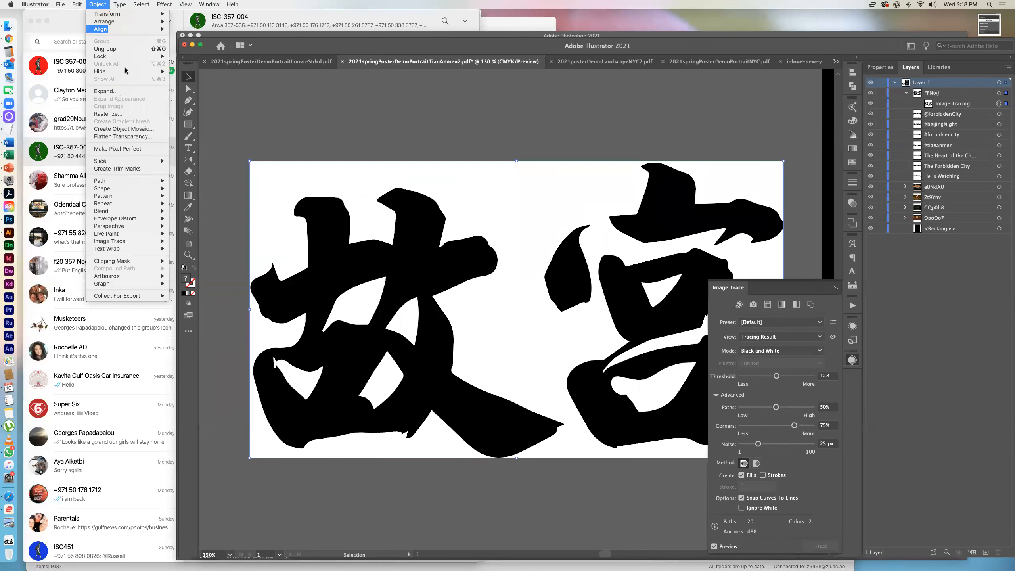
click(132, 92)
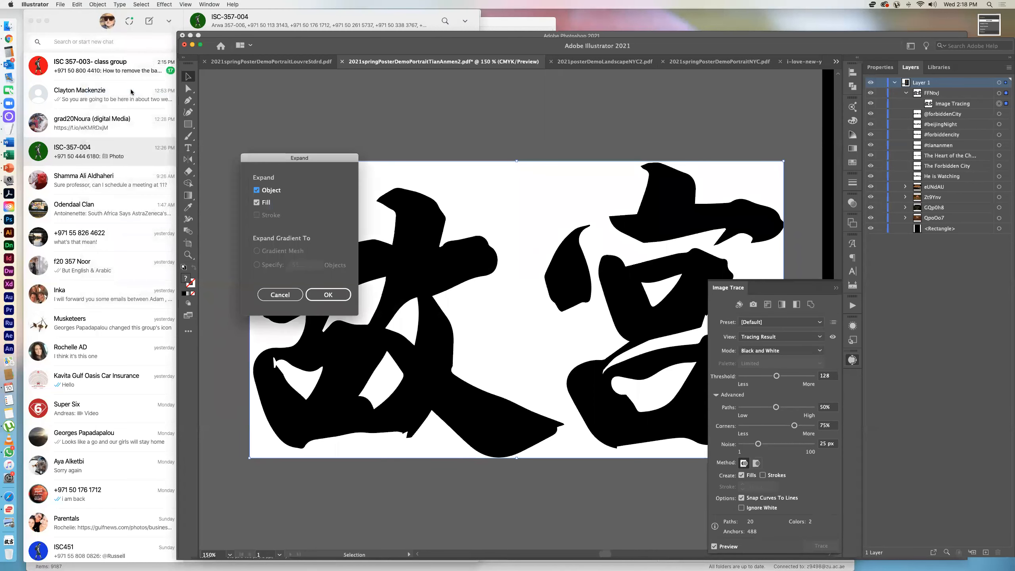
click(328, 294)
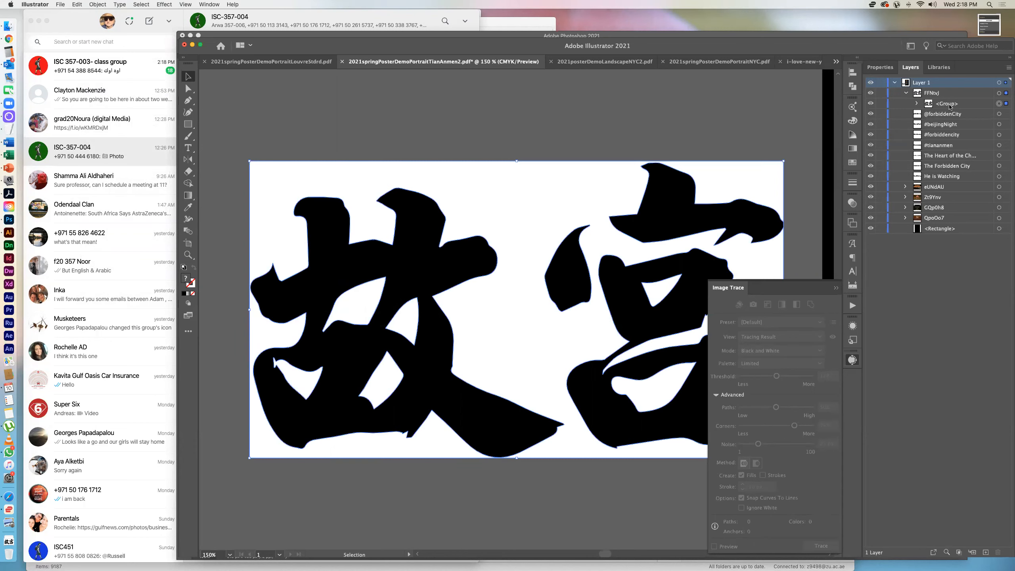
click(917, 105)
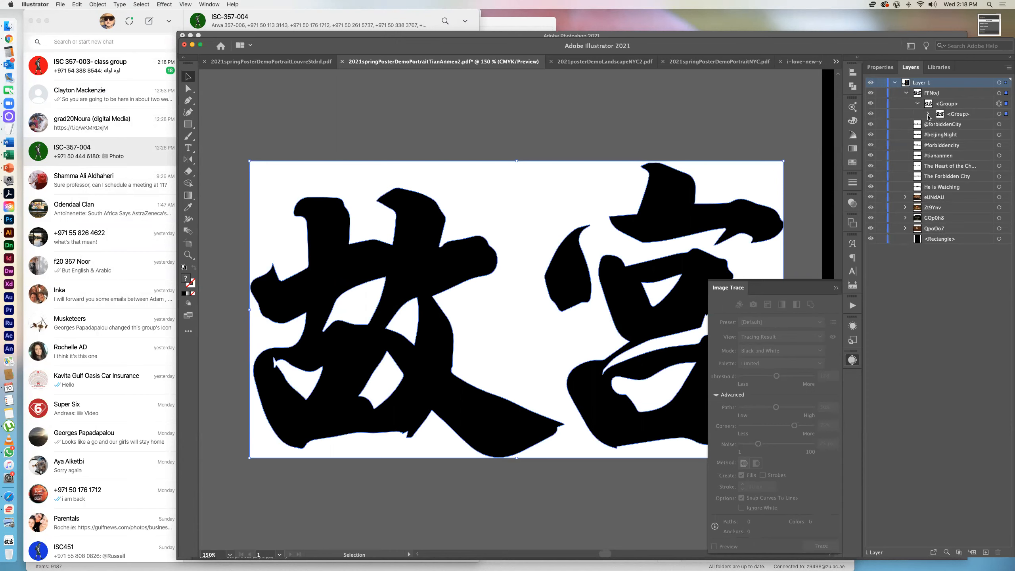
click(928, 115)
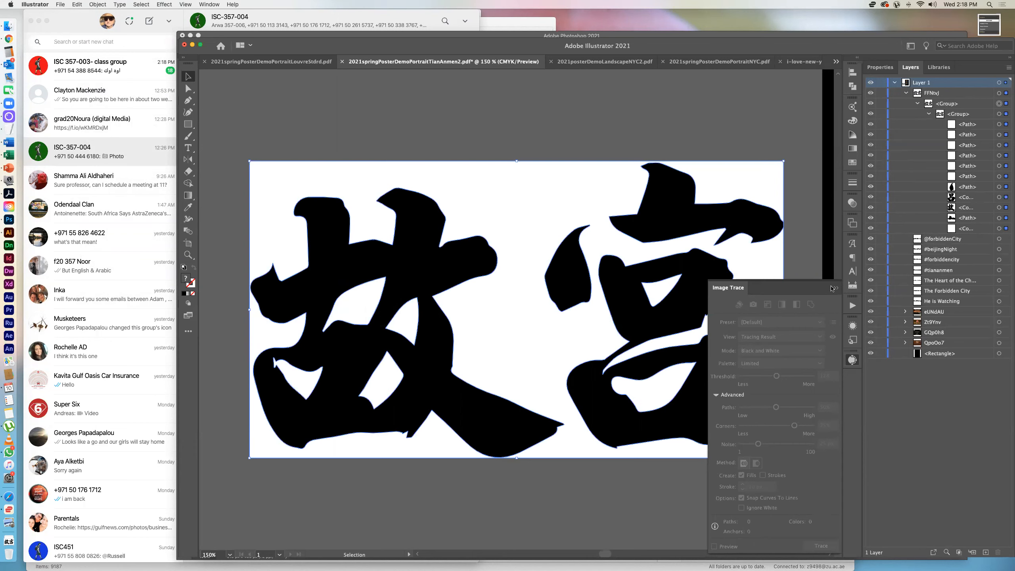
click(835, 288)
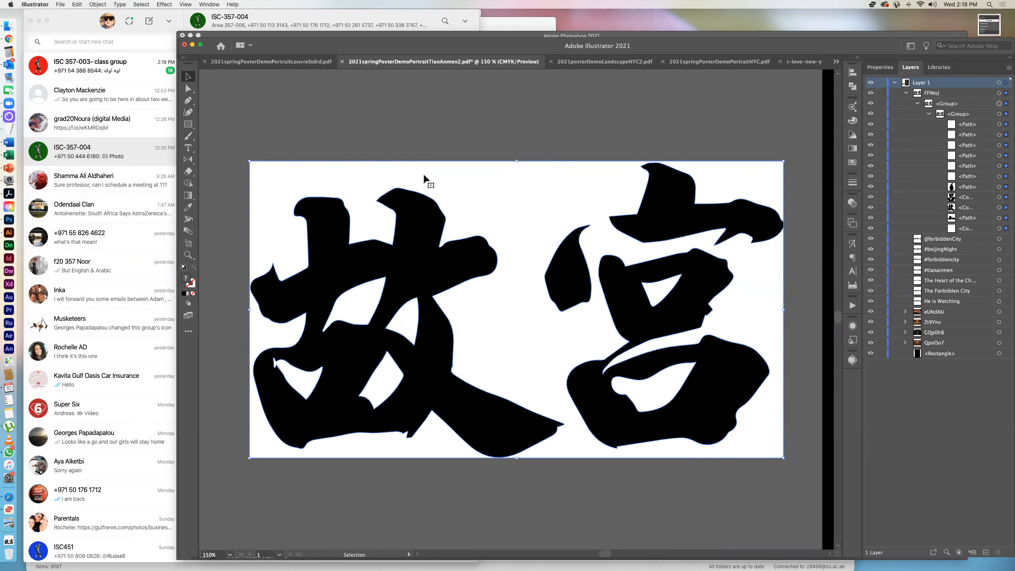
- Select the white background shape directly, extend the selection to all objects with the same fill color, and delete them
click(425, 129)
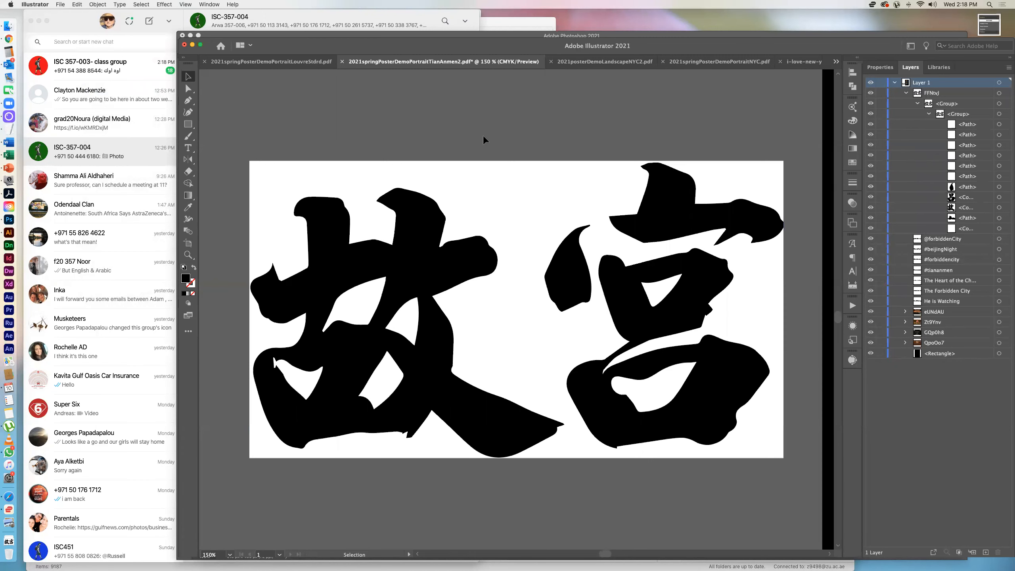
click(489, 204)
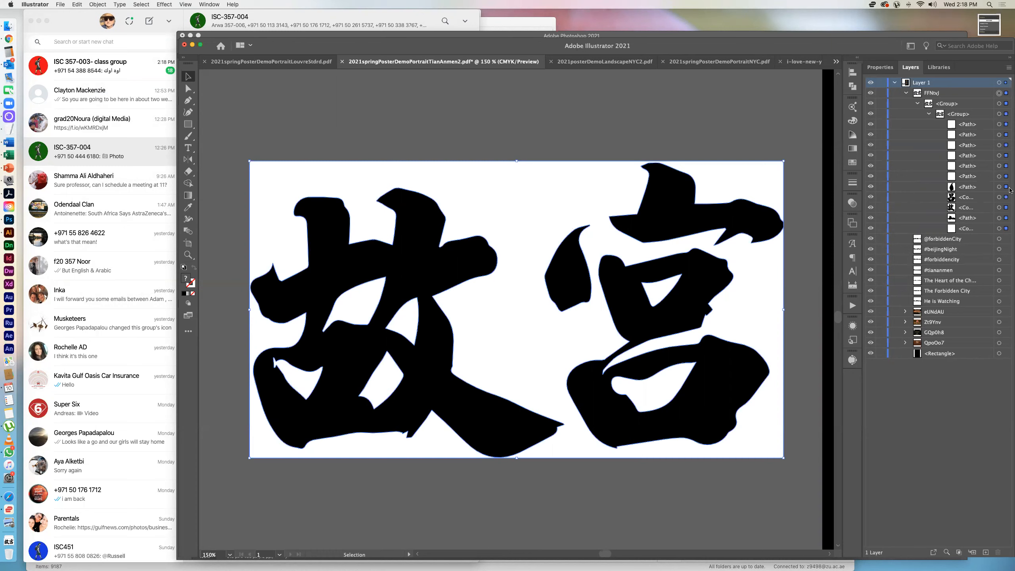
click(188, 89)
click(415, 127)
click(488, 200)
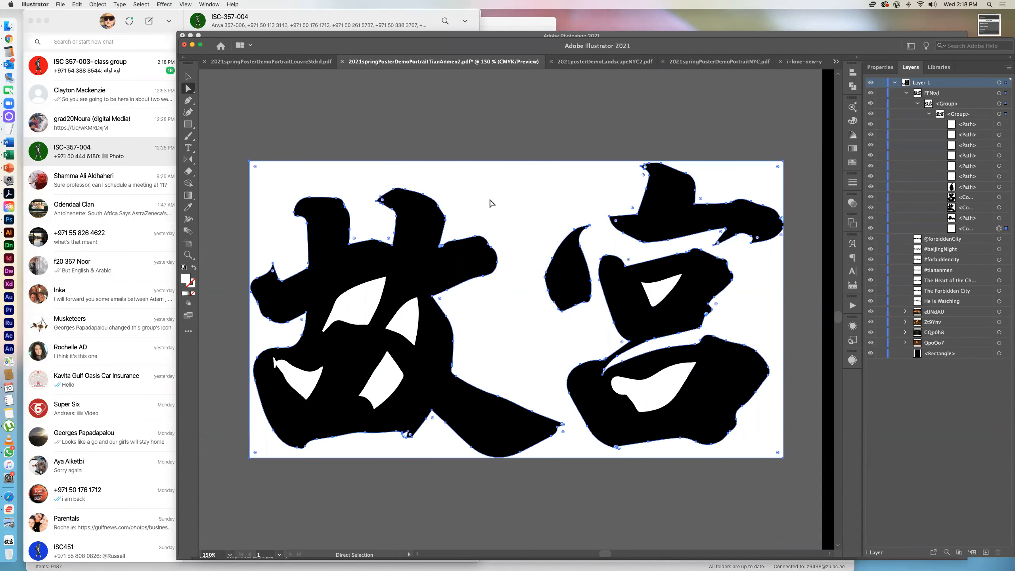
click(999, 228)
click(141, 4)
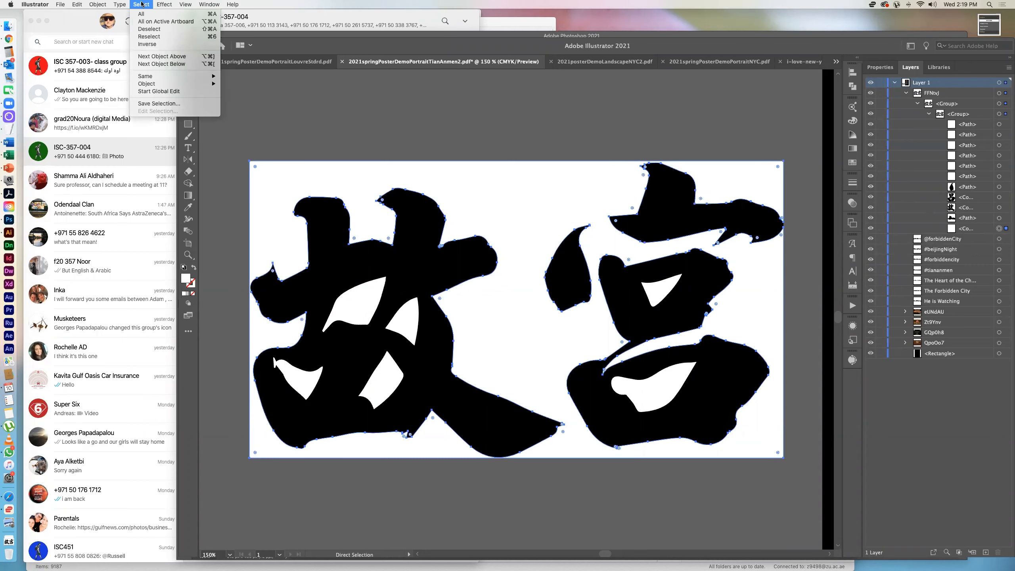
mouse_move(167, 76)
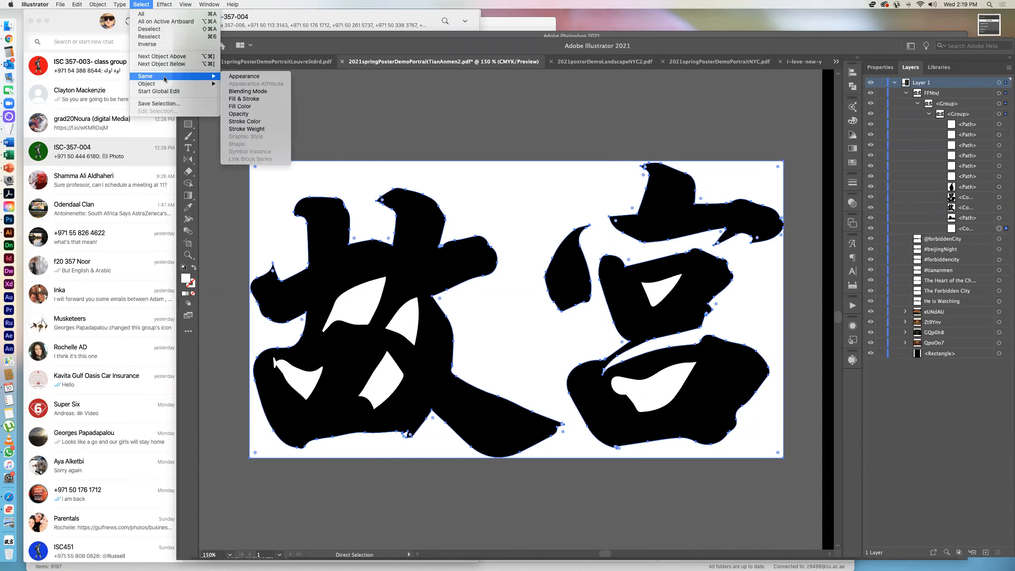
click(234, 106)
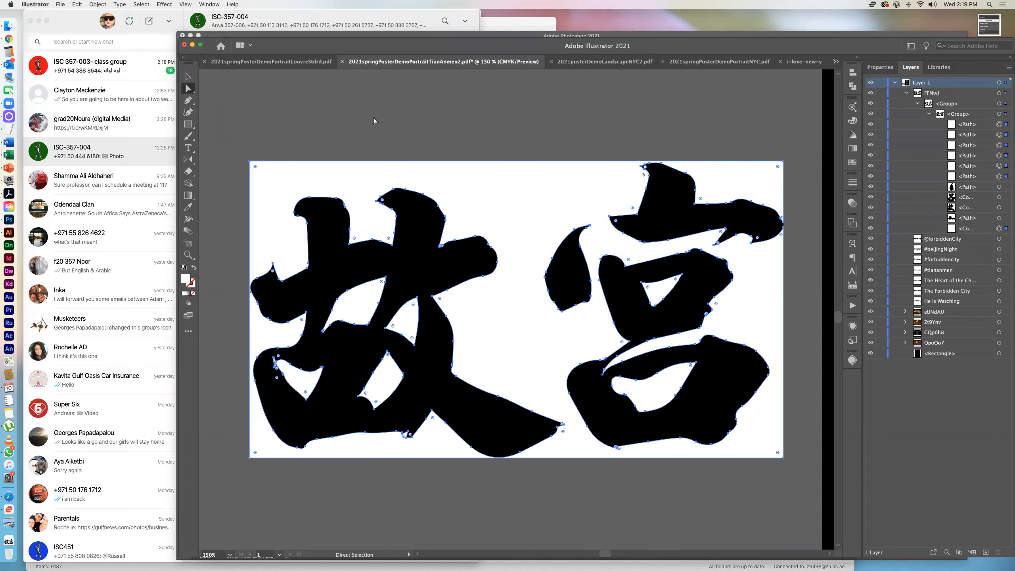
key(Delete)
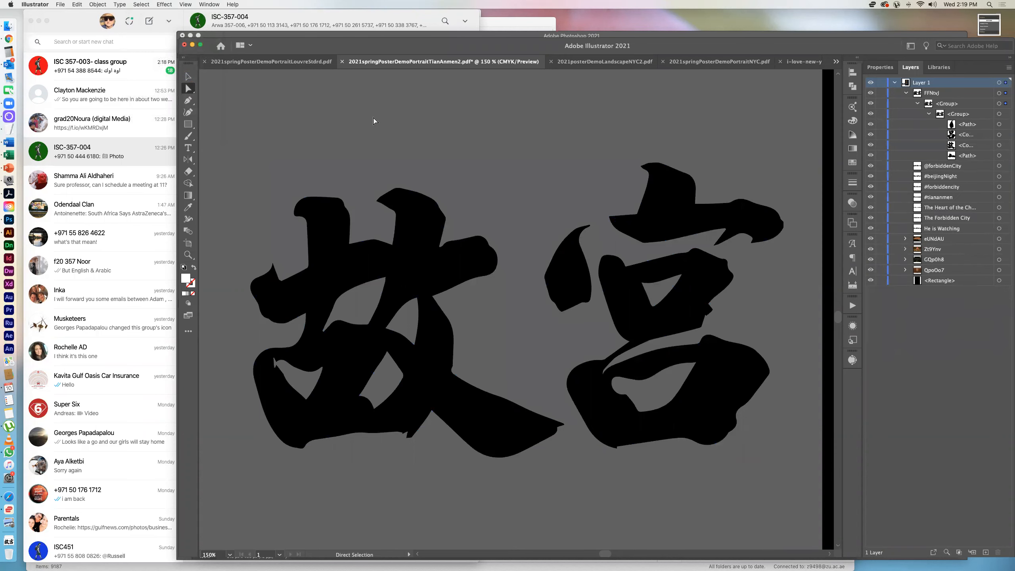
- Try to resize the vector characters freely from the lower-right corner, making them narrower and taller
key(v)
click(432, 260)
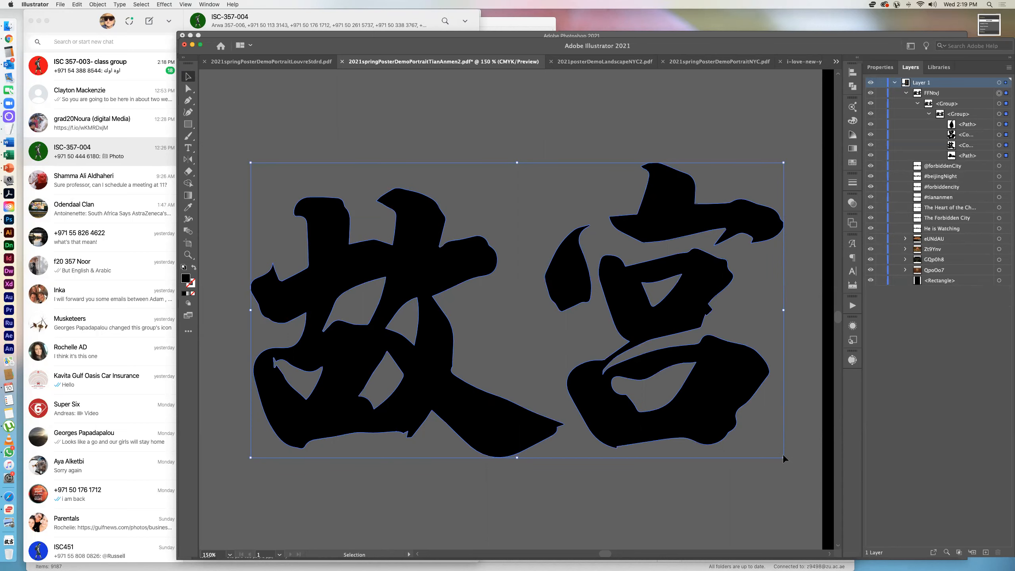
drag(784, 458, 427, 111)
scroll(536, 239, up, 3)
scroll(535, 242, left, 5)
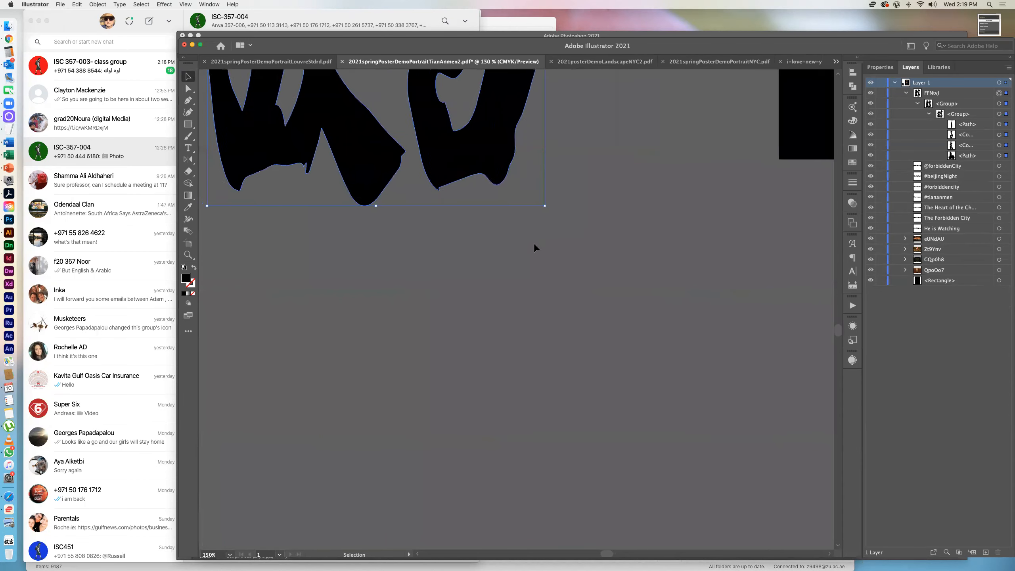
scroll(535, 245, up, 8)
scroll(535, 247, up, 3)
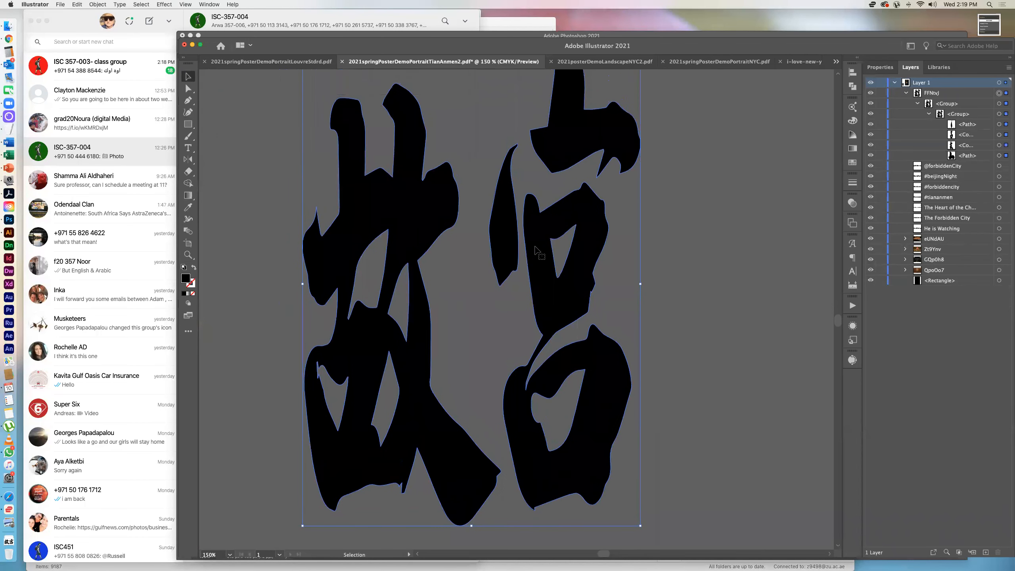
- Undo the free resize of the characters and reinstate the deletion of the white shapes
key(super+z)
key(super+z)
key(super+z)
key(super+z)
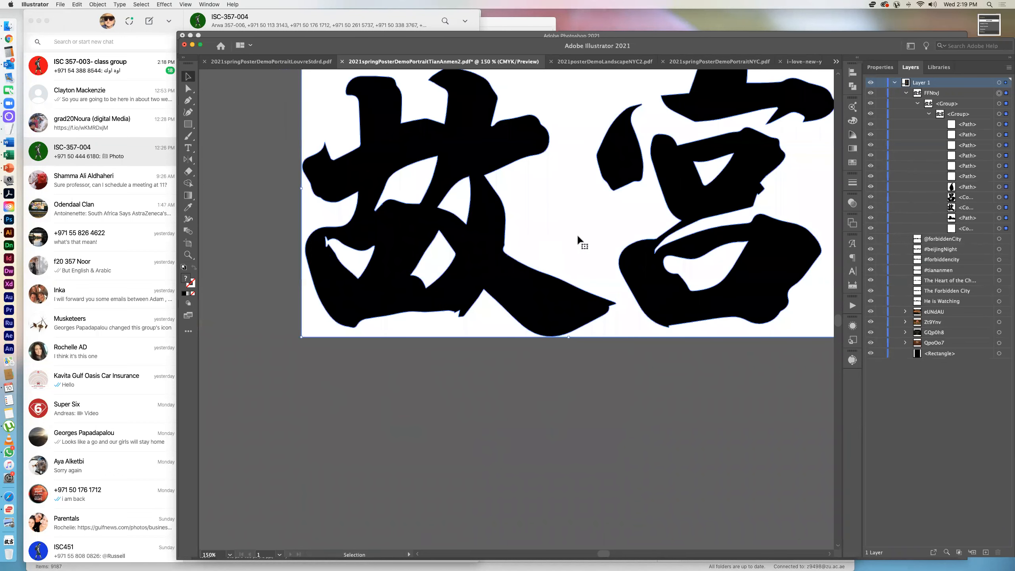
scroll(576, 233, up, 6)
scroll(575, 234, right, 3)
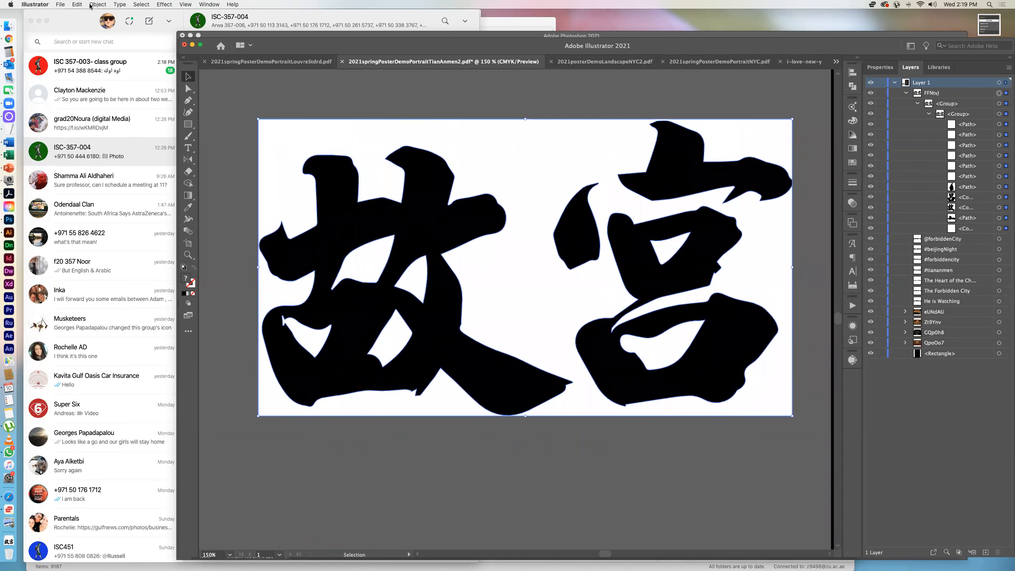
click(79, 4)
click(82, 22)
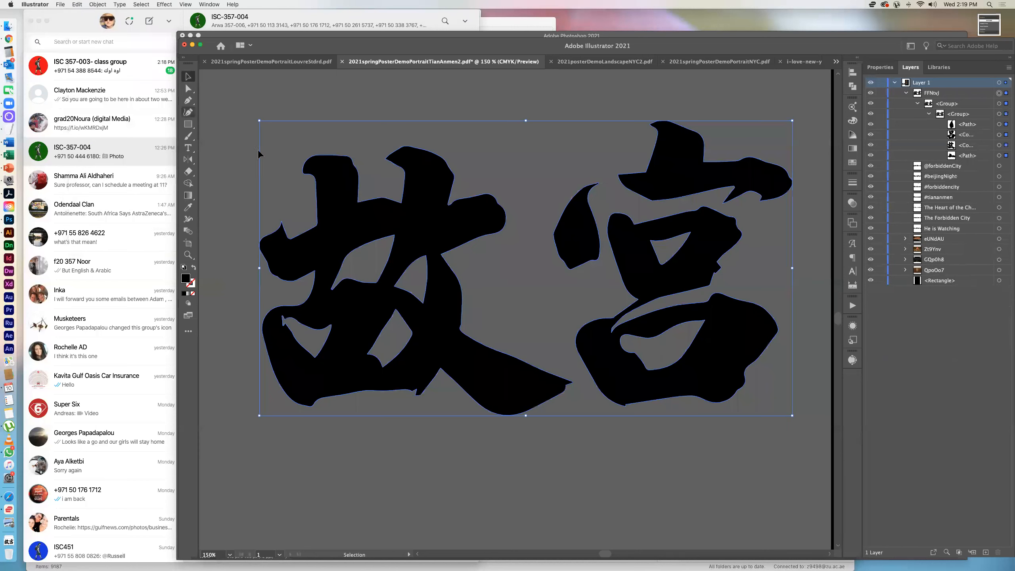
- Clear the selection to inspect the black vector characters, and select the whole group again
click(627, 454)
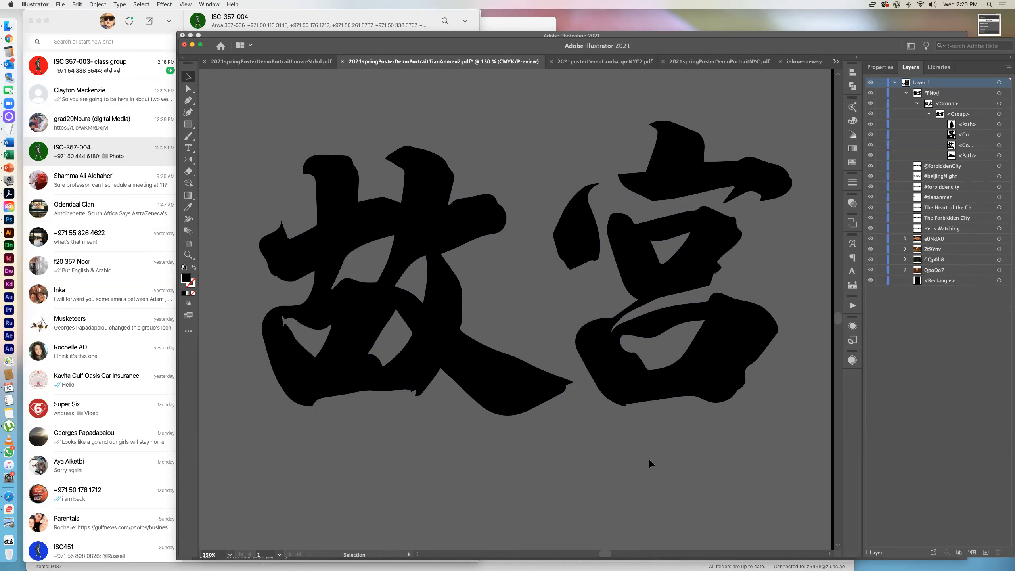
scroll(604, 430, up, 2)
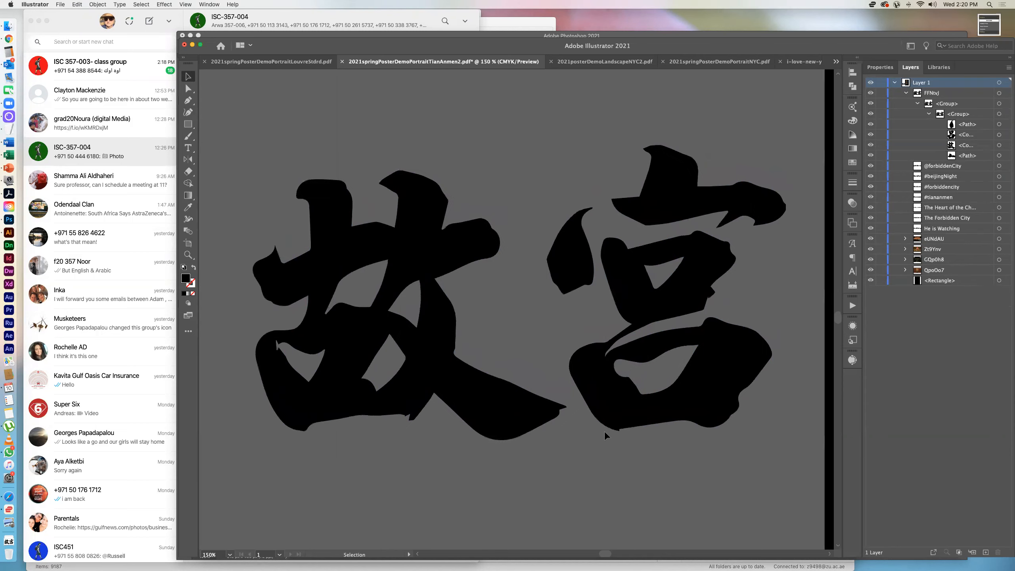
scroll(604, 431, left, 2)
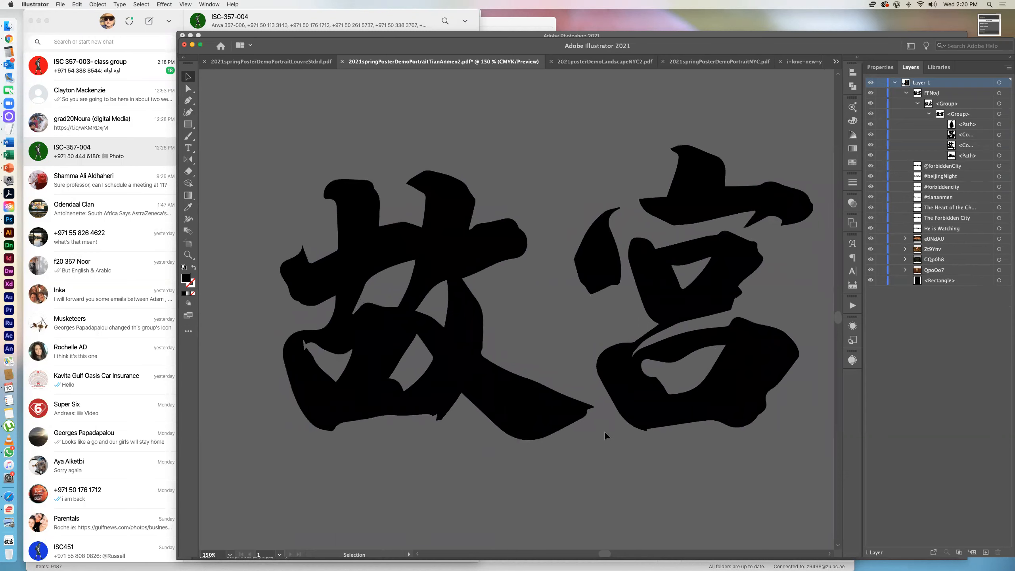
click(571, 408)
scroll(562, 406, right, 2)
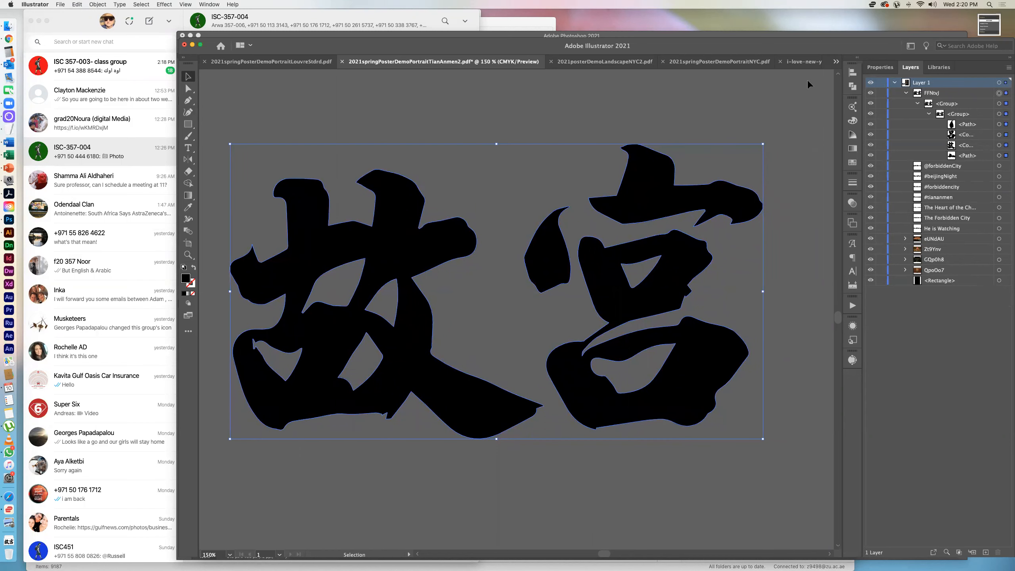
click(804, 61)
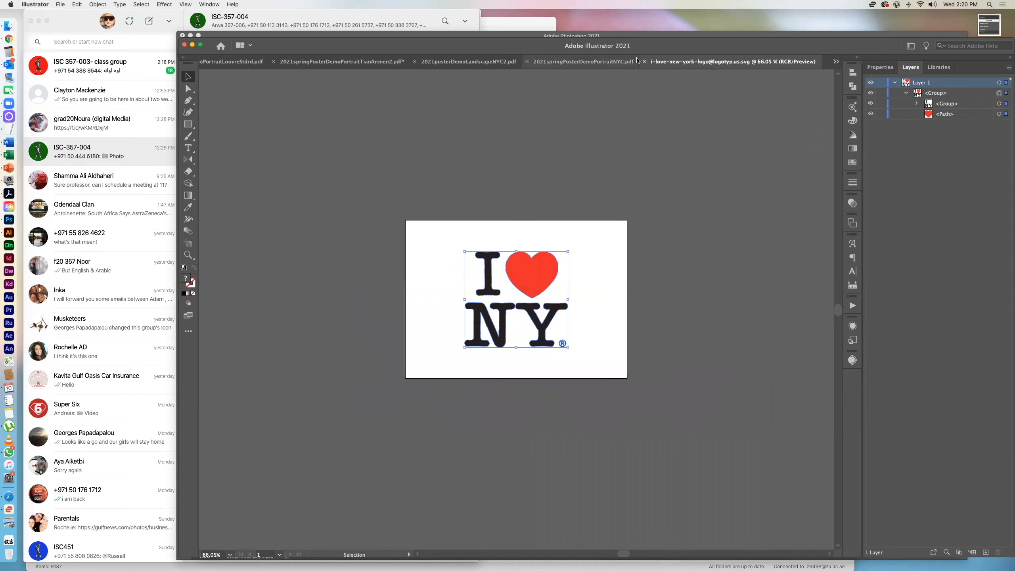
key(super+w)
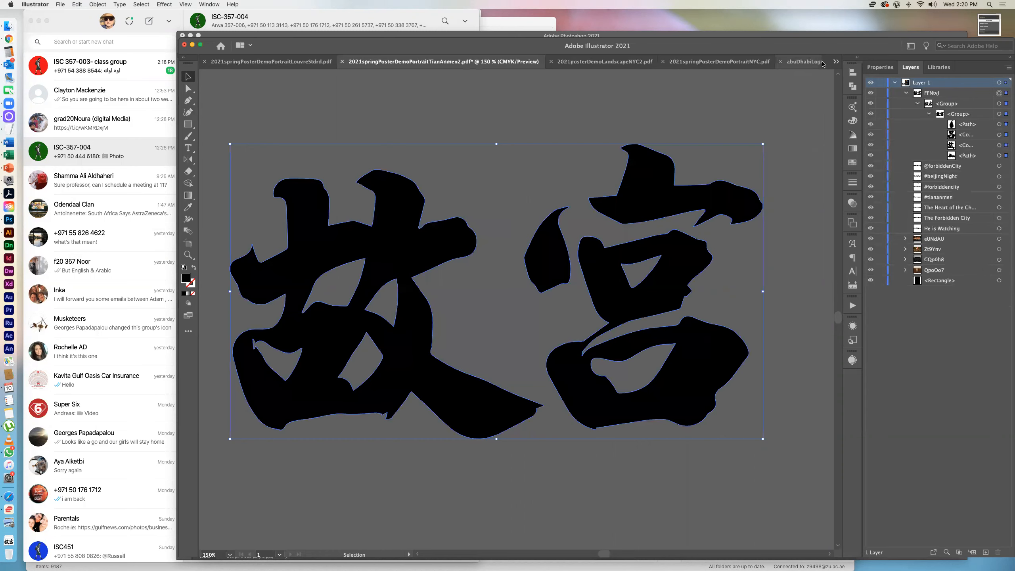
- Close abuDhabiLogo.ai and bring up beijingChineseWchop.ai among the open documents
click(807, 62)
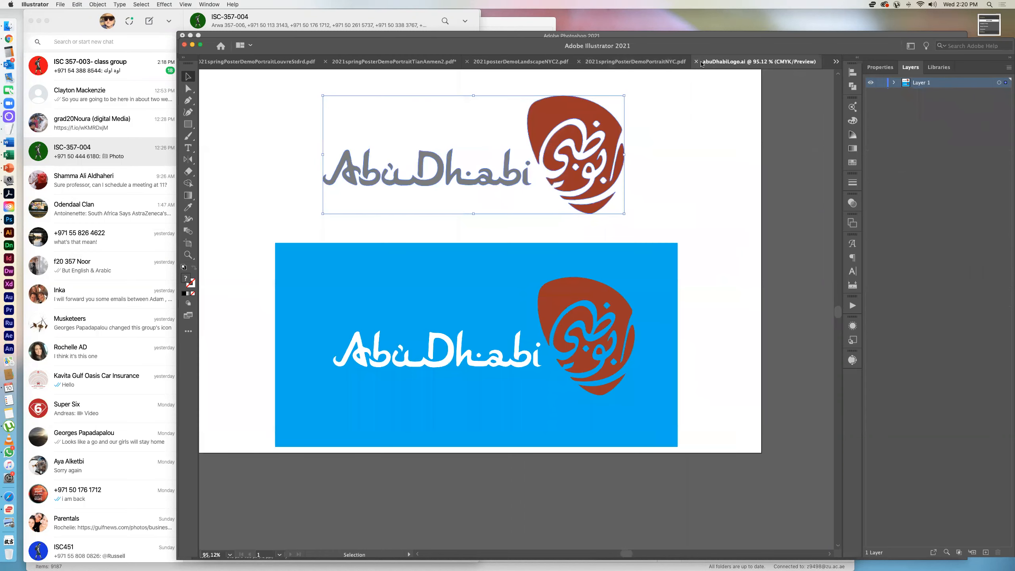
key(super+w)
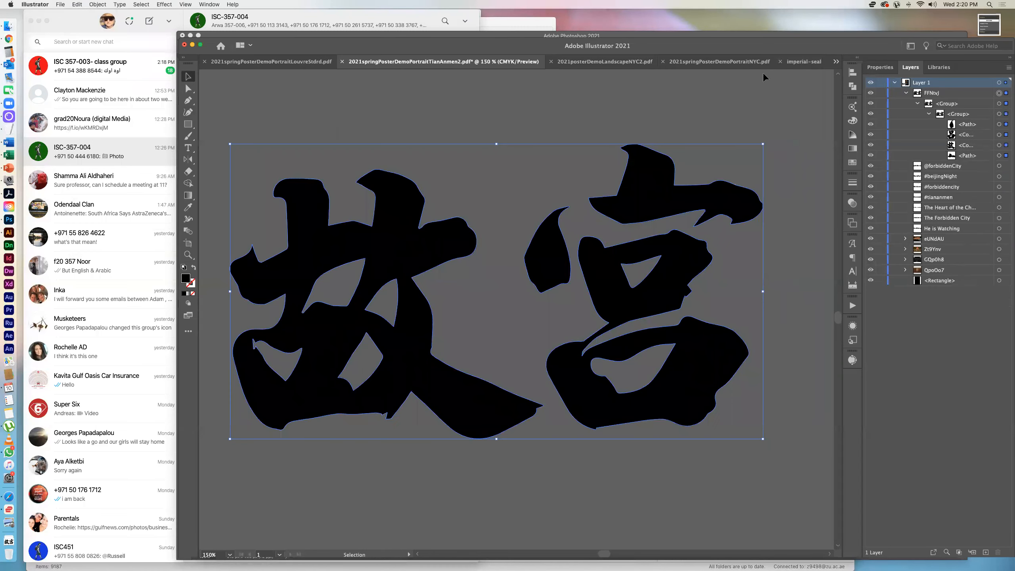
click(798, 63)
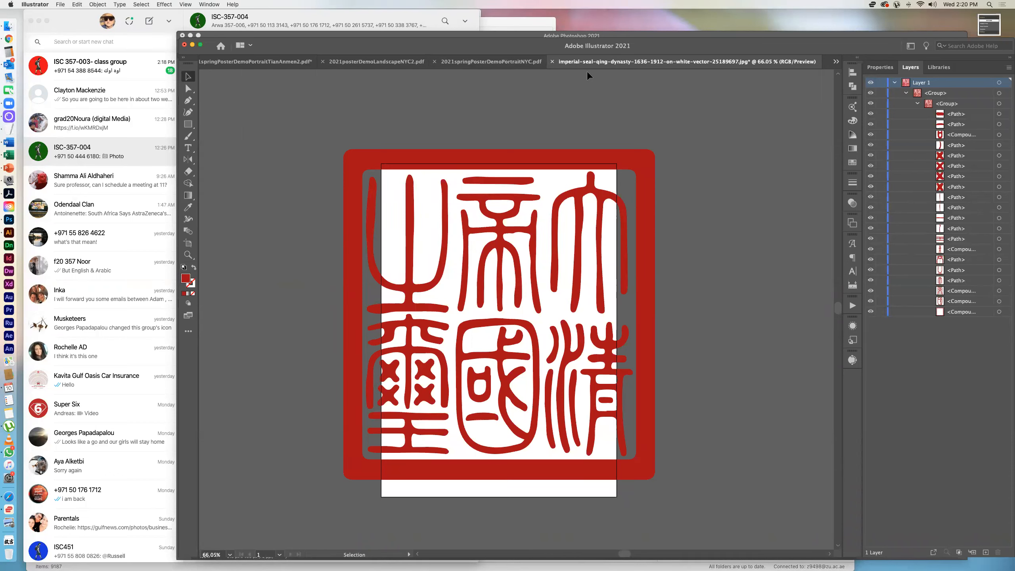
click(836, 63)
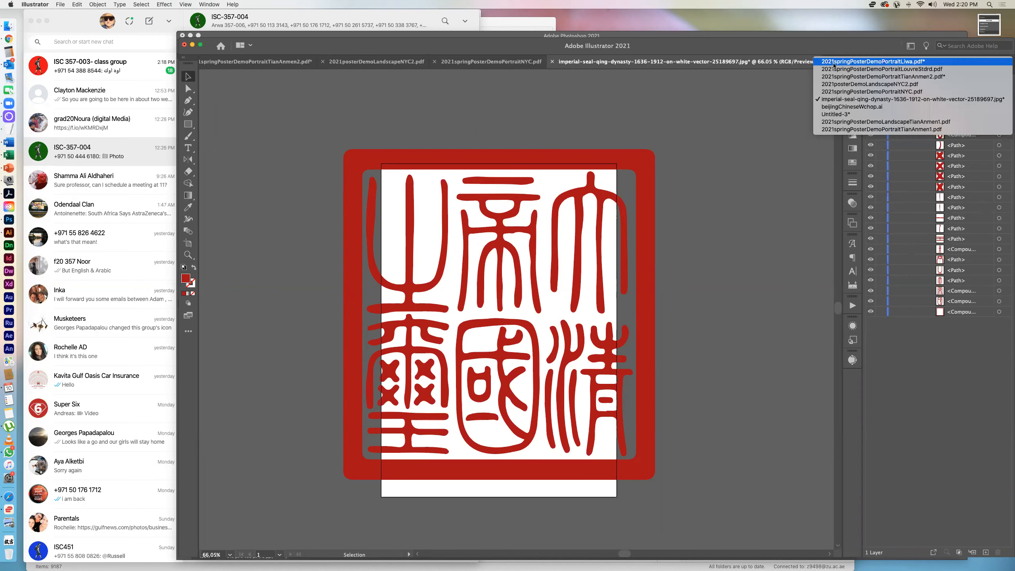
click(838, 107)
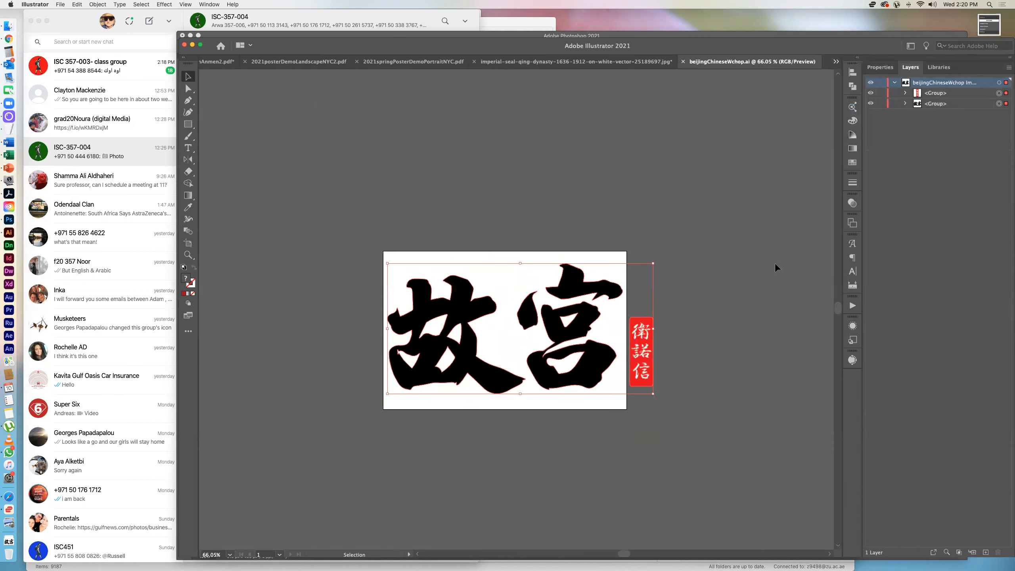
- Select the black Chinese characters together with the red seal and copy both groups
click(704, 381)
click(534, 373)
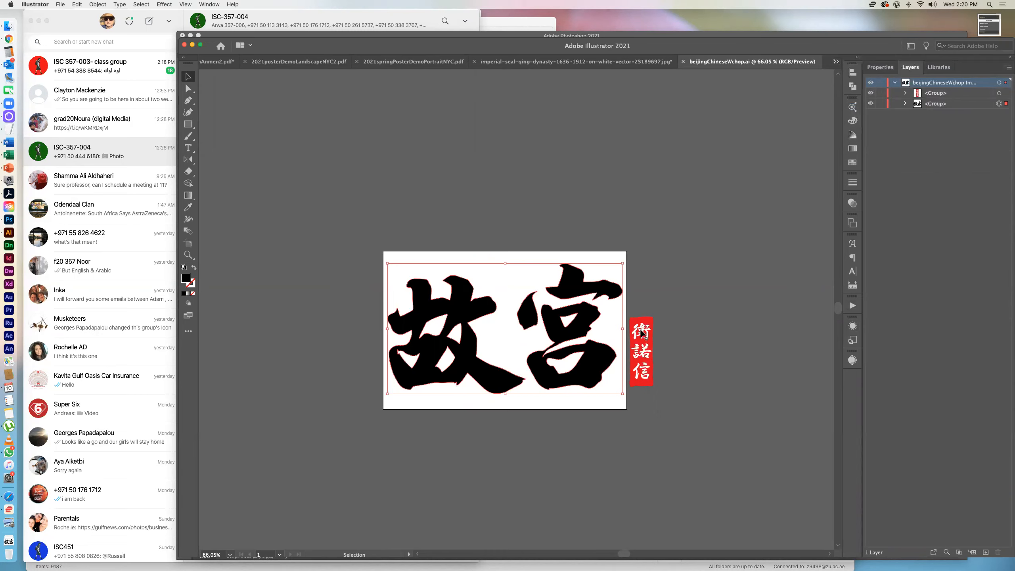
shift+click(640, 370)
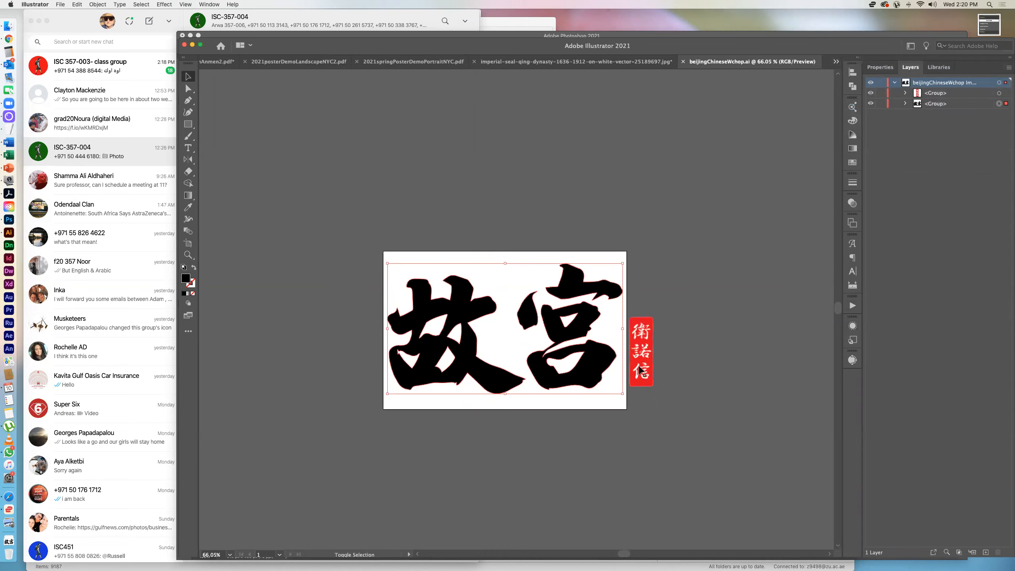
key(a)
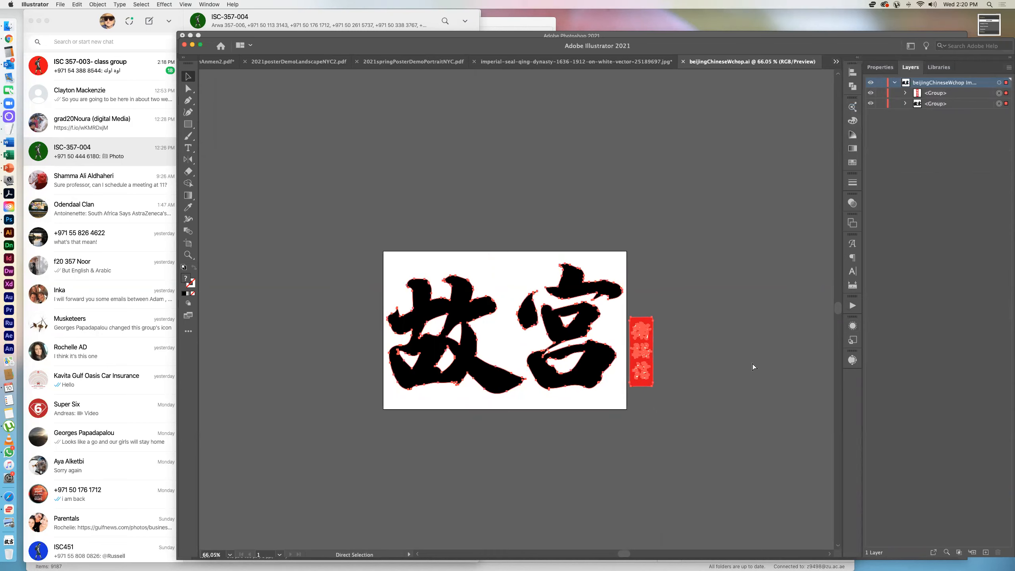
key(v)
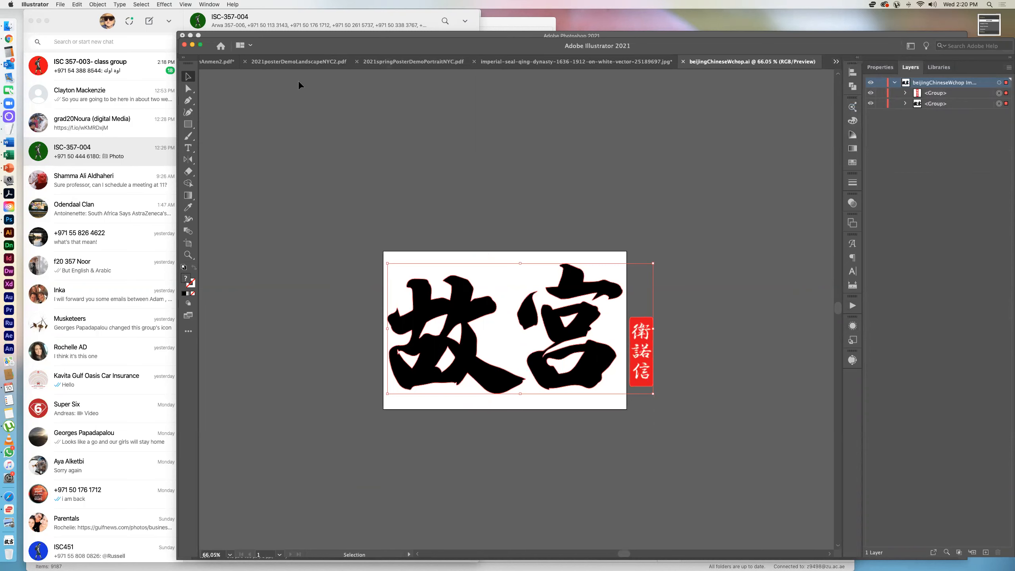
scroll(299, 85, left, 3)
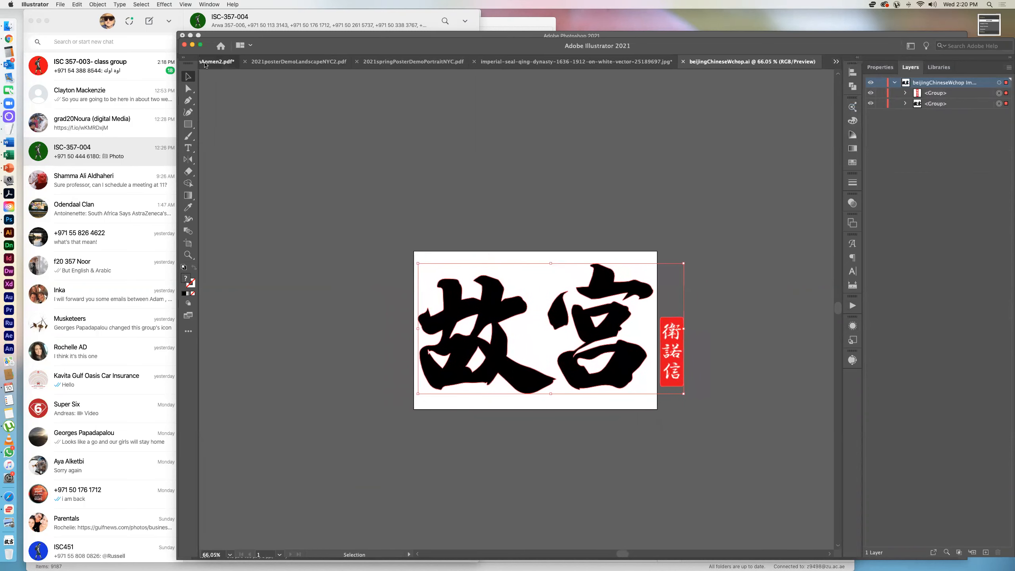
- Return to 2021springPosterDemoPortraitTianAnmen2.pdf and delete the traced black characters
click(217, 61)
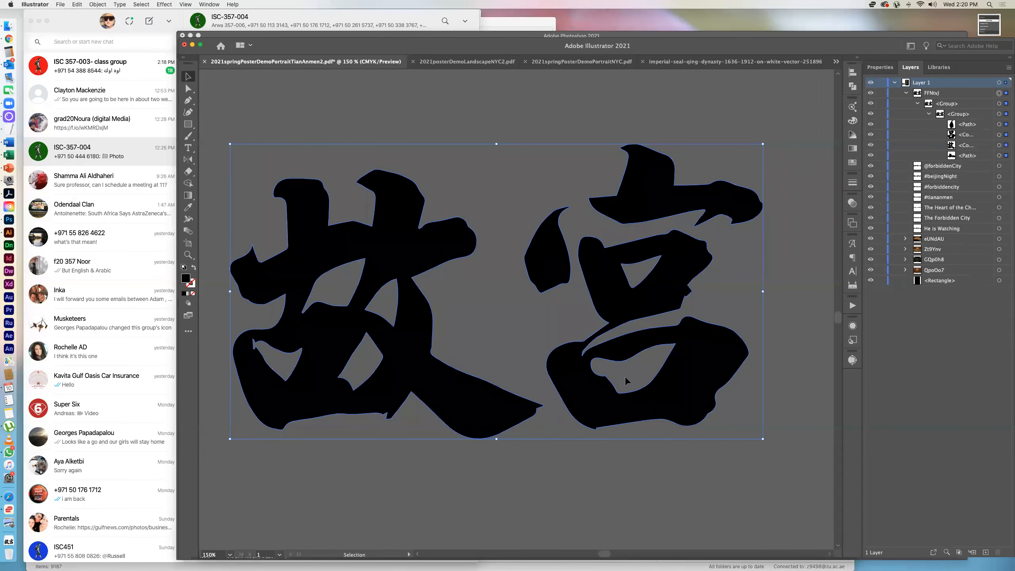
key(Delete)
key(a)
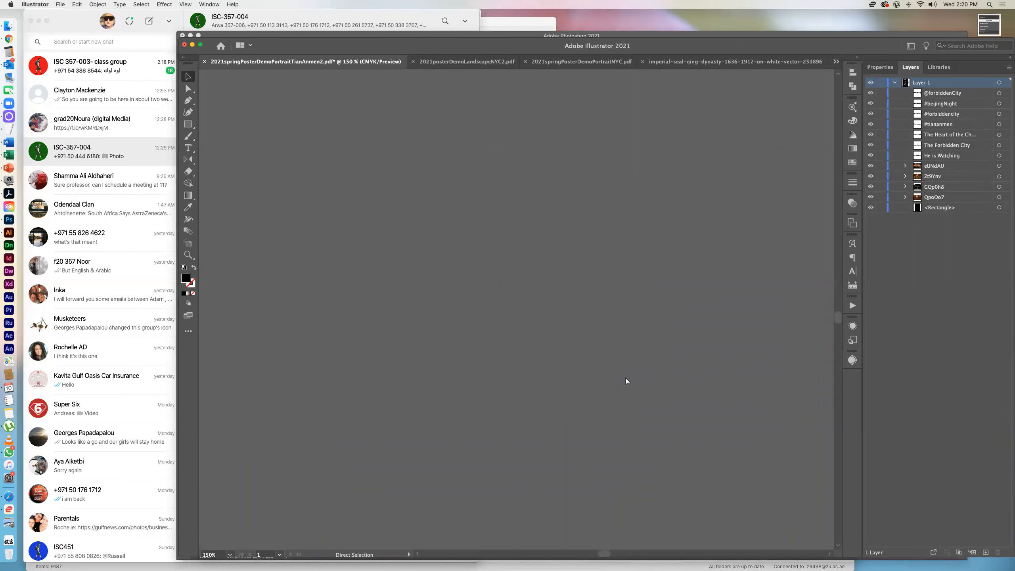
- Paste the characters and red seal into the Tiananmen poster and move them over its lower-right edge
key(super+0)
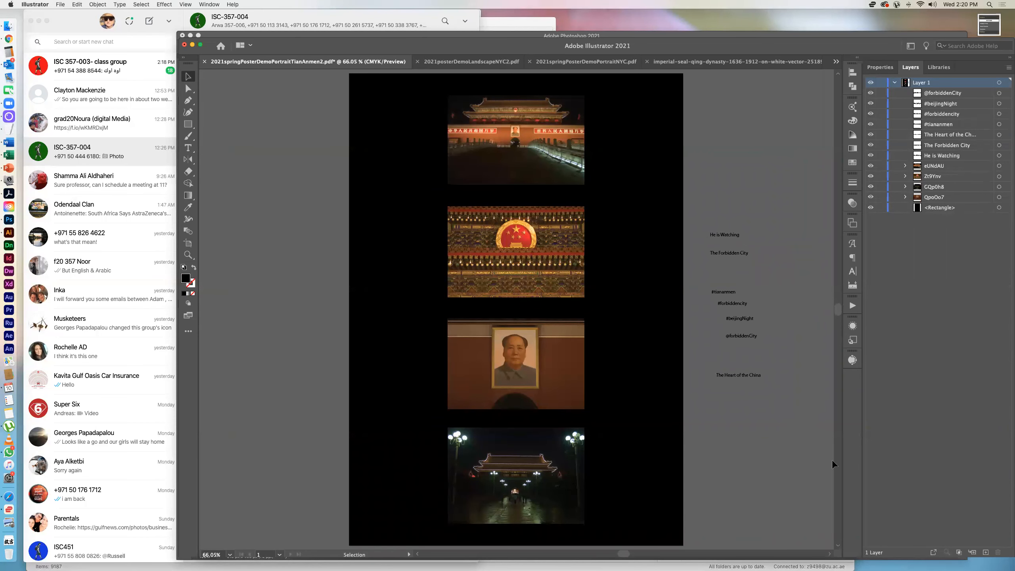
key(super+v)
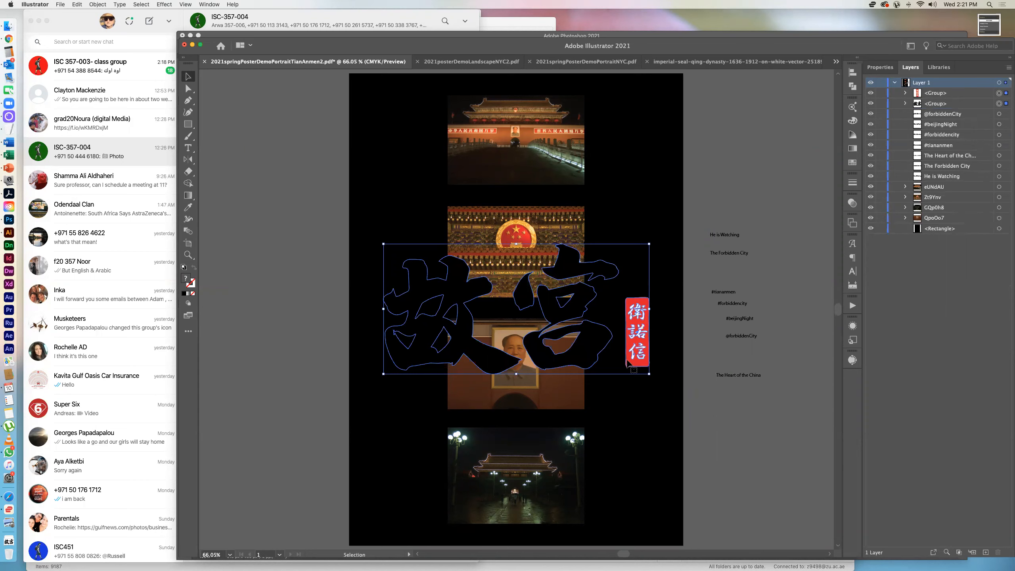
drag(589, 353, 801, 501)
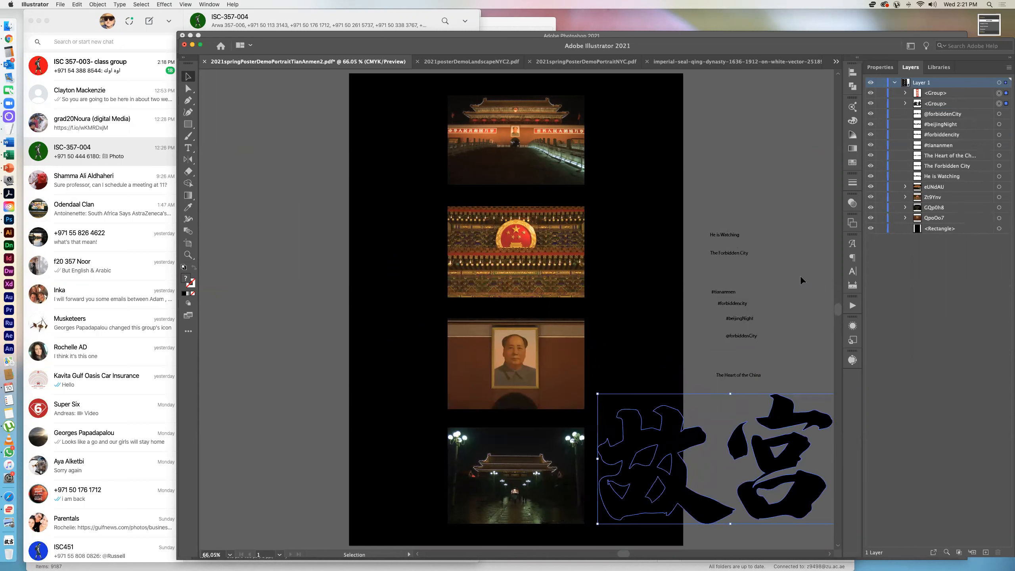
- Try a yellow fill on the black character group alone and settle on white, leaving out the red seal
click(905, 104)
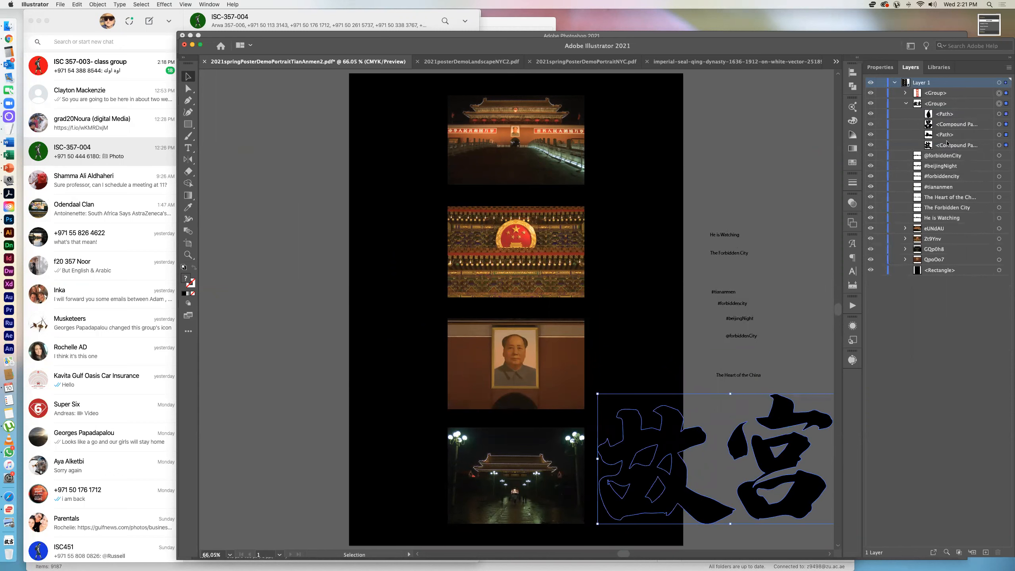
click(999, 103)
click(880, 67)
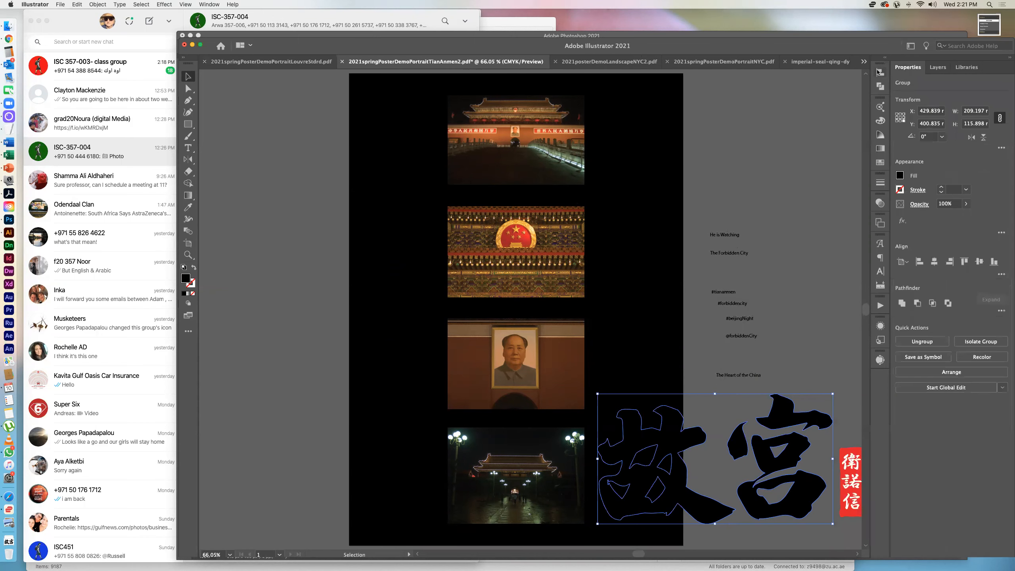
click(899, 177)
click(826, 212)
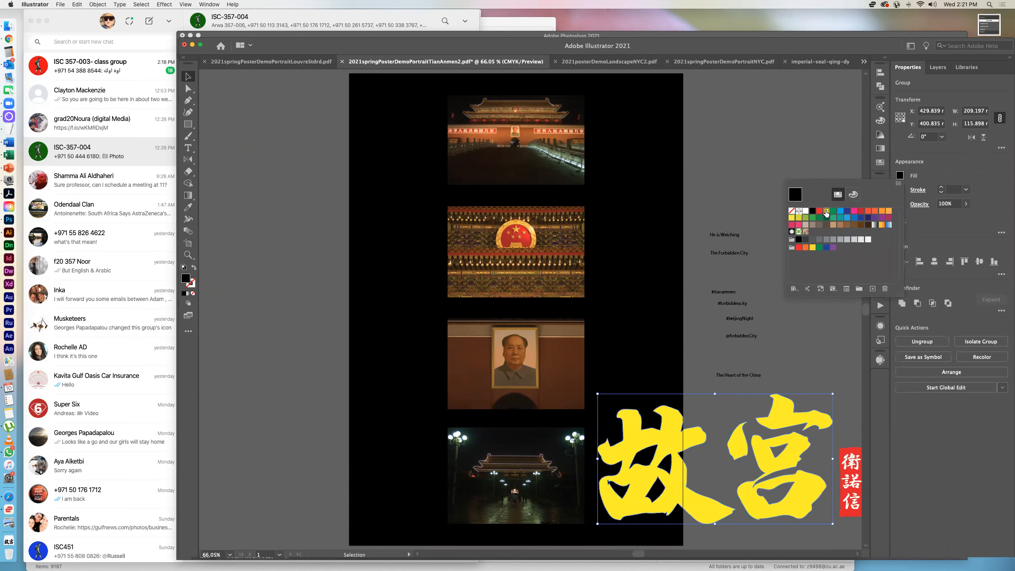
click(901, 176)
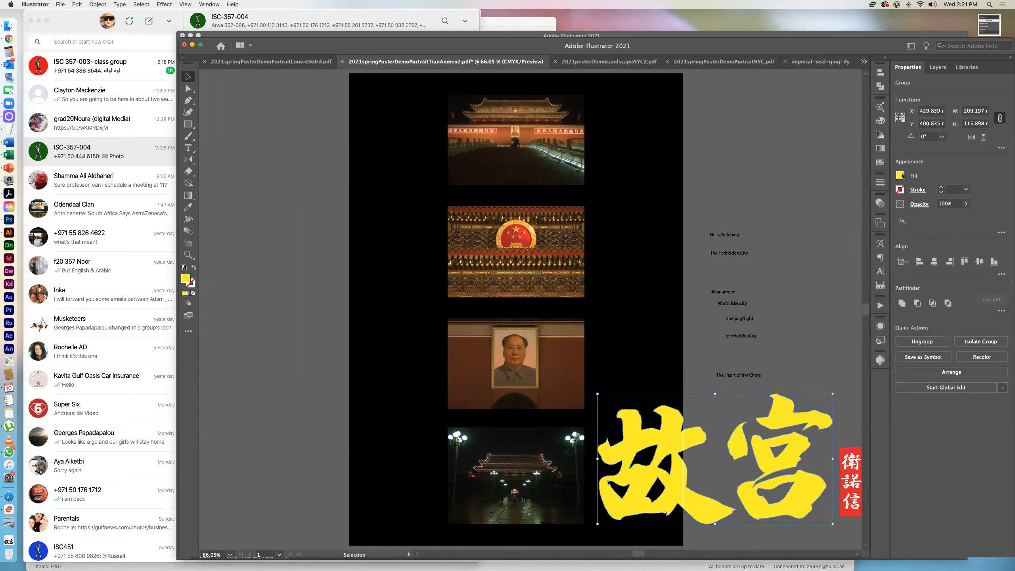
click(901, 176)
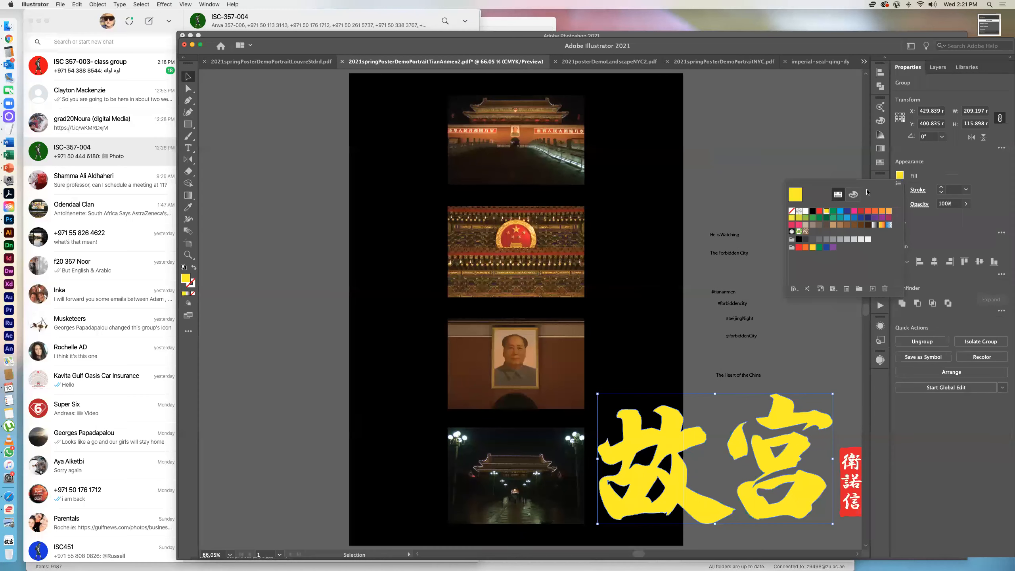
click(806, 211)
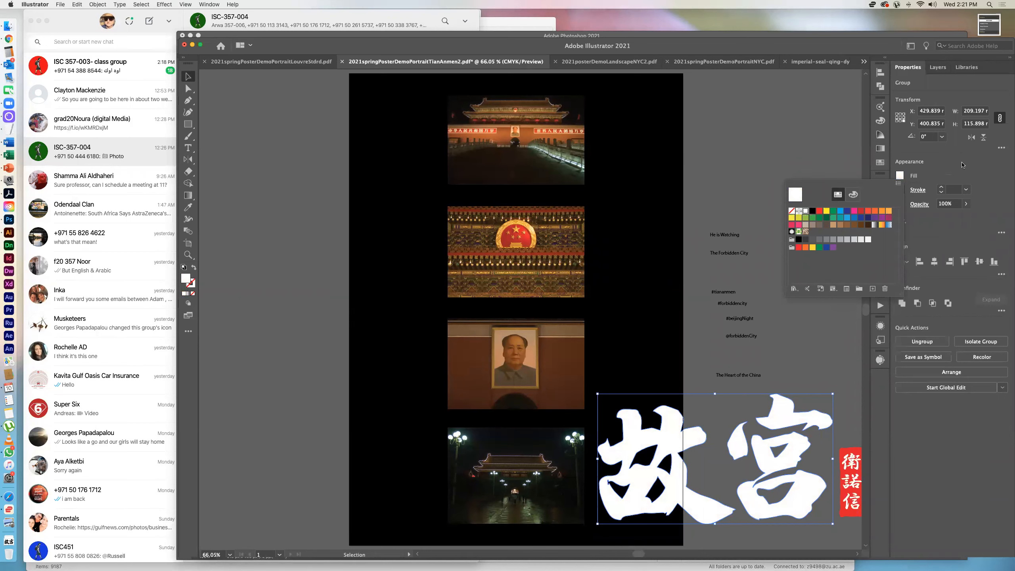
- Group the white characters and the red seal into one object
click(939, 69)
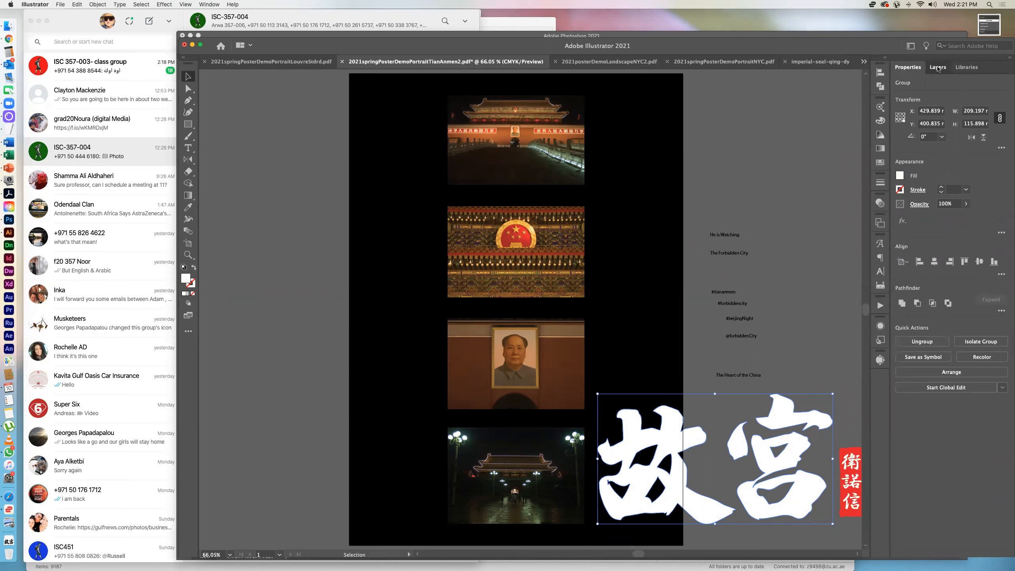
click(937, 68)
click(999, 104)
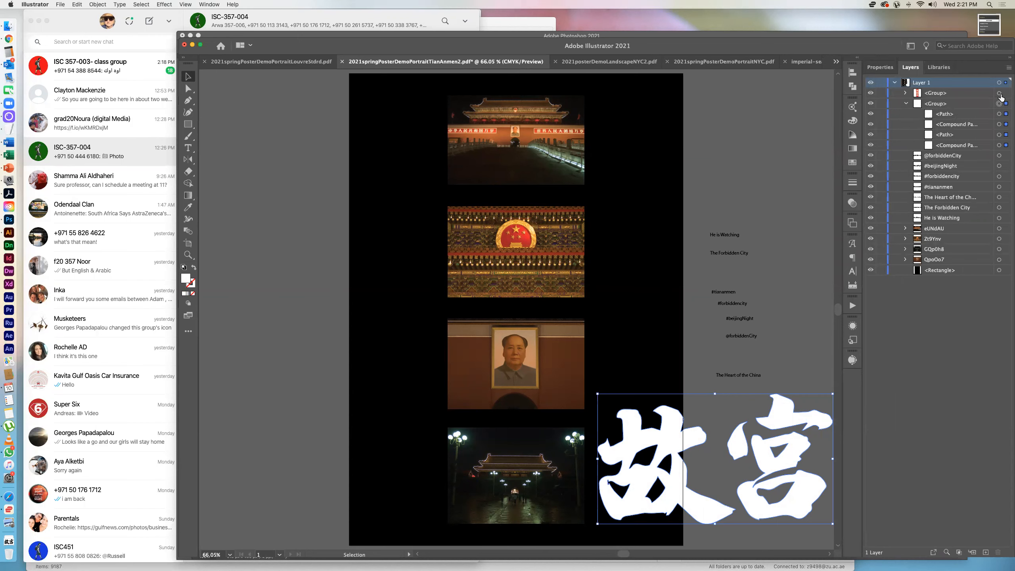
shift+click(999, 94)
click(97, 4)
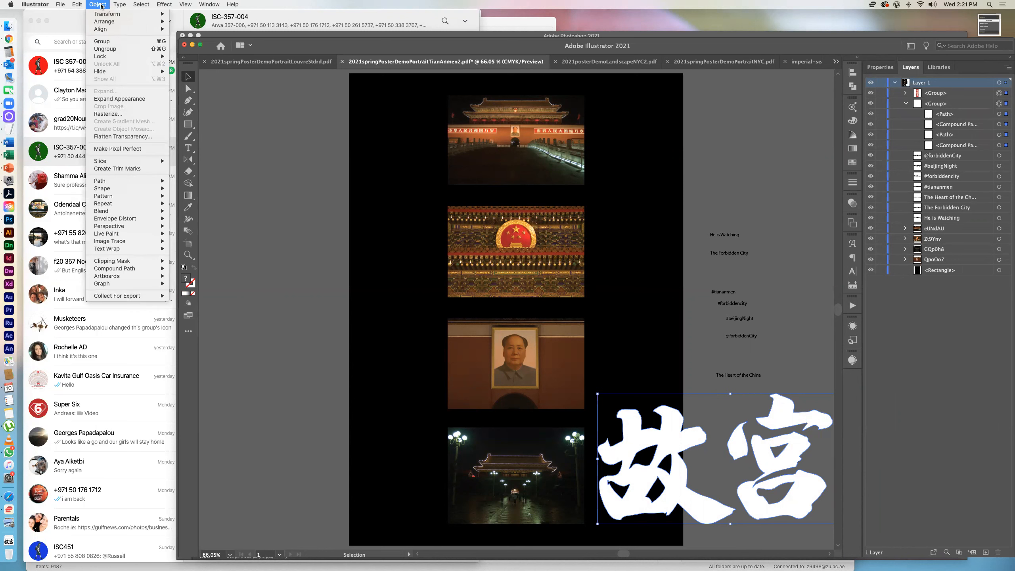
click(100, 41)
- Move the logo group onto the poster and scale it proportionally about its centre to a width of 50 mm
drag(657, 430, 472, 354)
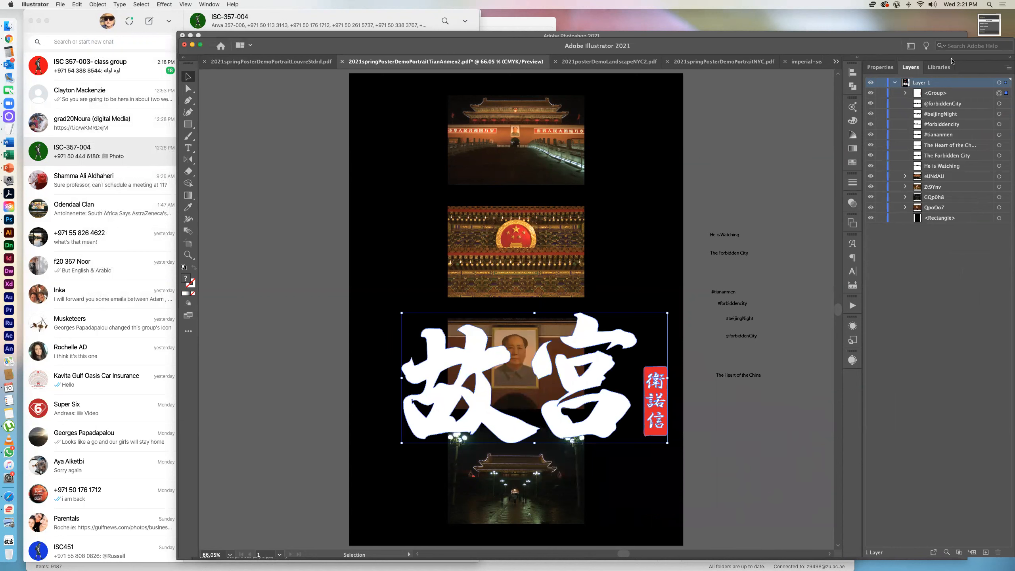
click(880, 67)
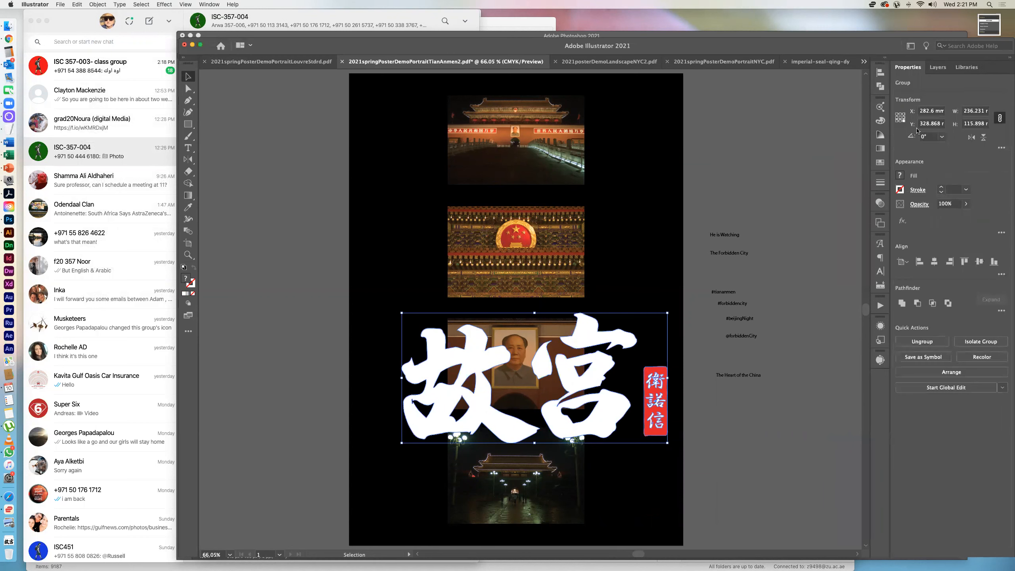
click(901, 118)
click(978, 111)
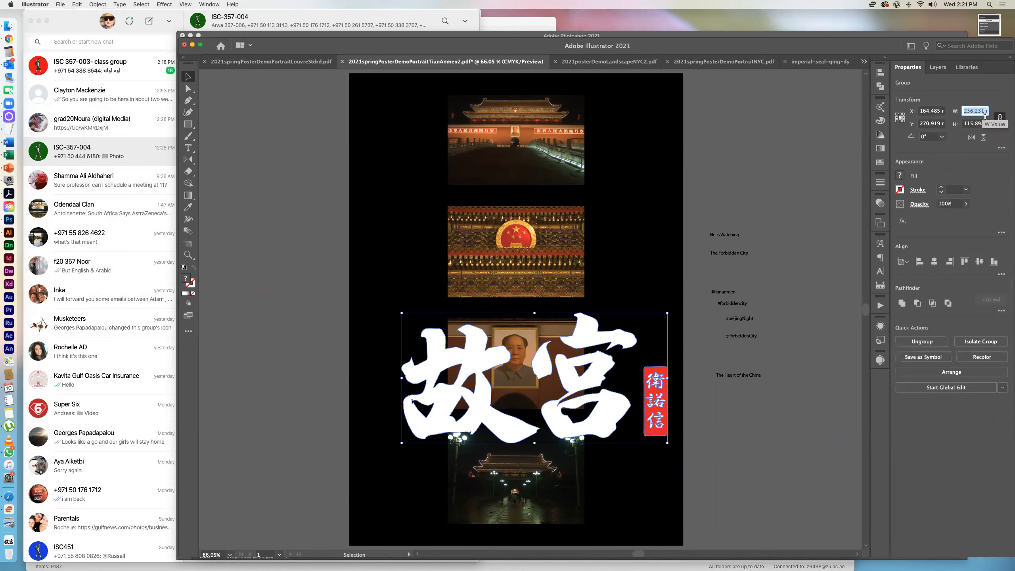
text(50)
key(Return)
- Undo the accidental move of the portrait photo and place the logo in the poster's lower-right corner
drag(547, 394, 638, 500)
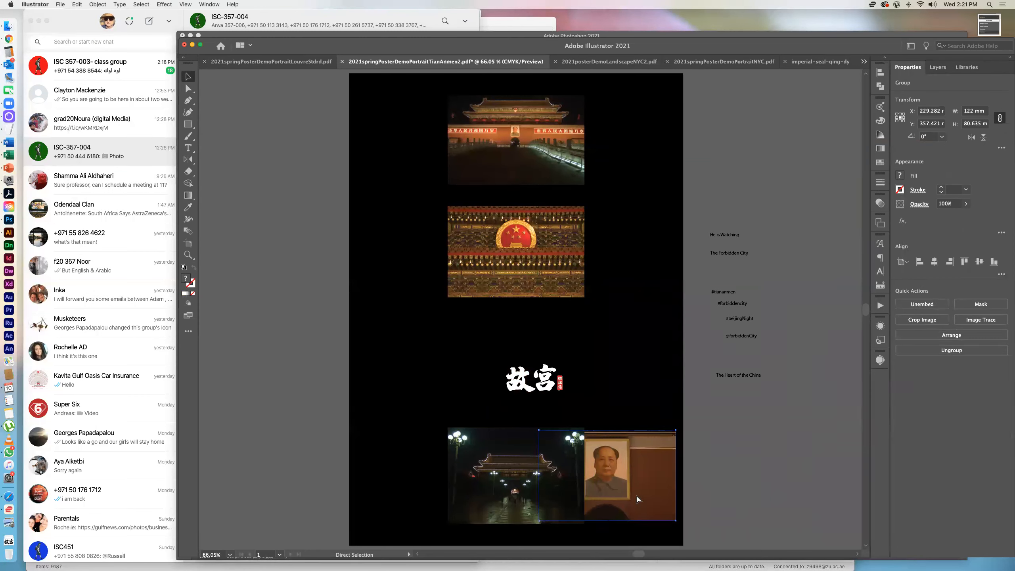
key(super+z)
click(550, 383)
drag(581, 411, 655, 519)
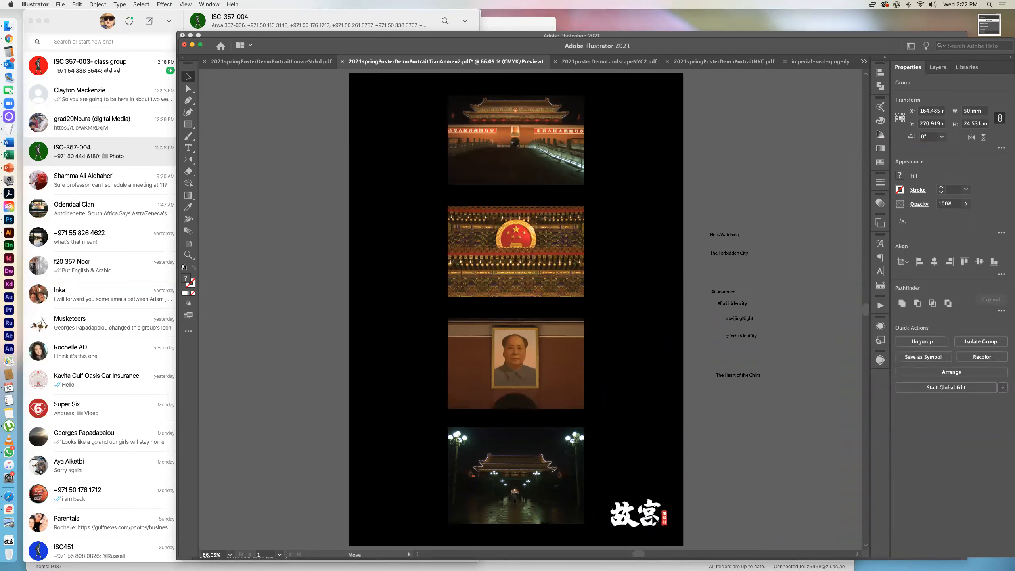
click(723, 500)
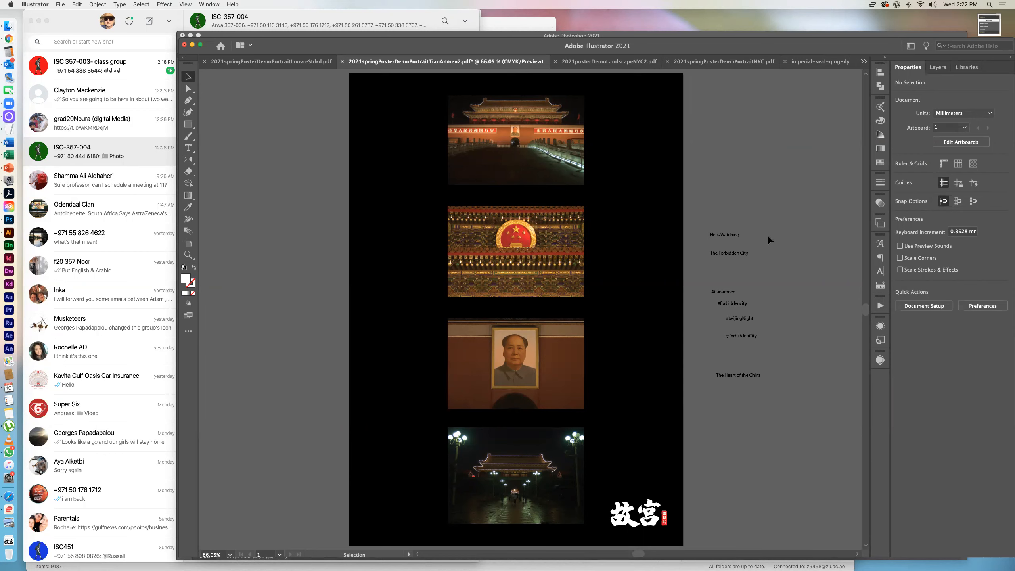
- Examine the black captions and hashtags placed beside the poster at 200 % zoom
key(a)
key(super+equal)
key(super+equal)
key(super+equal)
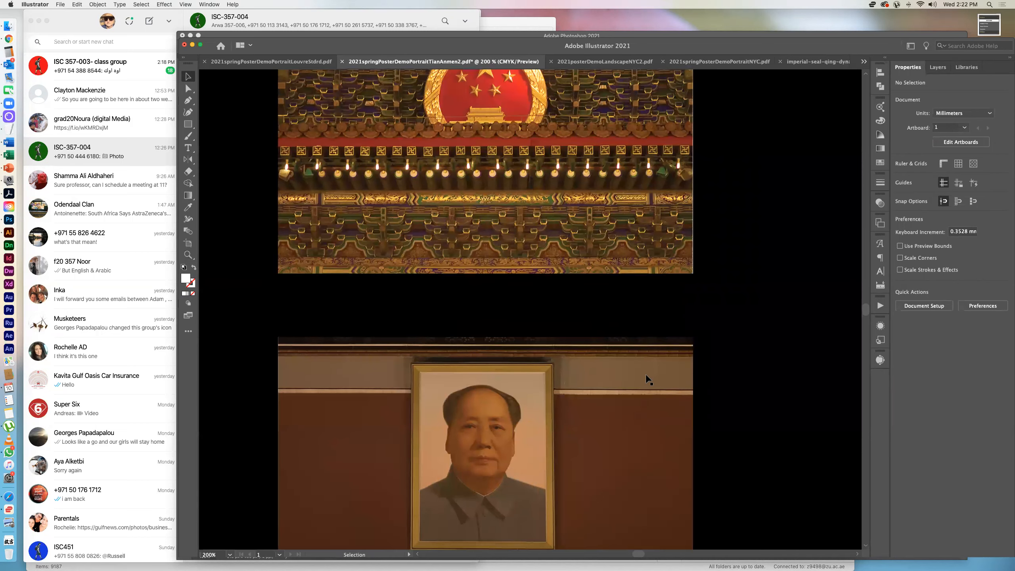
scroll(648, 380, right, 15)
scroll(649, 380, right, 5)
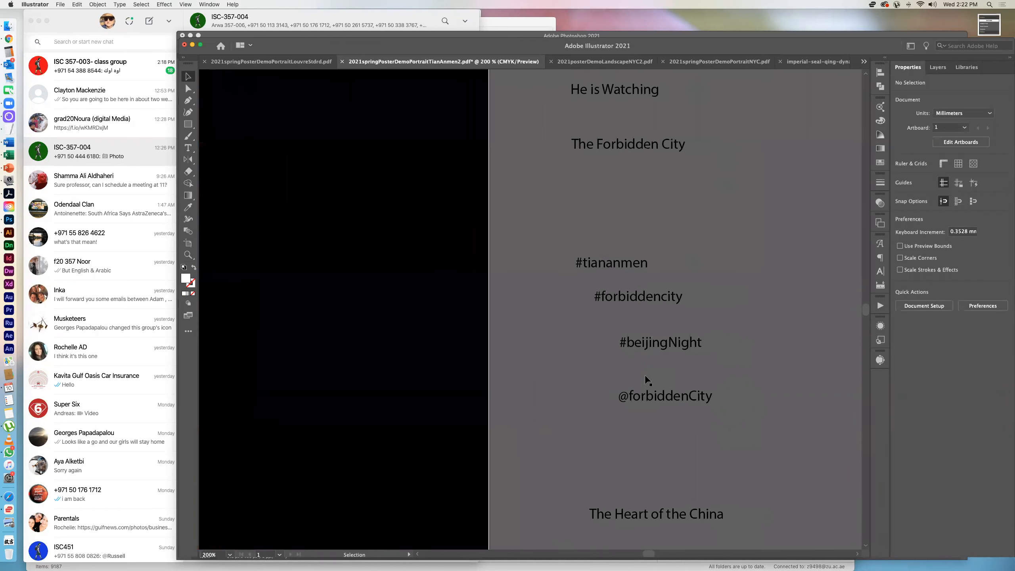
scroll(649, 380, up, 1)
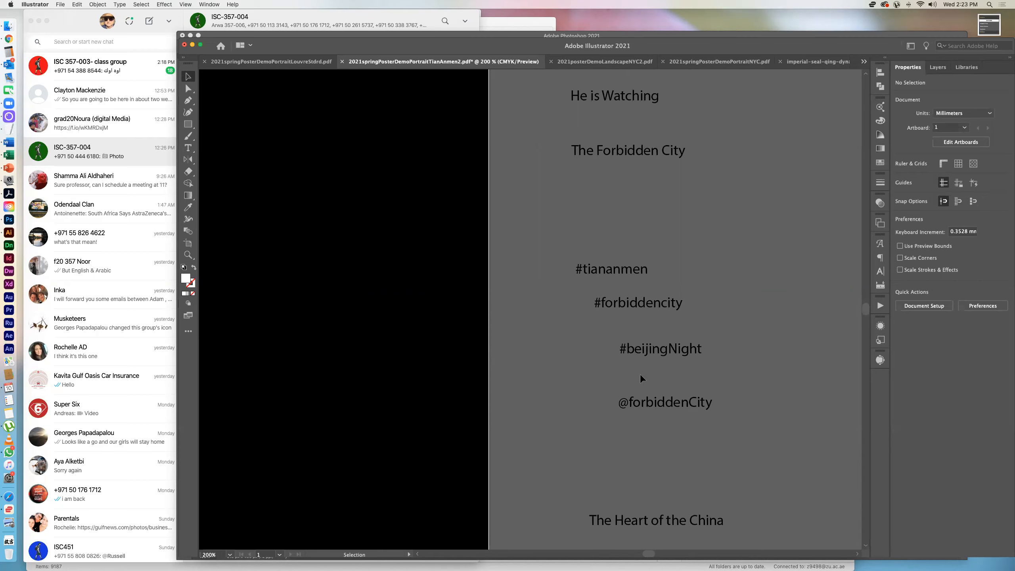
- Extend the "The Forbidden City" caption beside the poster so it reads "TianAnmen - The Forbidden City"
click(589, 103)
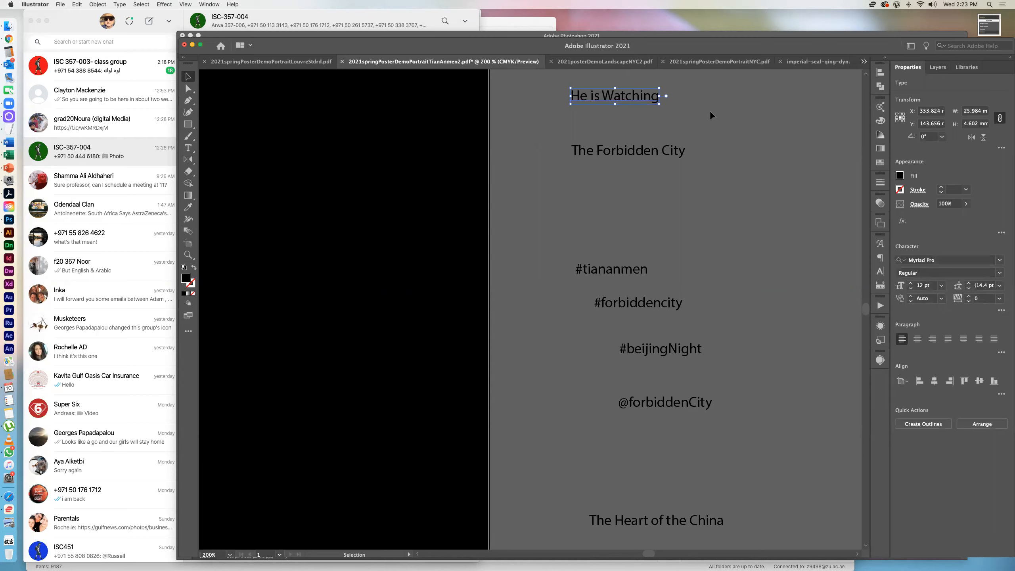
click(614, 157)
double_click(577, 151)
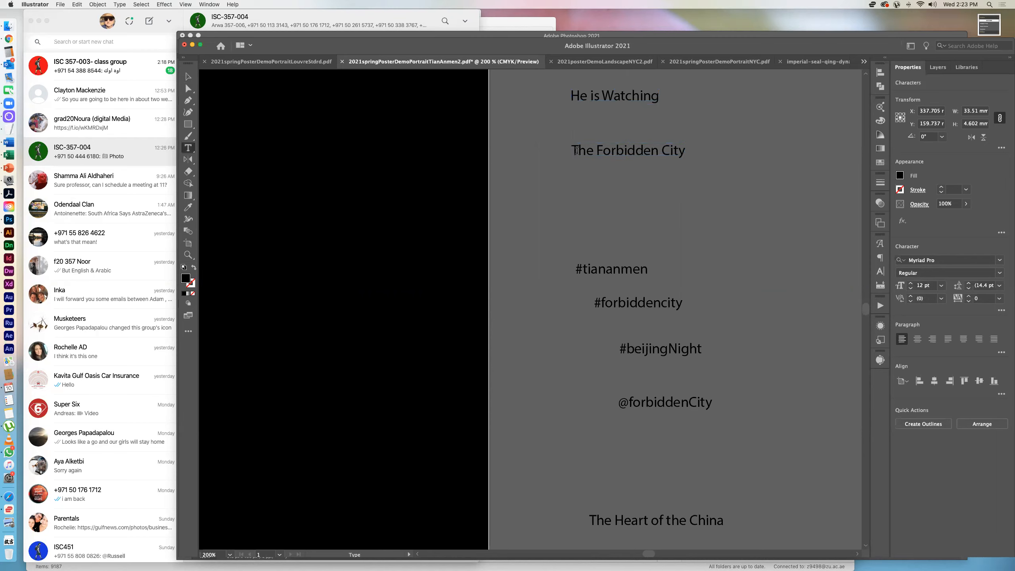
text(Tiananmen)
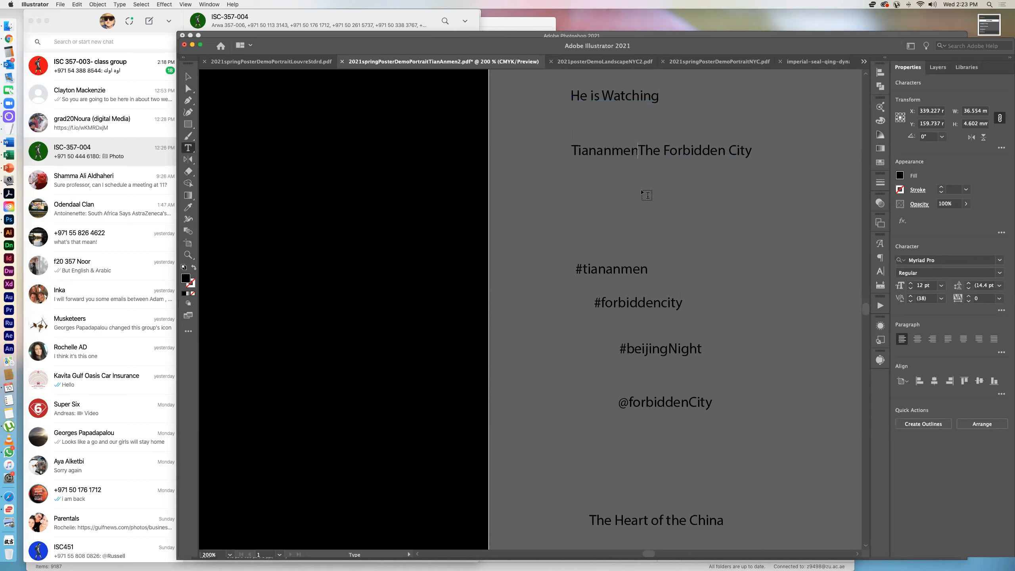
key(BackSpace)
key(BackSpace)
key(BackSpace)
key(BackSpace)
key(BackSpace)
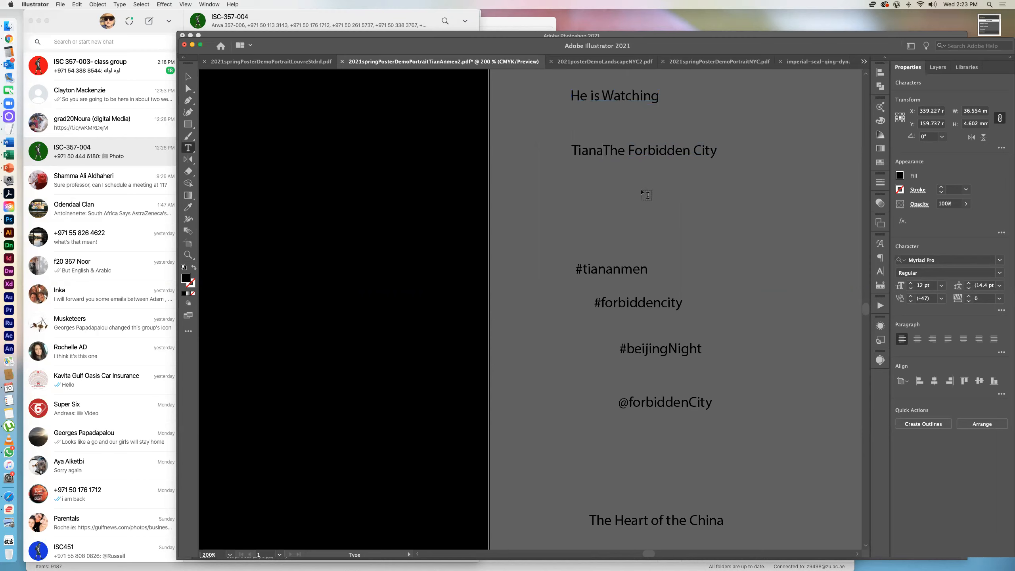
text(Anmen)
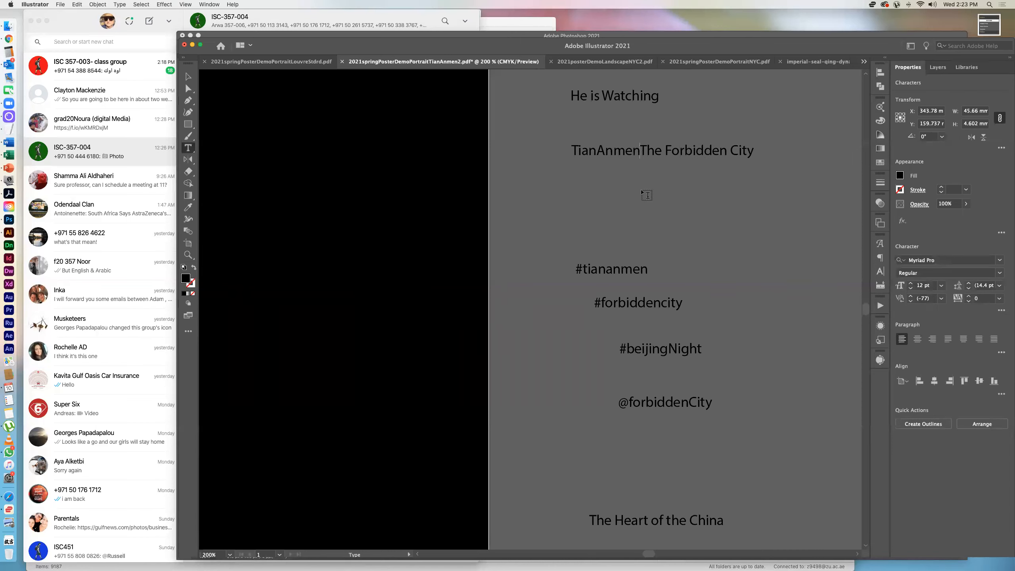
text( -)
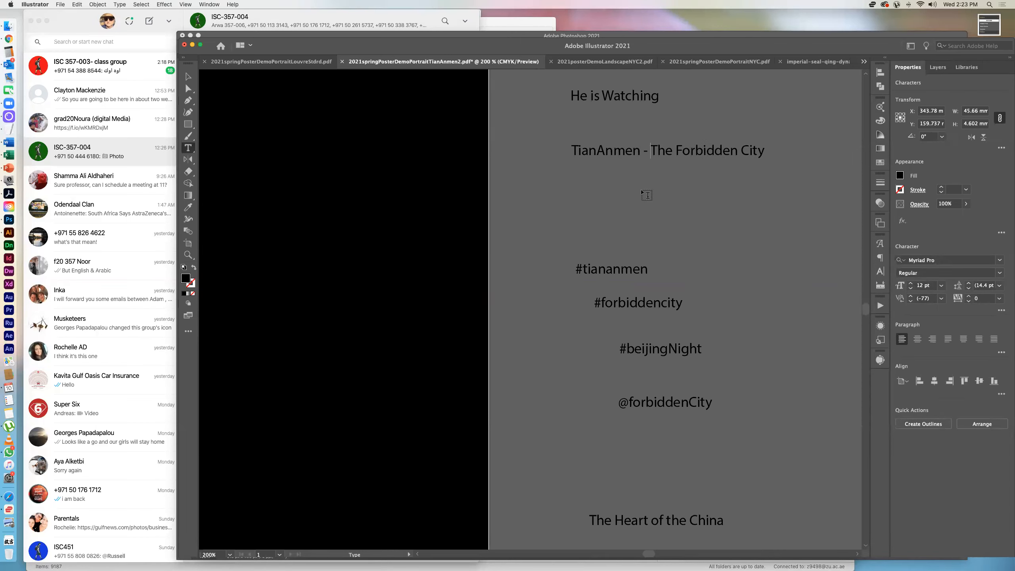
click(187, 76)
drag(622, 276, 621, 204)
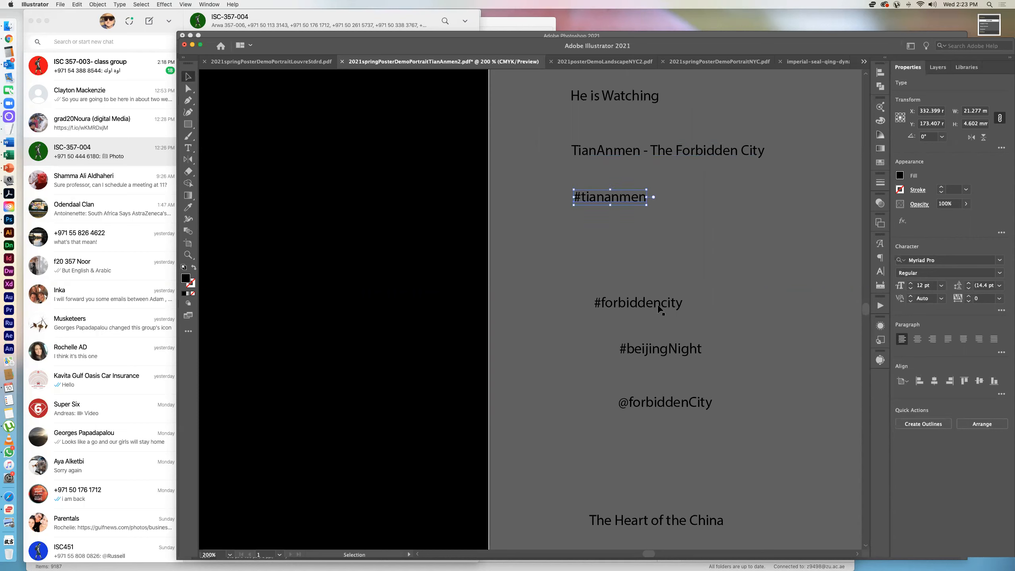
drag(658, 305, 637, 227)
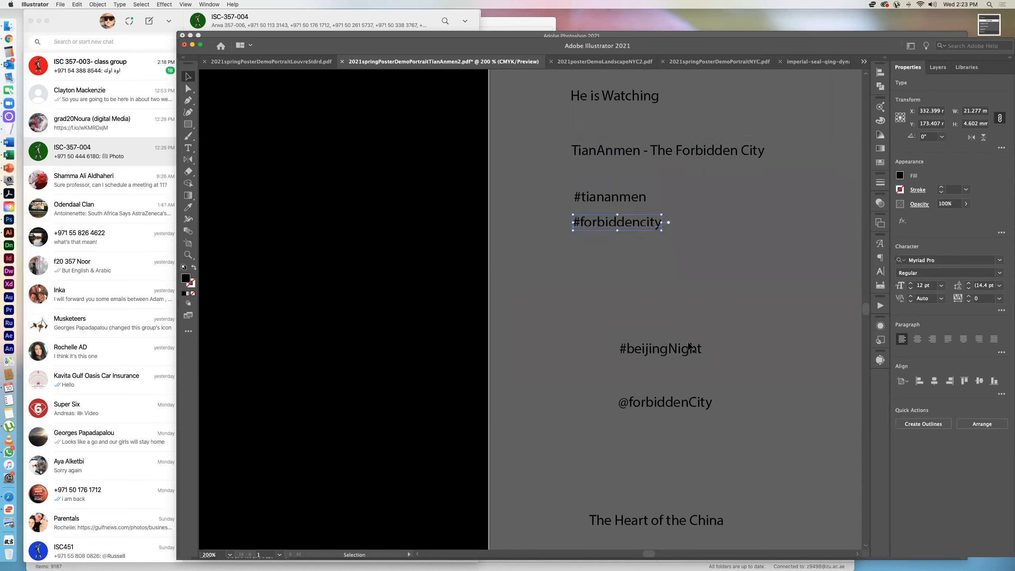
drag(691, 355, 642, 254)
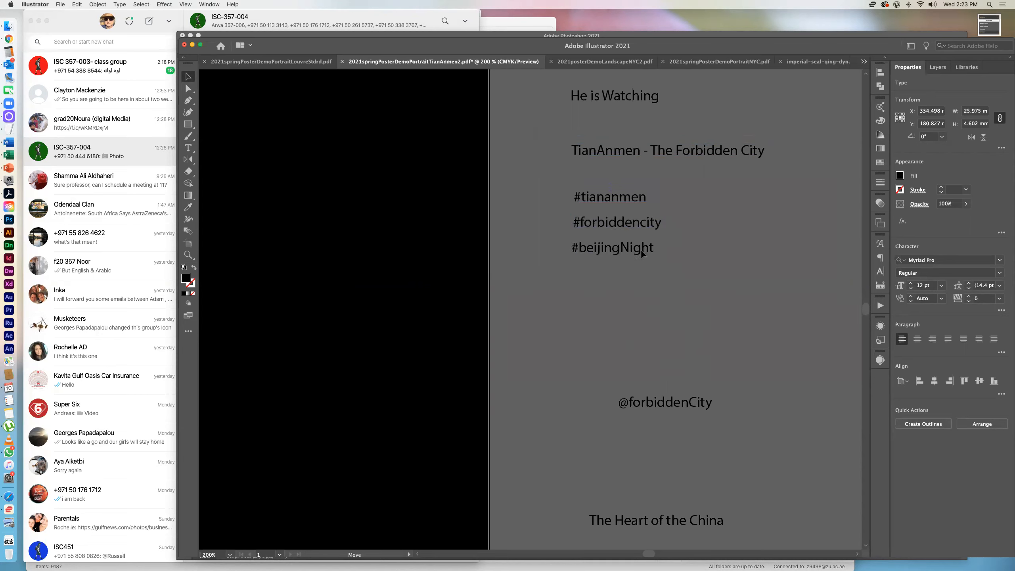
drag(690, 404, 643, 280)
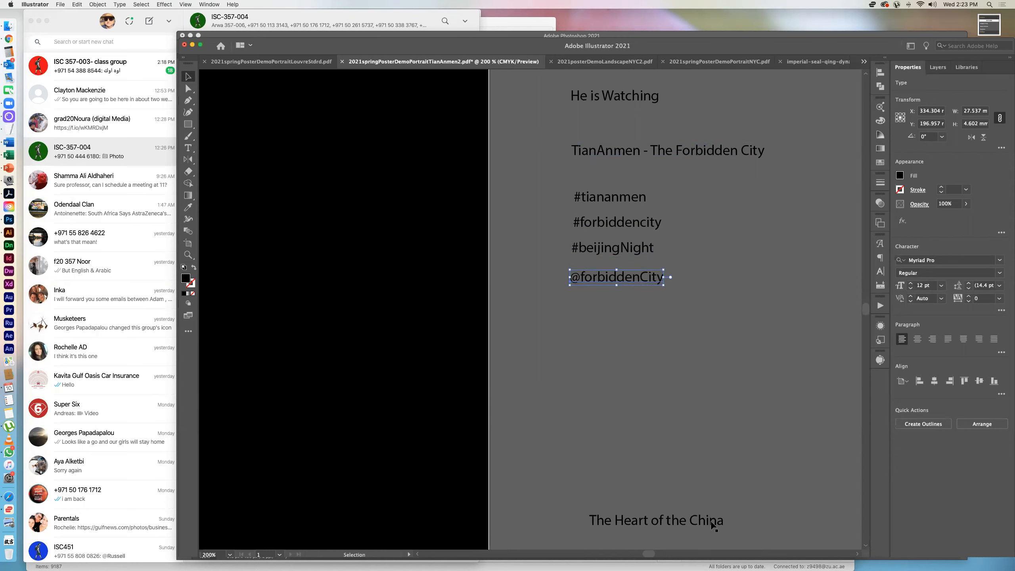
- Move the "The Heart of the China" caption up nearer the hashtags and change its fill to white
drag(709, 521, 684, 399)
scroll(717, 443, down, 3)
scroll(717, 442, down, 10)
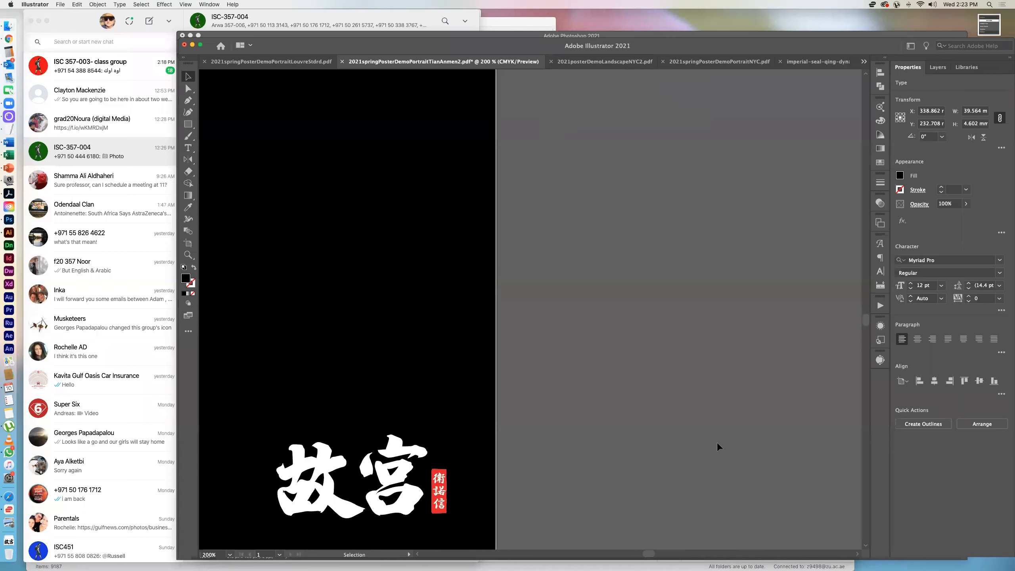
scroll(717, 442, down, 3)
scroll(717, 441, up, 15)
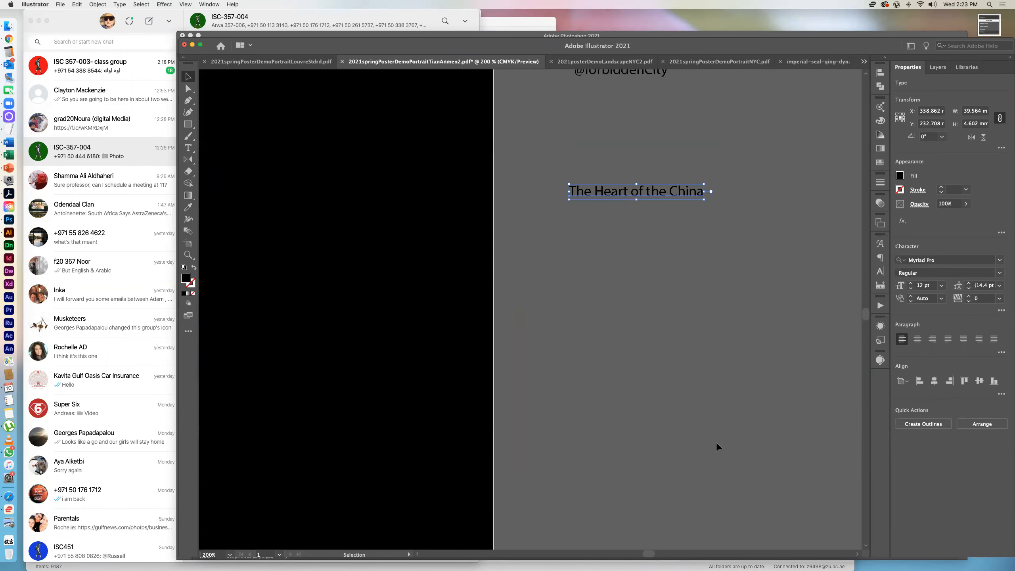
click(898, 178)
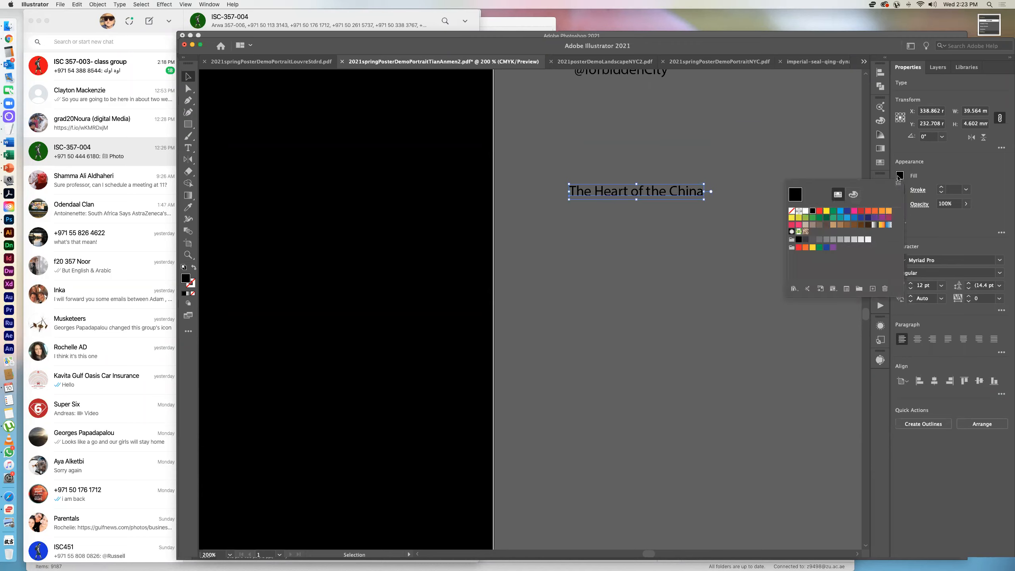
click(805, 212)
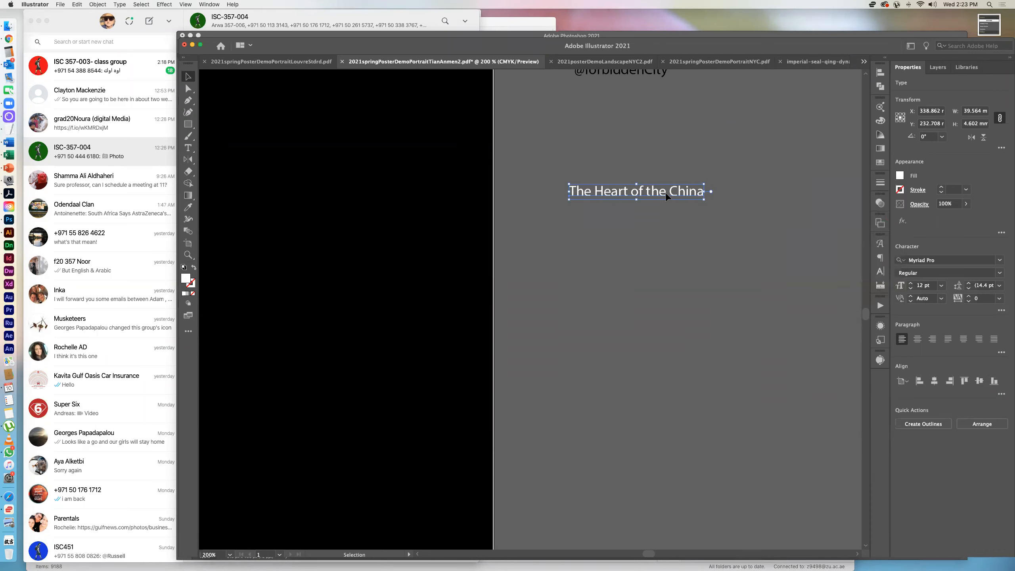
- Place the "The Heart of the China" caption on the poster directly beneath the white Chinese characters and fit the artboard in view
drag(665, 192, 642, 417)
scroll(659, 416, down, 10)
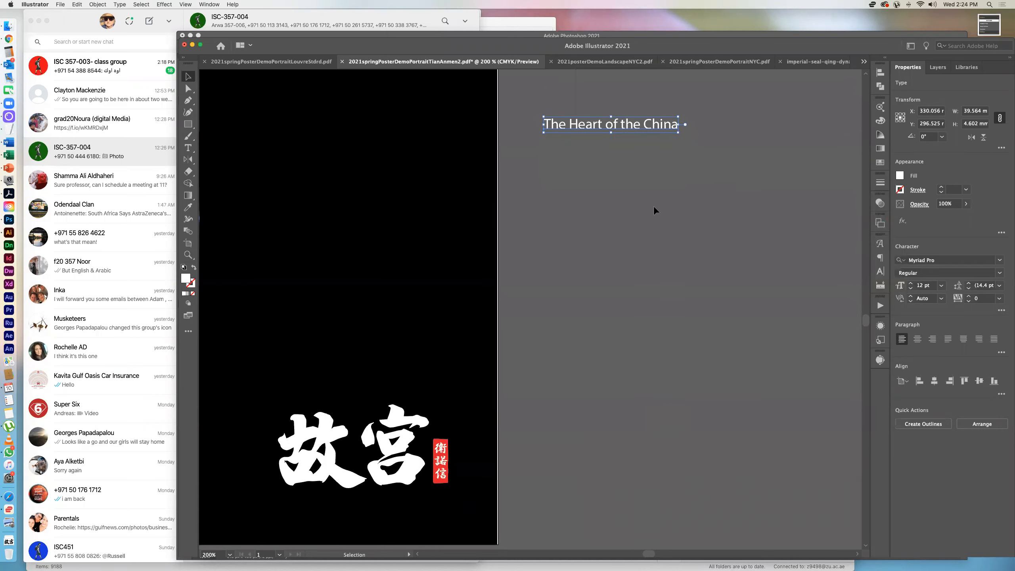
drag(629, 127, 371, 508)
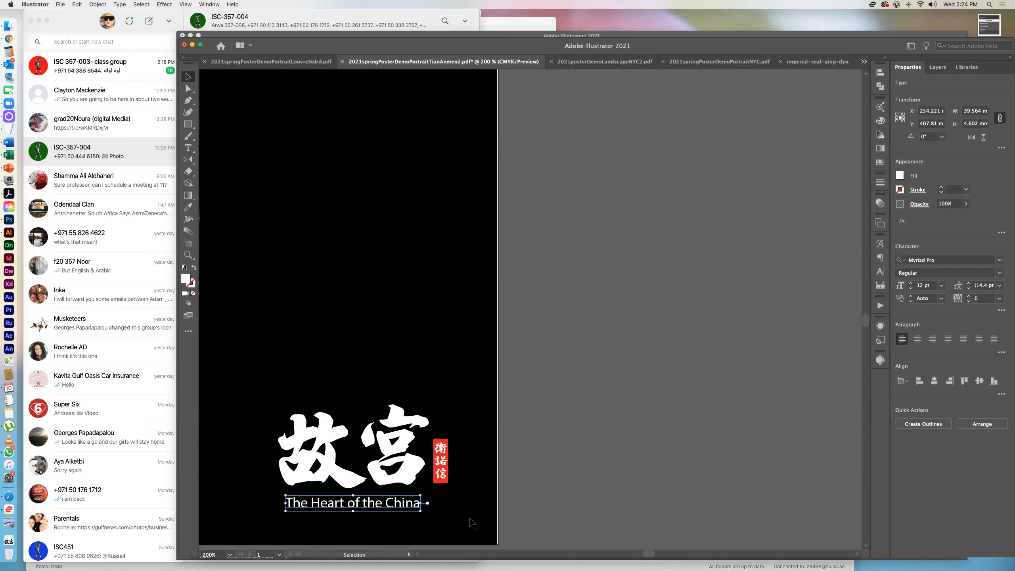
click(554, 479)
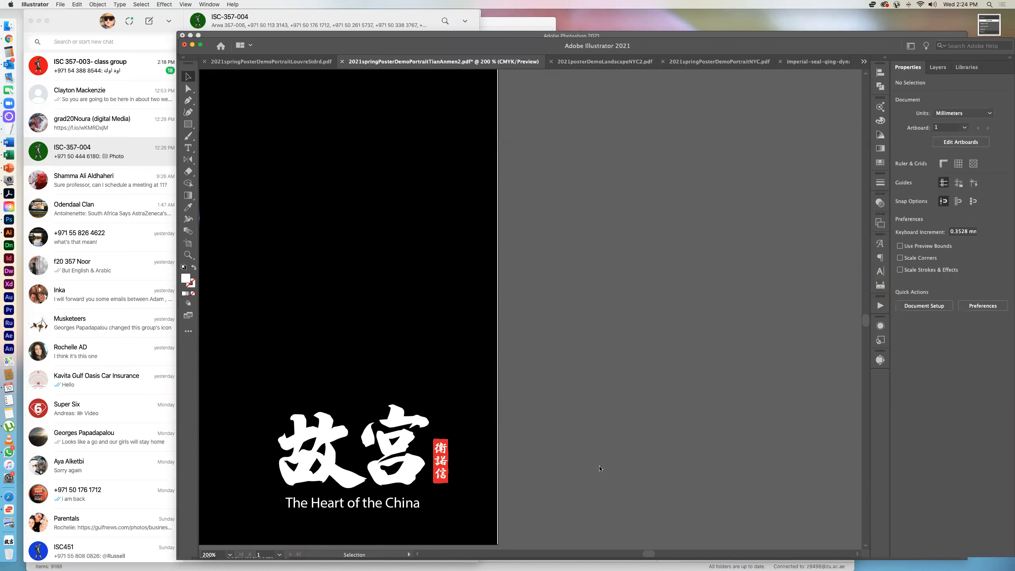
scroll(600, 468, down, 5)
scroll(603, 468, left, 3)
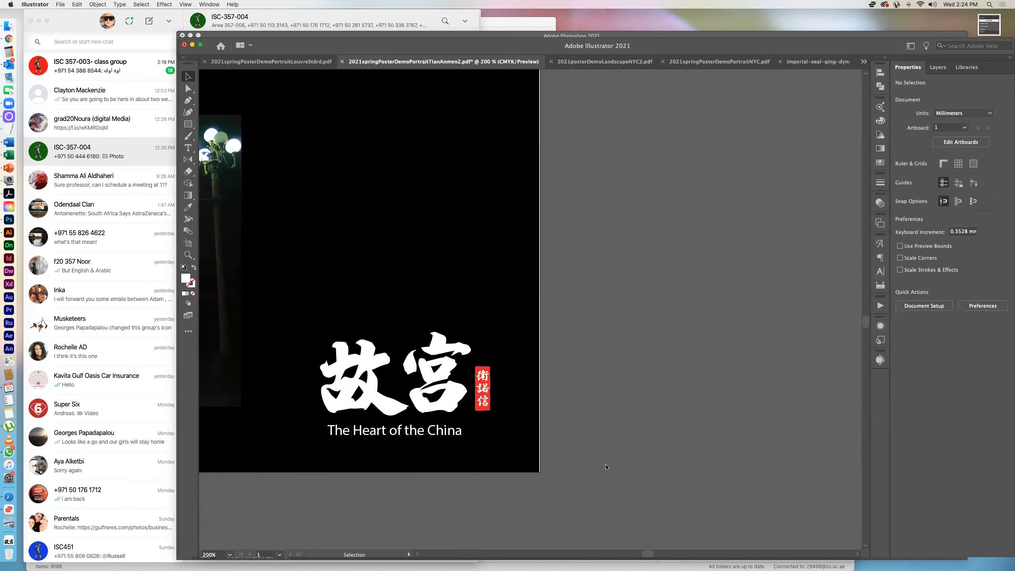
scroll(606, 467, up, 15)
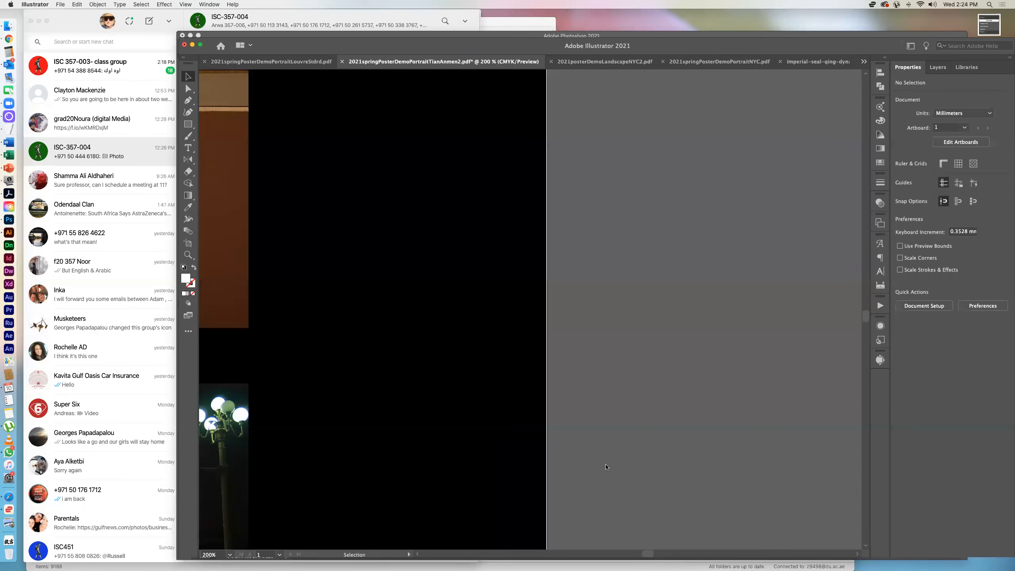
key(super+0)
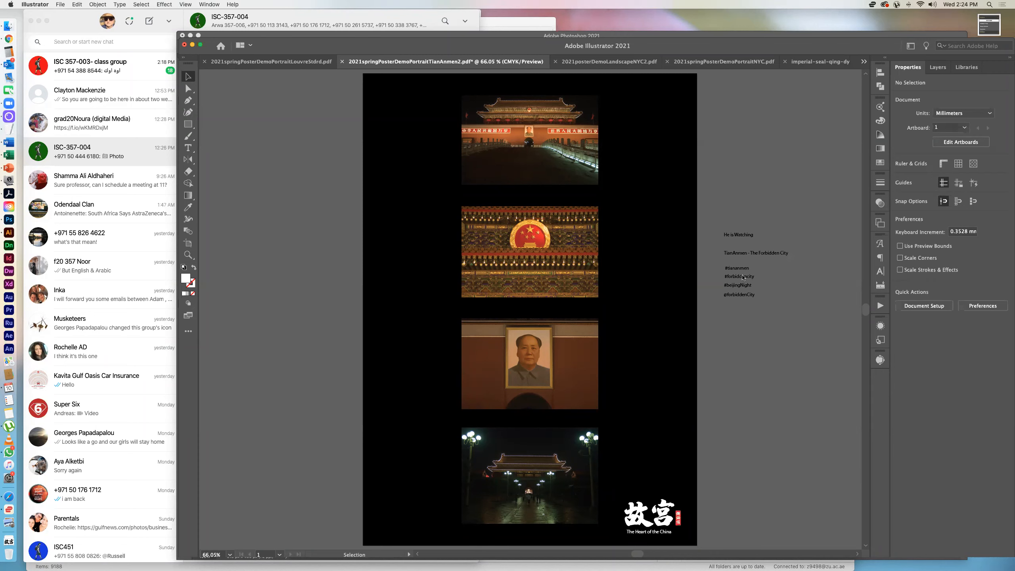
- Change the fill of the "The Heart of the China" tagline beneath the logo to yellow
click(663, 532)
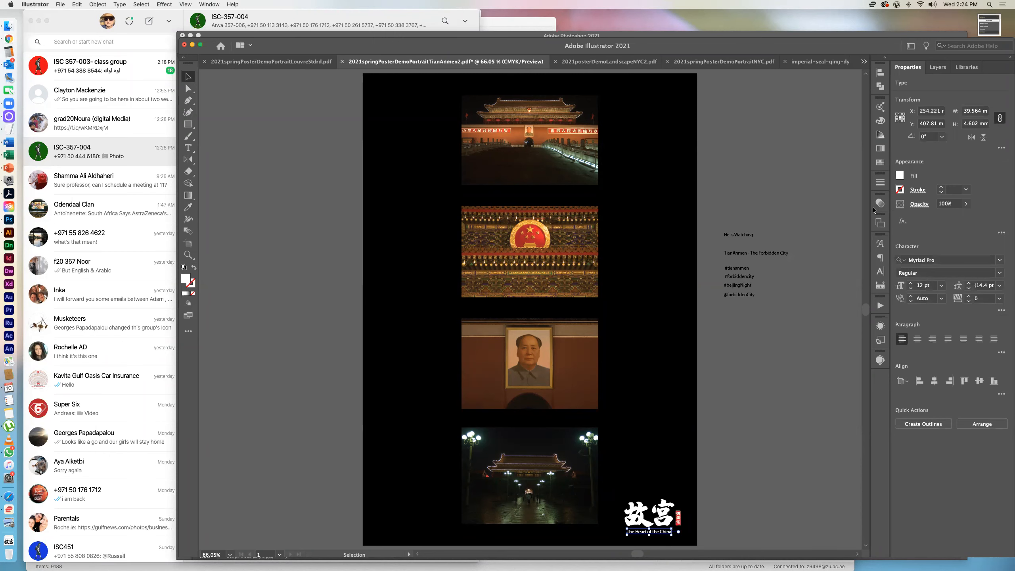
click(902, 176)
click(826, 211)
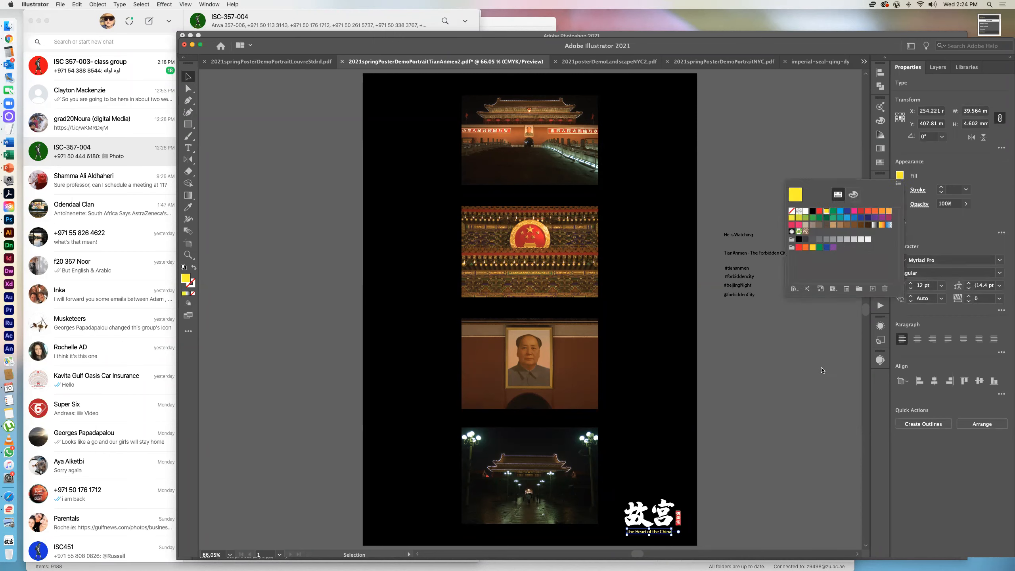
click(818, 371)
click(816, 374)
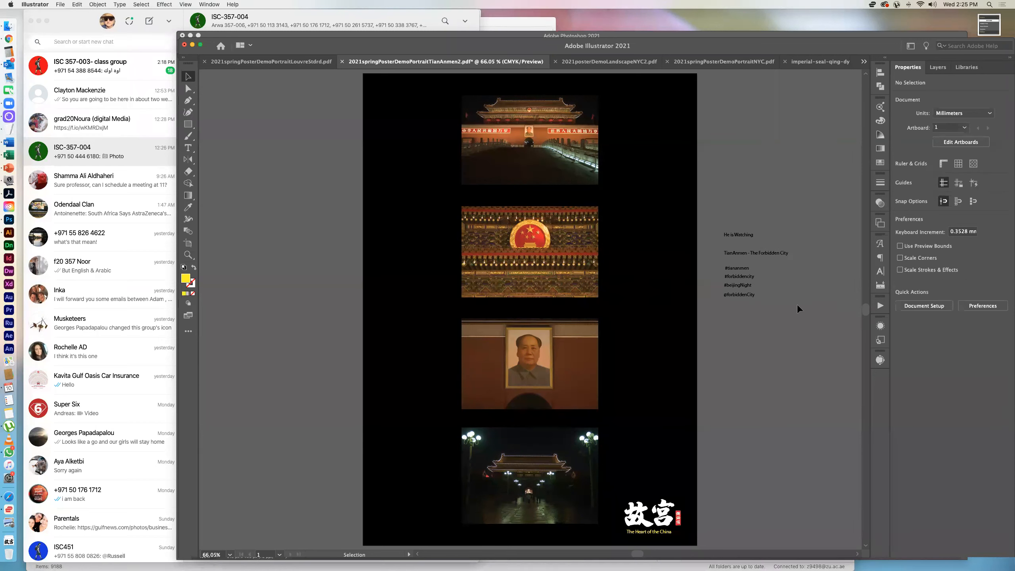
- Deselect the "He is Watching" caption and save the Tiananmen poster
click(738, 235)
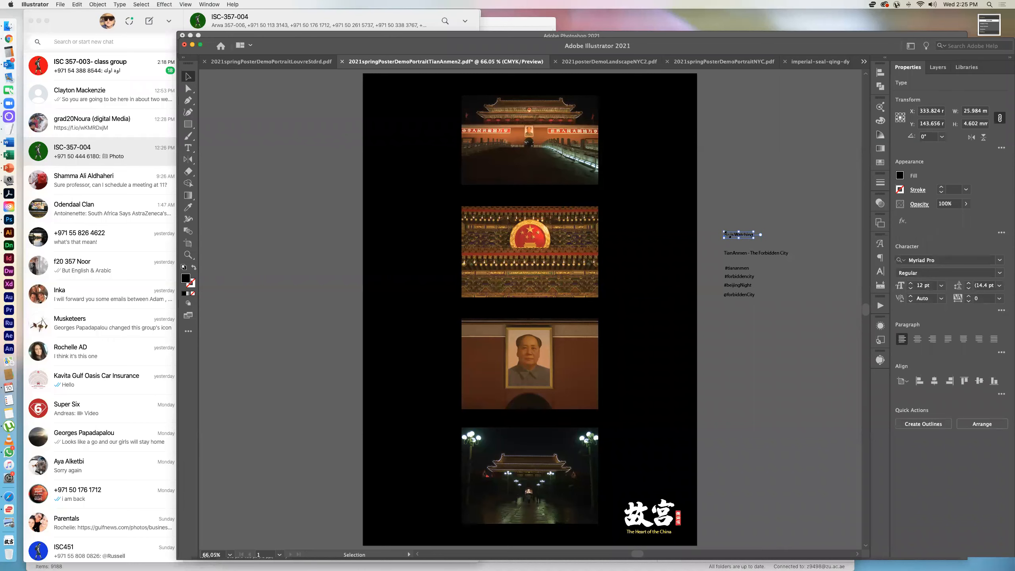
click(760, 195)
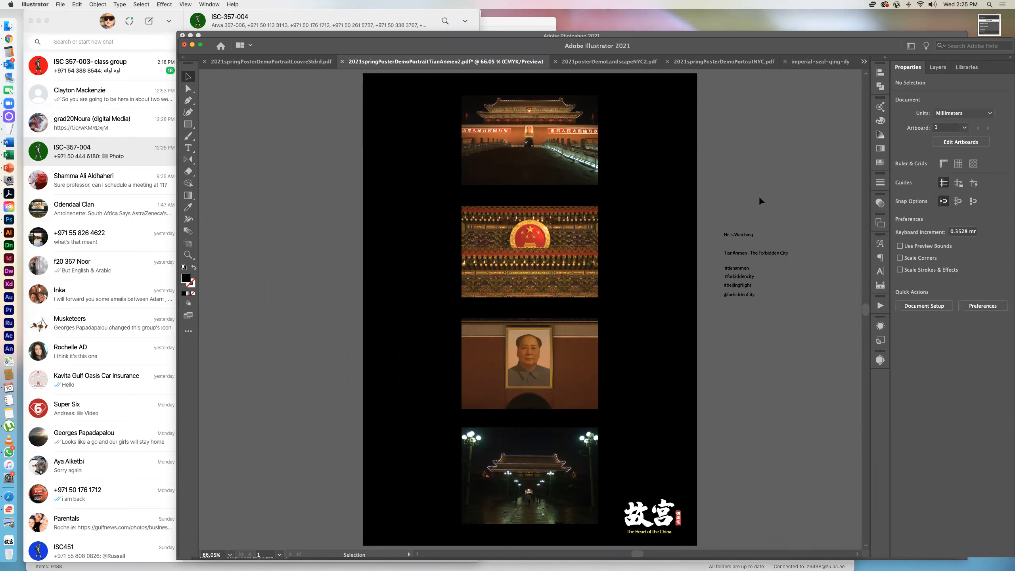
key(a)
key(super+s)
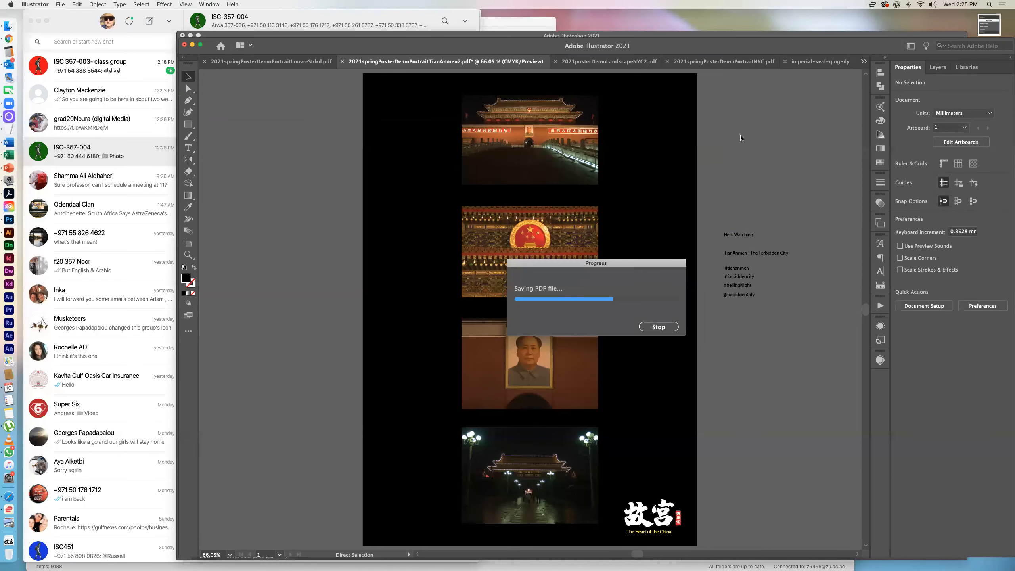
- Switch to 2021posterDemoLandscapeNYC2.pdf and delete the "I love New York" caption beside the poster
click(734, 62)
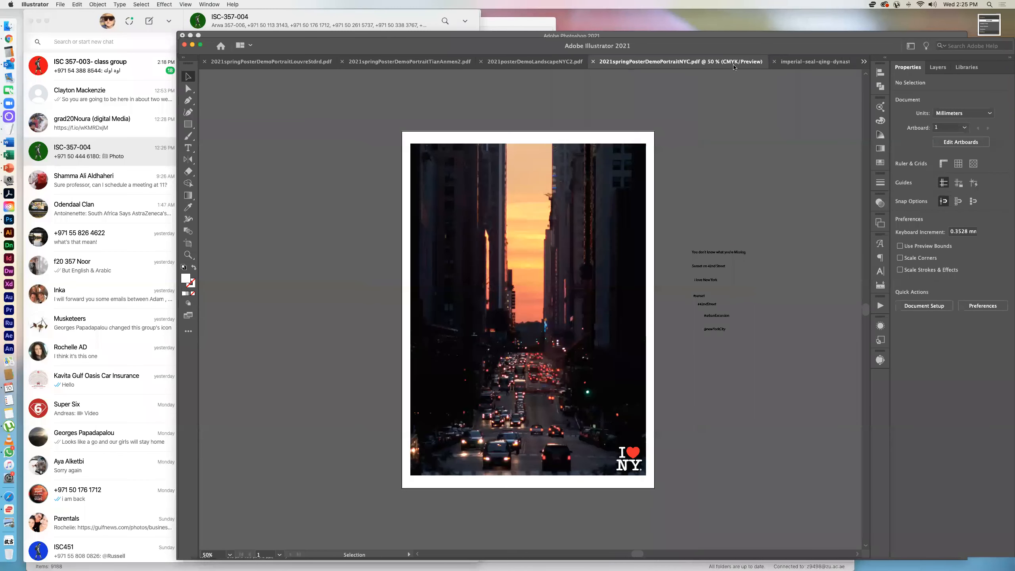
click(550, 62)
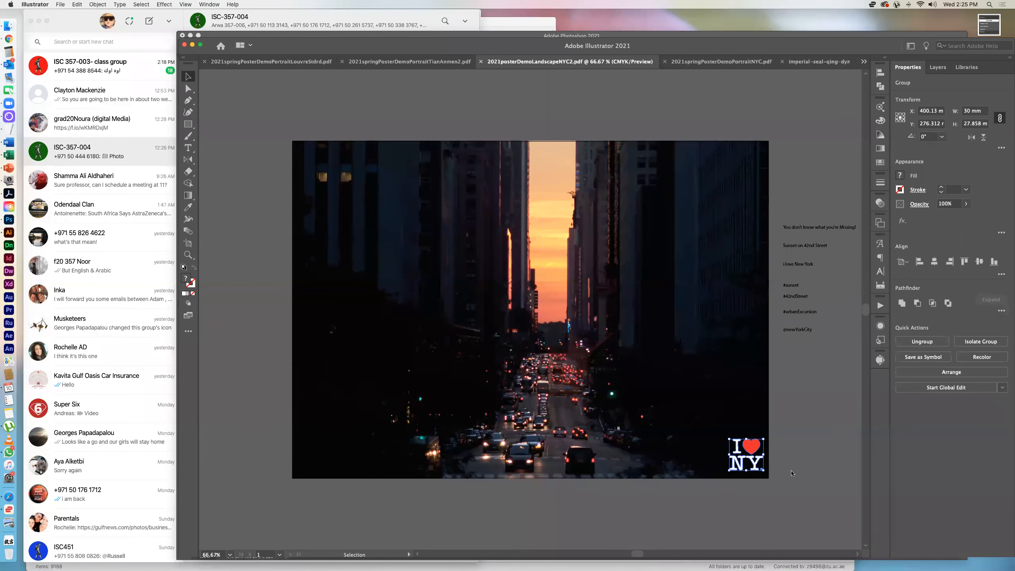
click(798, 266)
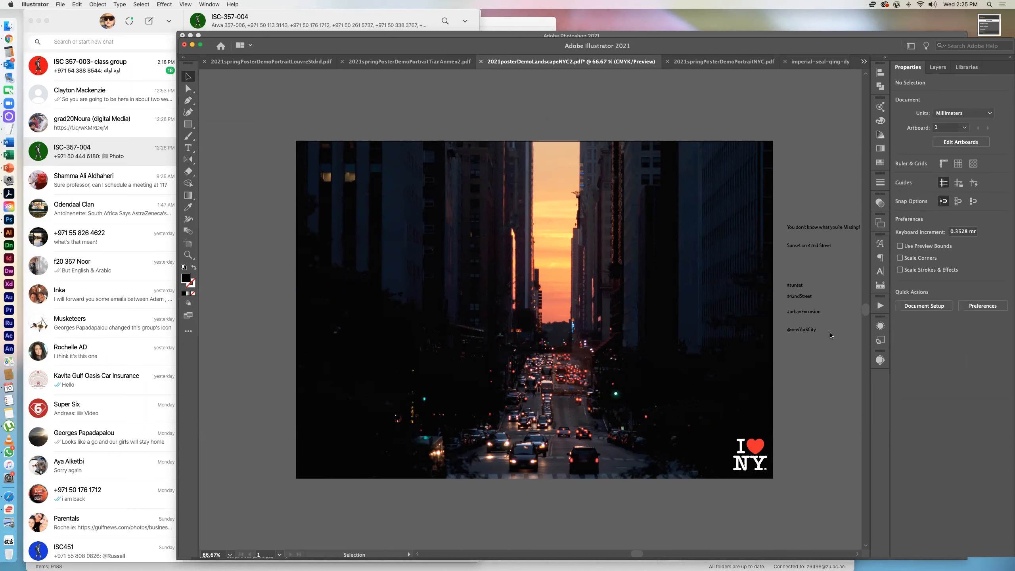
- Move the three hashtags and the New York City handle up together, just beneath the "Sunset on 42nd Street" caption
scroll(830, 335, down, 1)
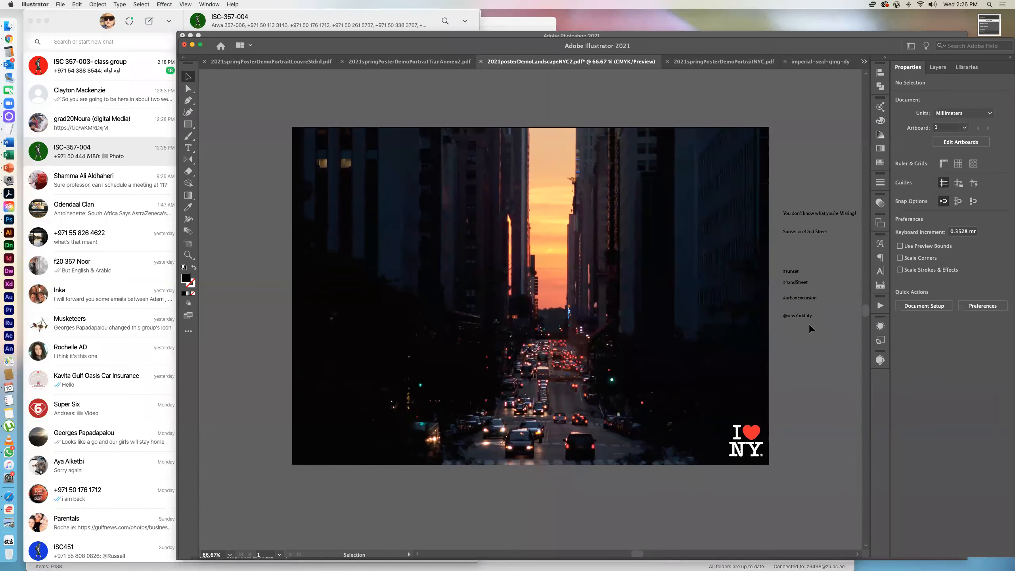
drag(787, 257, 812, 271)
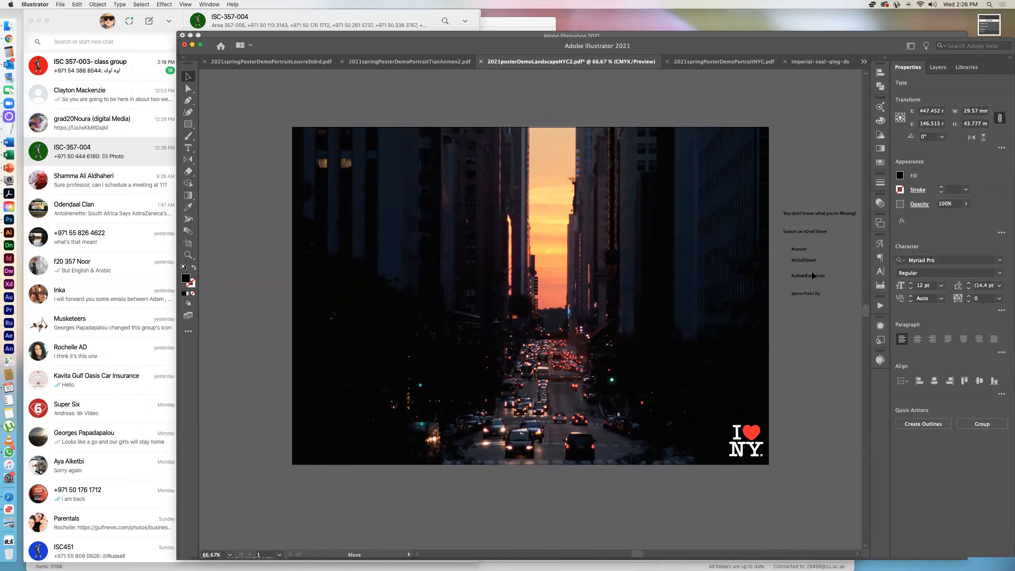
click(811, 362)
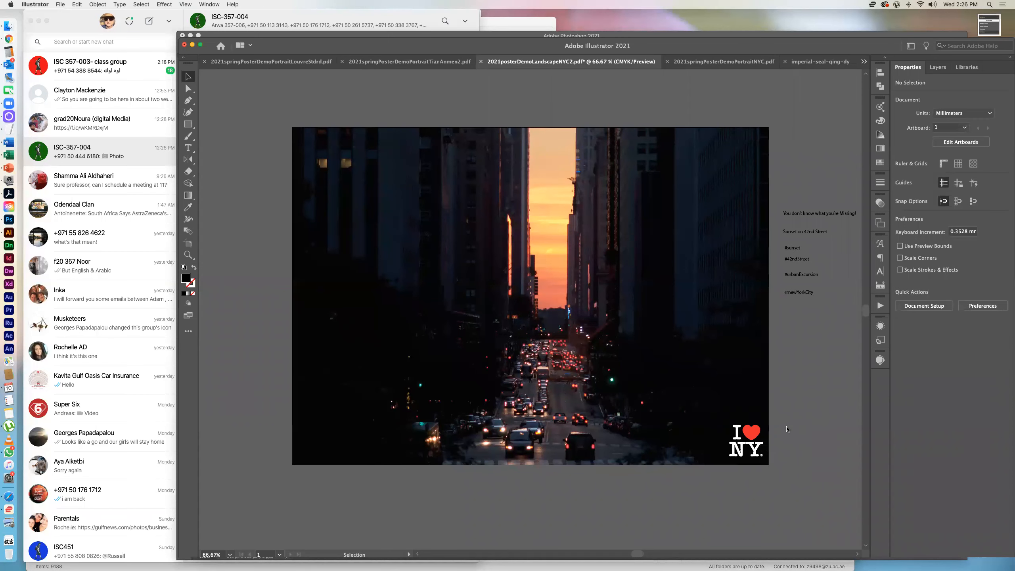
- Check the portrait NYC poster, then return to the landscape NYC poster and save it
click(721, 61)
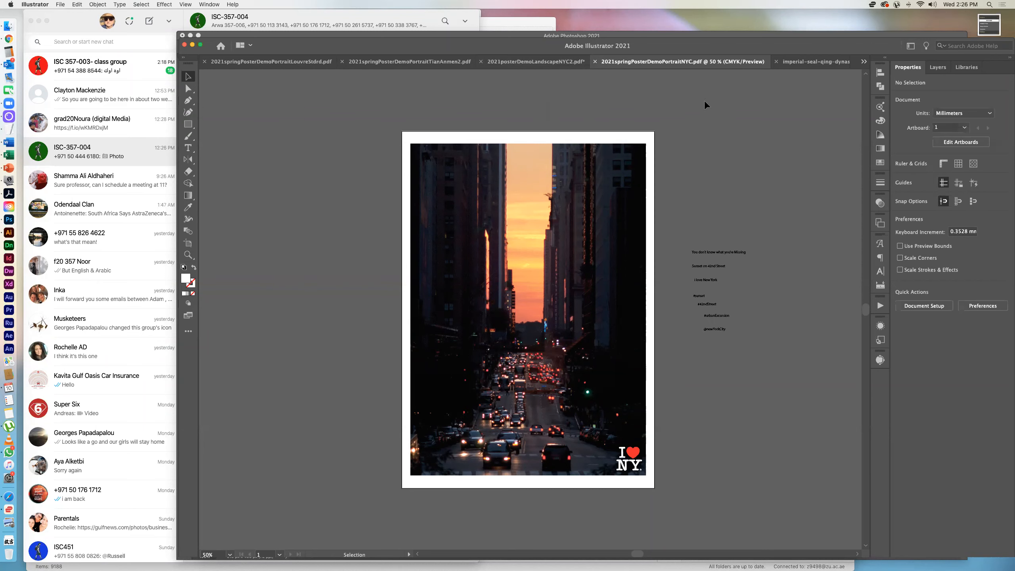
click(535, 61)
key(a)
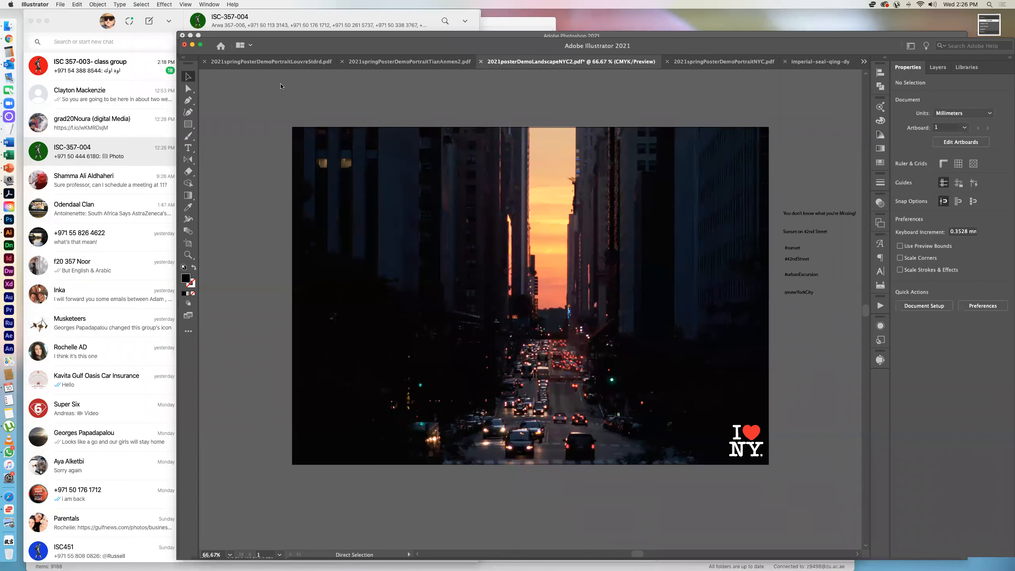
key(super+s)
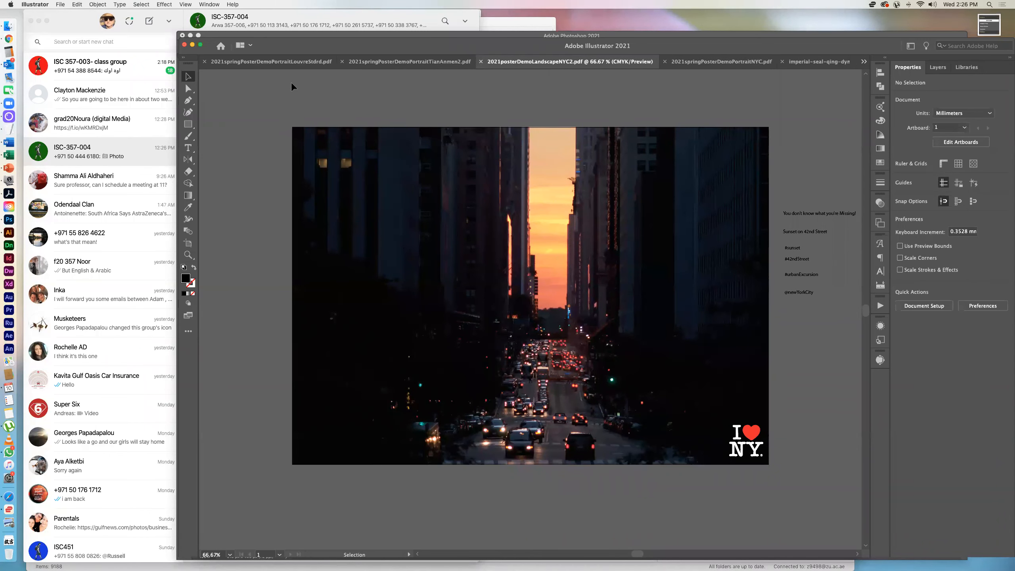
- Switch to 2021springPosterDemoPortraitLouvreStdrd.pdf and look over the Louvre poster with its captions and logos
click(240, 61)
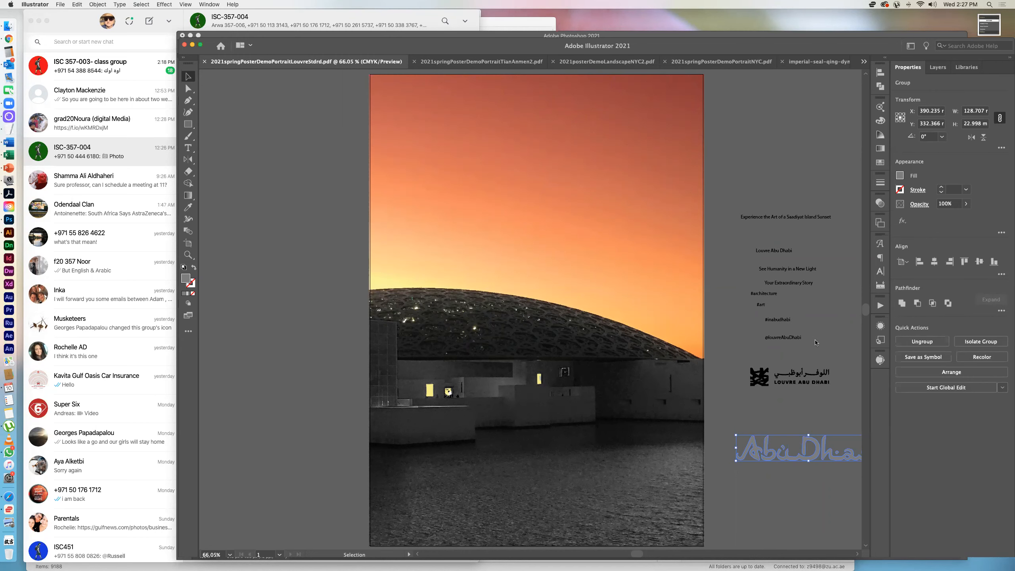
scroll(796, 357, down, 3)
scroll(797, 360, up, 6)
scroll(797, 362, down, 3)
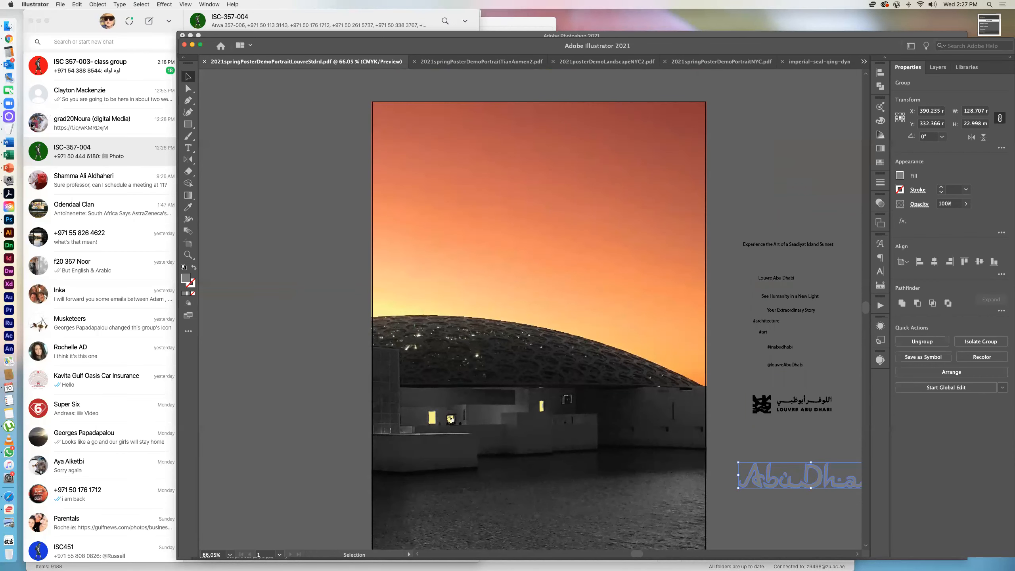
- Switch to Chrome and view the Instructor's Assessments page of the ISC-357-003 Creative advertising course in Blackboard
click(9, 39)
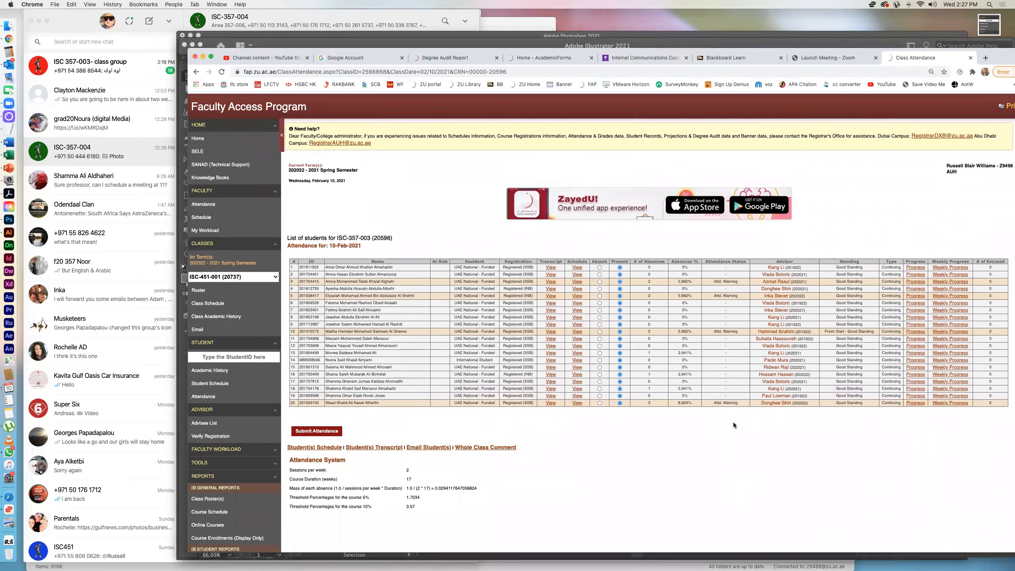
click(865, 58)
click(875, 57)
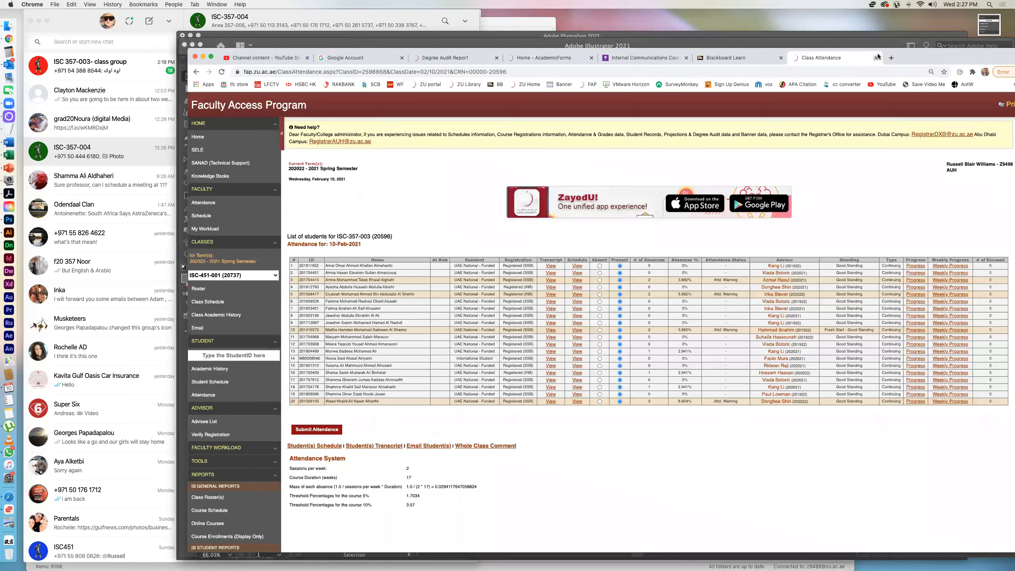
click(737, 59)
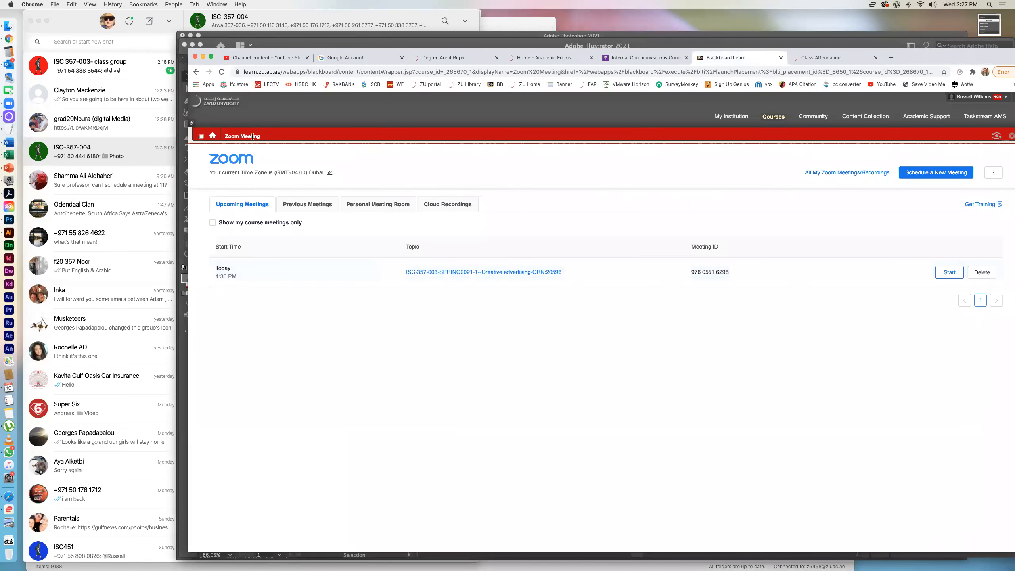
click(213, 136)
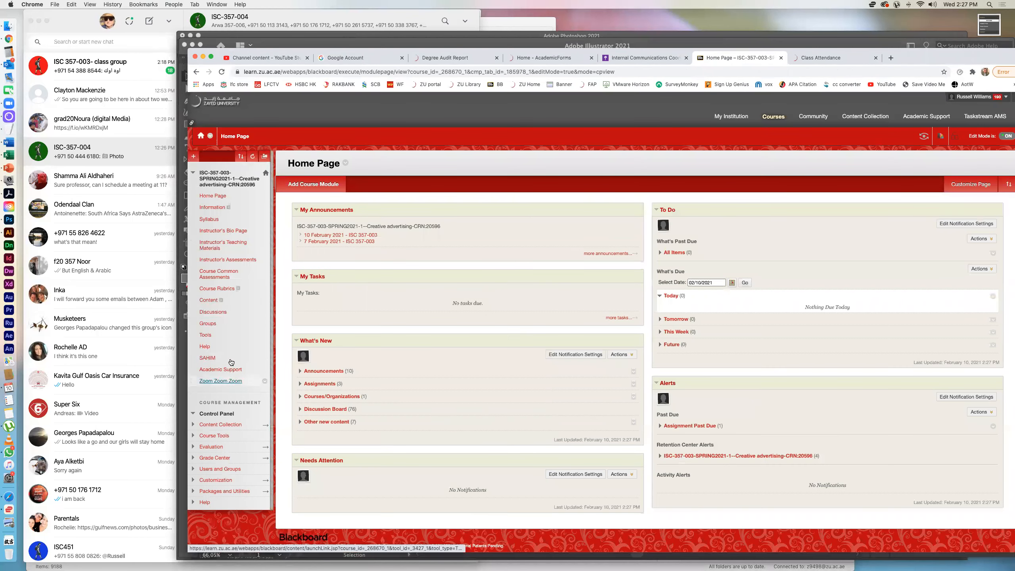
click(236, 260)
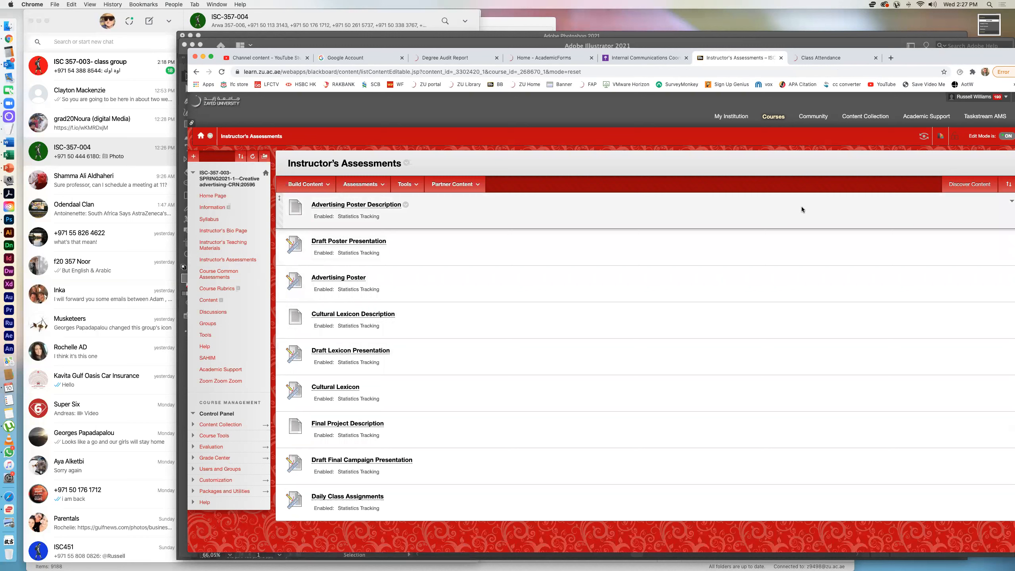
- Return to Illustrator and switch from the Louvre poster to 2021springPosterDemoPortraitLiwa.pdf
click(379, 42)
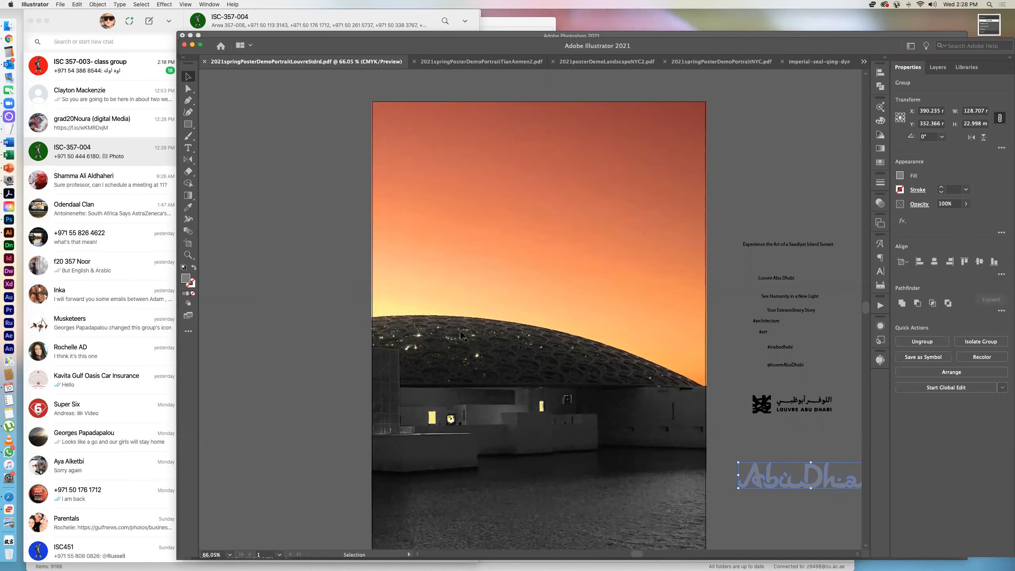
scroll(487, 342, down, 1)
scroll(486, 343, down, 1)
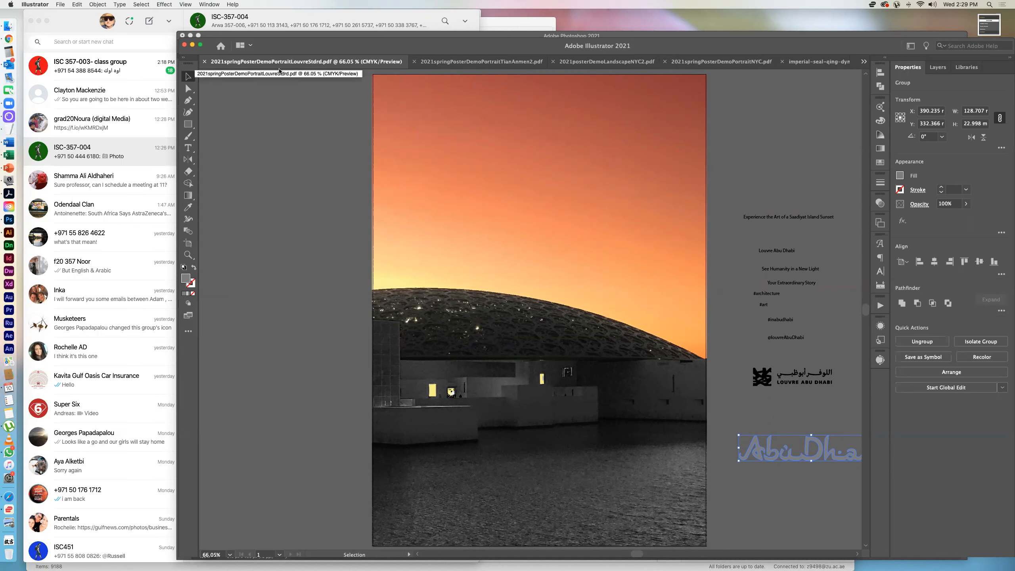
click(864, 62)
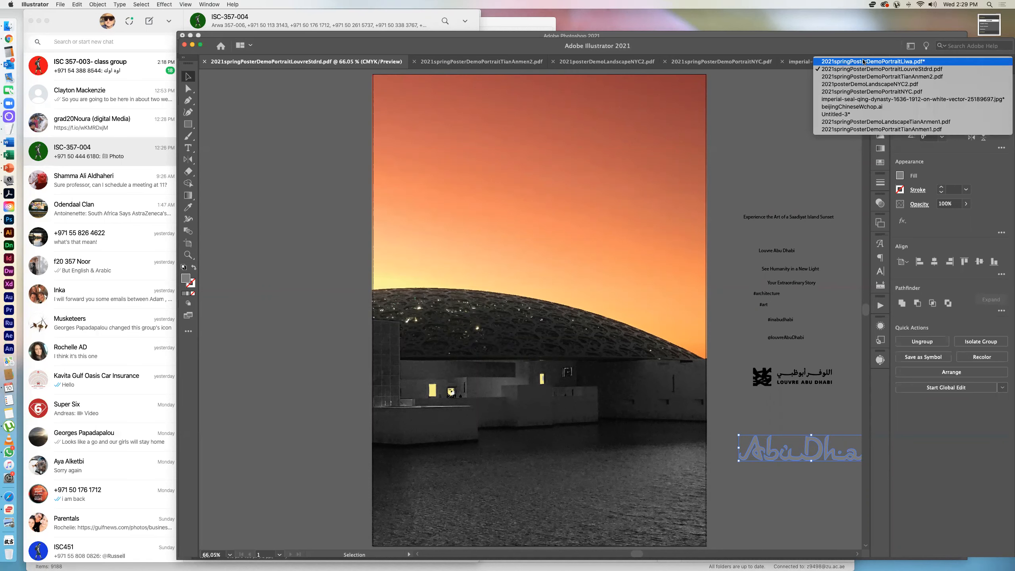
click(864, 61)
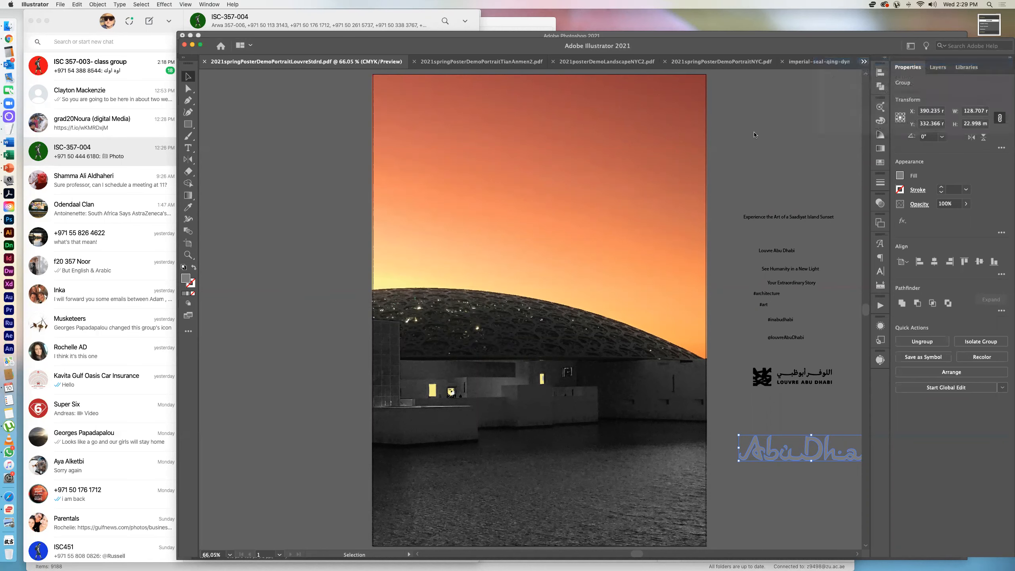
- Move the "Bring Your Own Water" tagline and "The Empty Quarter" closer to the desert poster, and "Your Extraordinary Story" beneath the Abu Dhabi logo
drag(737, 211, 697, 190)
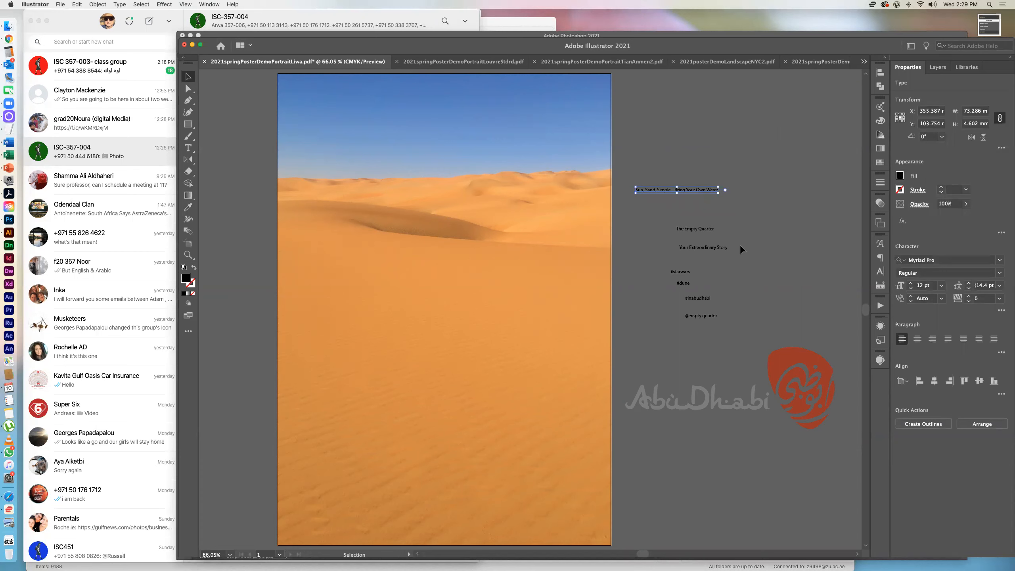
drag(698, 229, 674, 219)
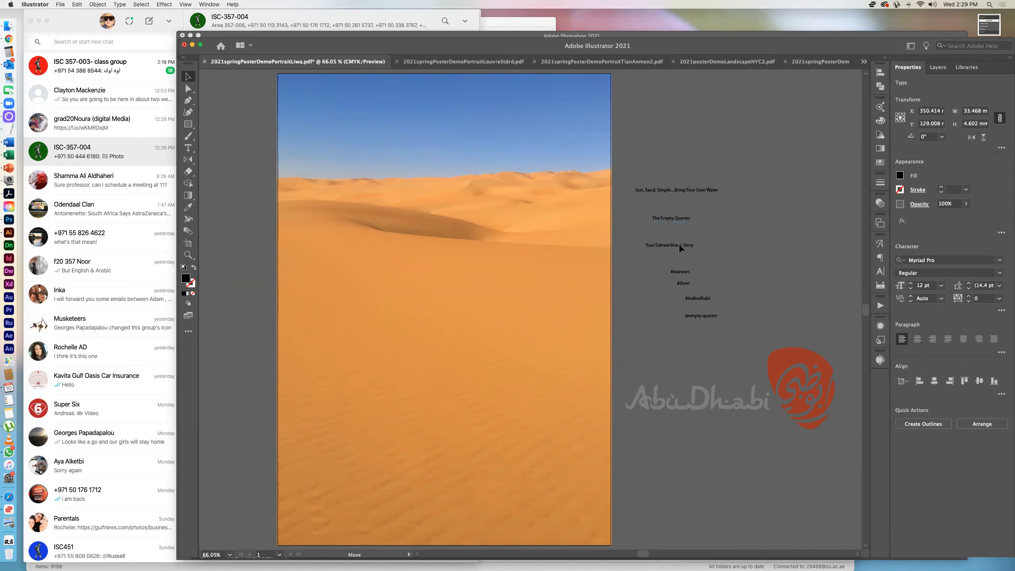
drag(714, 250, 706, 428)
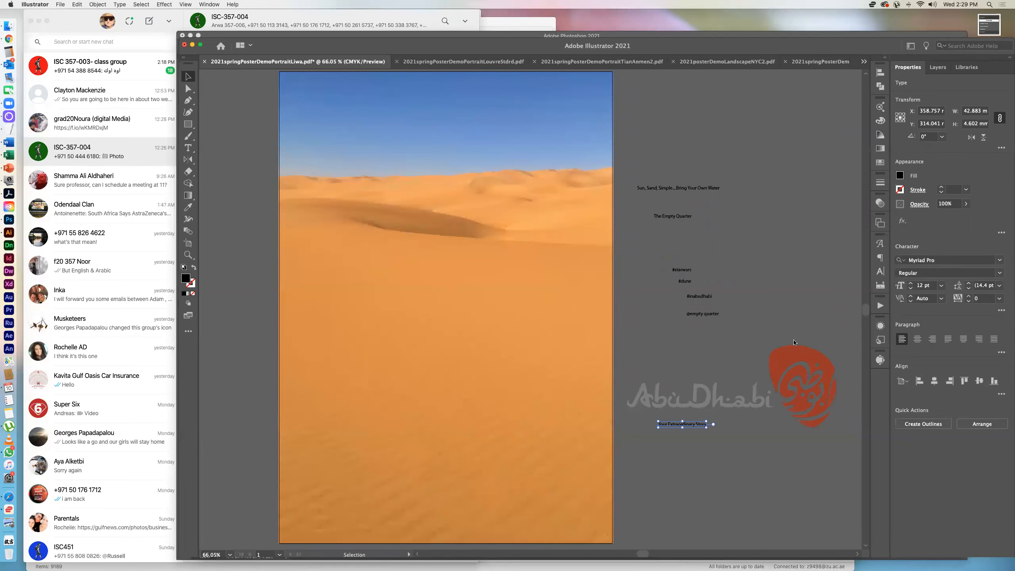
- Browse the available fonts for the "Sun, Sand, Simple....Bring Your Own Water" tagline and apply Chonky
click(670, 189)
click(999, 261)
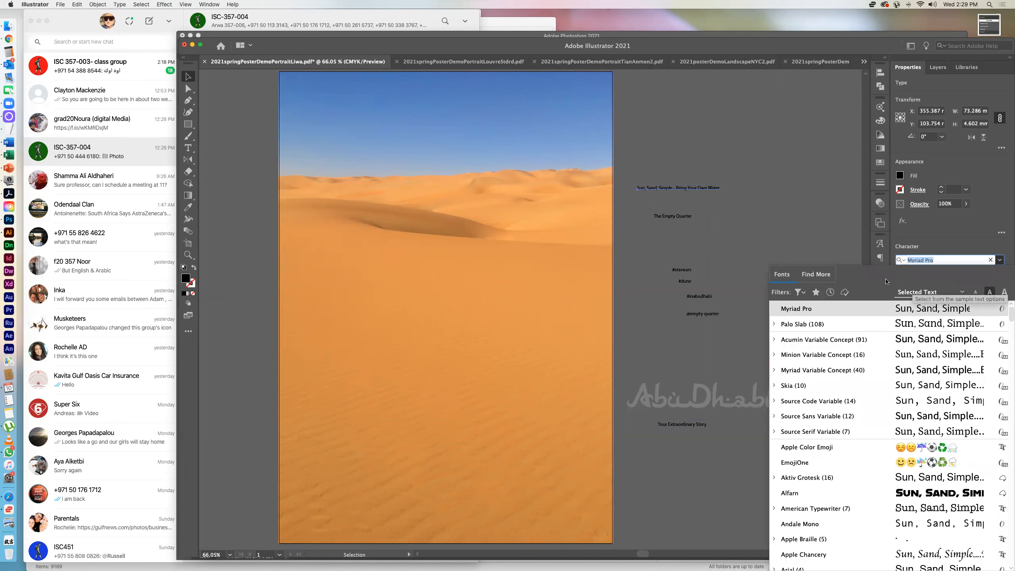
scroll(865, 364, down, 20)
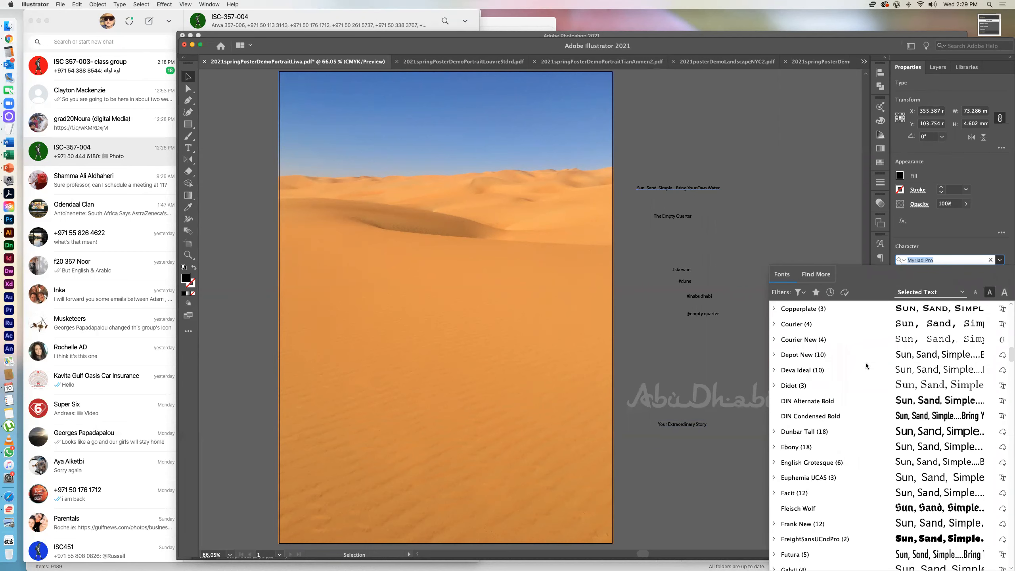
scroll(865, 364, down, 20)
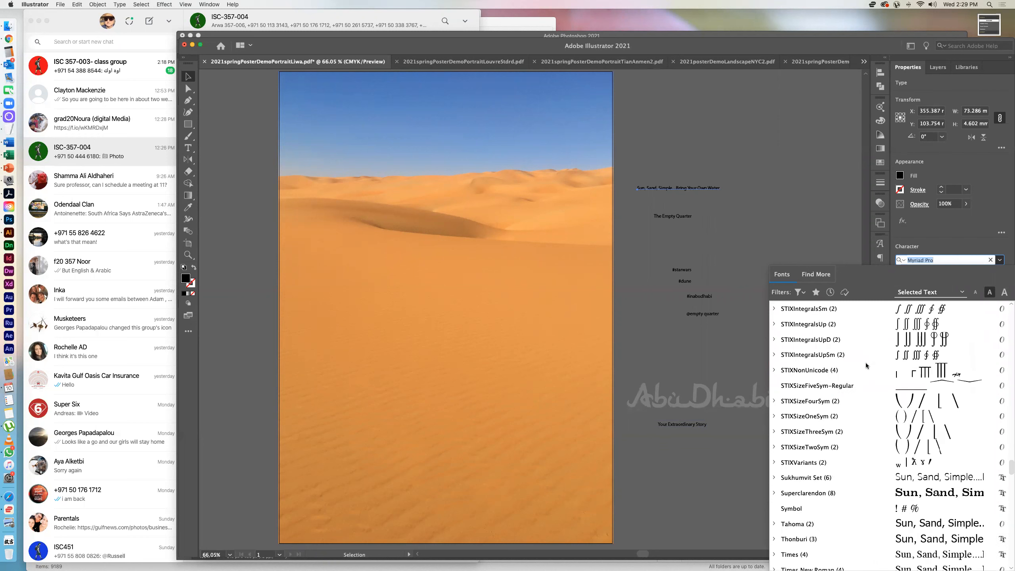
scroll(866, 363, down, 15)
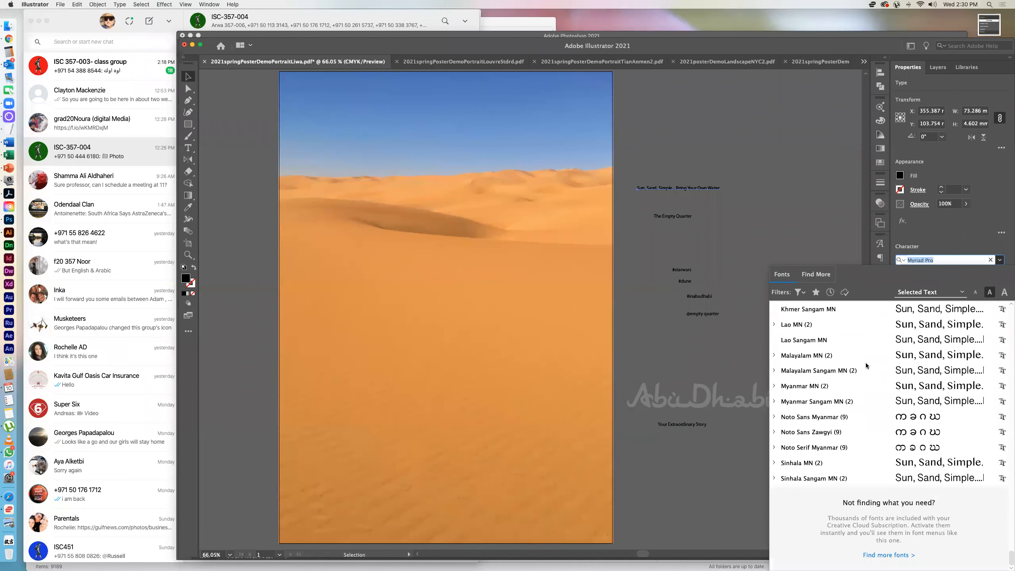
scroll(866, 363, up, 20)
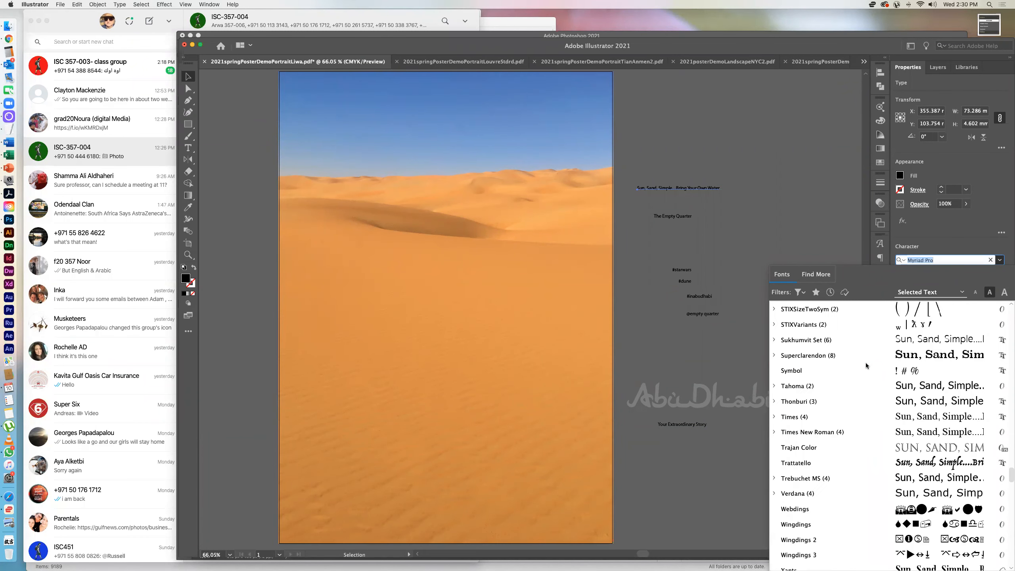
scroll(866, 363, up, 20)
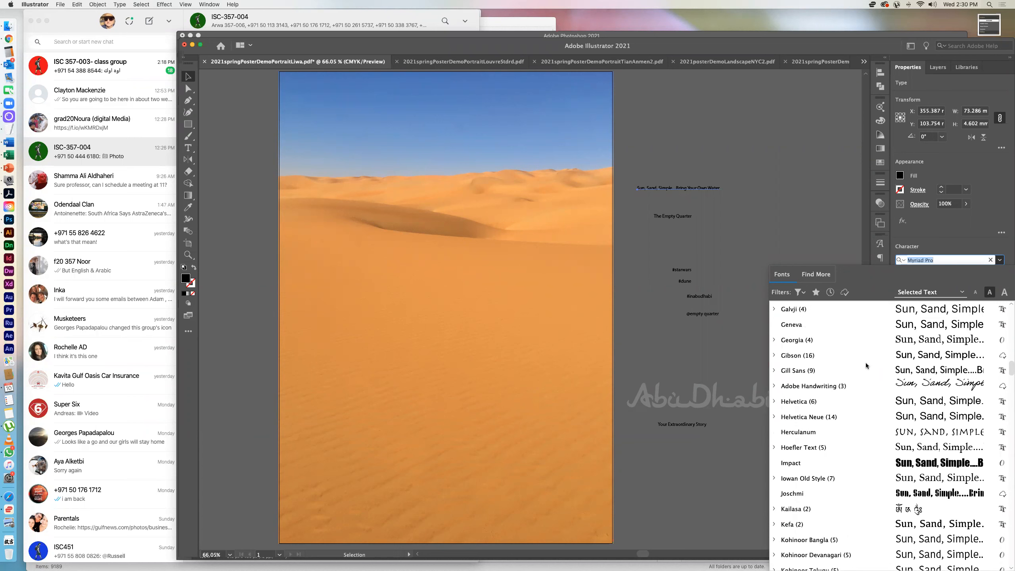
scroll(866, 363, up, 3)
scroll(866, 362, down, 20)
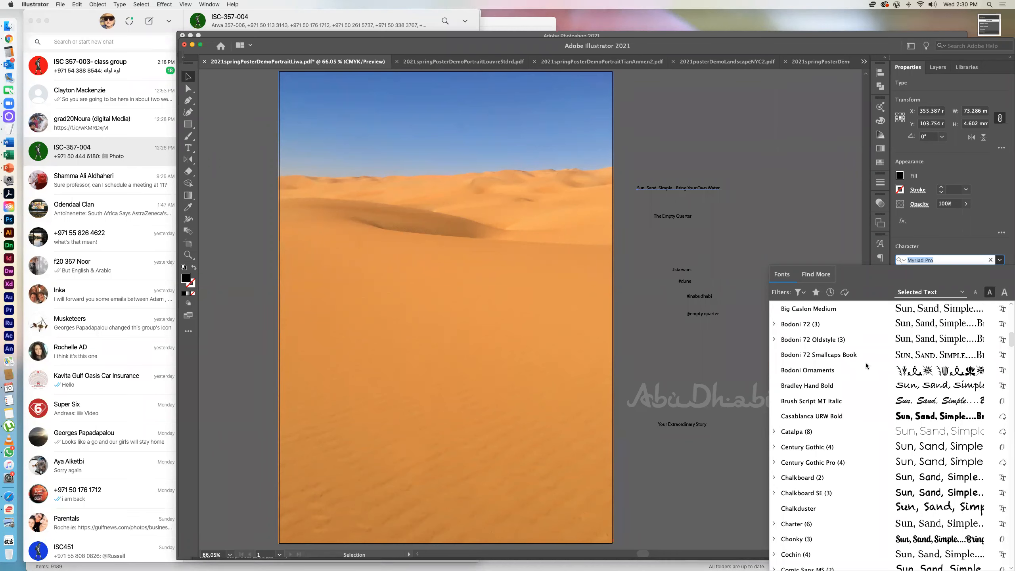
scroll(866, 363, down, 8)
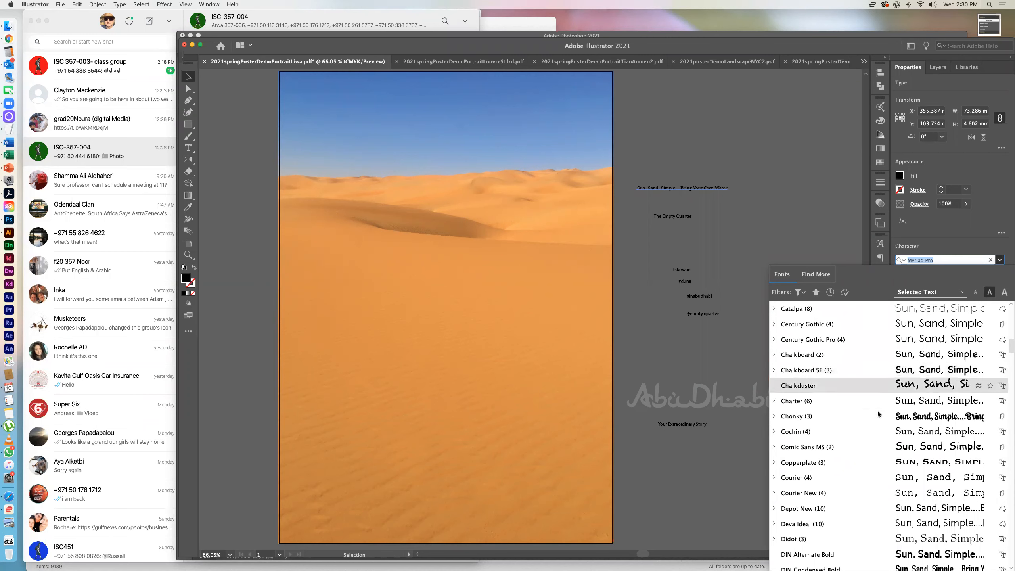
click(894, 417)
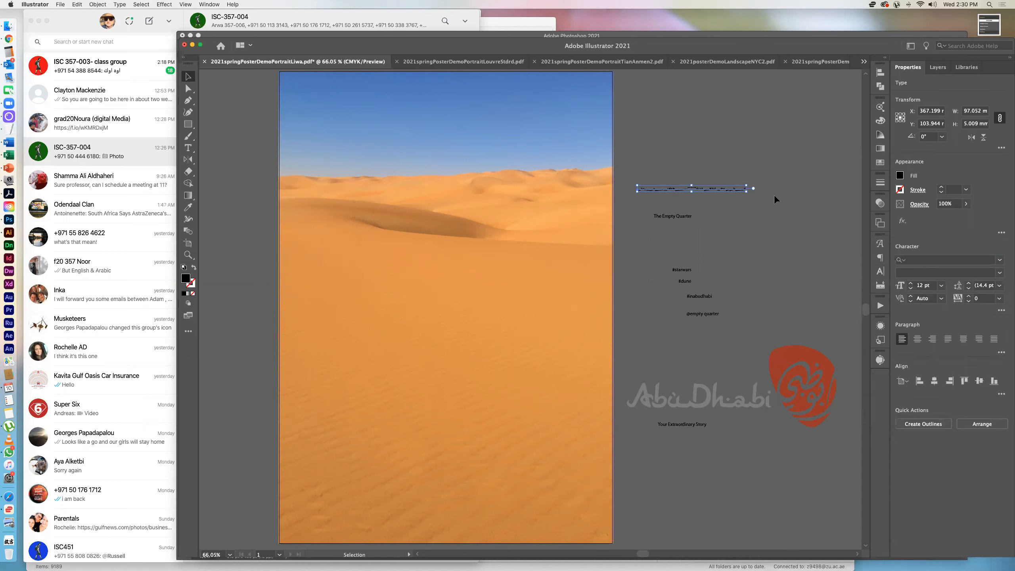
- Set the "Sun, Sand, Simple....Bring Your Own Water" tagline to the Poster style of Chonky
click(1000, 260)
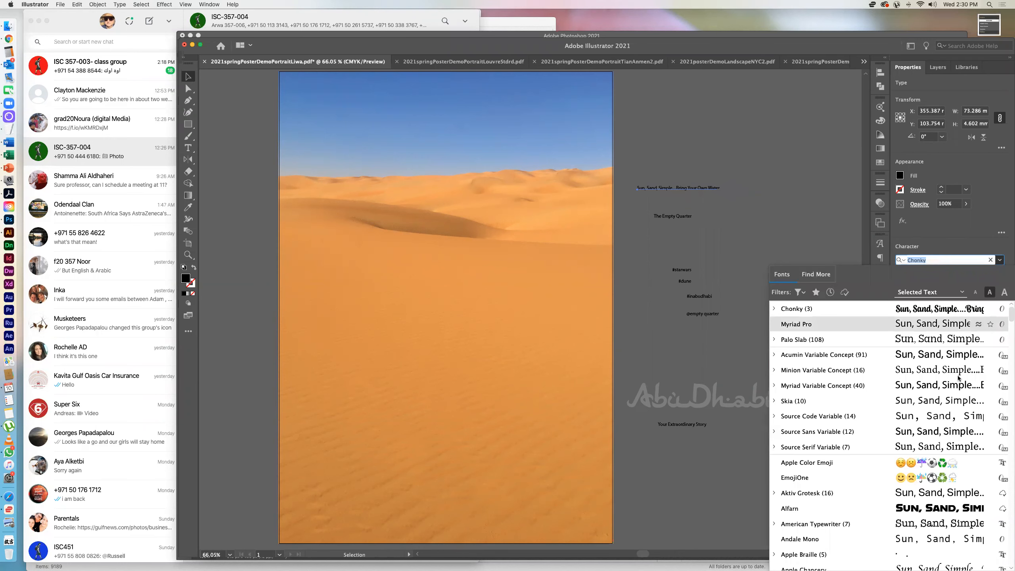
click(774, 308)
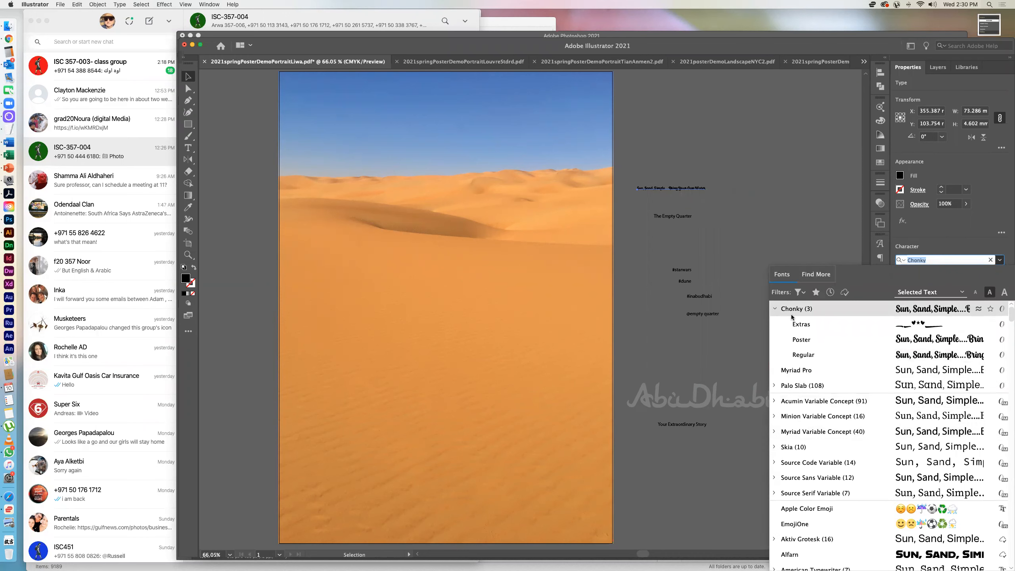
click(800, 337)
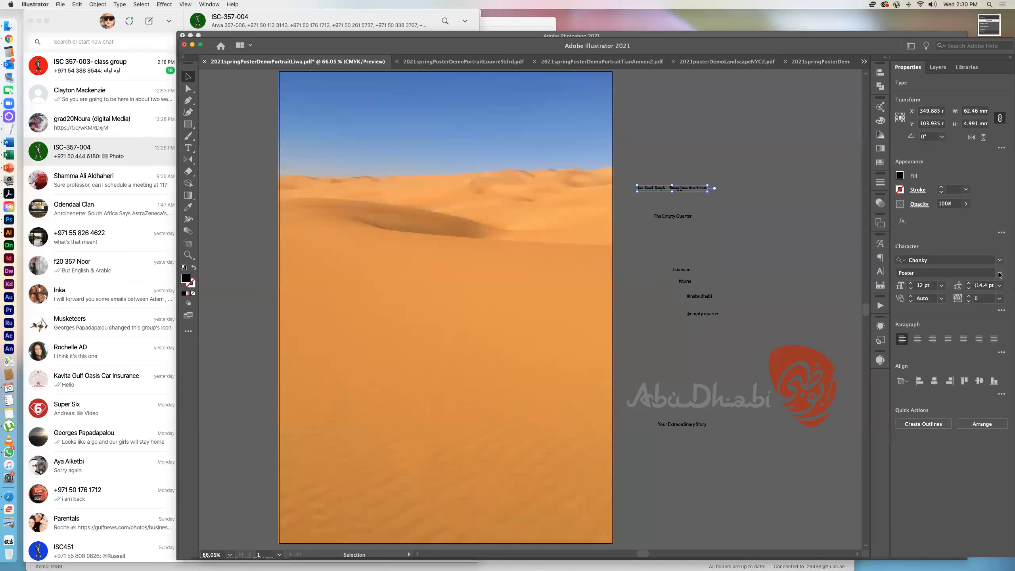
- Enlarge the "Sun, Sand, Simple....Bring Your Own Water" tagline to 36 pt, deselect it, and select it again
click(999, 285)
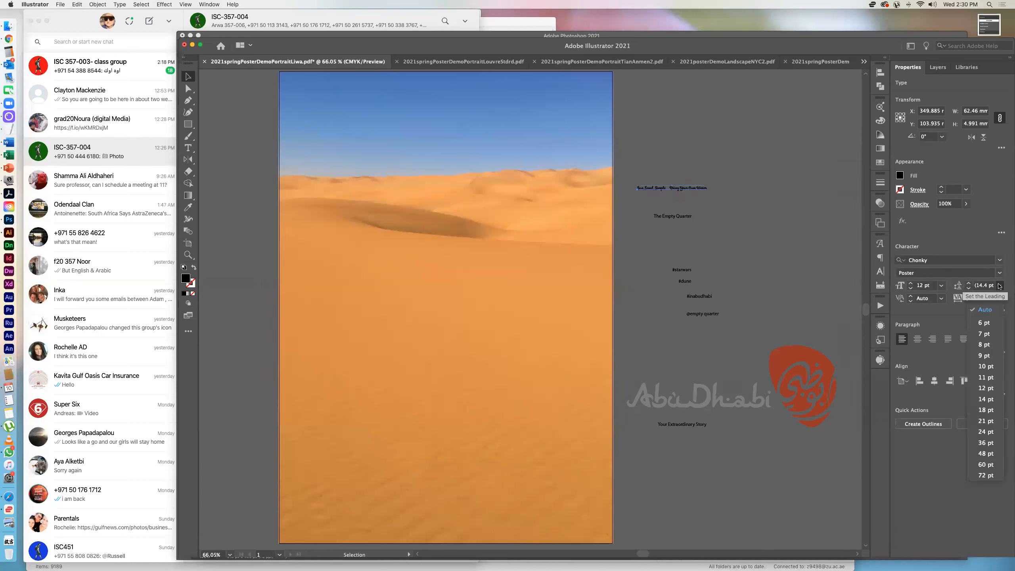
click(942, 285)
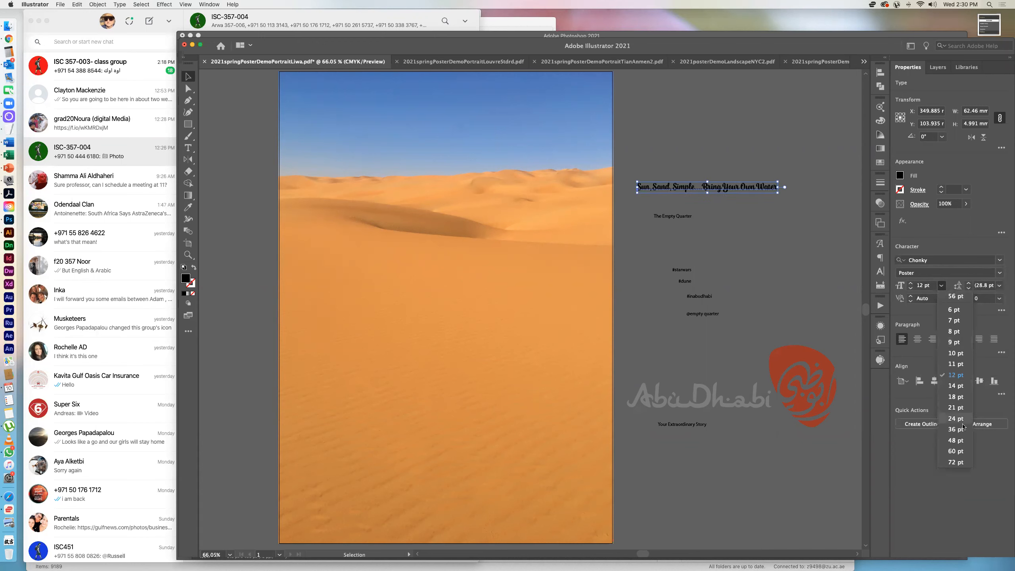
click(961, 424)
click(826, 277)
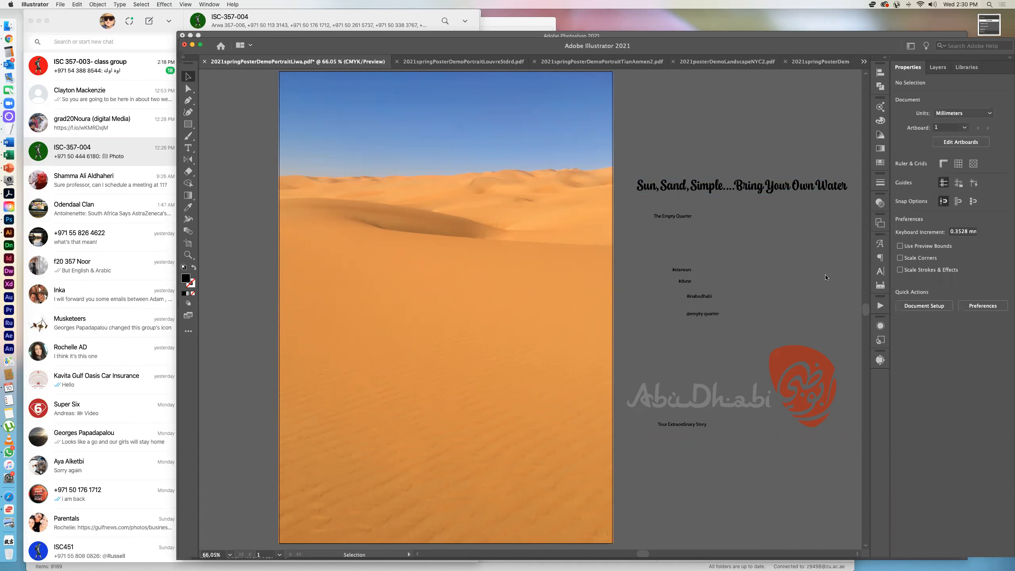
click(784, 192)
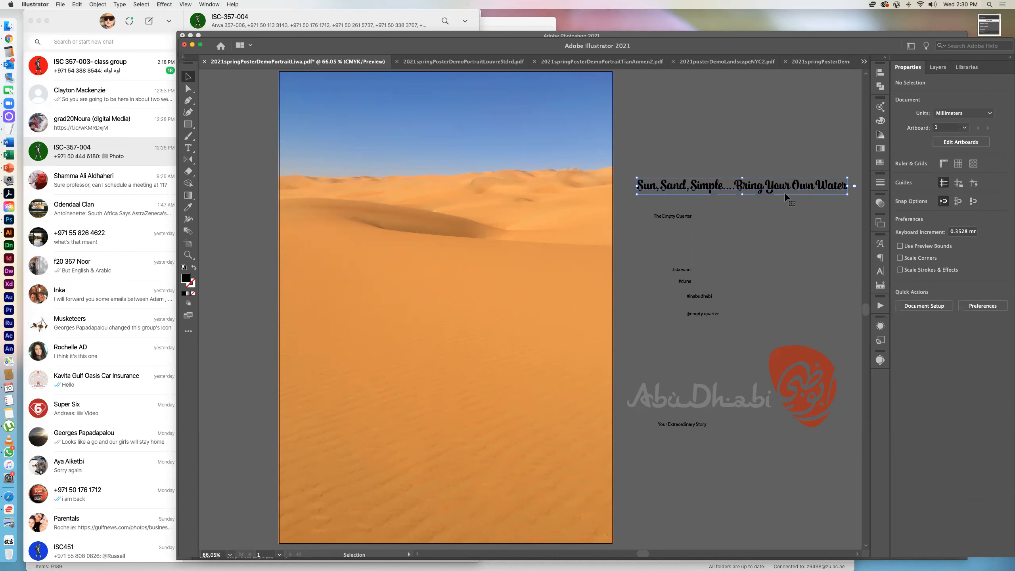